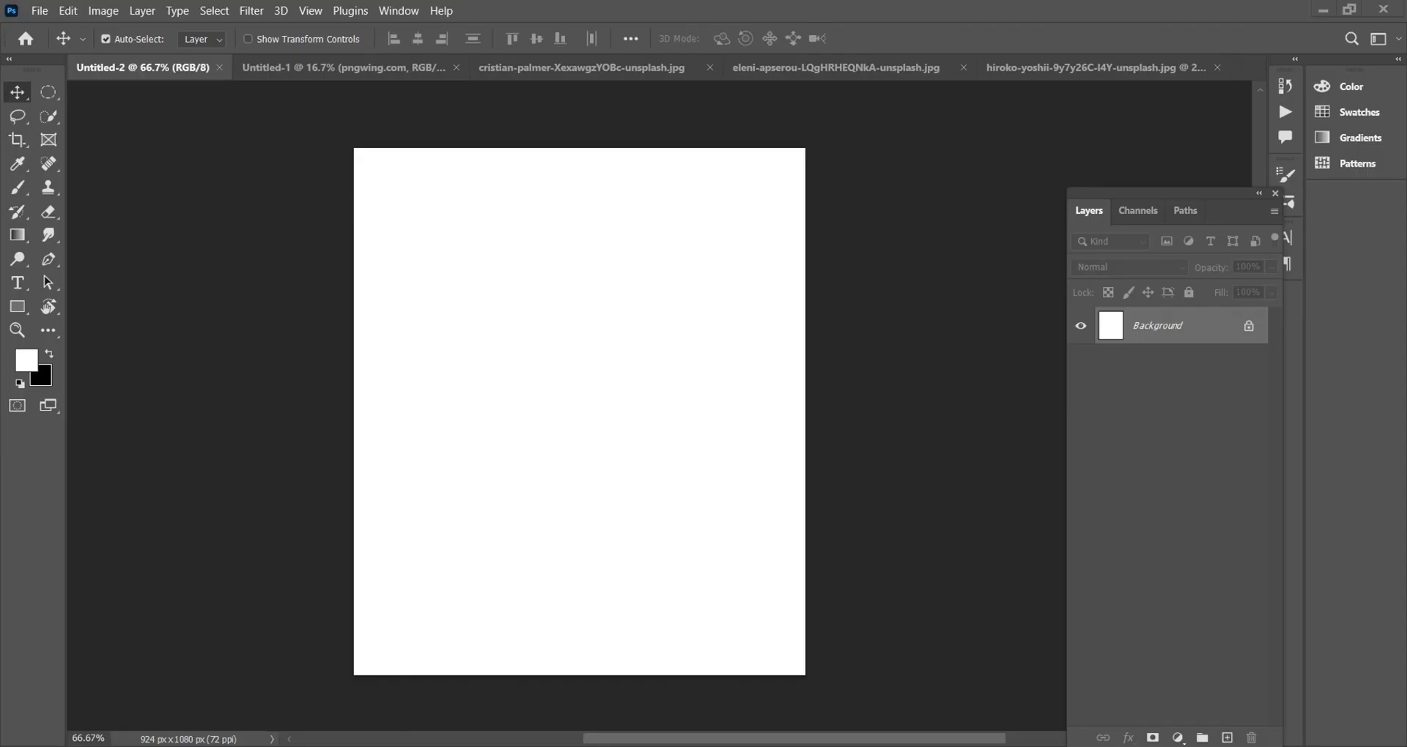
# Step: Unlock the underwater photo and cut-paste it into the blank poster Untitled-2
pyautogui.click(581, 67)
pyautogui.click(1249, 322)
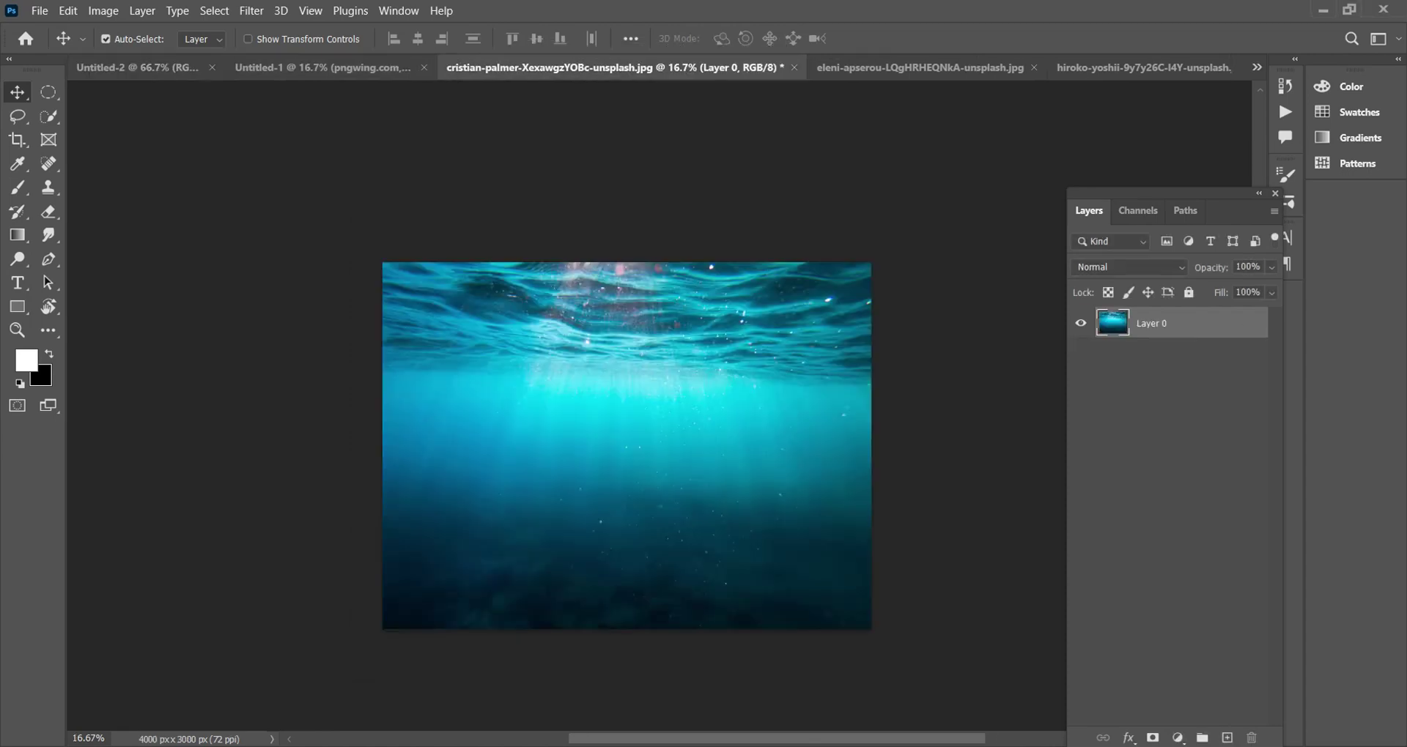
pyautogui.hotkey('ctrl', 'a')
pyautogui.hotkey('ctrl', 'x')
pyautogui.hotkey('ctrl', 'shift', 'Tab')
pyautogui.hotkey('ctrl', 'shift', 'Tab')
pyautogui.hotkey('ctrl', 'v')
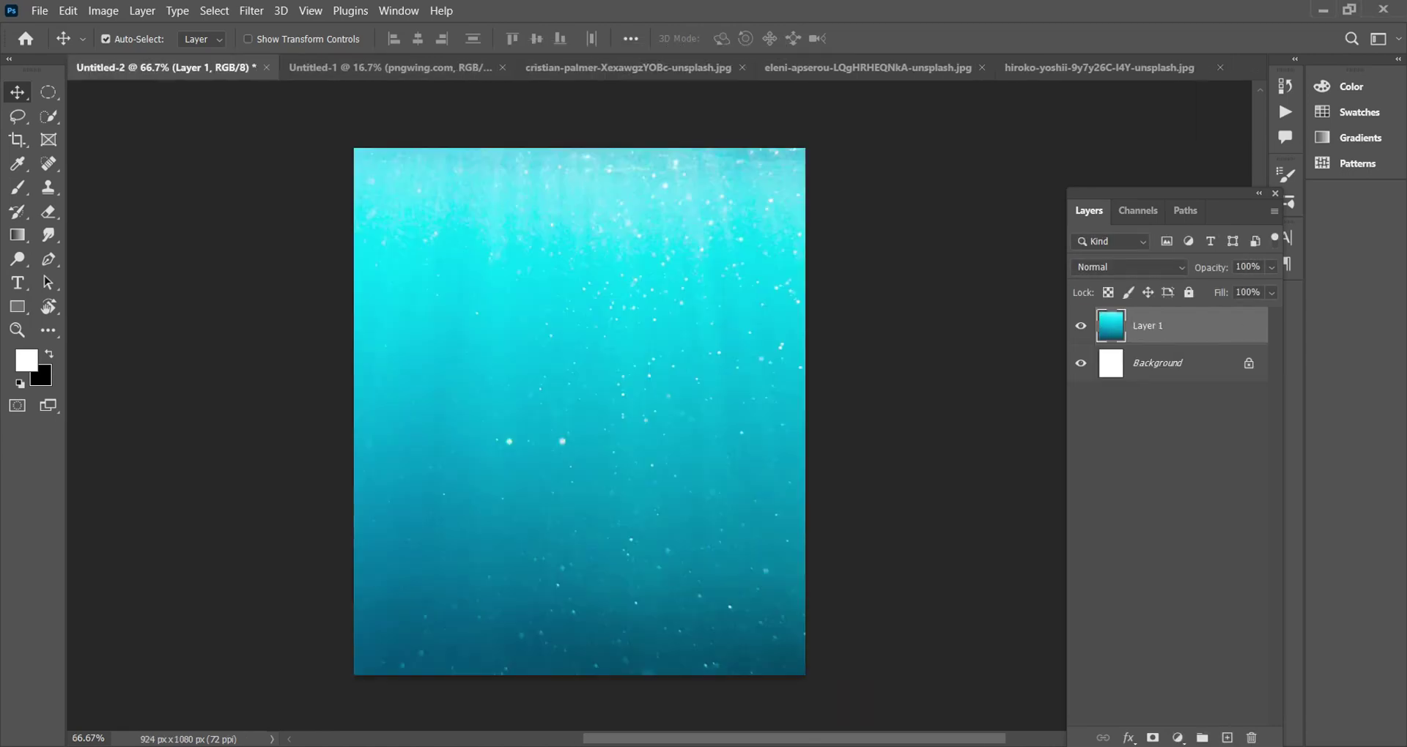
# Step: Make the photo a Smart Object scaled to 39.80%, and bring in the Pepsi Mango can
pyautogui.rightClick(1253, 326)
pyautogui.click(1062, 262)
pyautogui.hotkey('ctrl', '-')
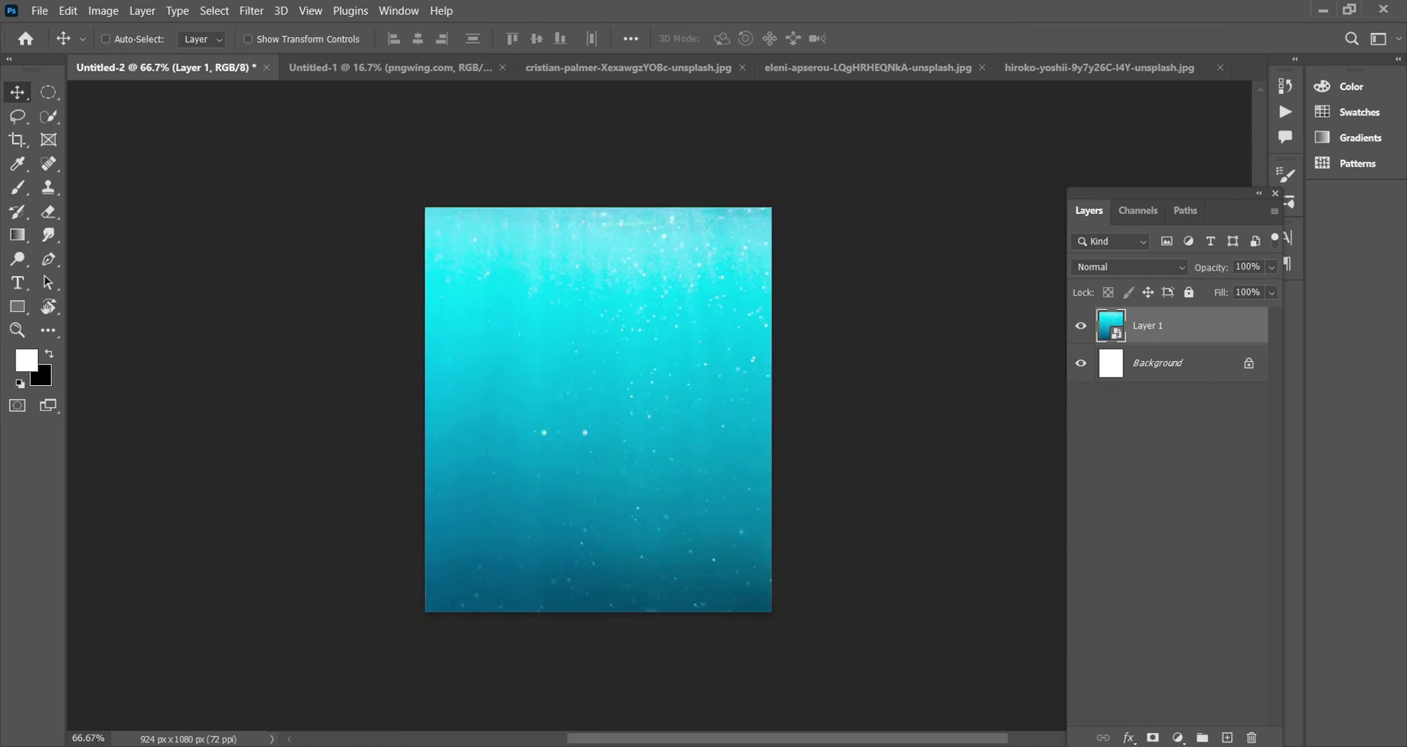
pyautogui.hotkey('ctrl', 't')
pyautogui.hotkey('ctrl', 't')
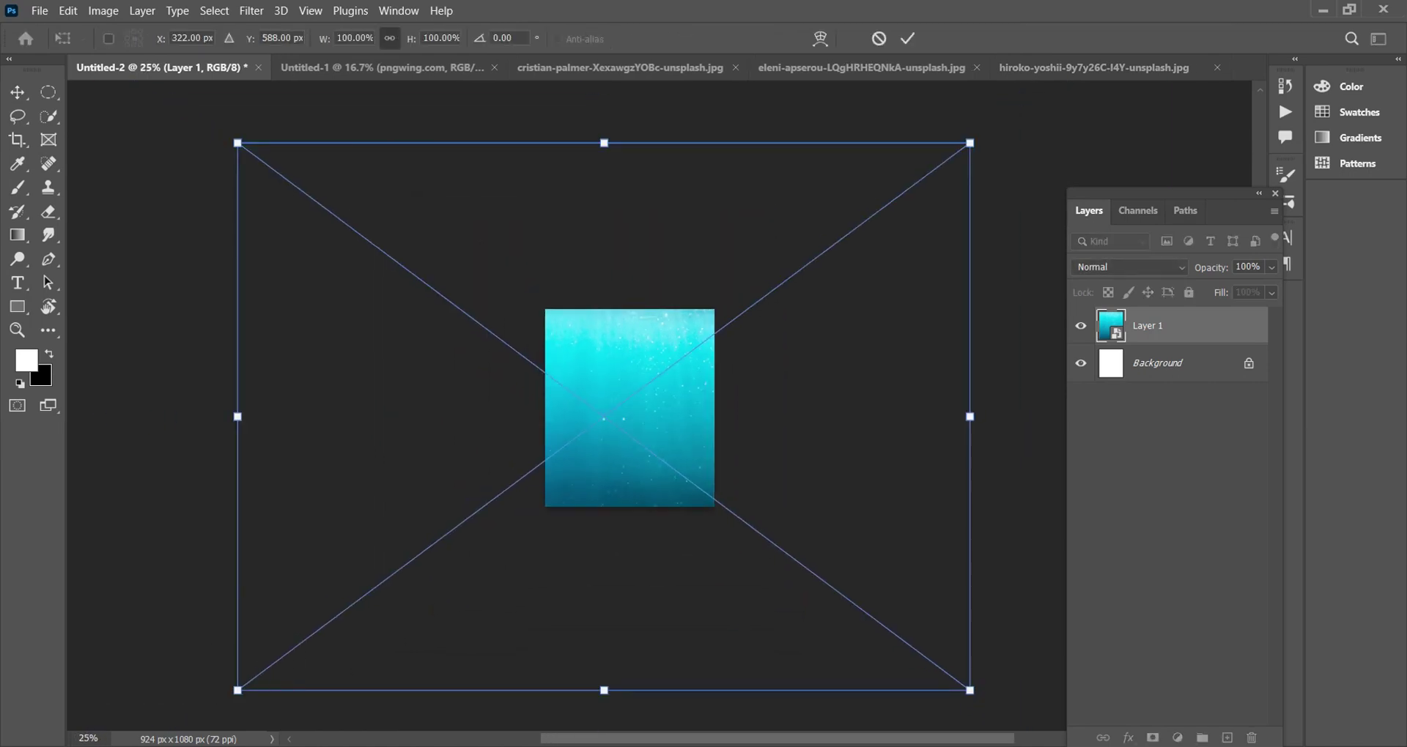
pyautogui.moveTo(970, 415)
pyautogui.mouseDown()
pyautogui.moveTo(745, 416)
pyautogui.moveTo(709, 399)
pyautogui.mouseUp()
pyautogui.press('Return')
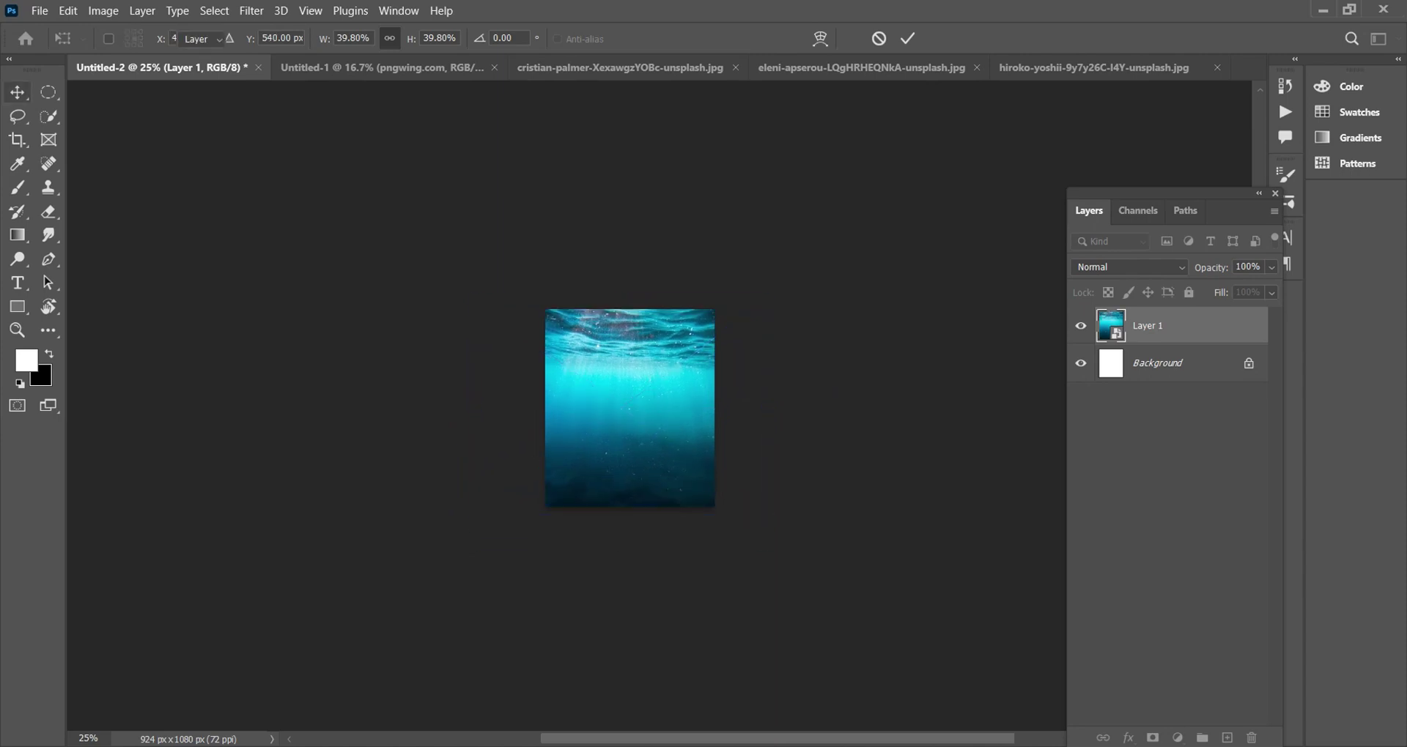
pyautogui.click(378, 67)
pyautogui.moveTo(586, 278)
pyautogui.mouseDown()
pyautogui.moveTo(157, 67)
pyautogui.moveTo(600, 411)
pyautogui.mouseUp()
# Step: Resize the Pepsi can to 176.09% about its centre, then bring in the droplet texture
pyautogui.hotkey('ctrl', 't')
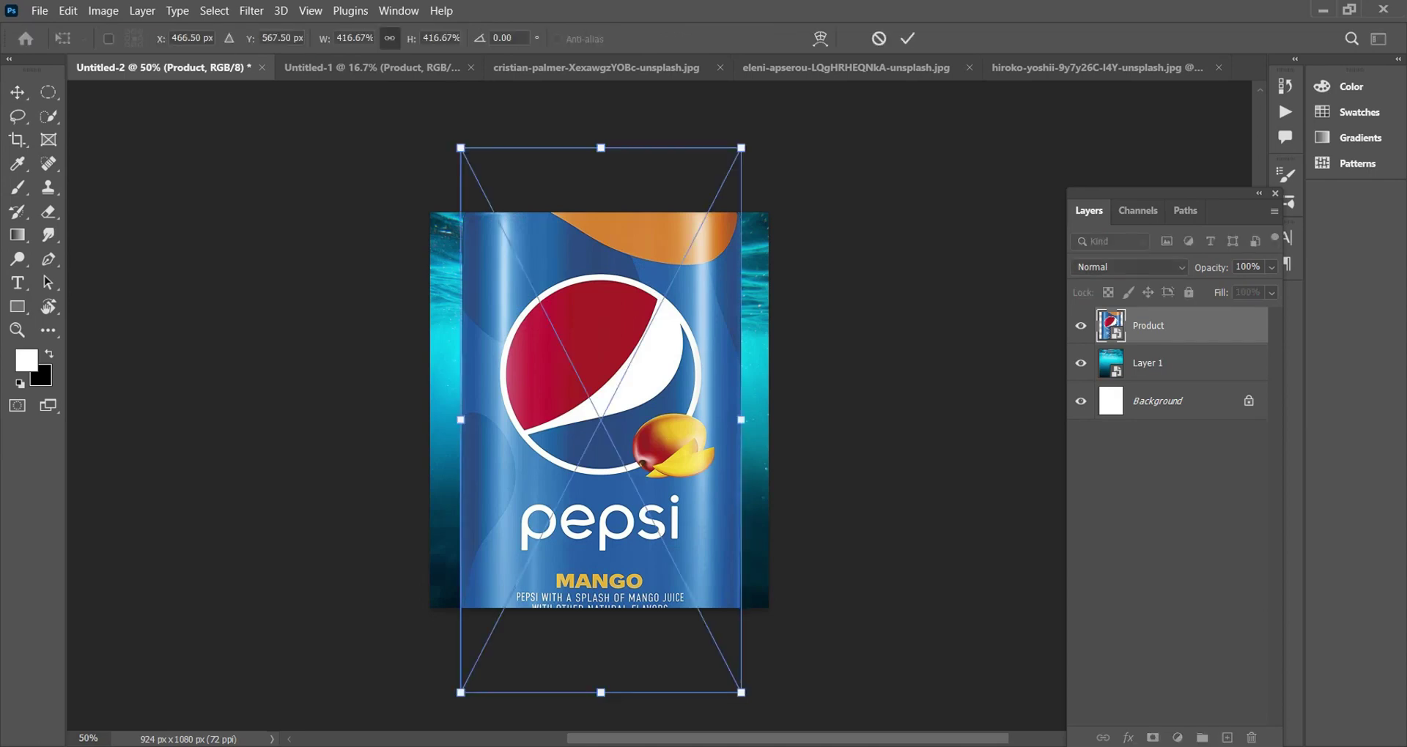
pyautogui.moveTo(741, 420)
pyautogui.mouseDown()
pyautogui.moveTo(612, 422)
pyautogui.moveTo(659, 446)
pyautogui.mouseUp()
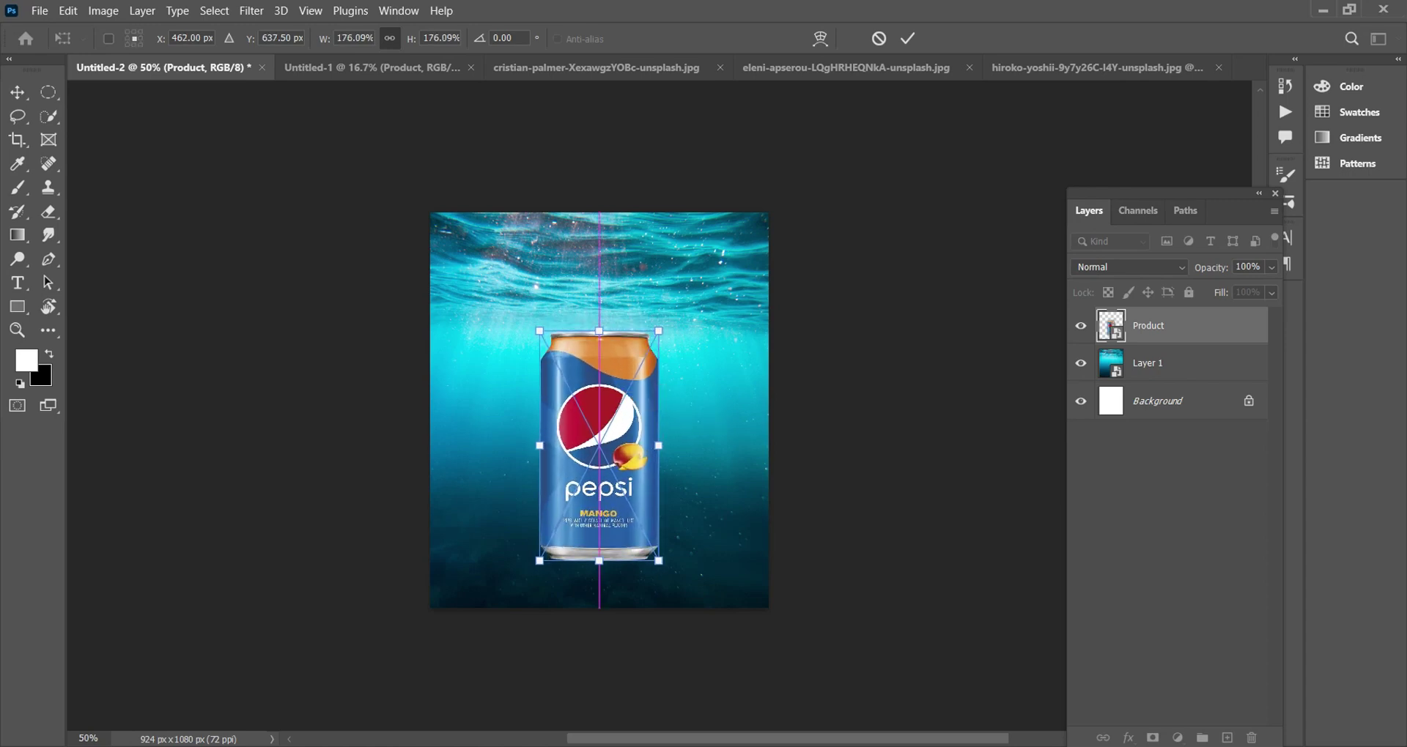
pyautogui.press('Return')
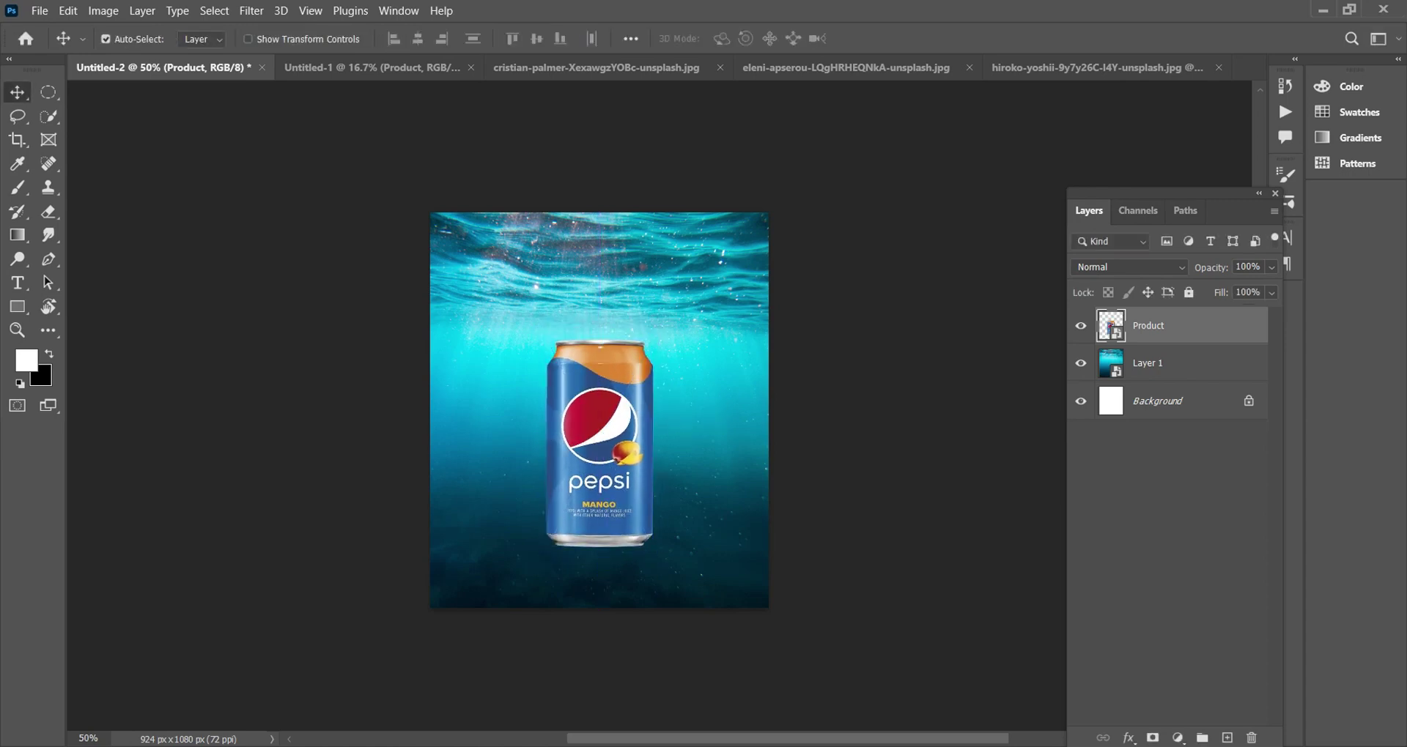
pyautogui.hotkey('ctrl', 'Tab')
pyautogui.moveTo(725, 267)
pyautogui.mouseDown()
pyautogui.moveTo(663, 401)
pyautogui.moveTo(661, 379)
pyautogui.mouseUp()
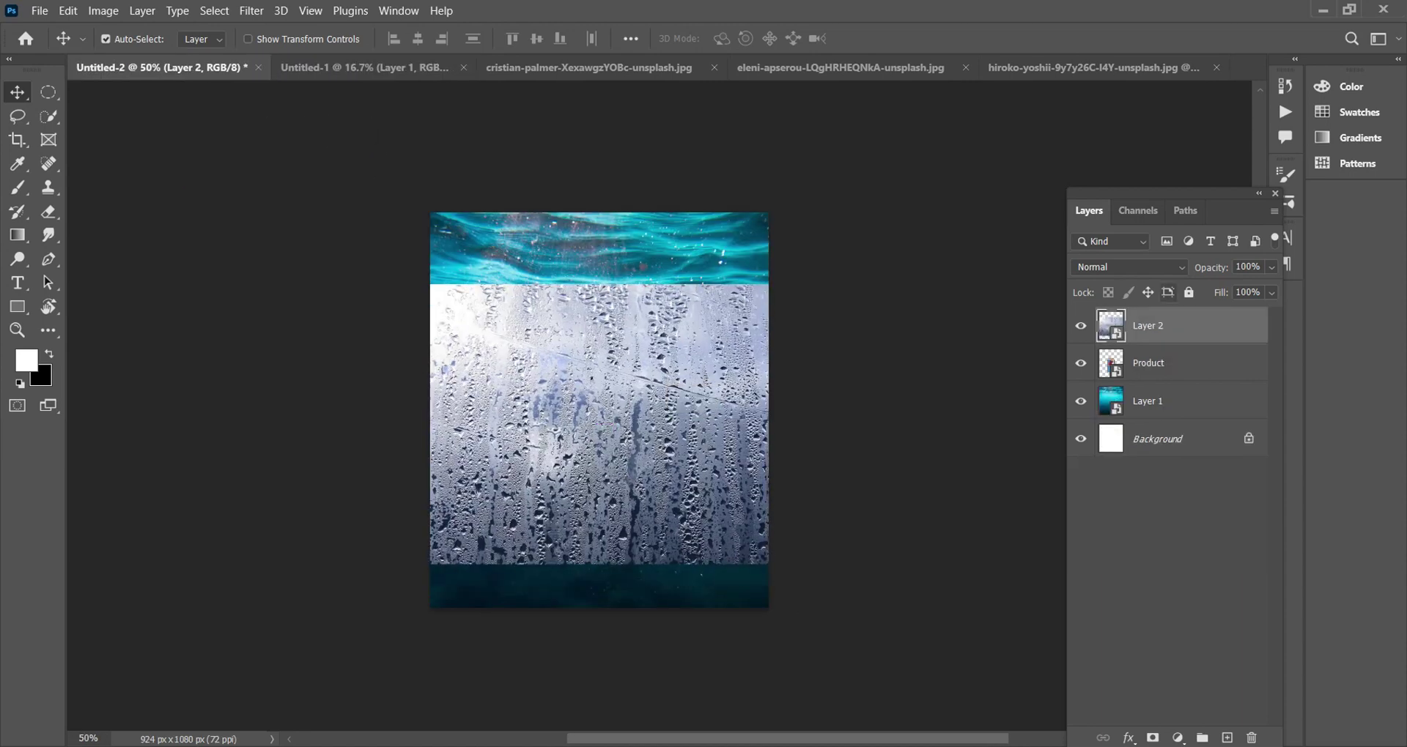
# Step: Clip Layer 2's droplets to the can in Soft Light, fading its whites with Blend If
pyautogui.keyDown('alt'); pyautogui.click(1173, 343); pyautogui.keyUp('alt')
pyautogui.click(1129, 267)
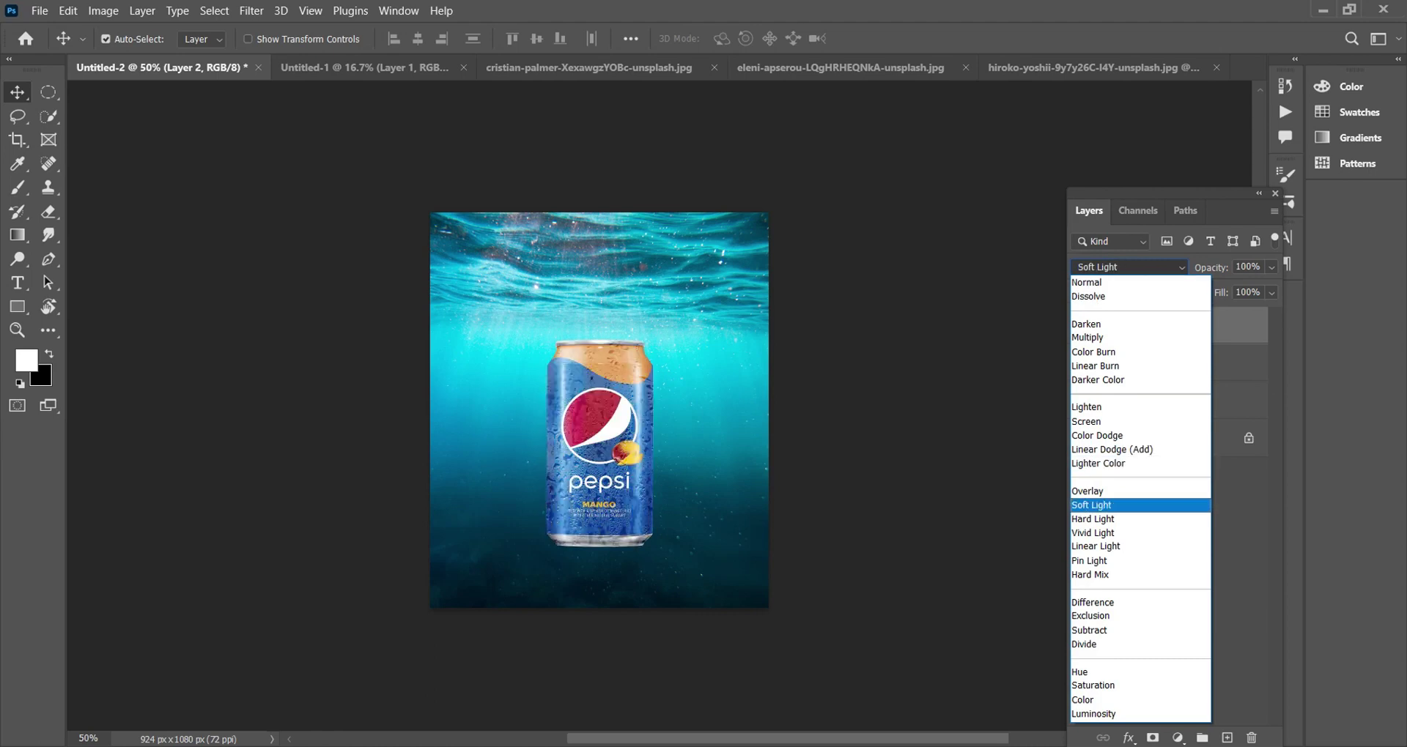
pyautogui.press('Return')
pyautogui.hotkey('ctrl', '+')
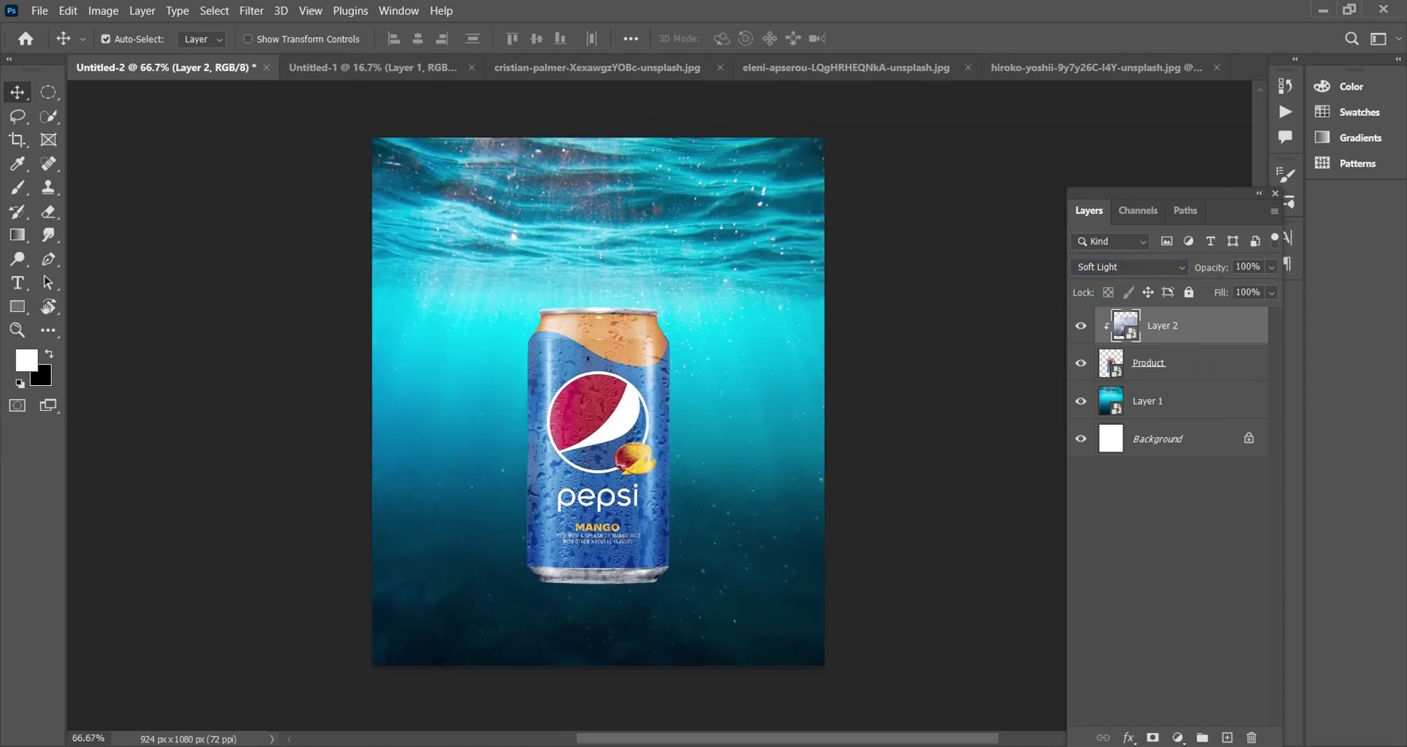
pyautogui.doubleClick(1217, 326)
pyautogui.moveTo(1198, 558); pyautogui.dragTo(1157, 558)
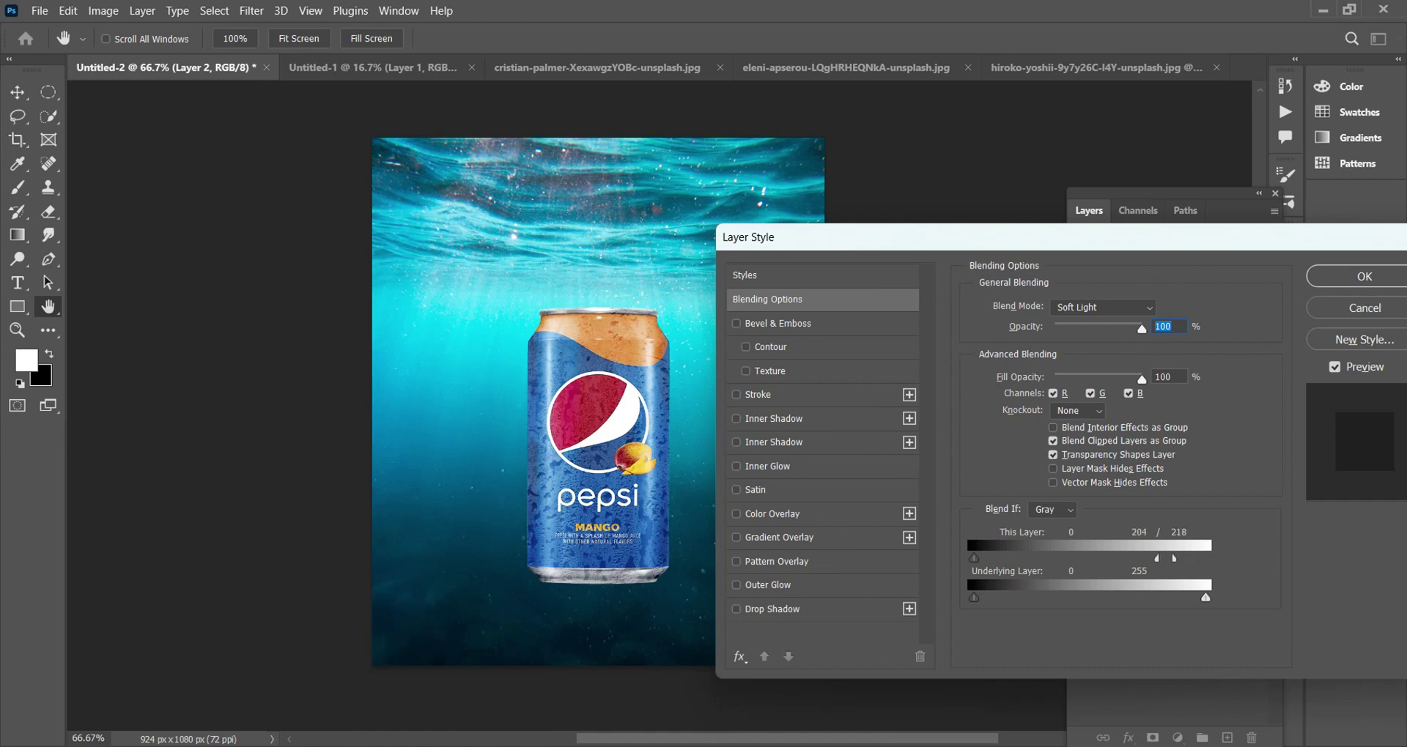
pyautogui.moveTo(806, 236); pyautogui.dragTo(774, 243)
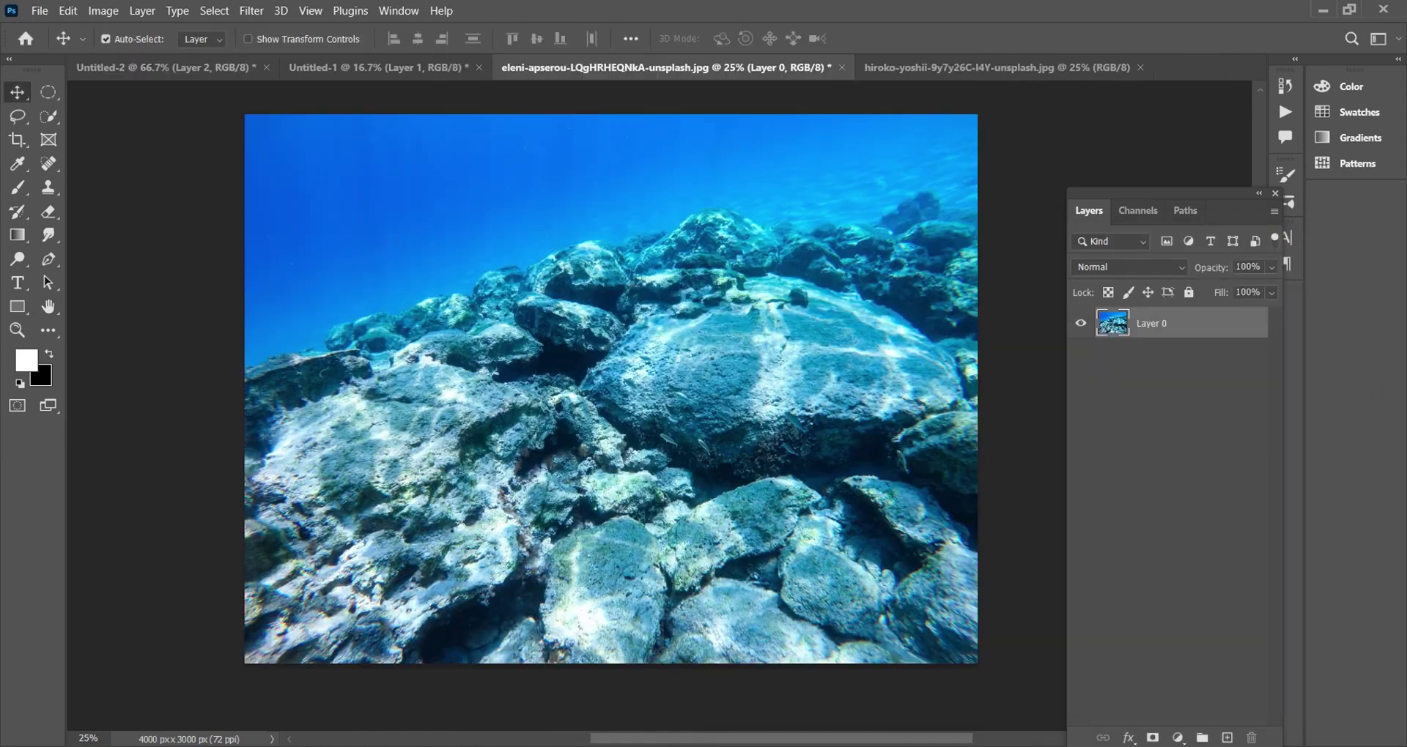
# Step: Select the rocks up to the water line and paste them, shrunk, at the poster's bottom
pyautogui.moveTo(513, 476); pyautogui.dragTo(880, 294)
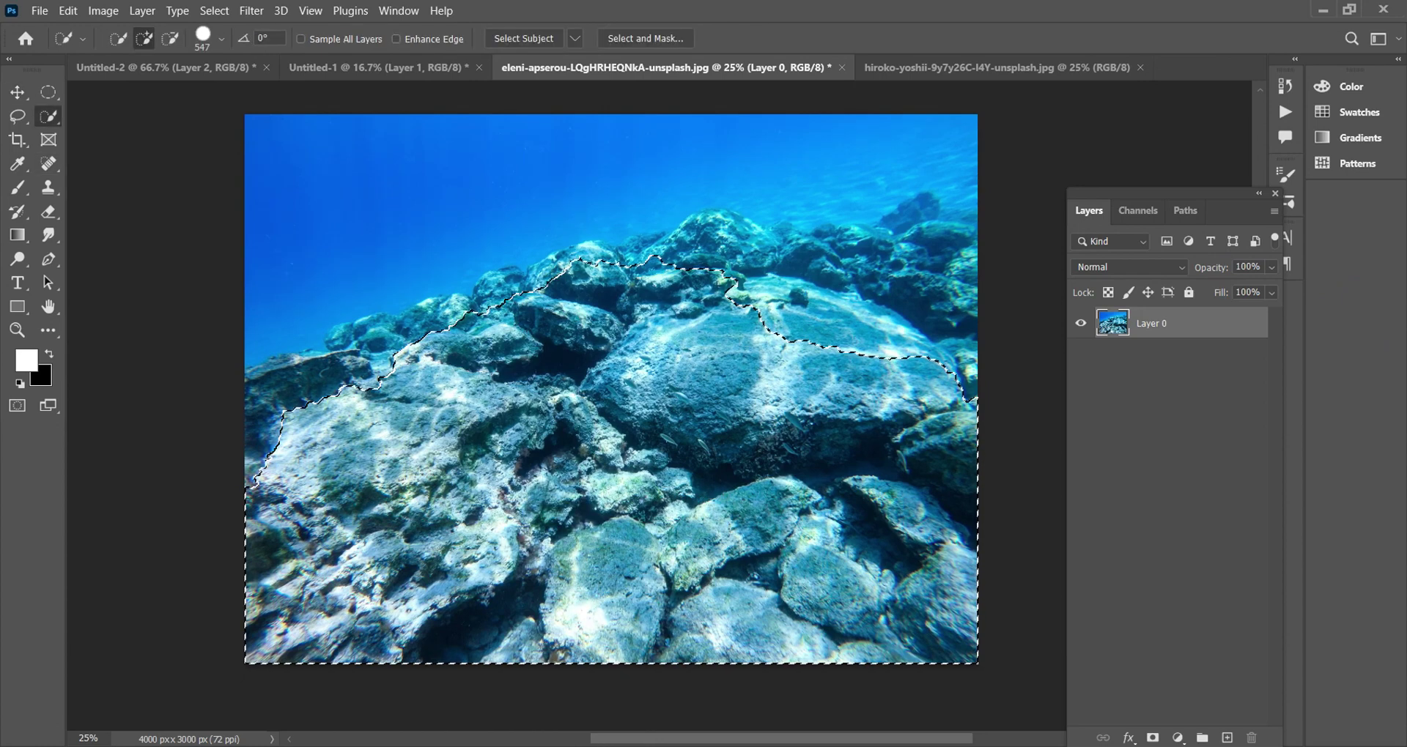
pyautogui.press('[')
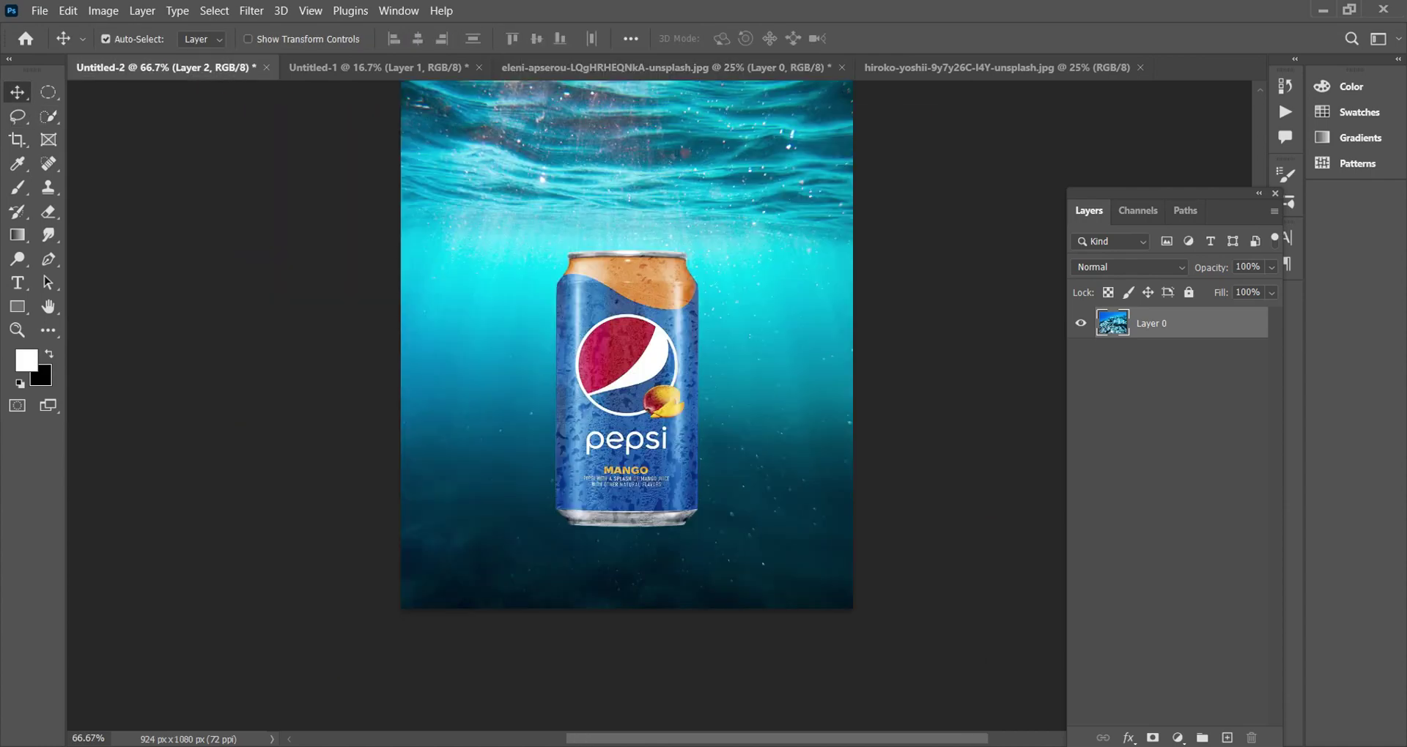
pyautogui.hotkey('ctrl', 'v')
pyautogui.hotkey('ctrl', '-')
pyautogui.hotkey('ctrl', '-')
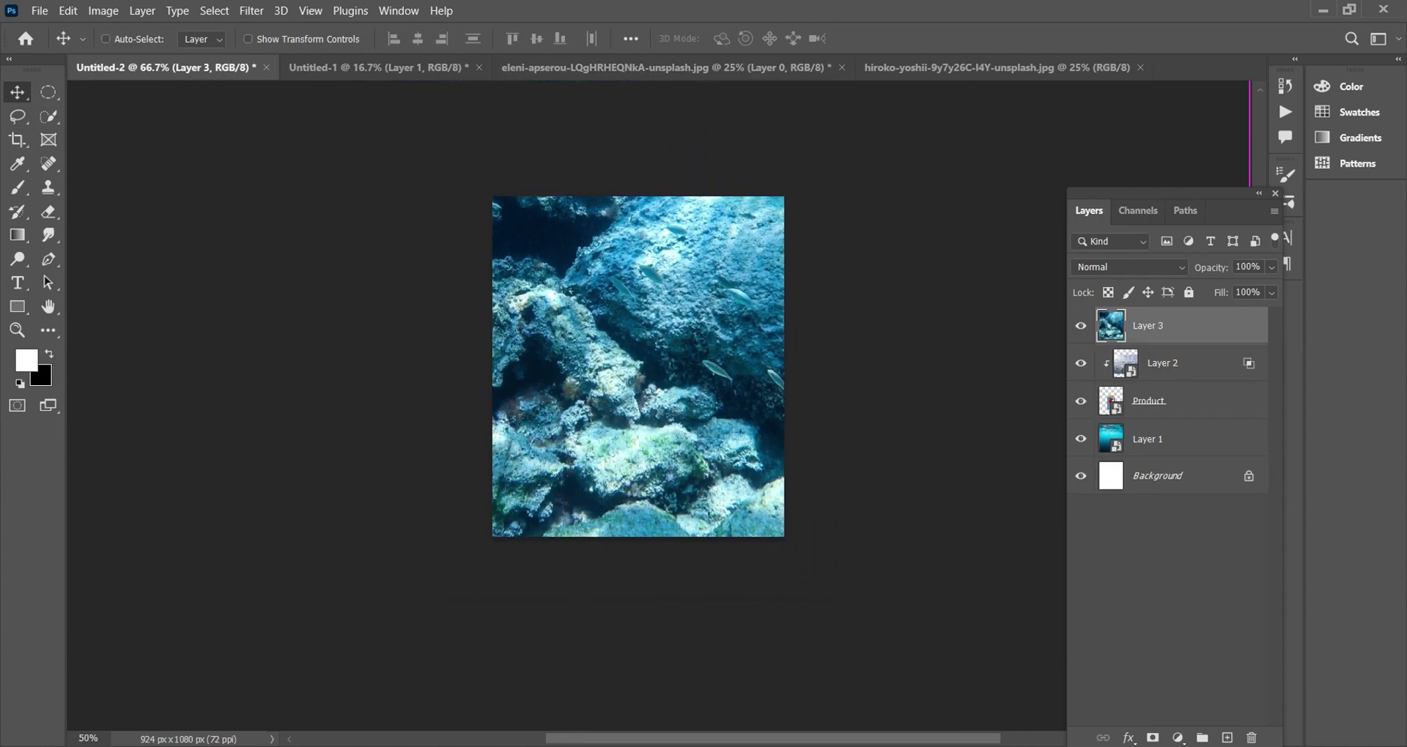
pyautogui.hotkey('ctrl', 't')
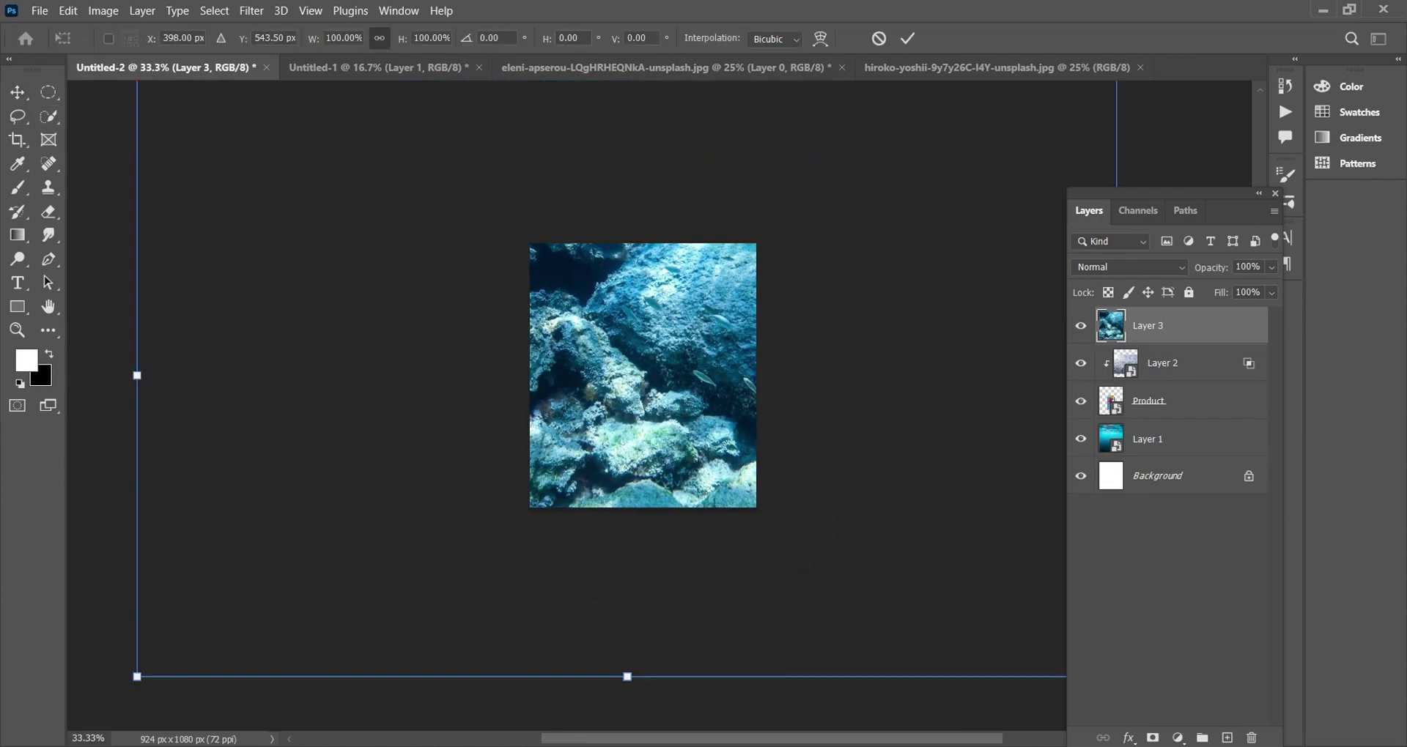
pyautogui.moveTo(137, 677); pyautogui.dragTo(466, 477)
pyautogui.moveTo(674, 323); pyautogui.dragTo(678, 411)
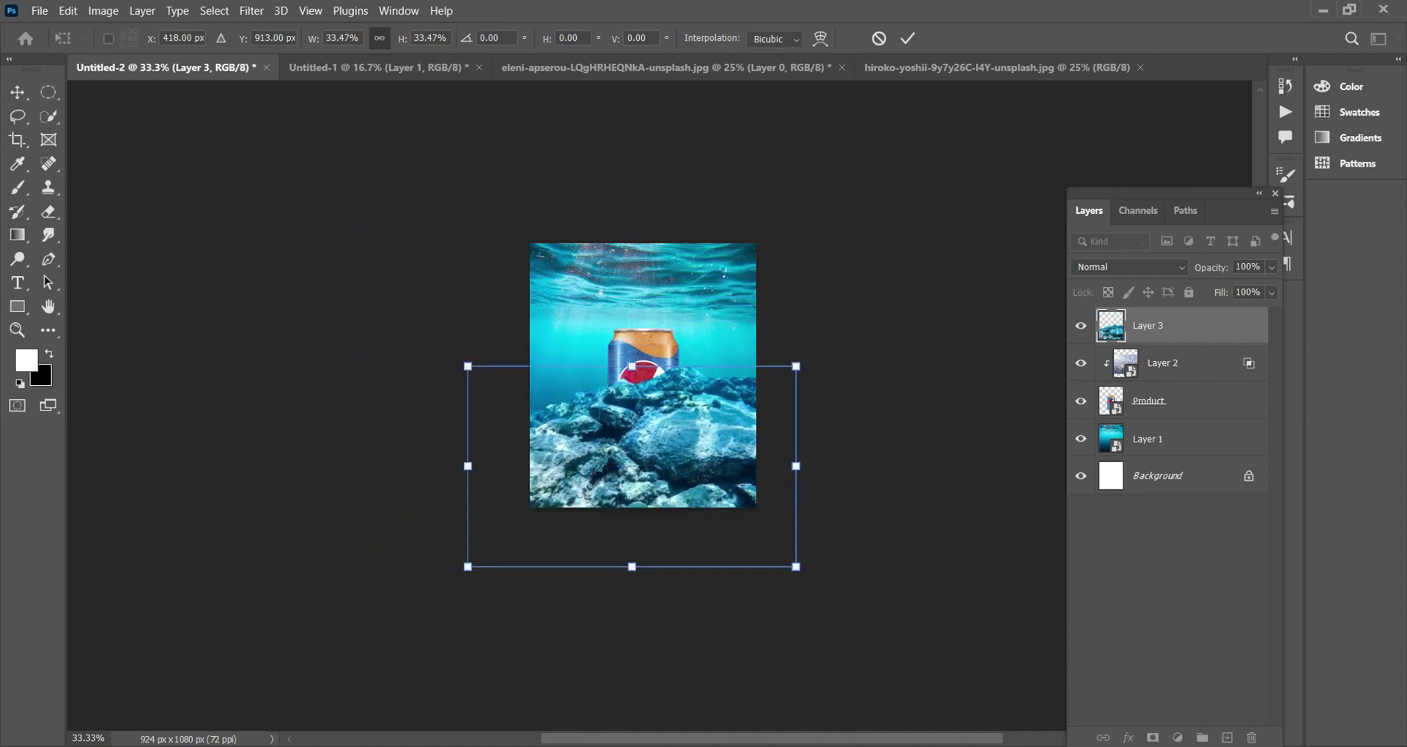
pyautogui.press('Return')
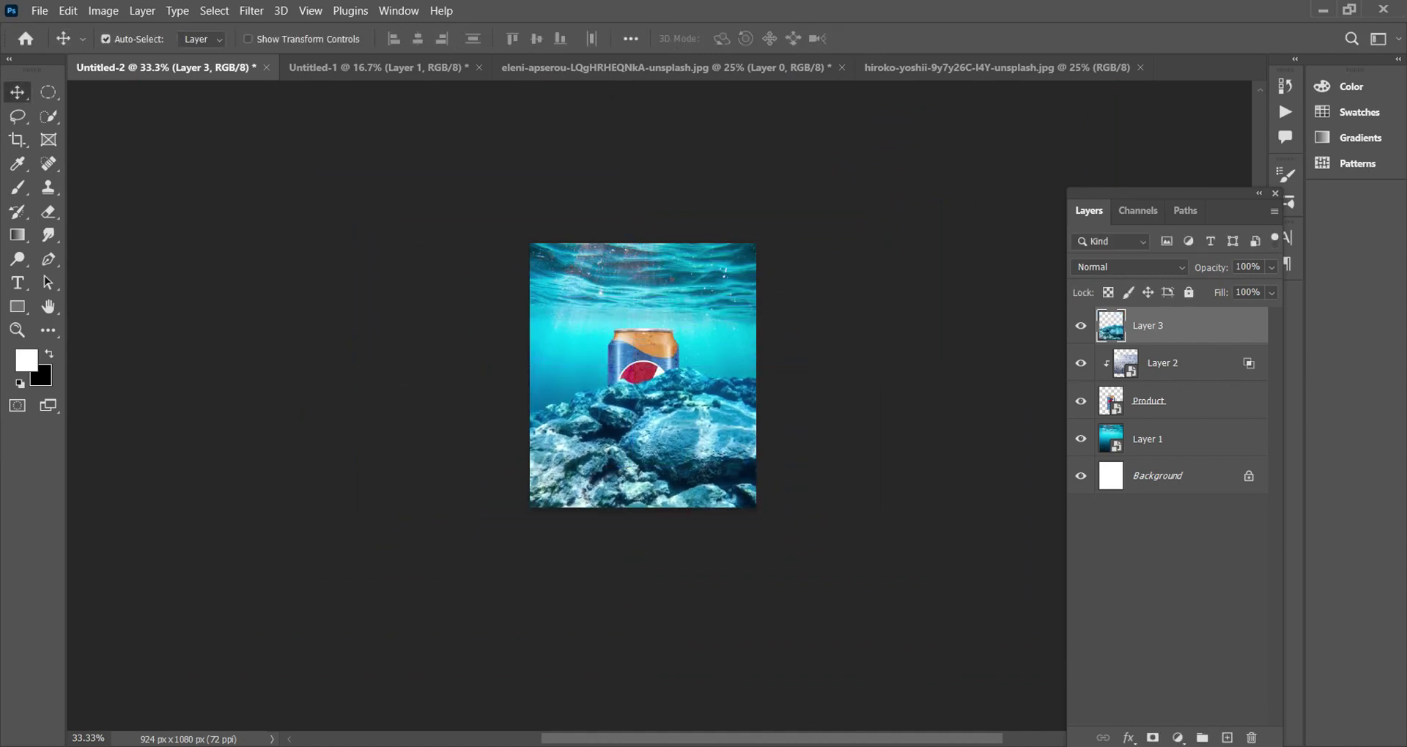
# Step: Make the rocks a Smart Object below the Product layer, shrinking and lowering them slightly
pyautogui.rightClick(1237, 326)
pyautogui.click(1085, 261)
pyautogui.moveTo(1158, 326); pyautogui.dragTo(1157, 418)
pyautogui.hotkey('ctrl', '+')
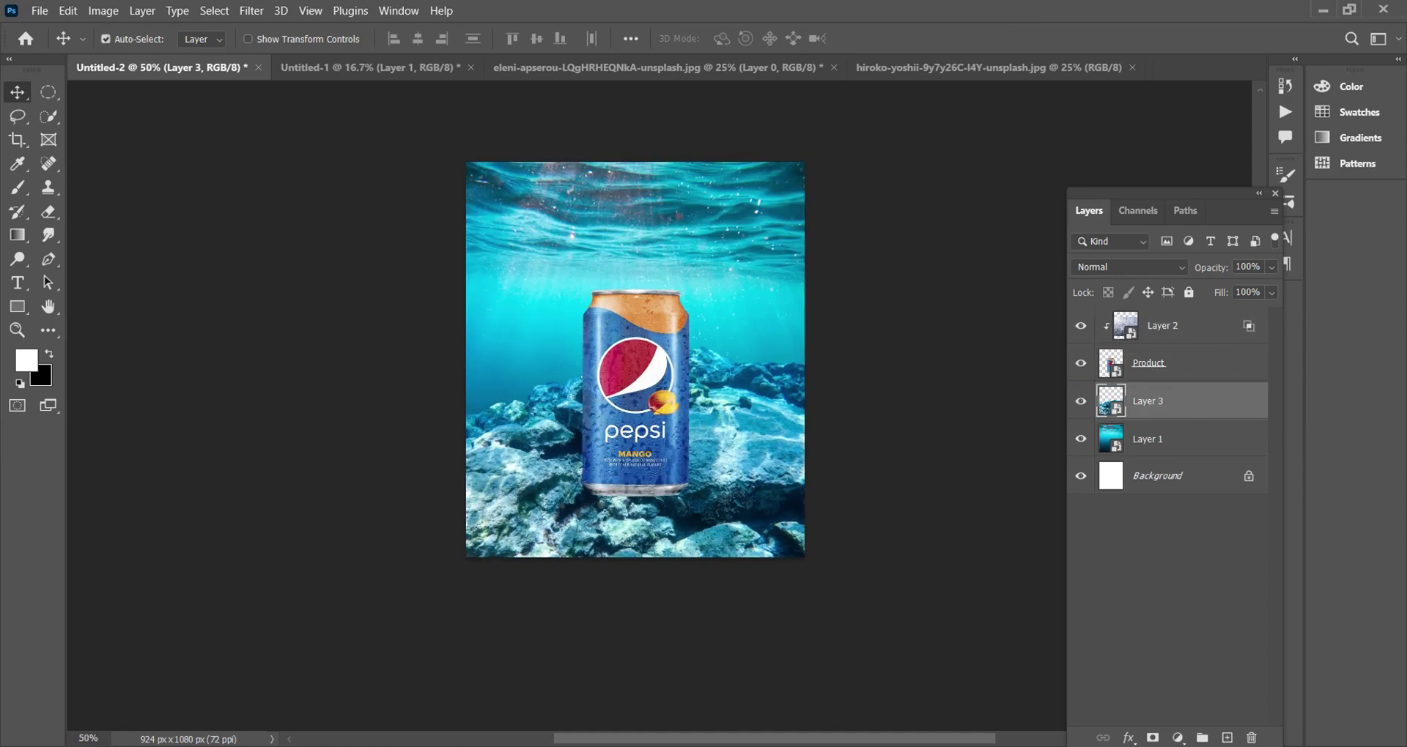
pyautogui.hotkey('ctrl', 't')
pyautogui.moveTo(864, 496)
pyautogui.mouseDown()
pyautogui.moveTo(826, 495)
pyautogui.moveTo(756, 529)
pyautogui.mouseUp()
# Step: Flip the rocks horizontally and shift them to the right
pyautogui.rightClick(757, 529)
pyautogui.click(806, 502)
pyautogui.moveTo(613, 477); pyautogui.dragTo(749, 476)
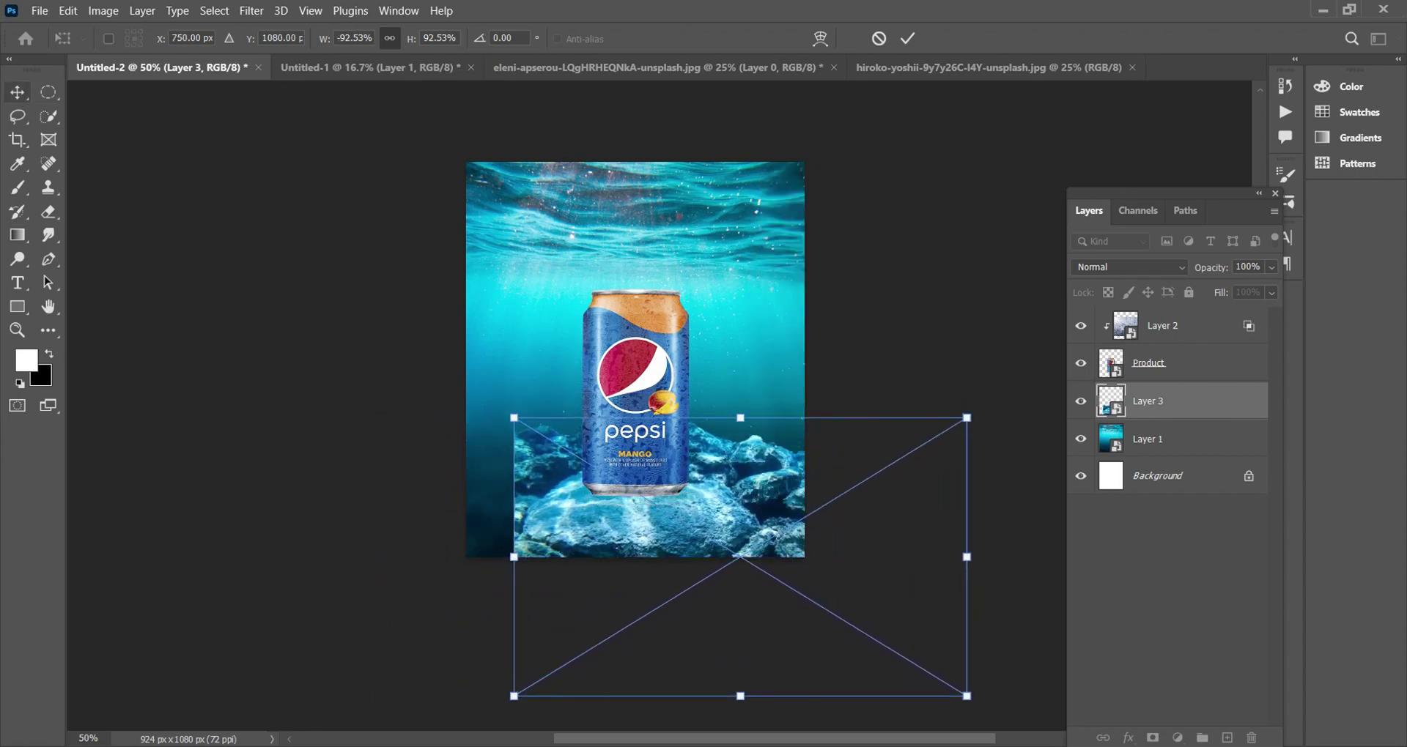
pyautogui.press('Return')
# Step: Add a layer mask to the rocks and paint out their lower-left edge in black
pyautogui.click(1153, 738)
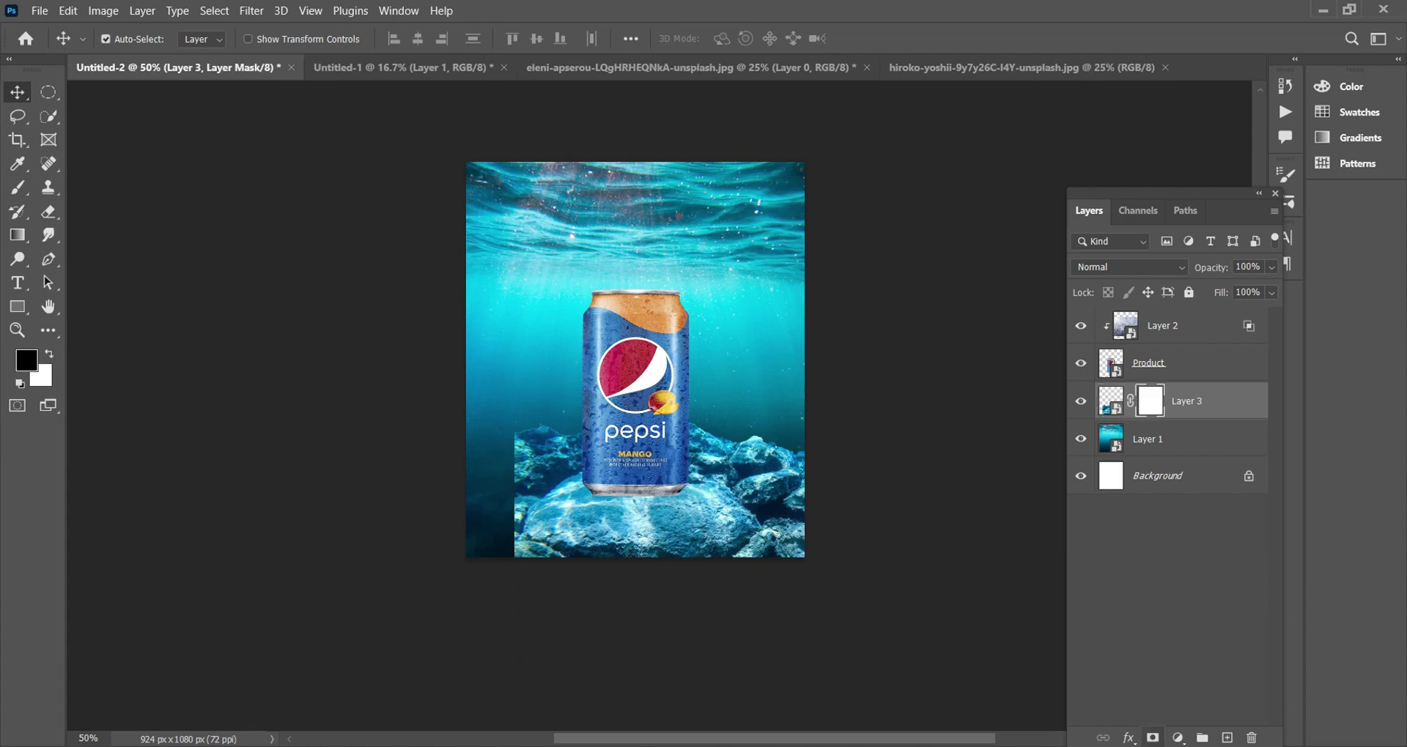
pyautogui.press('b')
pyautogui.press('x')
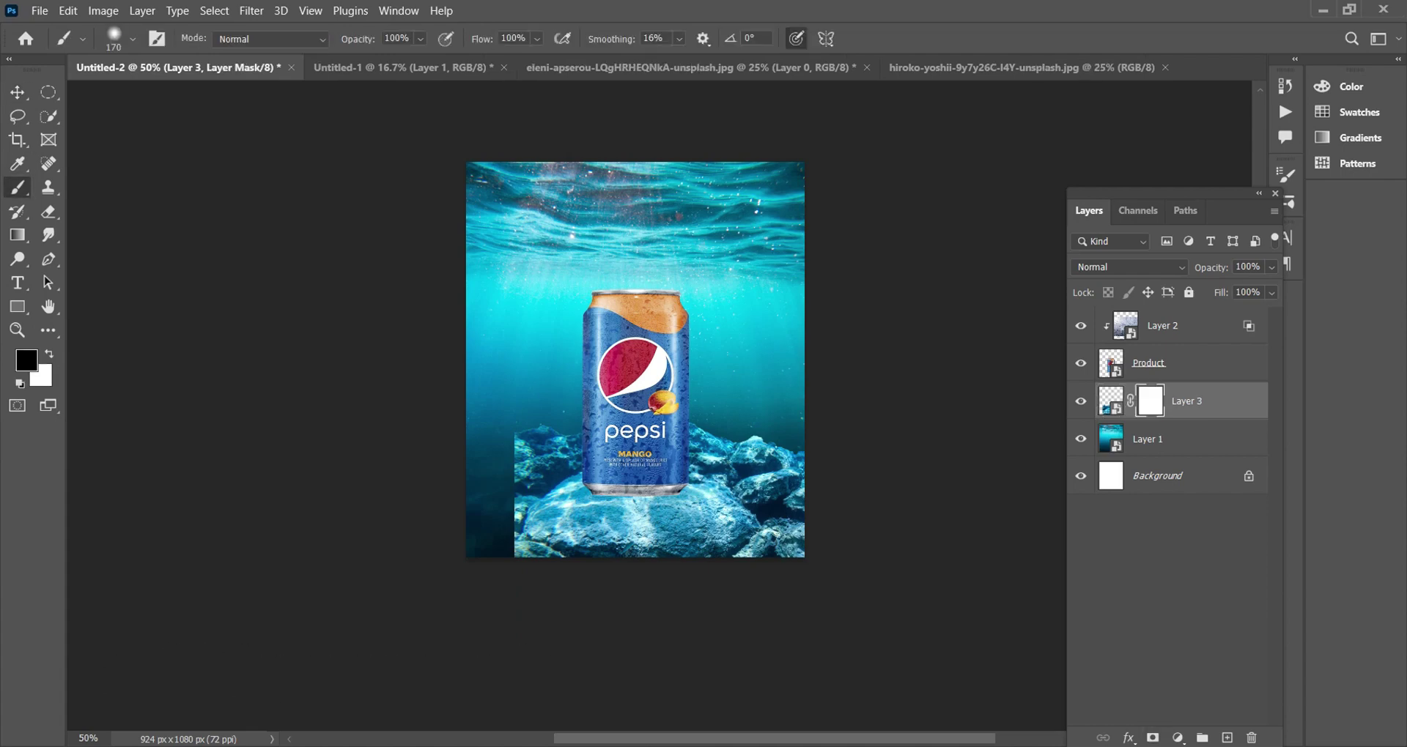
pyautogui.hotkey('ctrl', '+')
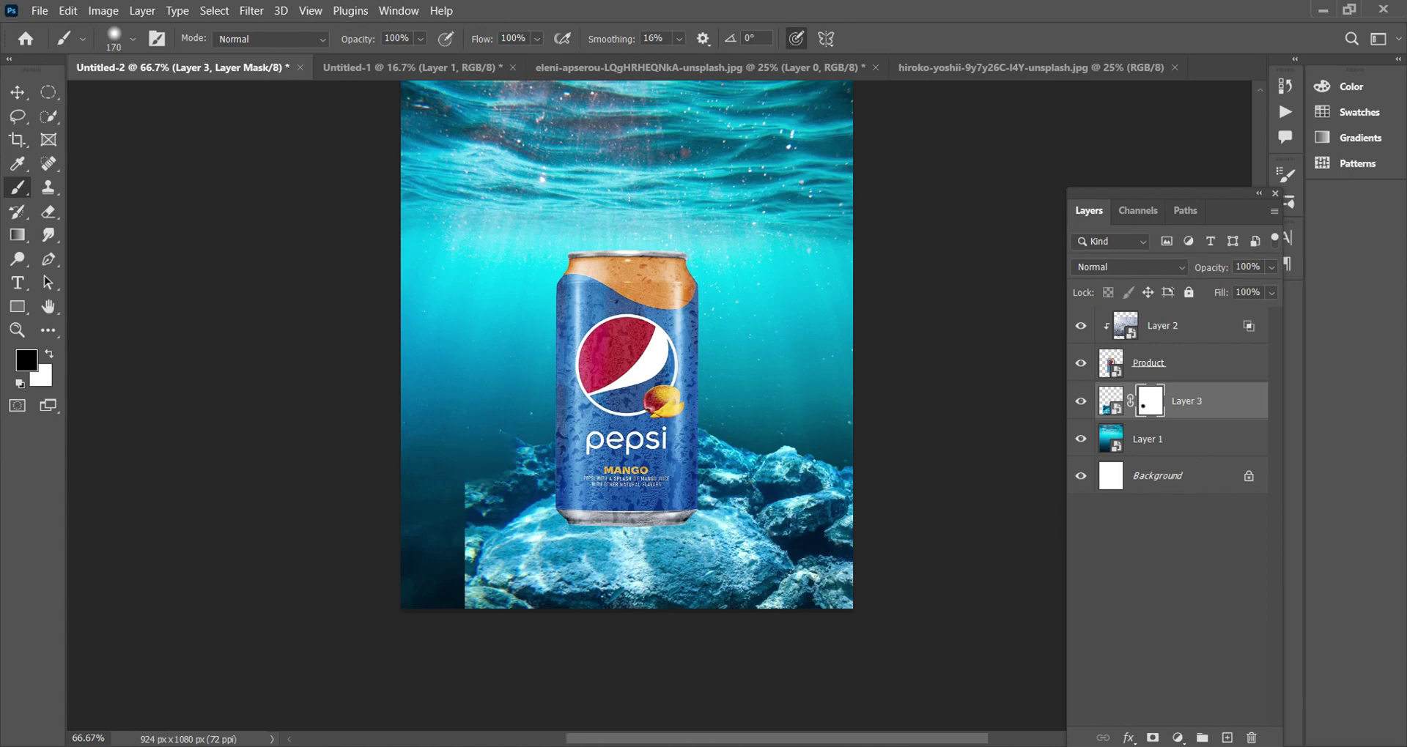
pyautogui.click(132, 38)
pyautogui.press('Return')
pyautogui.moveTo(535, 444); pyautogui.dragTo(473, 498)
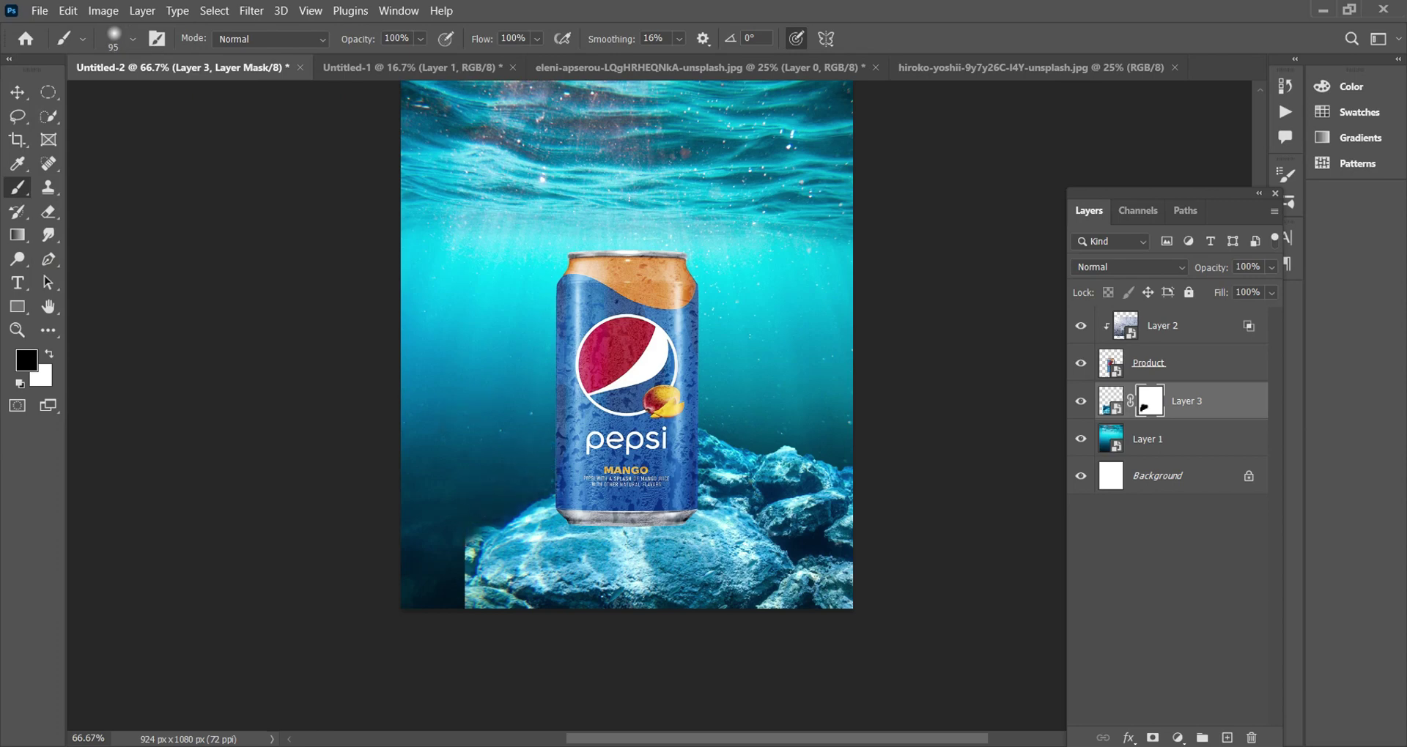
pyautogui.scroll(3, 521, 614)
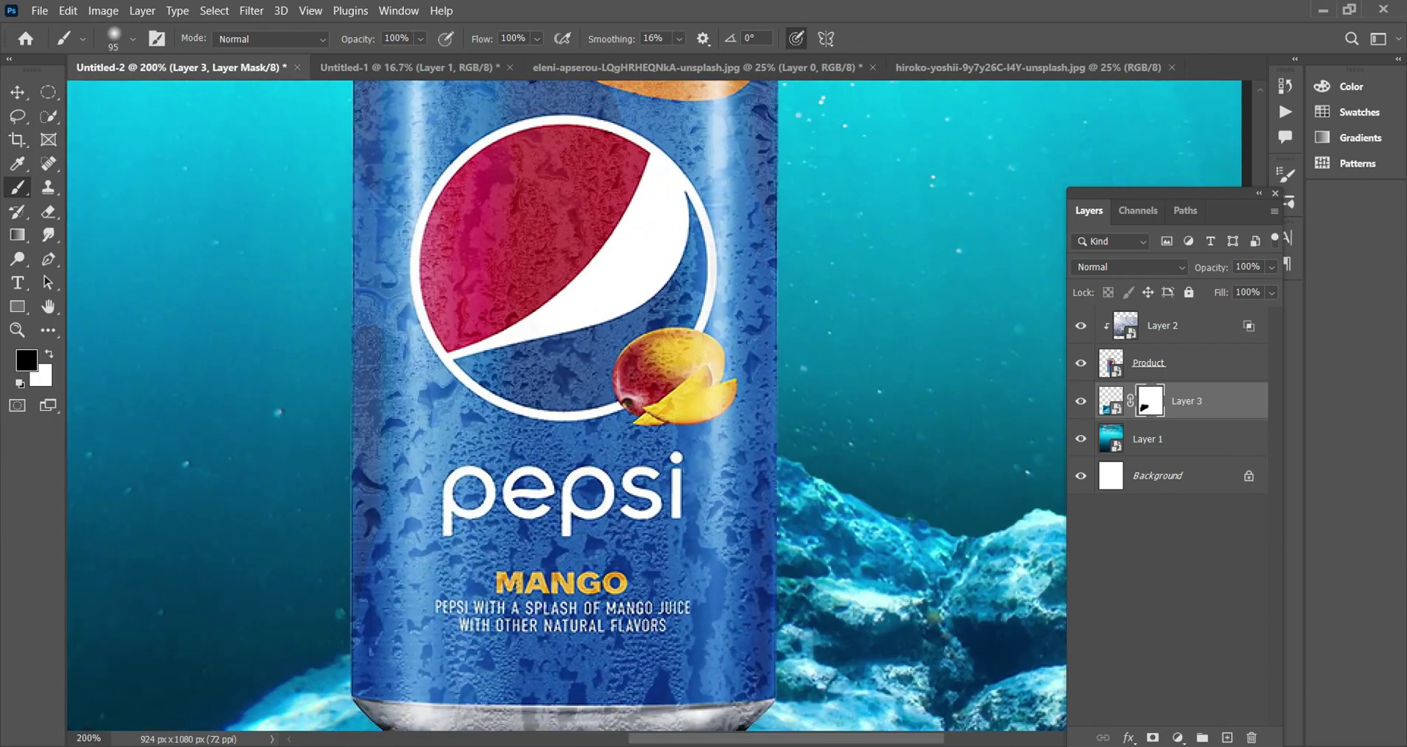
# Step: Mask away the rest of the rock's left edge and its yellow fringe below the can
pyautogui.moveTo(425, 359); pyautogui.dragTo(370, 487)
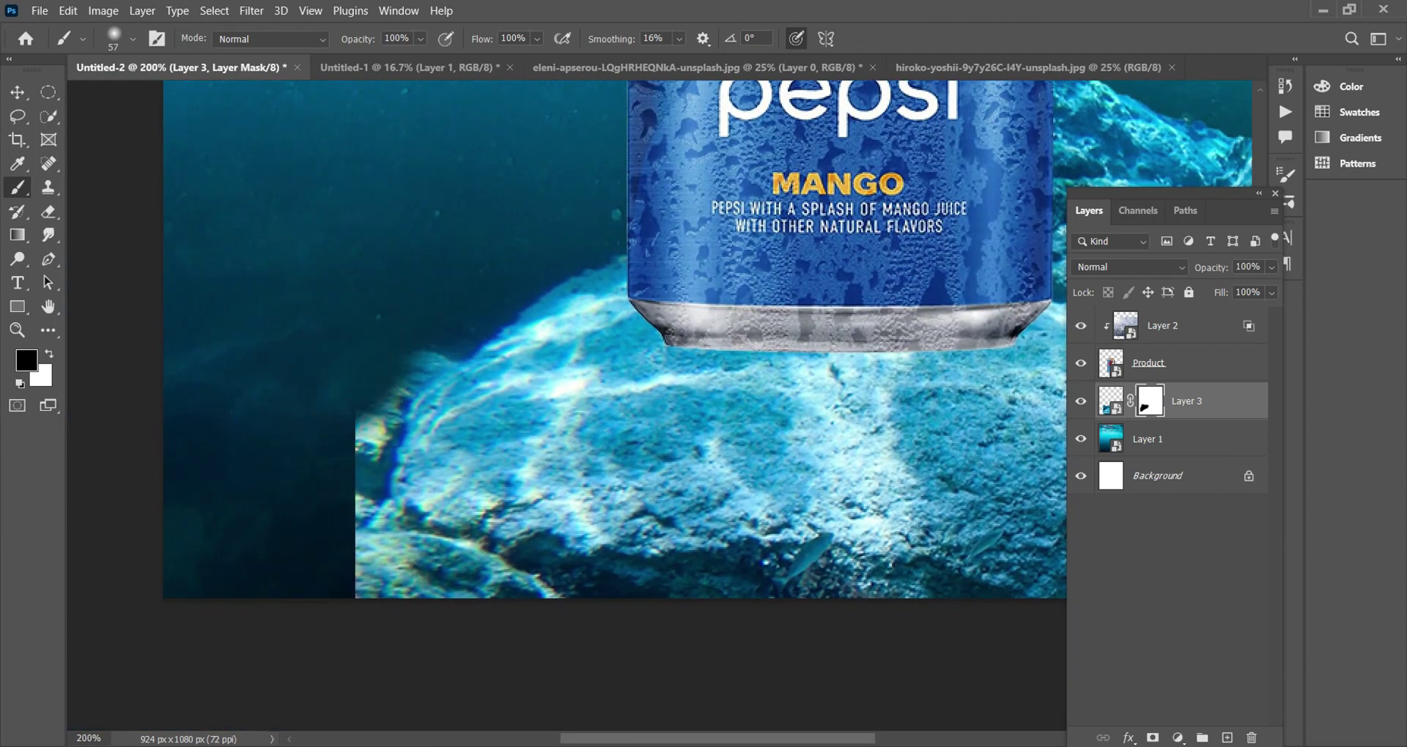
pyautogui.moveTo(373, 429); pyautogui.dragTo(368, 597)
pyautogui.moveTo(375, 458); pyautogui.dragTo(380, 427)
pyautogui.moveTo(451, 359)
pyautogui.mouseDown()
pyautogui.moveTo(370, 451)
pyautogui.moveTo(412, 425)
pyautogui.mouseUp()
pyautogui.hotkey('ctrl', '-')
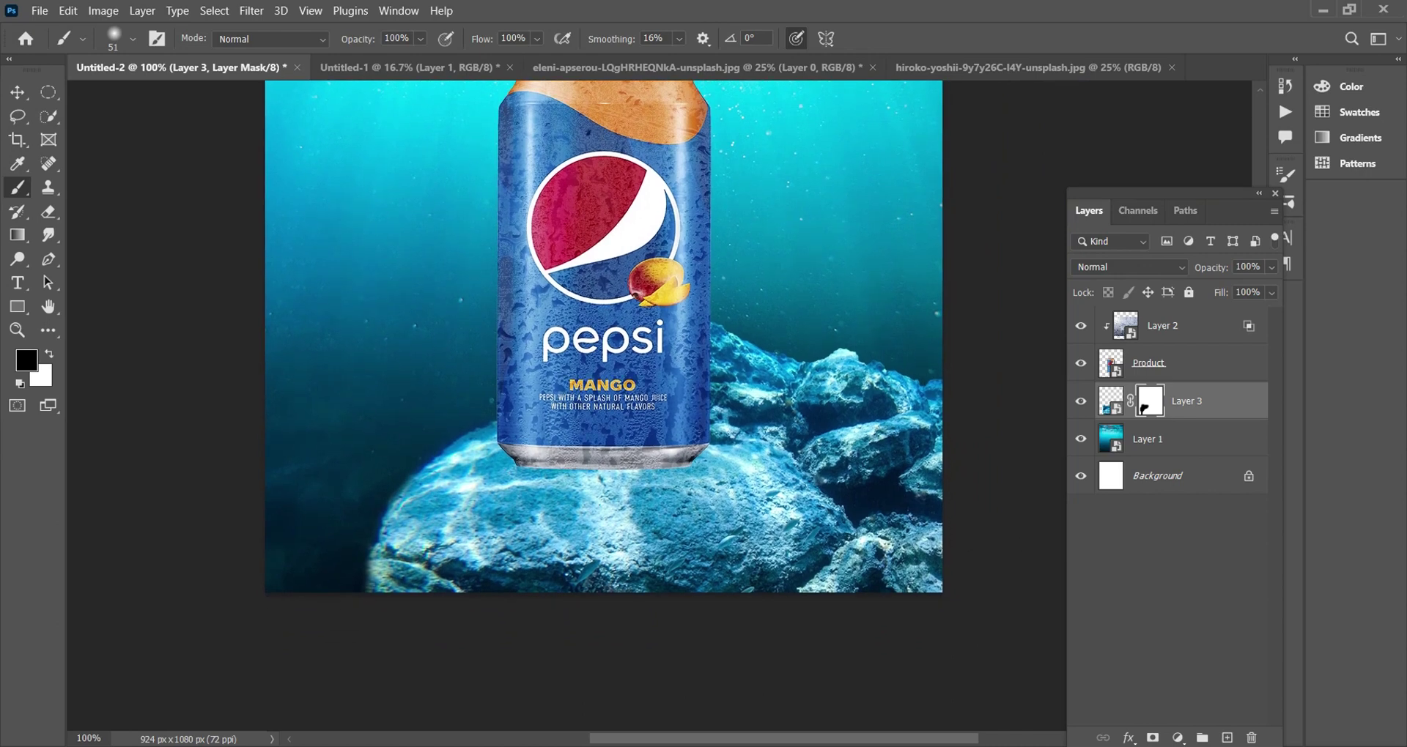
pyautogui.press('v')
pyautogui.click(696, 67)
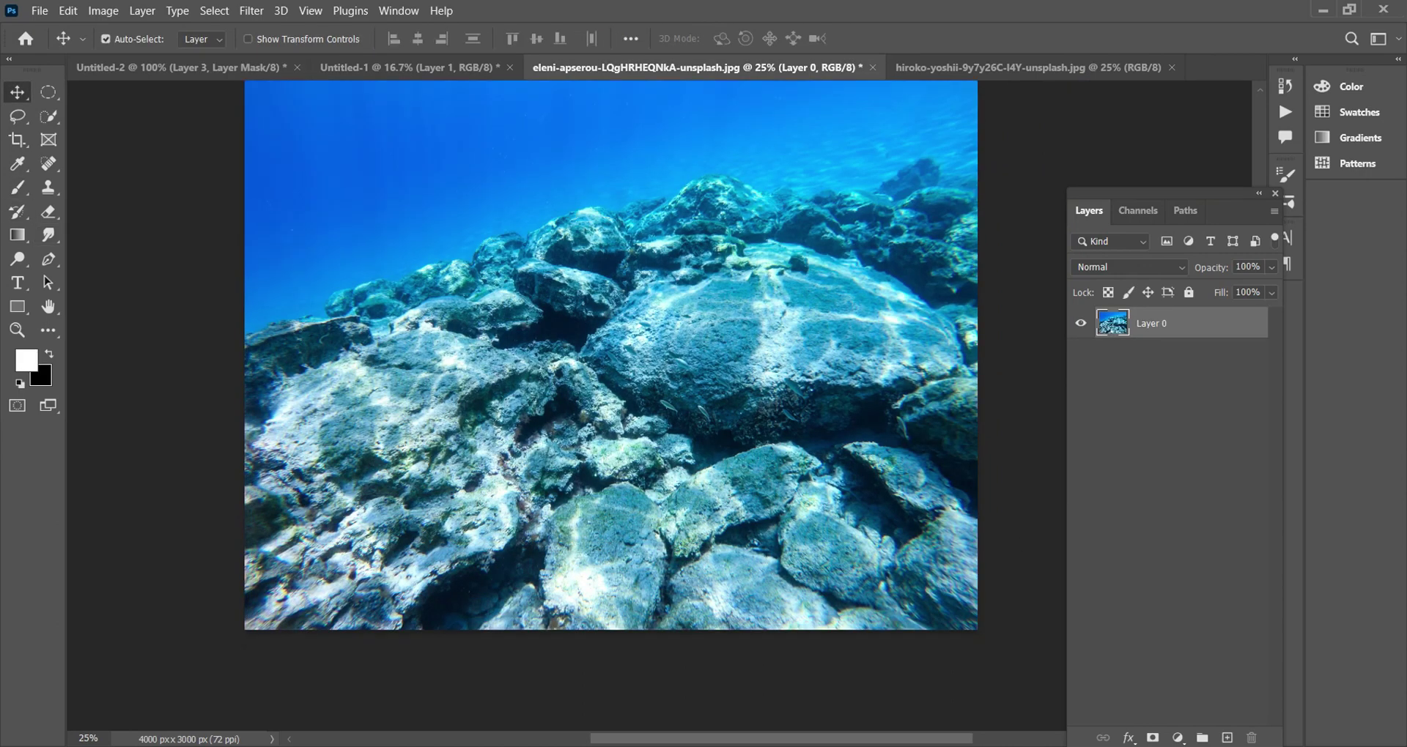
# Step: Quick-select the lower-left and central rocks and drag them into the poster
pyautogui.press('w')
pyautogui.moveTo(307, 587); pyautogui.dragTo(535, 410)
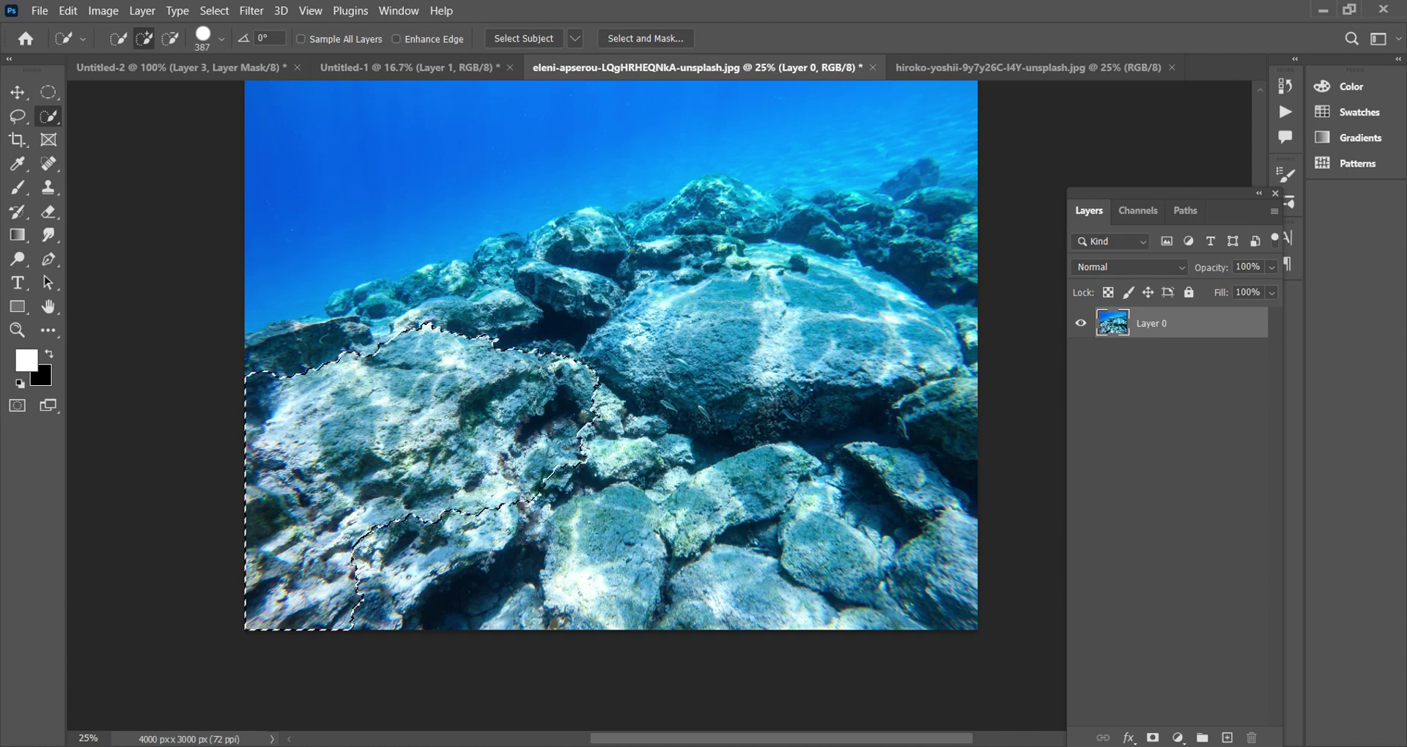
pyautogui.moveTo(630, 410); pyautogui.dragTo(587, 557)
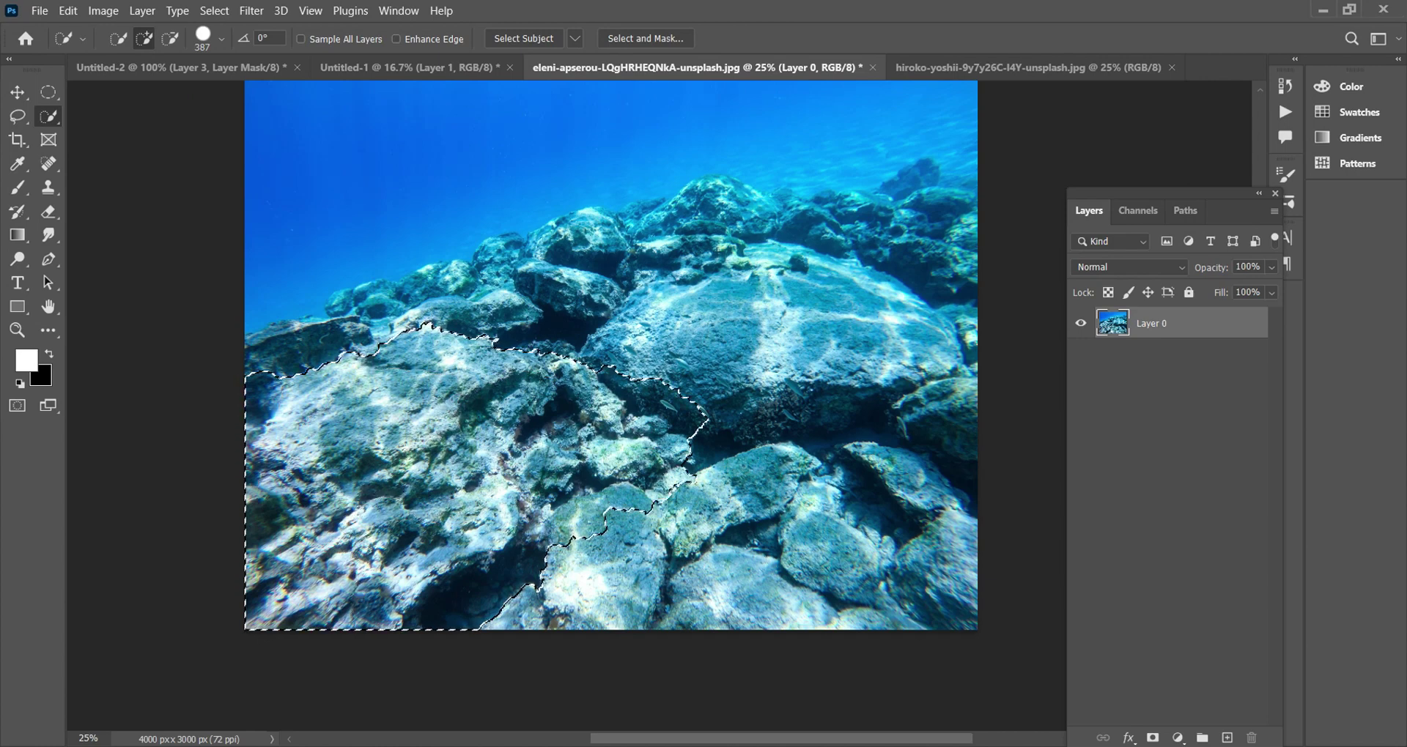
pyautogui.press('v')
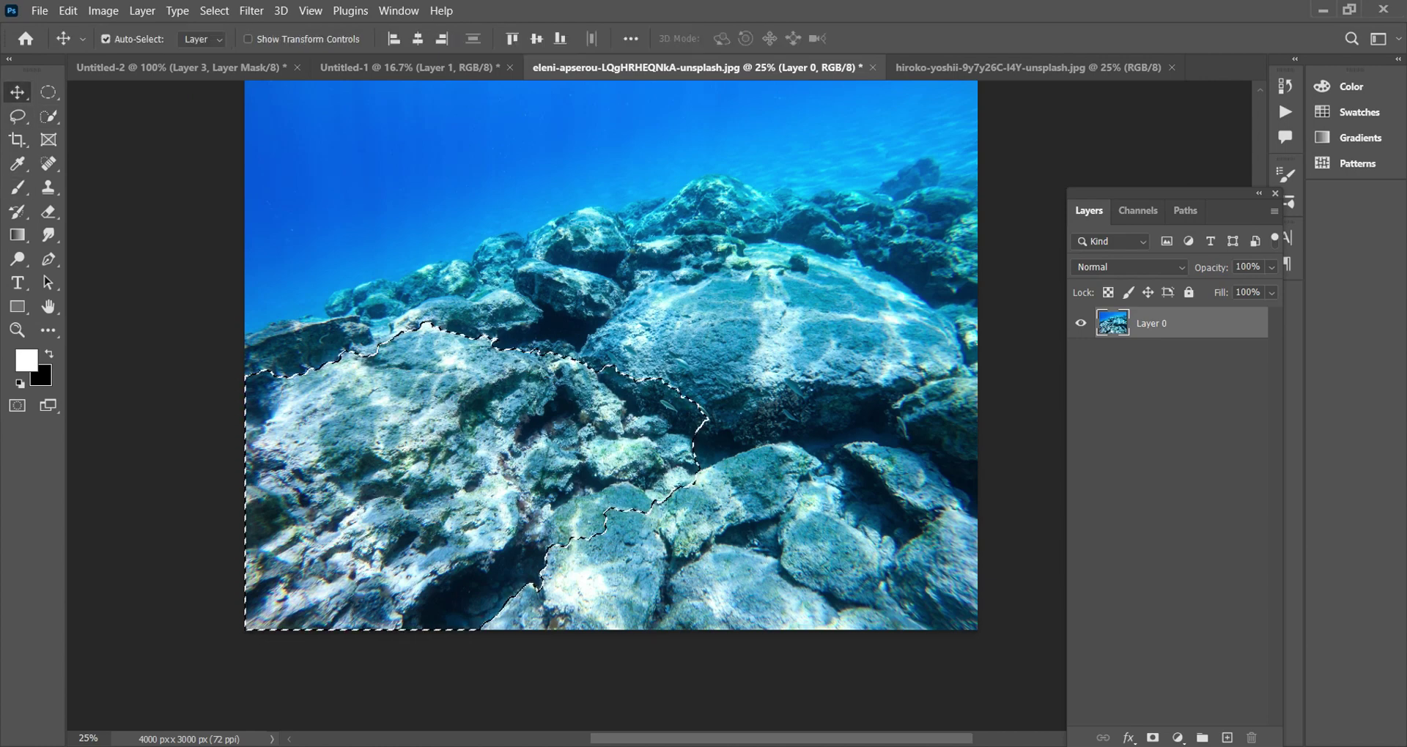
pyautogui.moveTo(440, 476); pyautogui.dragTo(634, 366)
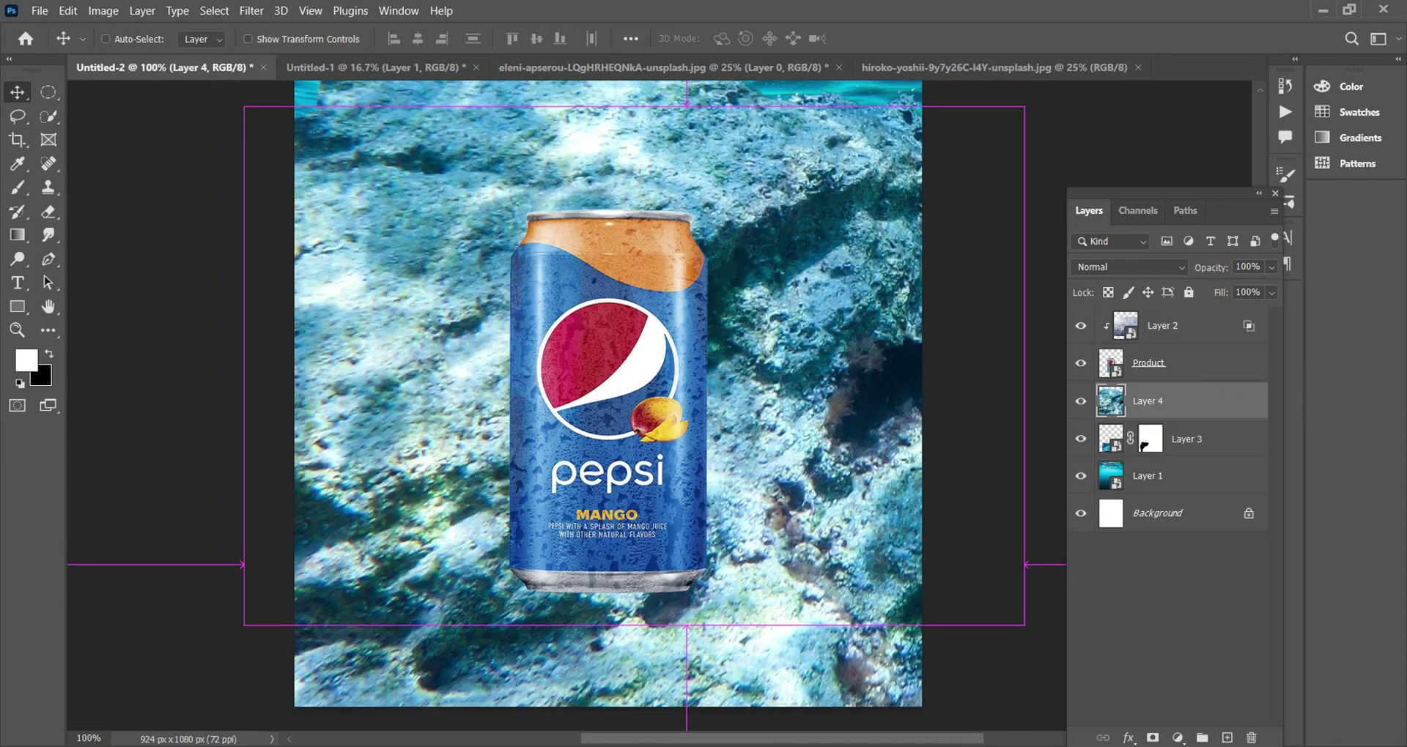
pyautogui.hotkey('ctrl', '-')
pyautogui.hotkey('ctrl', '-')
pyautogui.hotkey('ctrl', '-')
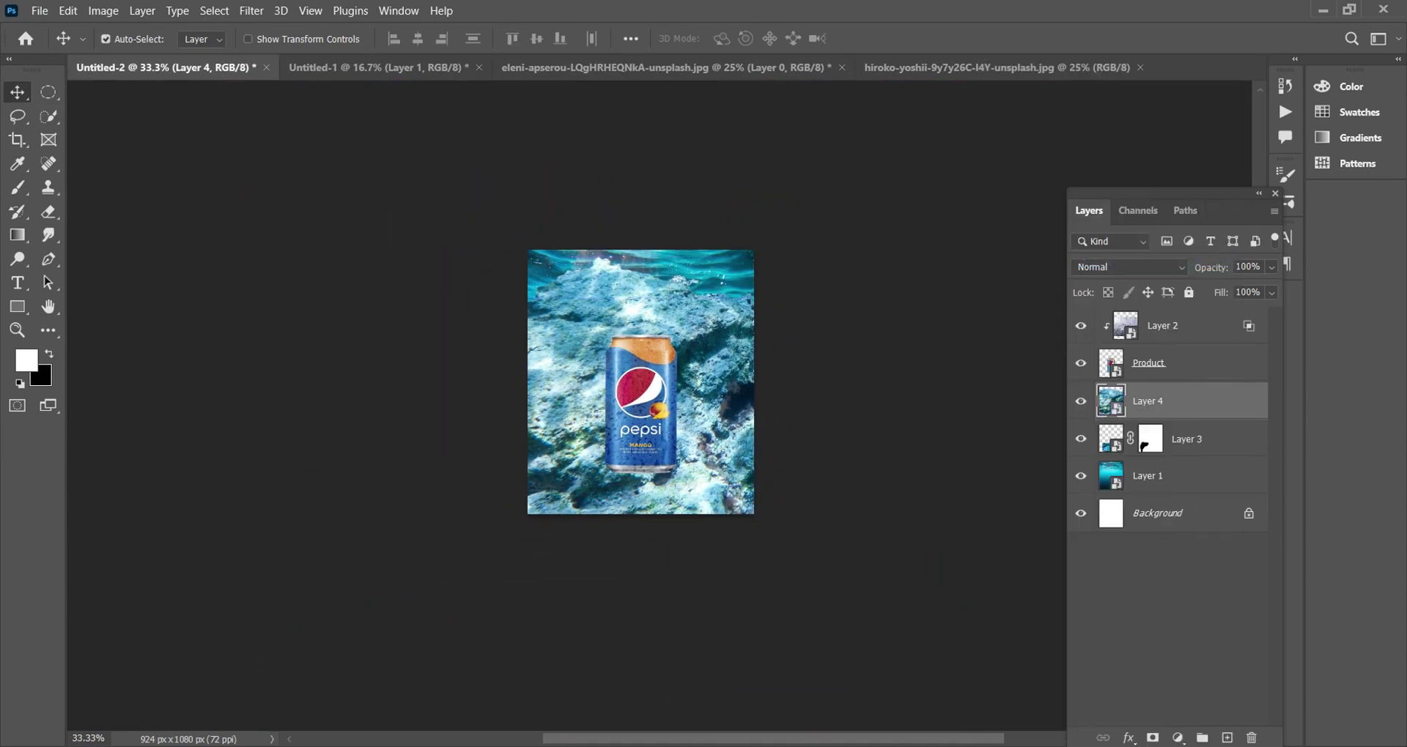
# Step: Scale the new rocks to about 31% and rotate them about 23° toward the lower left
pyautogui.hotkey('ctrl', 't')
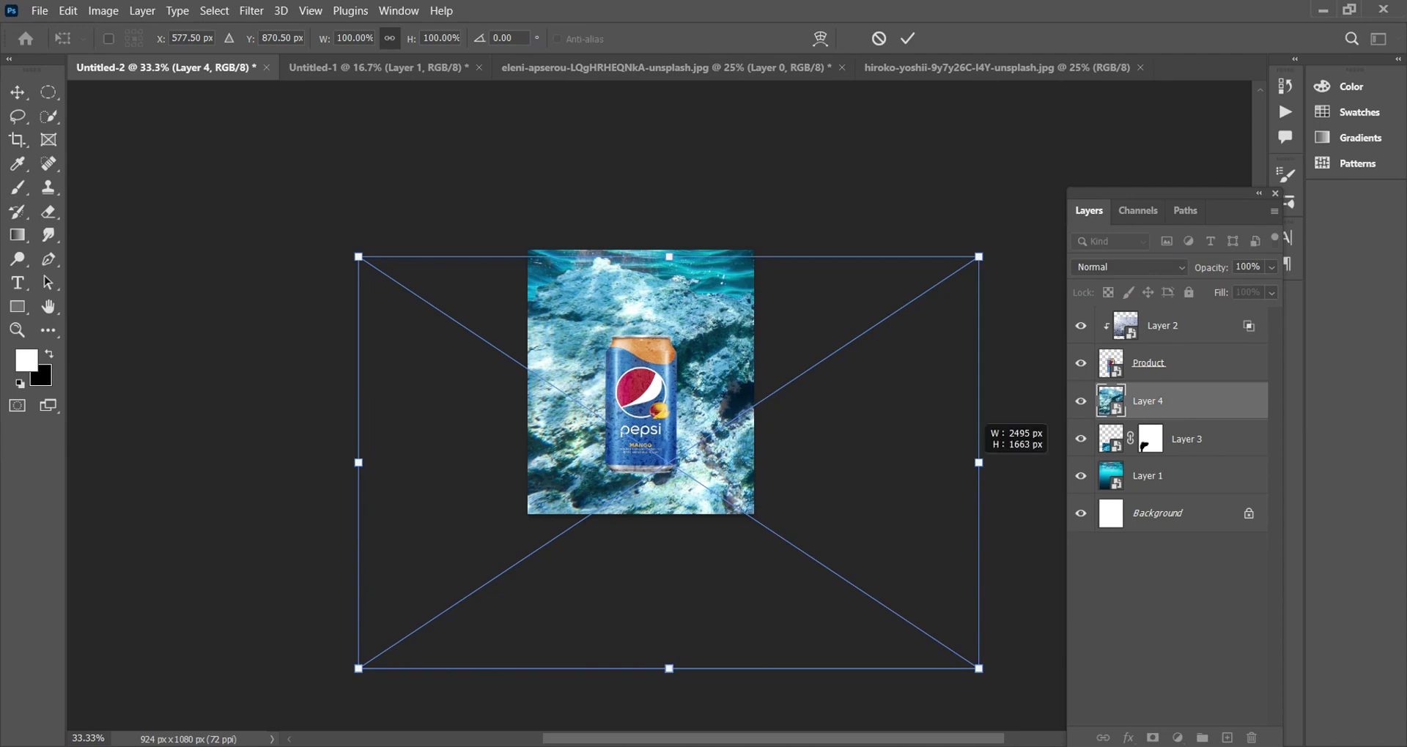
pyautogui.moveTo(980, 458); pyautogui.dragTo(765, 462)
pyautogui.moveTo(674, 418); pyautogui.dragTo(586, 440)
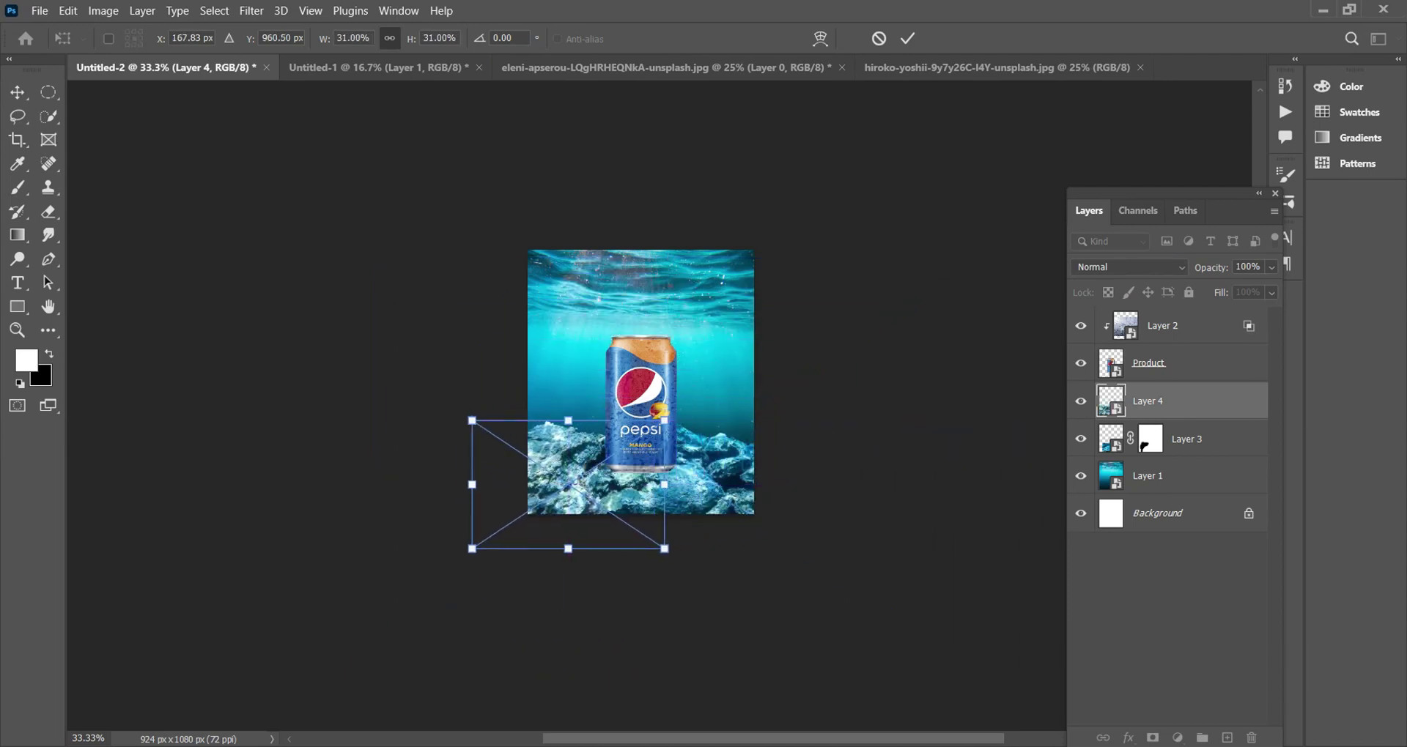
pyautogui.moveTo(473, 561); pyautogui.dragTo(438, 522)
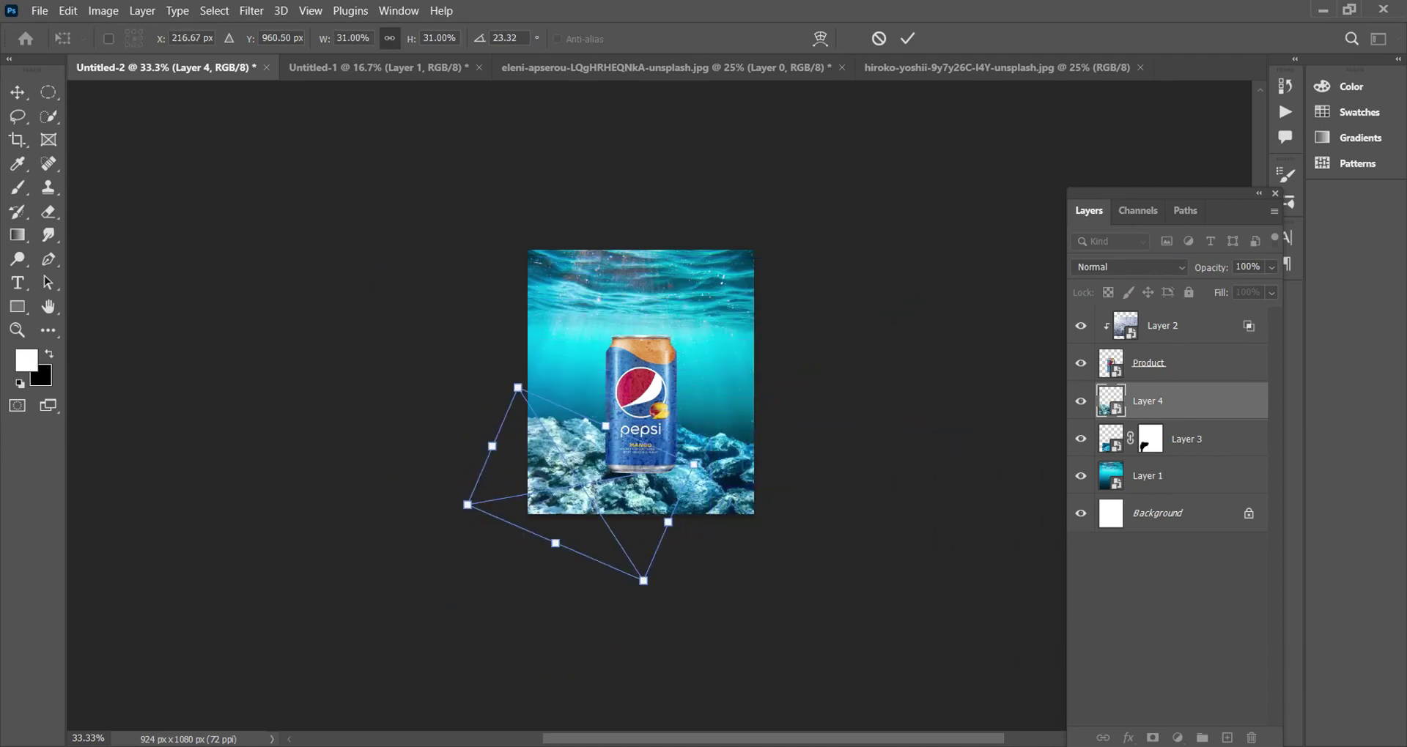
pyautogui.moveTo(611, 429); pyautogui.dragTo(590, 438)
pyautogui.press('Return')
# Step: Send the rock layer below Layer 3 and move it up beneath the can
pyautogui.hotkey('ctrl', '+')
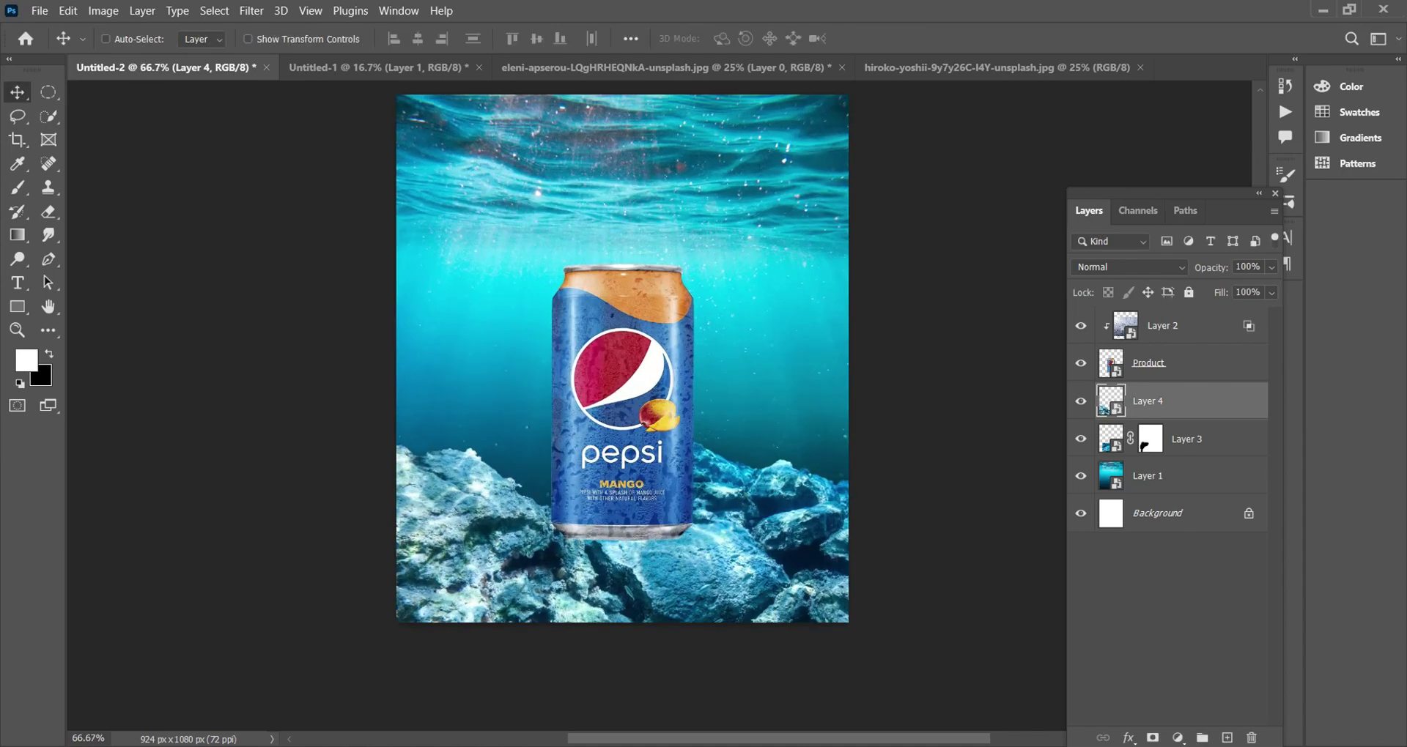
pyautogui.hotkey('ctrl', '[')
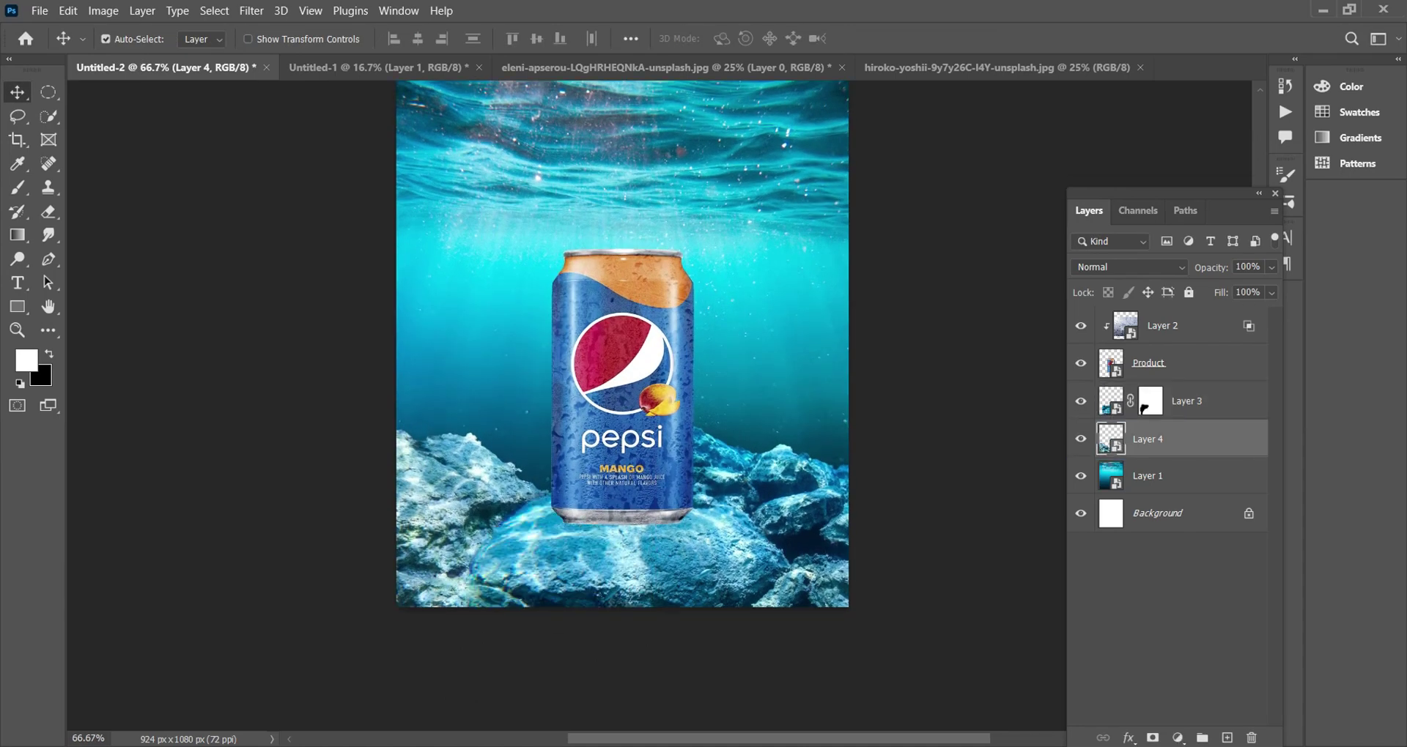
pyautogui.moveTo(461, 469); pyautogui.dragTo(469, 440)
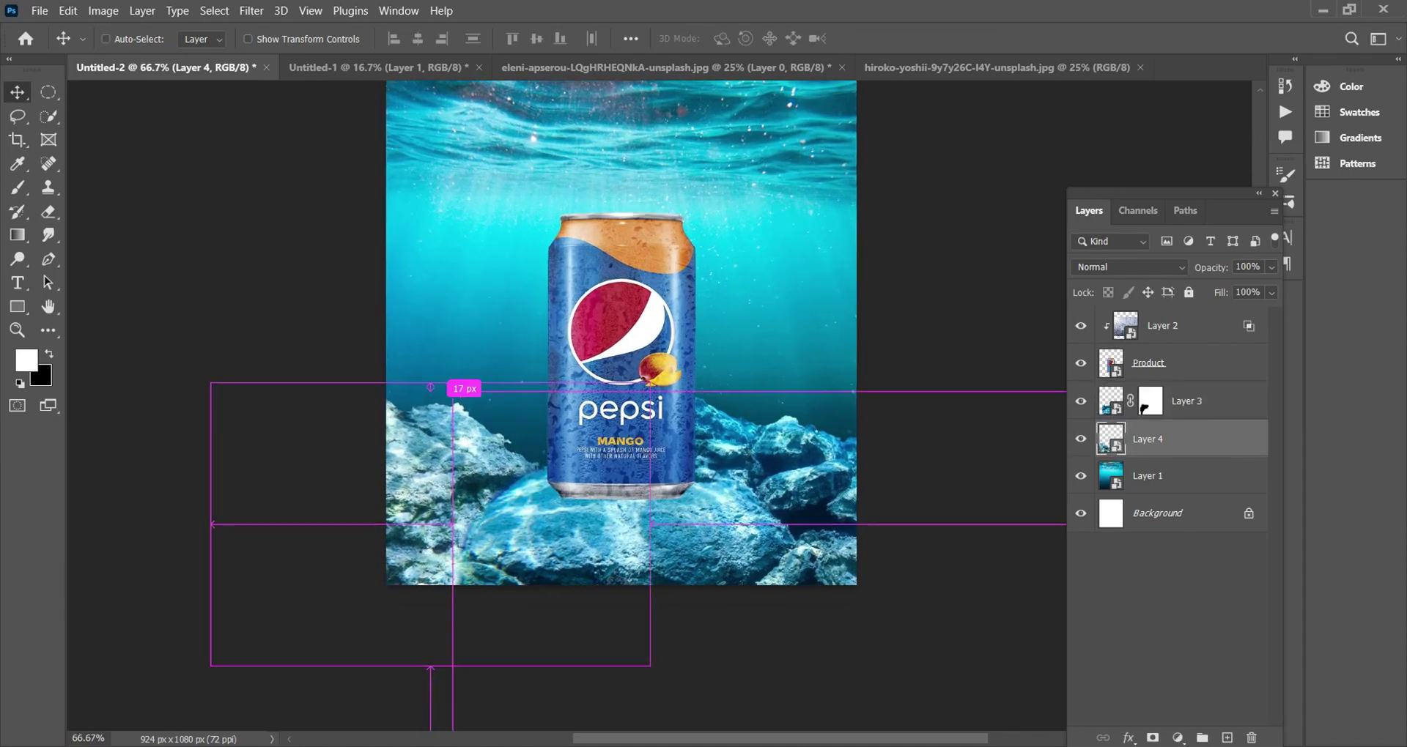
pyautogui.hotkey('ctrl', '+')
pyautogui.hotkey('ctrl', '+')
pyautogui.scroll(-5, 571, 330)
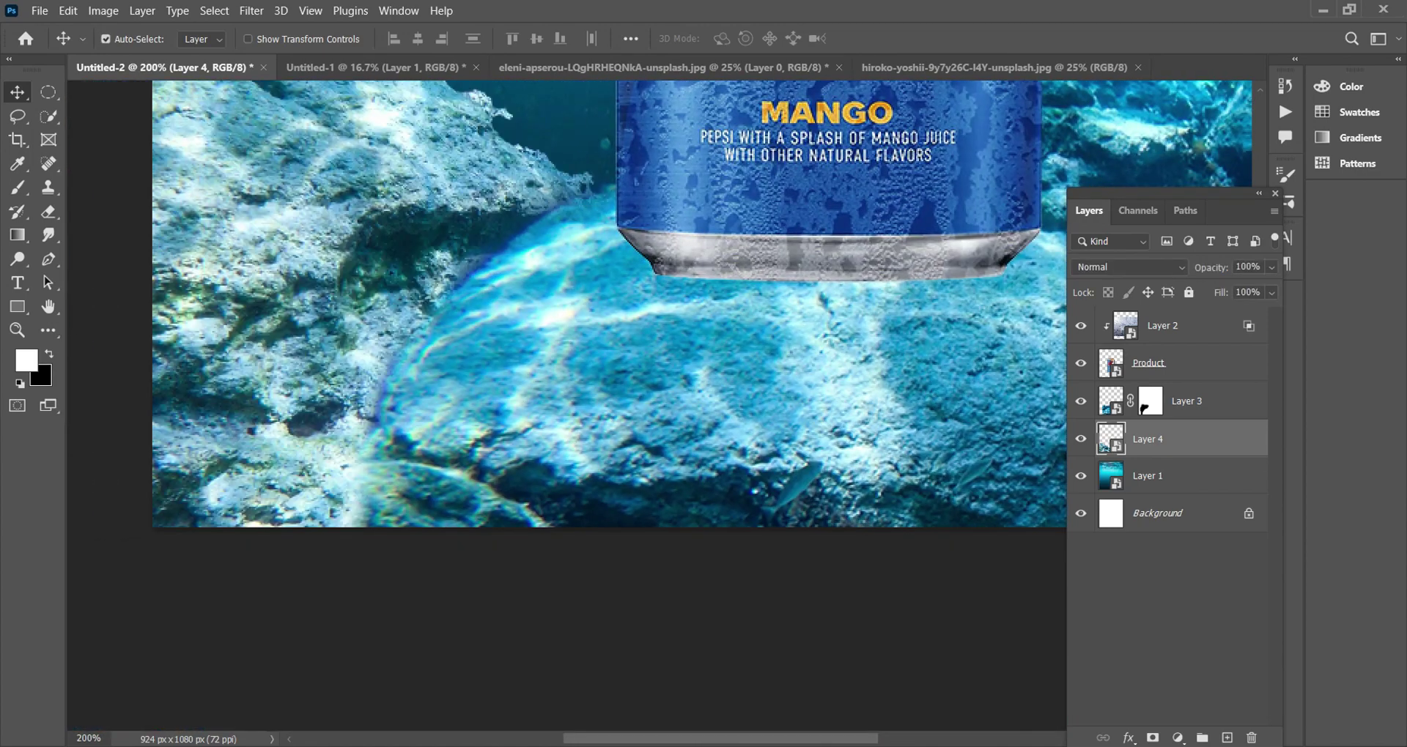
# Step: Paint Layer 3's mask with a size-8 black brush, then raise Layer 4 back above it
pyautogui.click(1150, 400)
pyautogui.press('b')
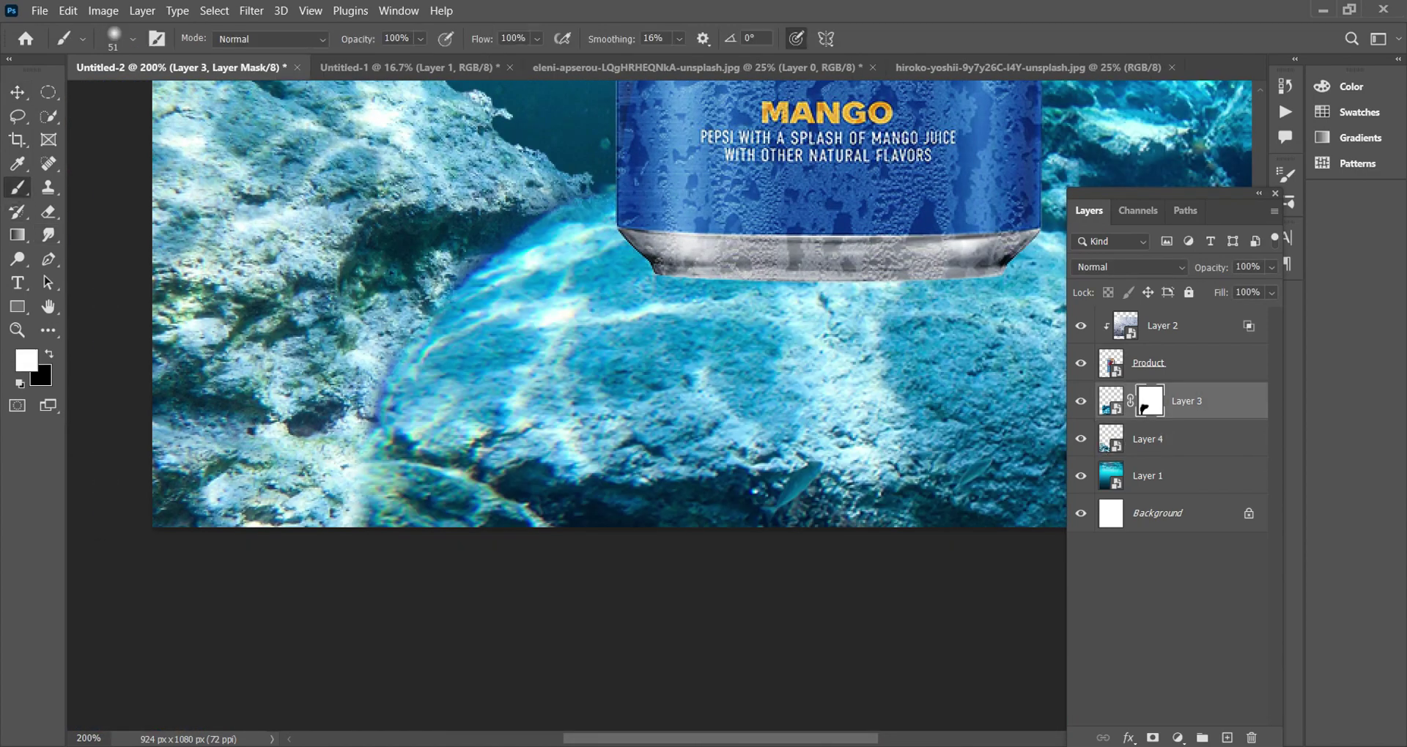
pyautogui.moveTo(364, 447); pyautogui.dragTo(350, 526)
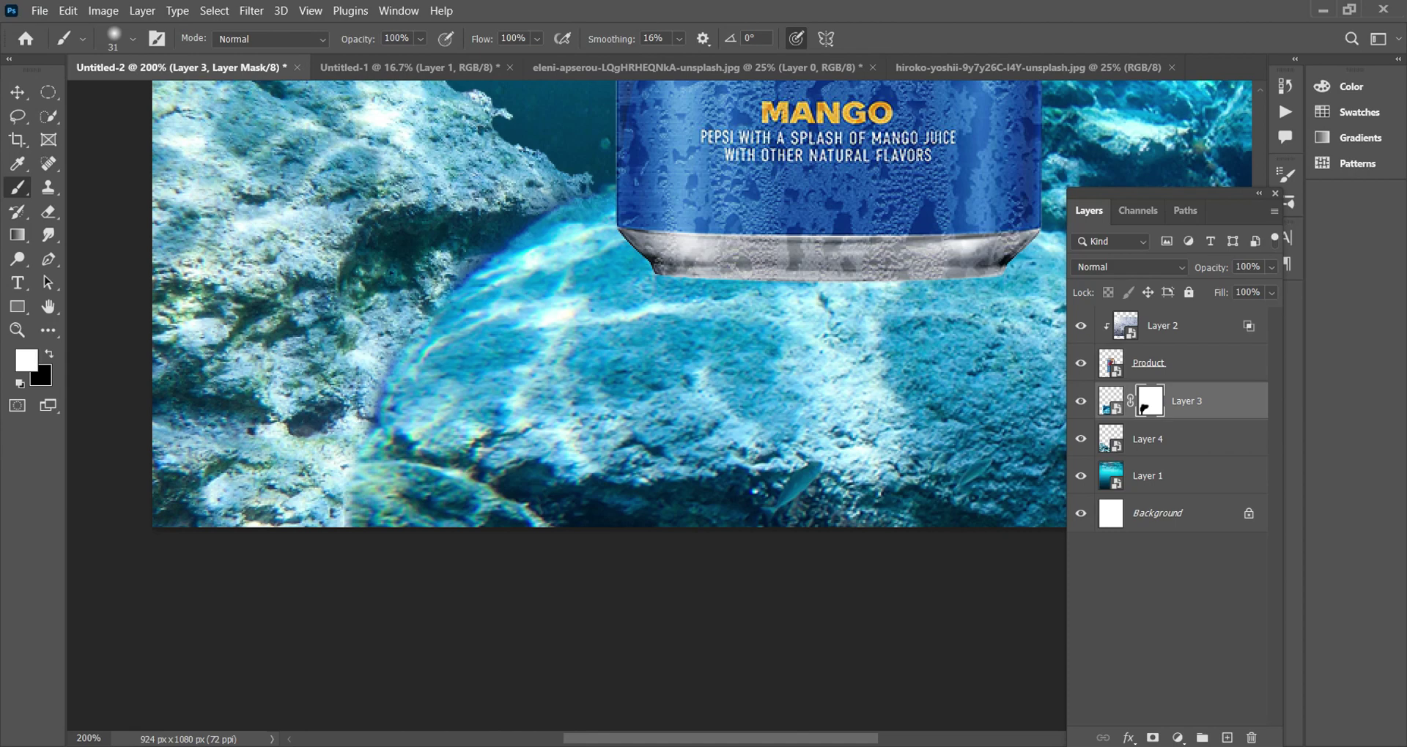
pyautogui.hotkey('ctrl', '+')
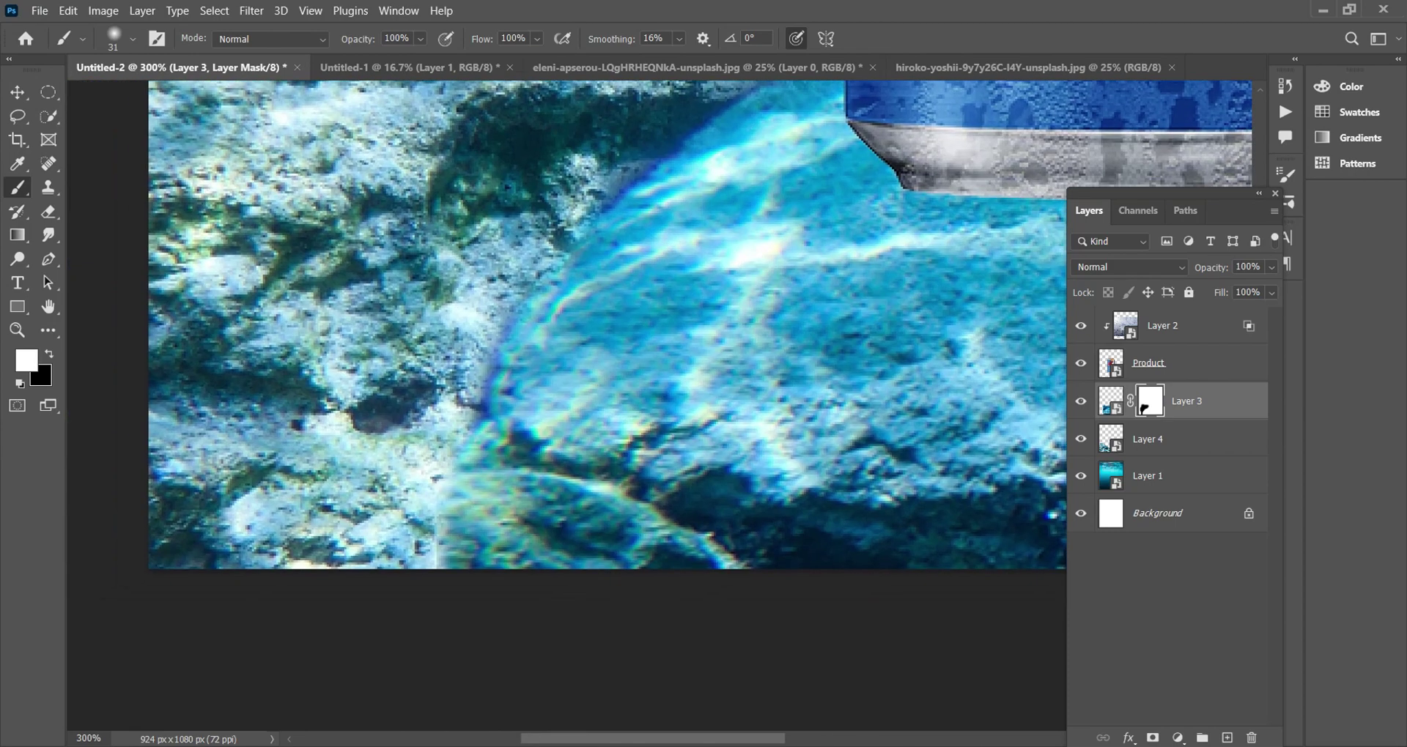
pyautogui.press('[')
pyautogui.press('[')
pyautogui.press('[')
pyautogui.press('x')
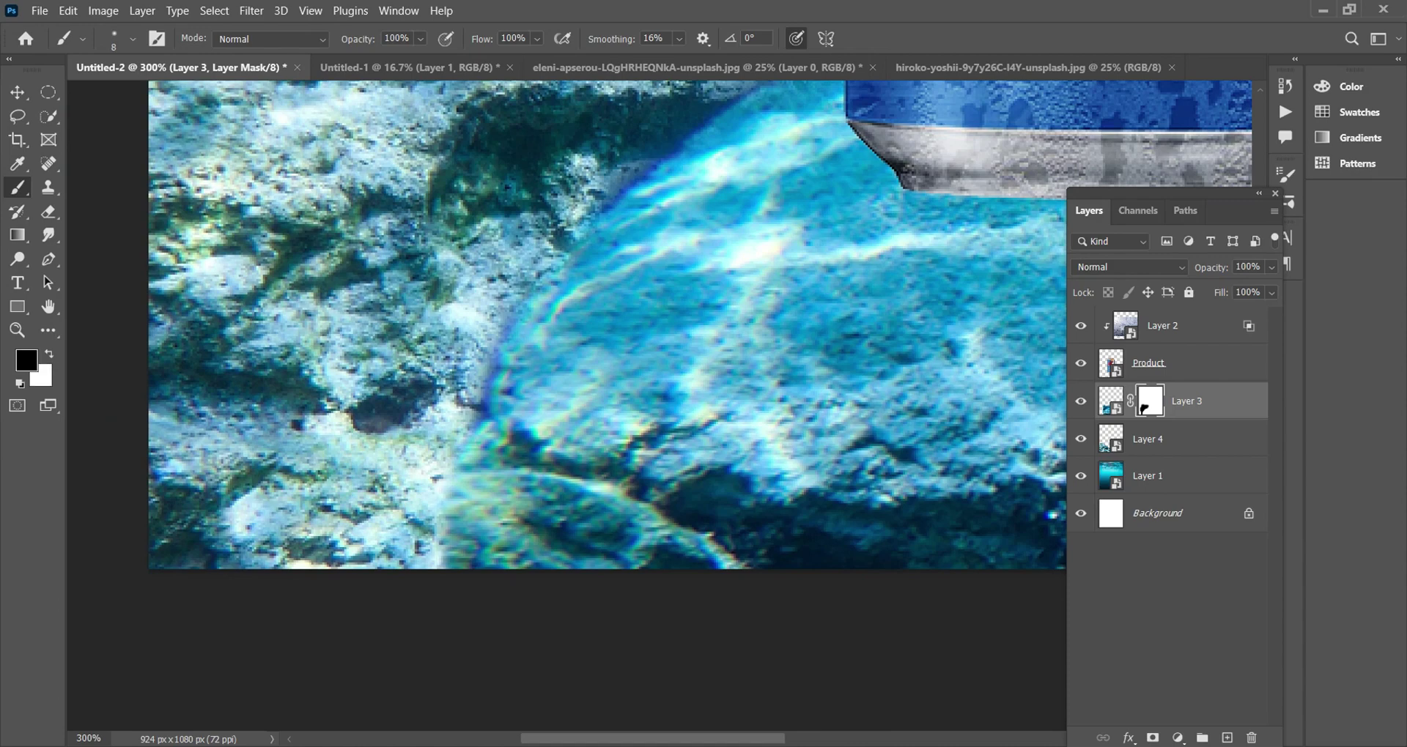
pyautogui.hotkey('ctrl', '-')
pyautogui.hotkey('ctrl', '-')
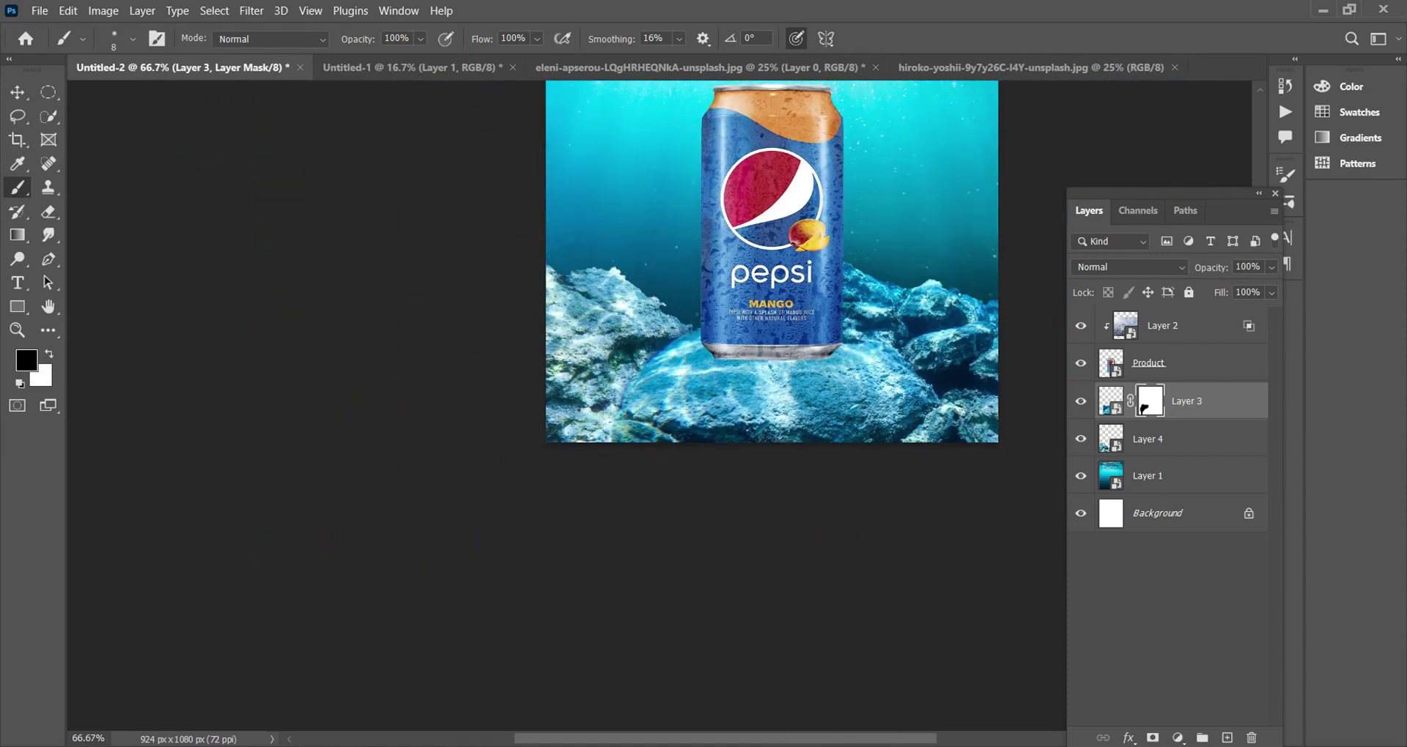
pyautogui.hotkey('ctrl', '-')
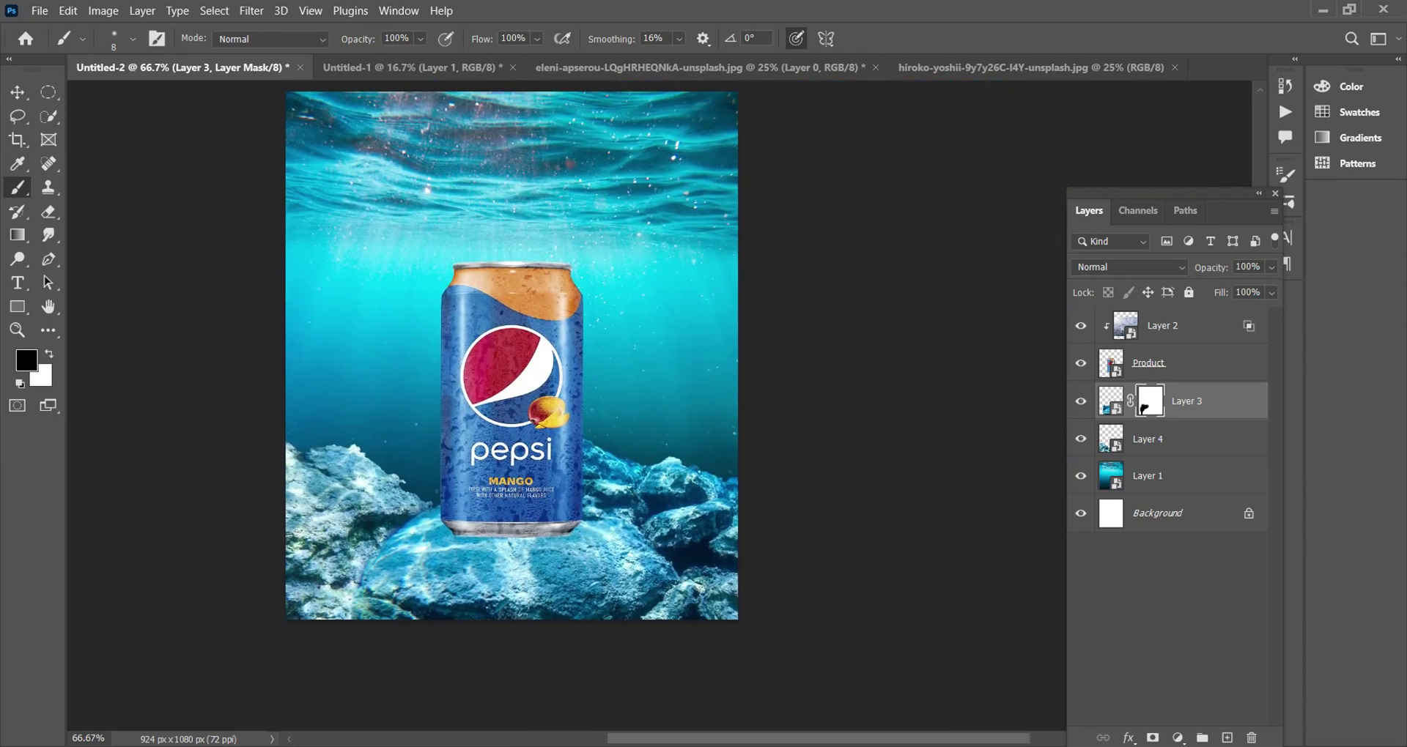
pyautogui.hotkey('alt', '[')
# Step: Scale Layer 4's rocks to 26% and rotate them to 37.67°
pyautogui.press('x')
pyautogui.hotkey('ctrl', ']')
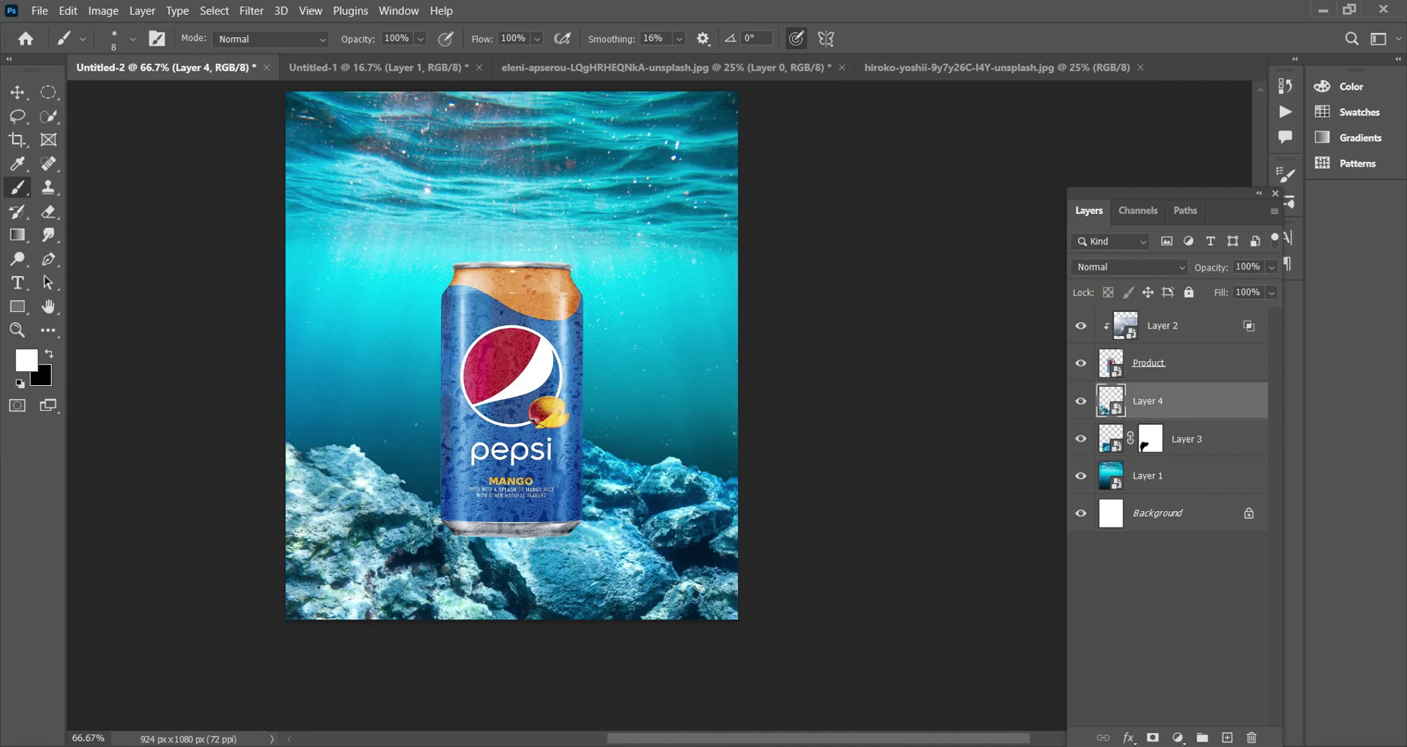
pyautogui.hotkey('ctrl', 't')
pyautogui.moveTo(407, 490); pyautogui.dragTo(326, 505)
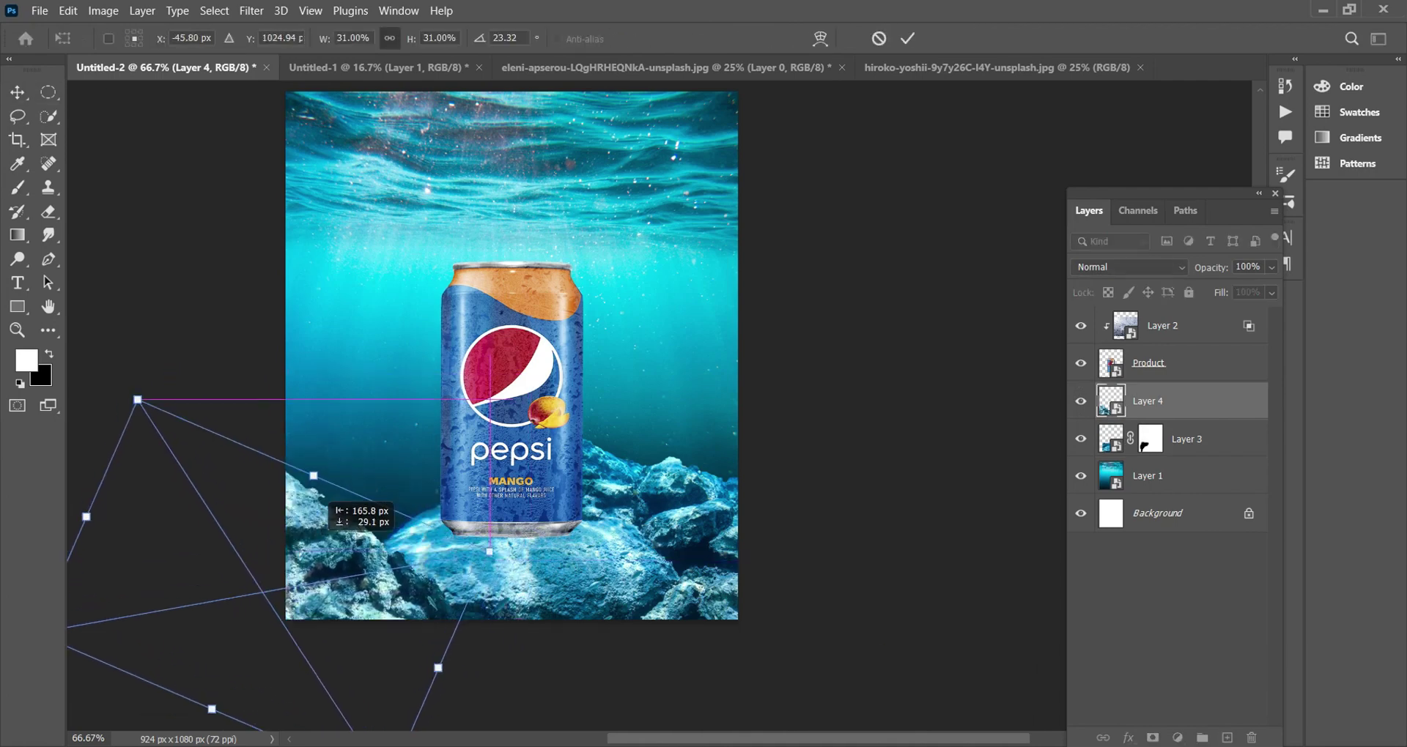
pyautogui.moveTo(490, 551); pyautogui.dragTo(447, 531)
pyautogui.moveTo(327, 527)
pyautogui.mouseDown()
pyautogui.moveTo(366, 517)
pyautogui.moveTo(572, 550)
pyautogui.mouseUp()
pyautogui.moveTo(396, 546); pyautogui.dragTo(517, 557)
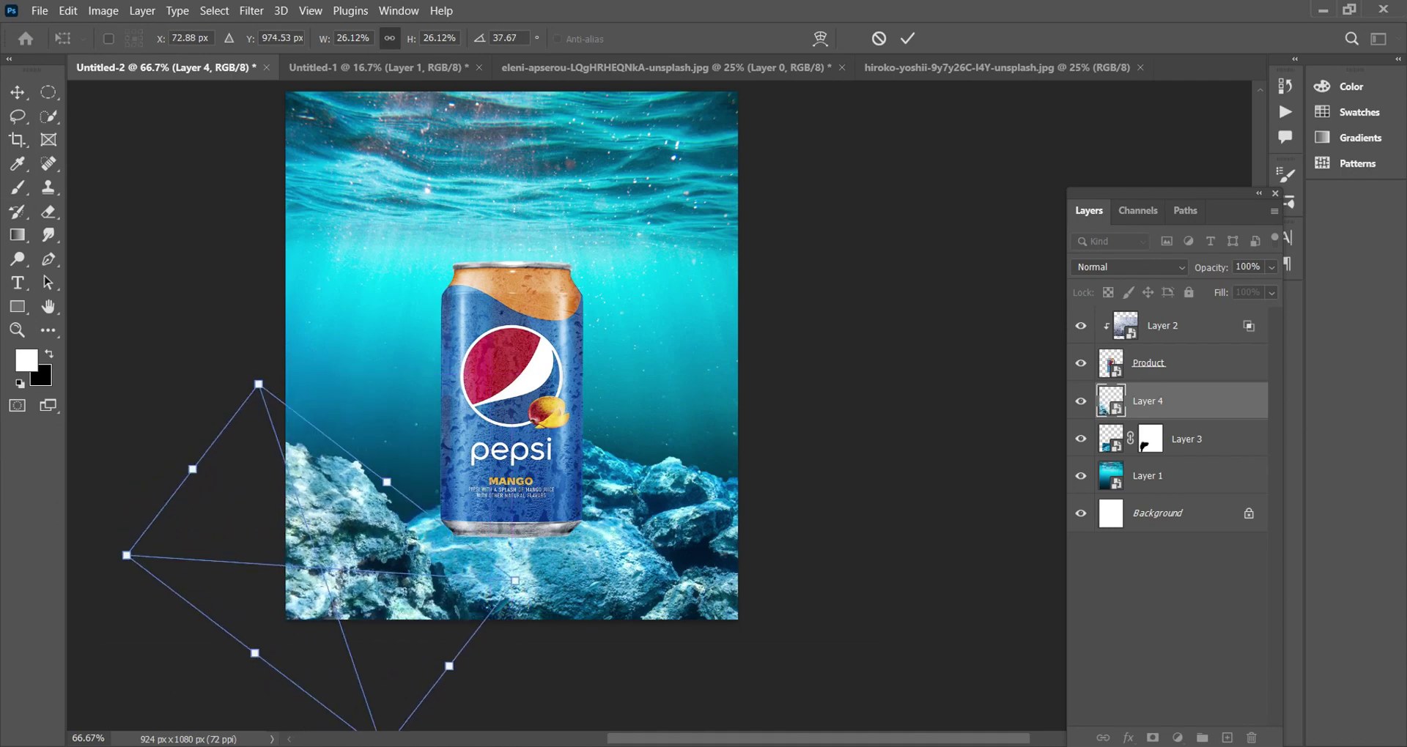
pyautogui.press('Return')
# Step: Add a layer mask to Layer 4 and load the textured 53 brush at about 26 px
pyautogui.hotkey('ctrl', '-')
pyautogui.click(1153, 738)
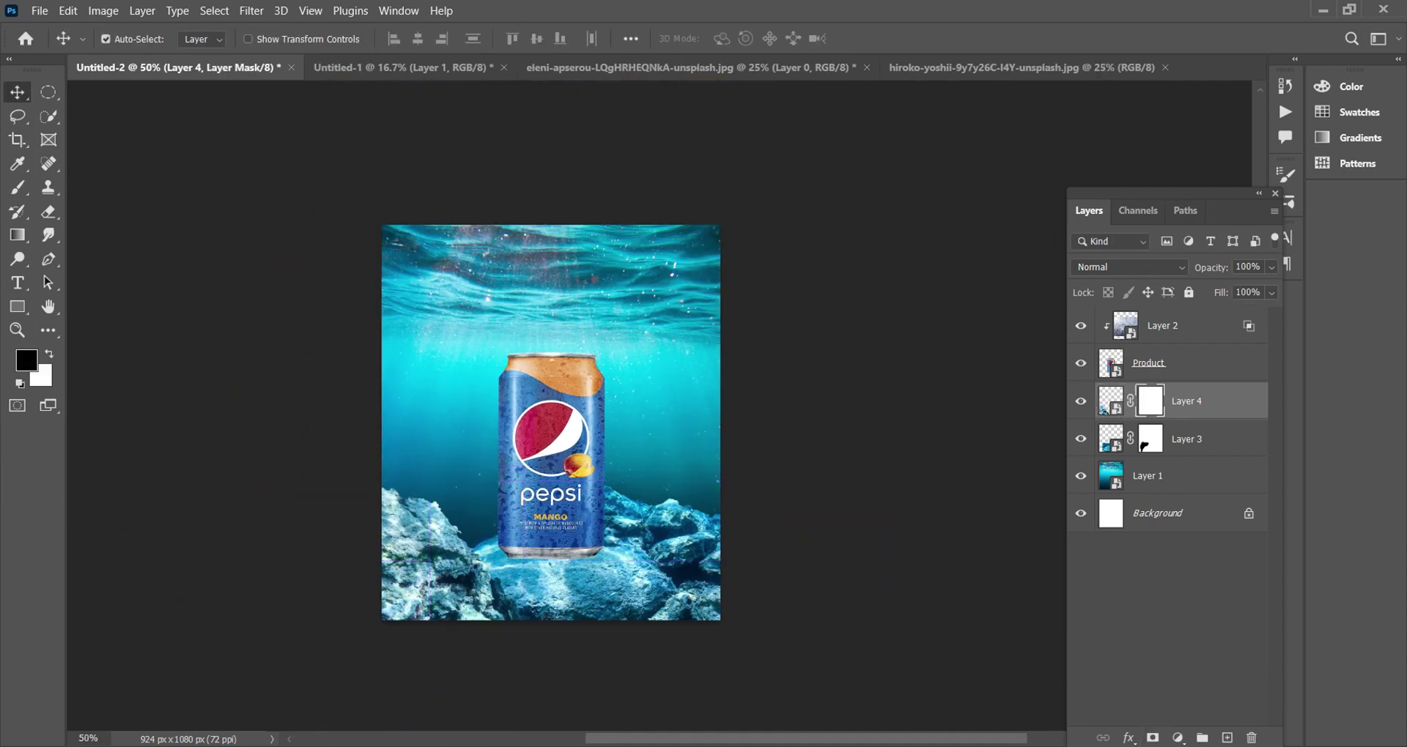
pyautogui.press('b')
pyautogui.click(133, 38)
pyautogui.click(96, 207)
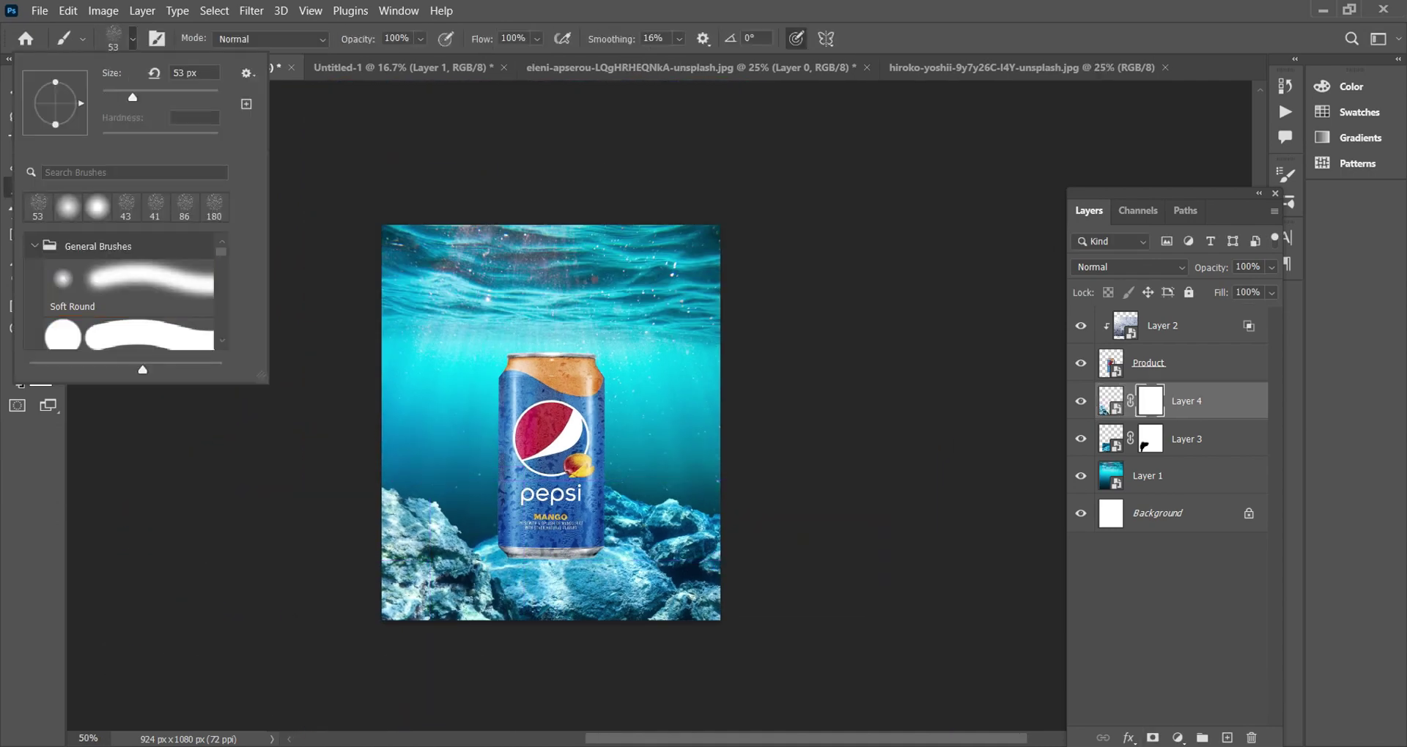
pyautogui.press('Return')
pyautogui.moveTo(429, 465); pyautogui.dragTo(445, 464)
pyautogui.scroll(4, 660, 330)
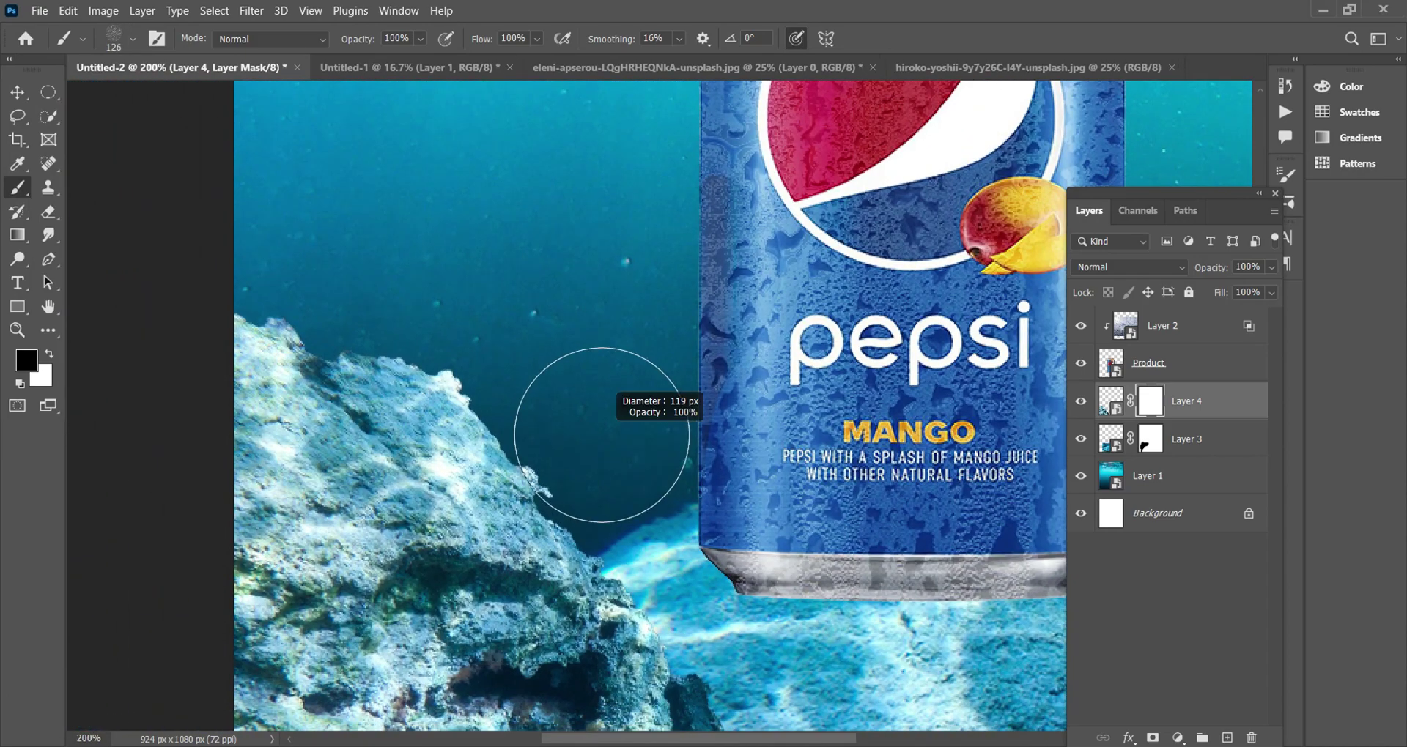
pyautogui.moveTo(601, 436); pyautogui.dragTo(546, 435)
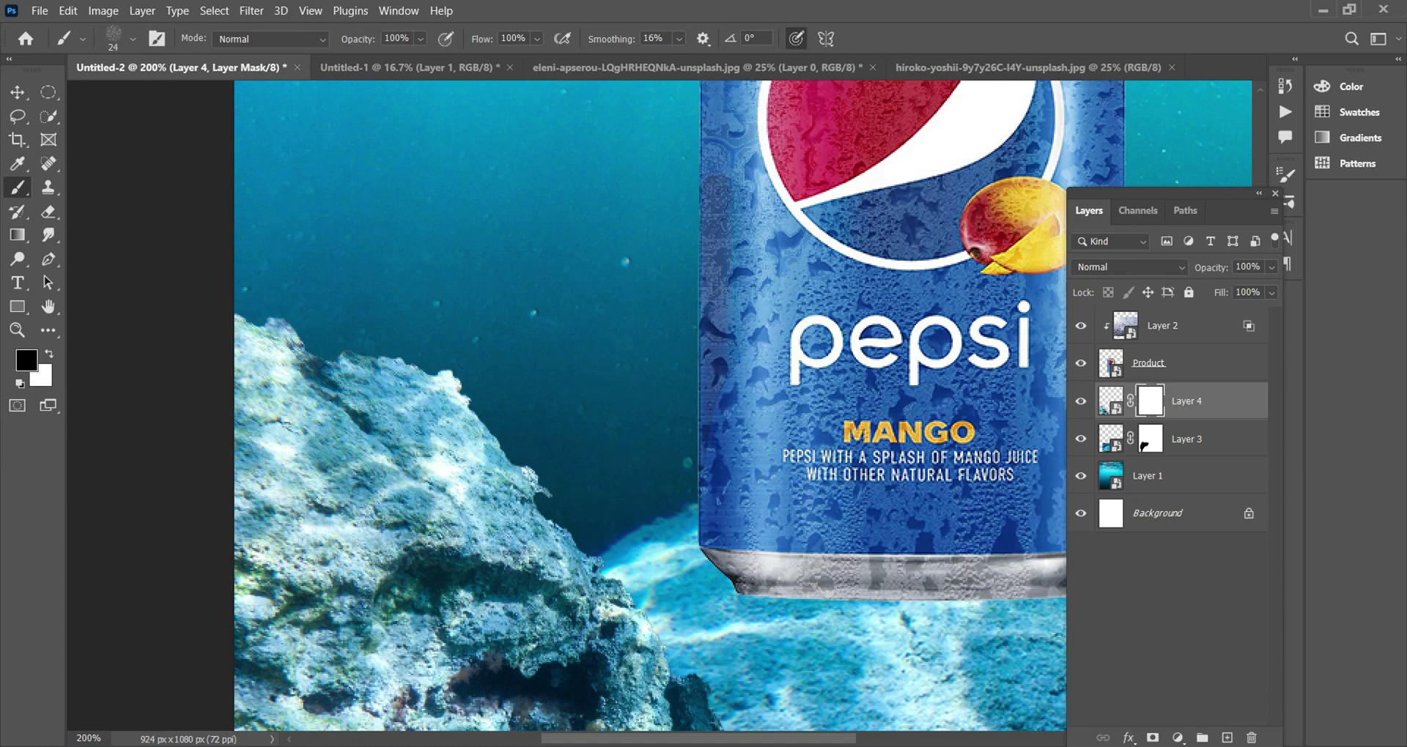
# Step: Set brush smoothing to 29% and blend Layer 4's rock edges on its mask
pyautogui.moveTo(611, 38); pyautogui.dragTo(617, 38)
pyautogui.moveTo(581, 494); pyautogui.dragTo(579, 494)
pyautogui.hotkey('alt', '1')
pyautogui.scroll(-5, 630, 345)
pyautogui.scroll(1, 630, 345)
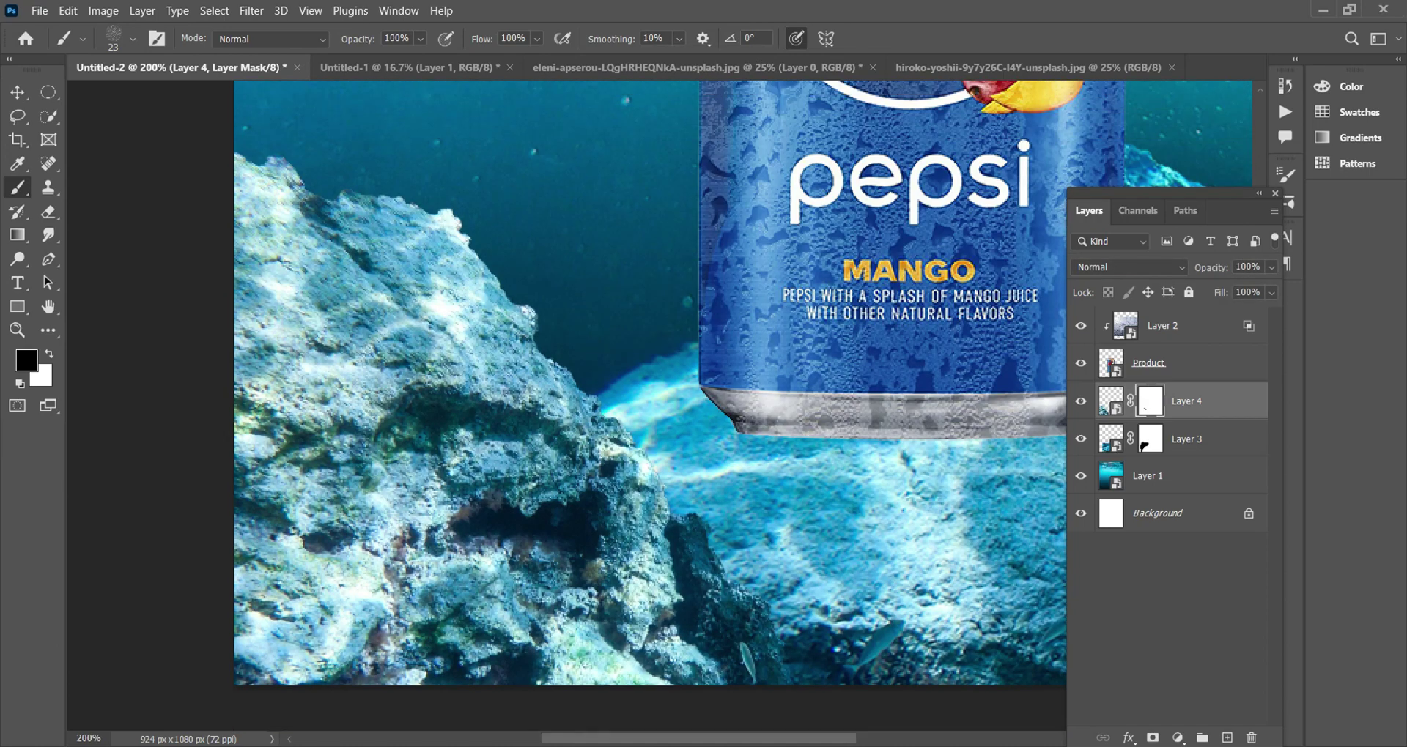
pyautogui.scroll(3, 630, 345)
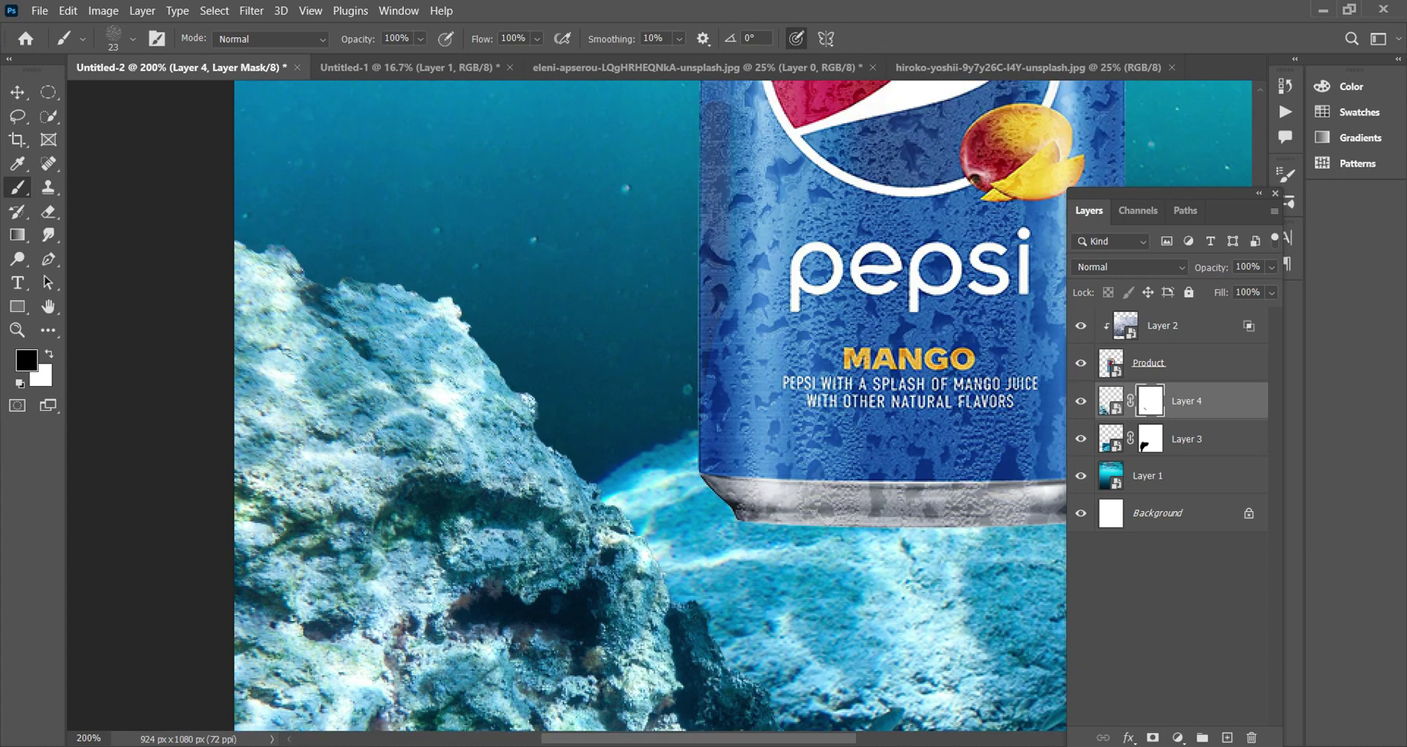
pyautogui.scroll(2, 630, 345)
pyautogui.moveTo(678, 38); pyautogui.dragTo(696, 62)
pyautogui.press('x')
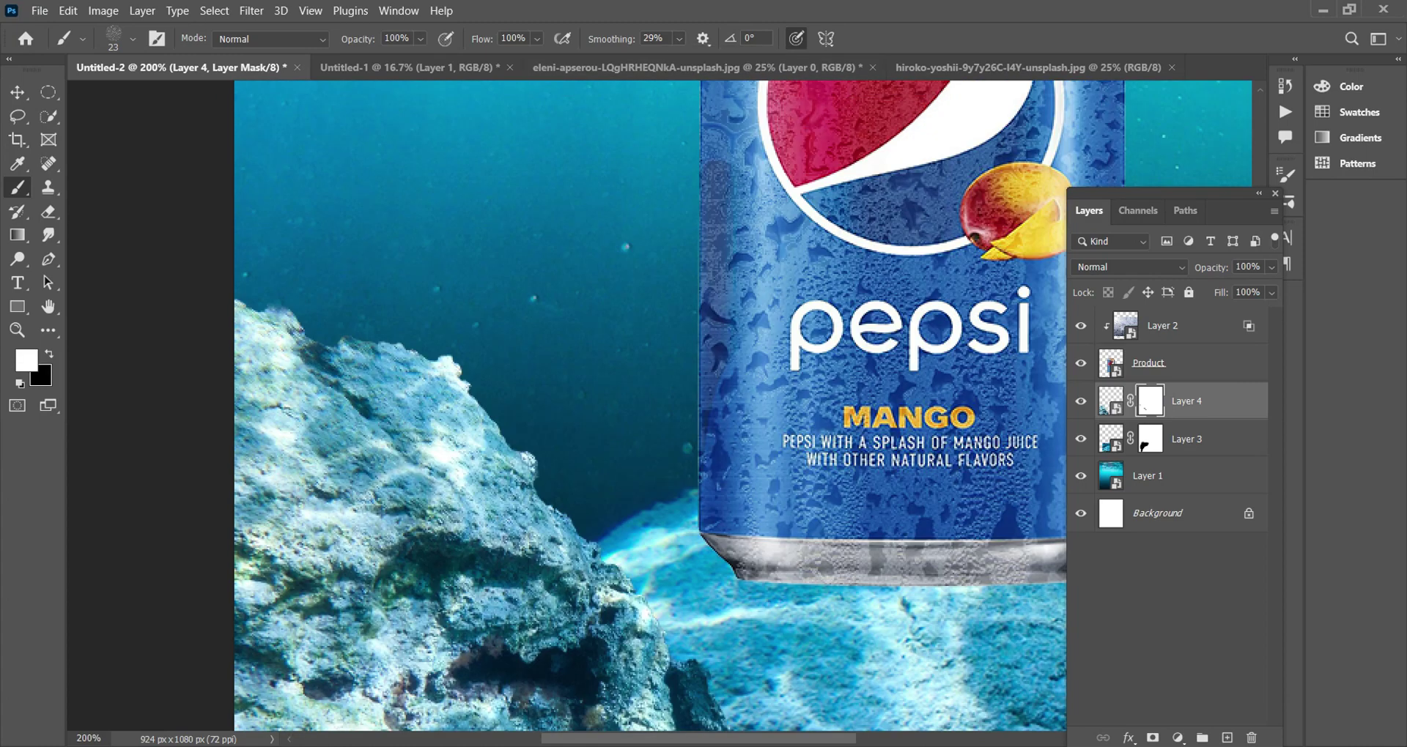
pyautogui.scroll(-2, 649, 405)
pyautogui.hotkey('ctrl', '-')
pyautogui.hotkey('ctrl', '-')
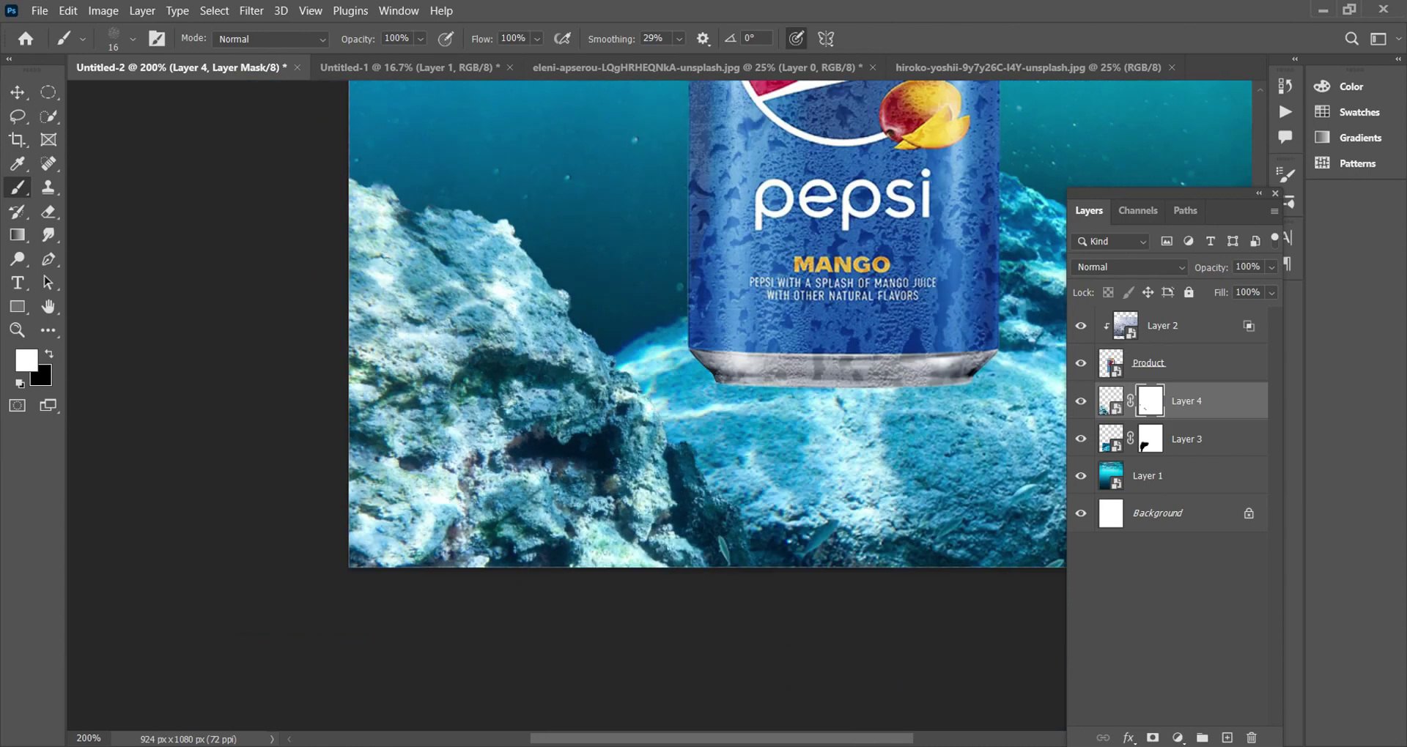
pyautogui.press('v')
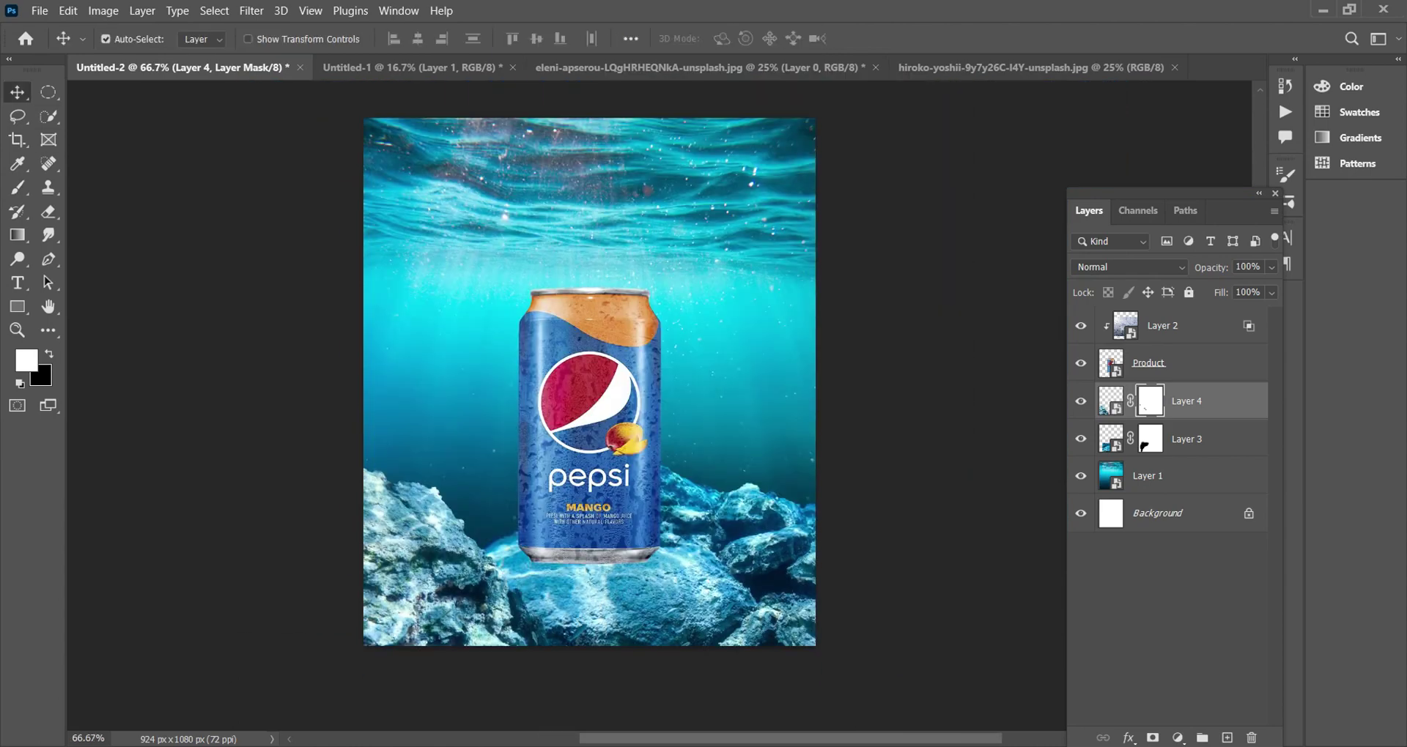
pyautogui.click(1111, 401)
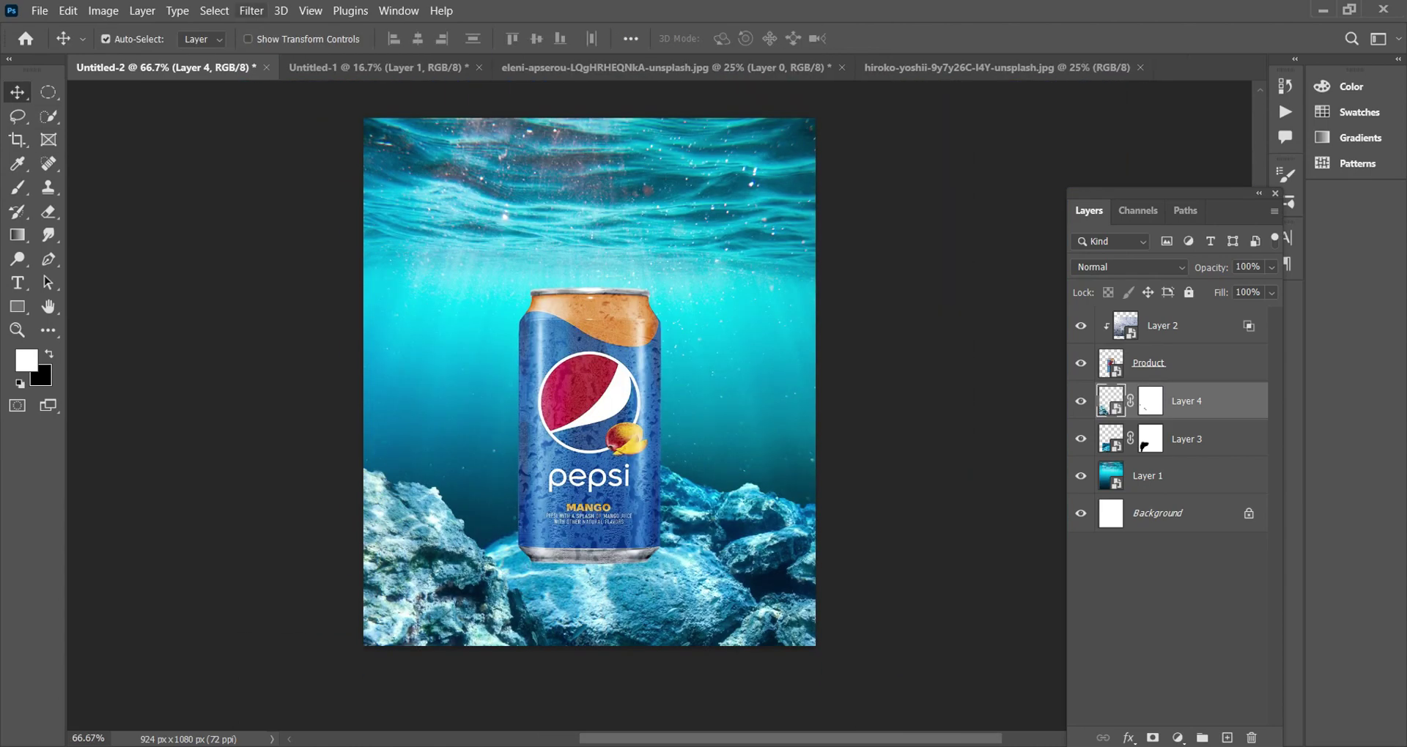
# Step: Soften the second rocks layer with a 1.3-pixel Gaussian Blur
pyautogui.click(252, 10)
pyautogui.moveTo(513, 262)
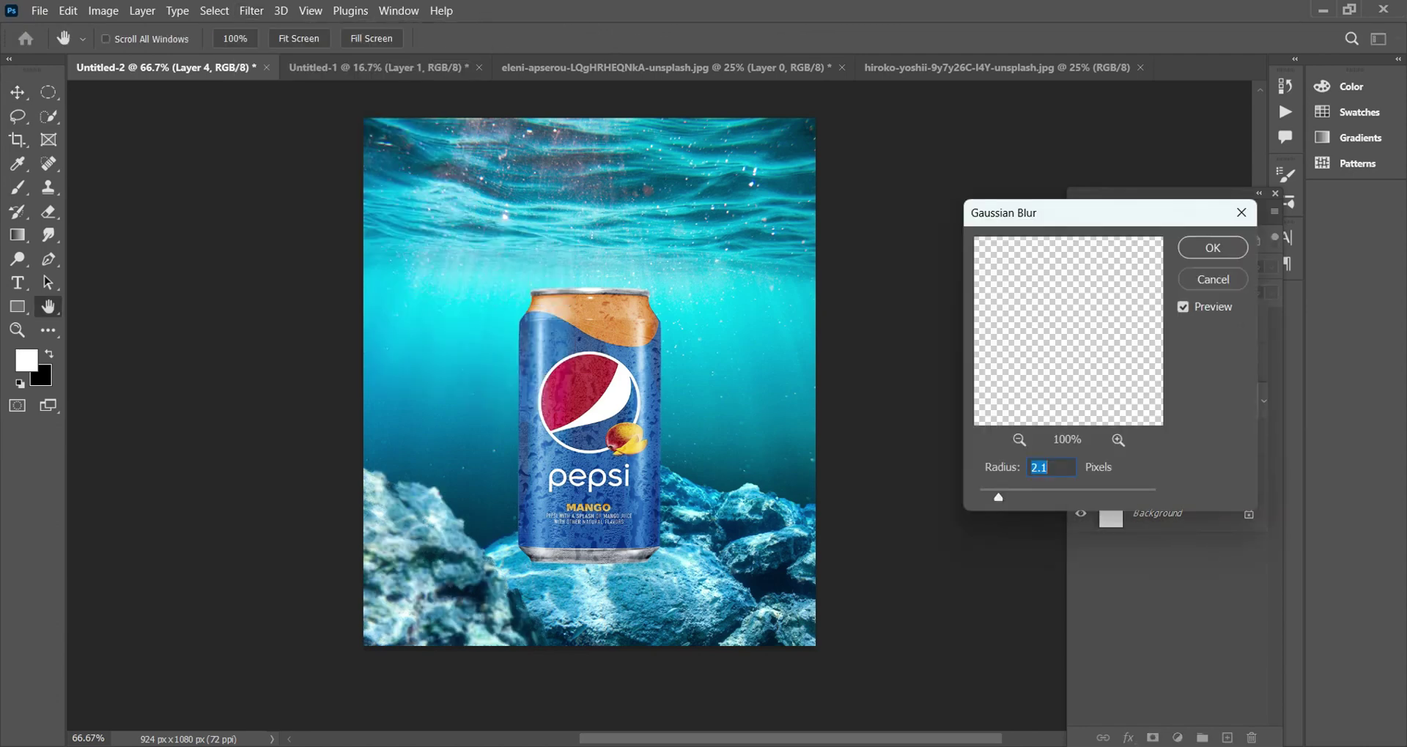
pyautogui.press('Down')
pyautogui.press('Down')
pyautogui.press('Down')
pyautogui.press('Return')
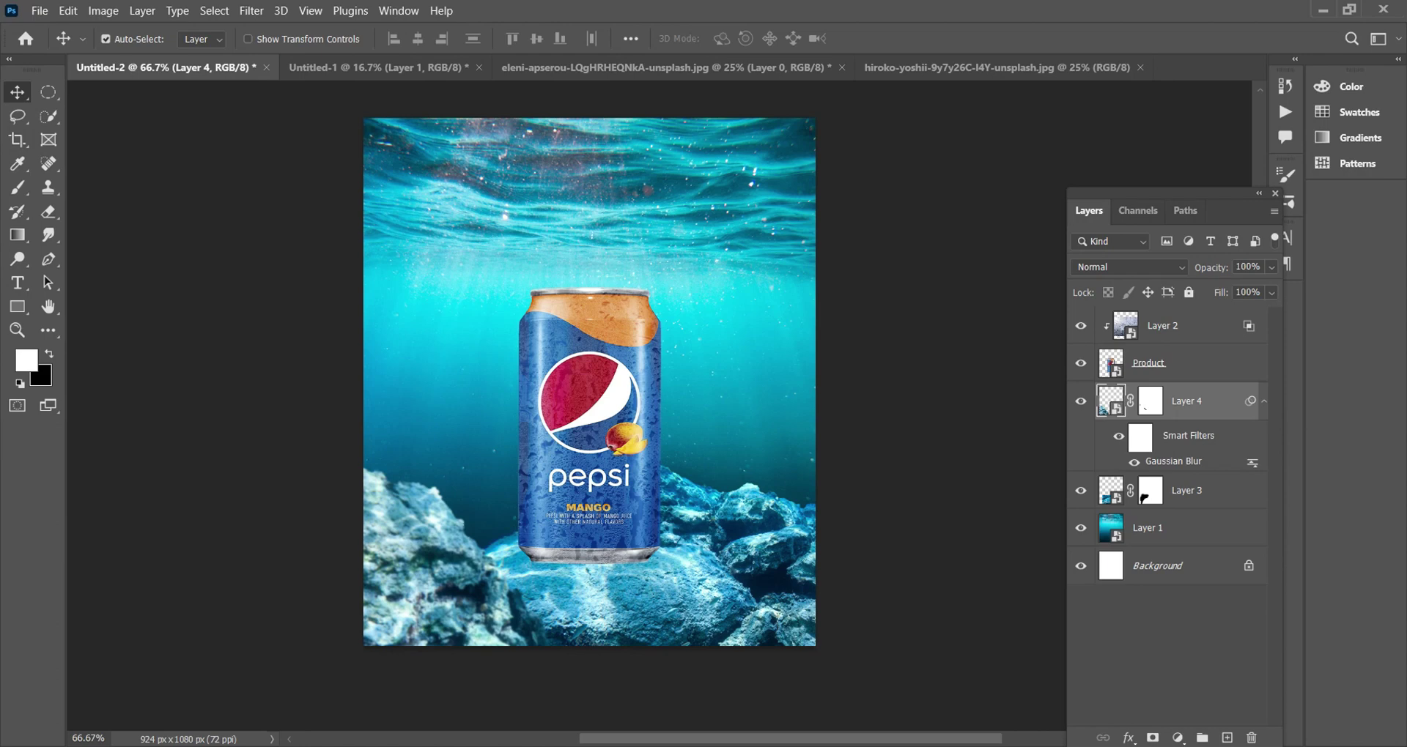
# Step: Touch up Layer 3's mask near the can's base with a slightly larger black brush
pyautogui.click(1186, 490)
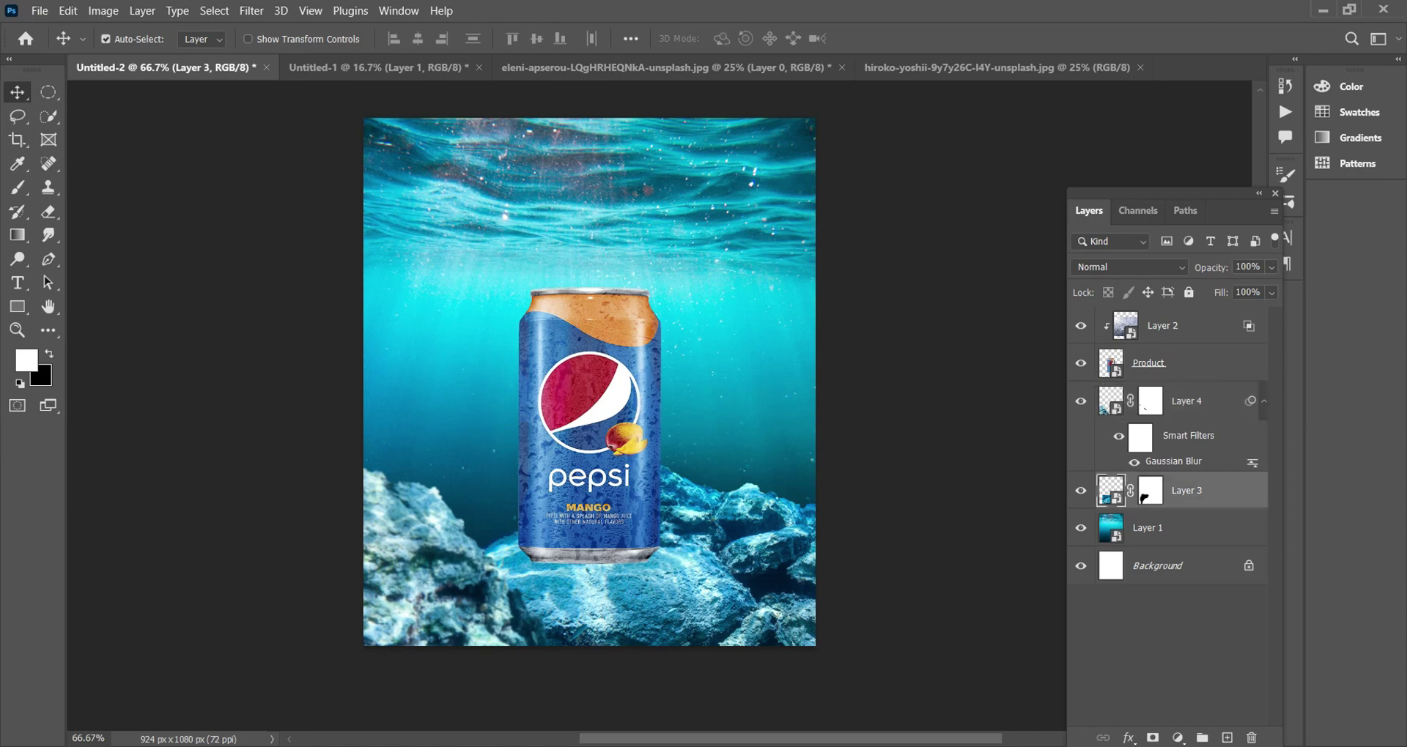
pyautogui.hotkey('ctrl', '+')
pyautogui.hotkey('ctrl', '+')
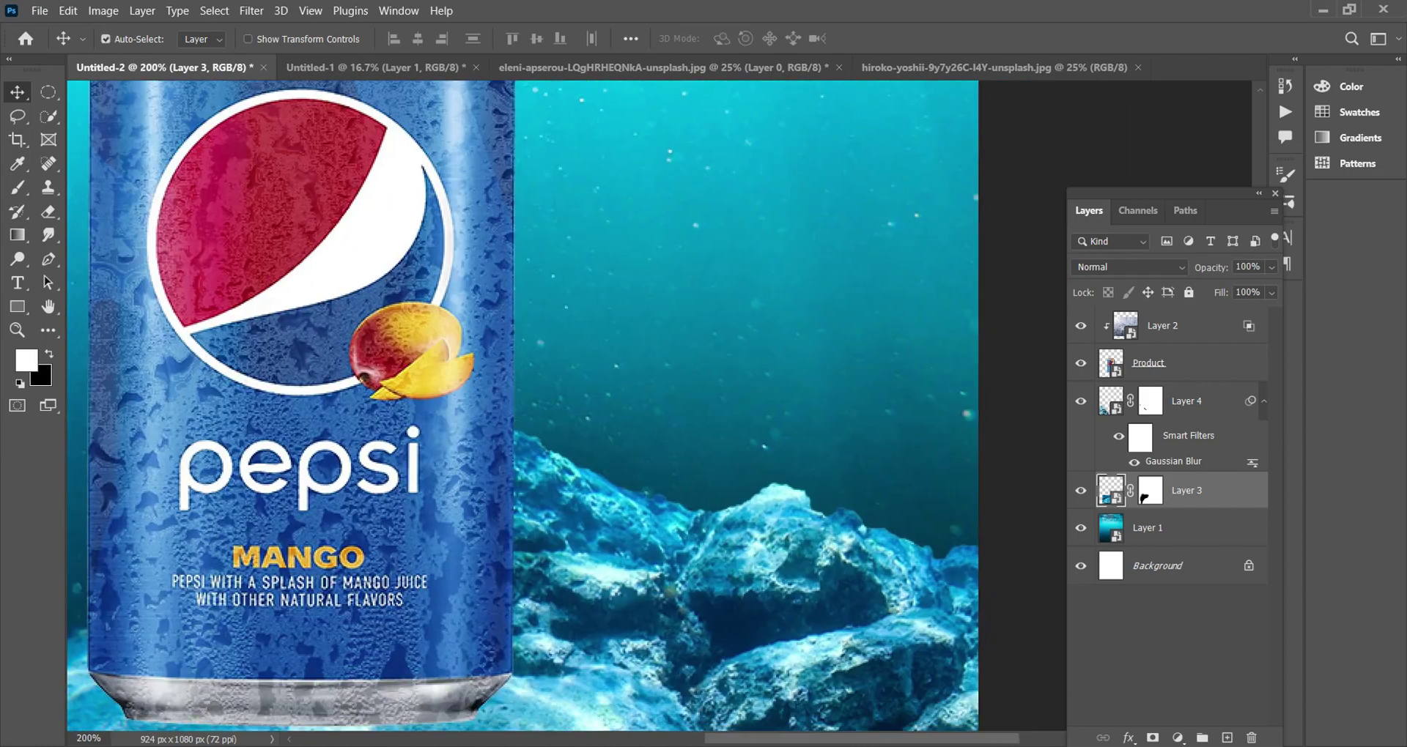
pyautogui.click(1150, 490)
pyautogui.press('b')
pyautogui.press('x')
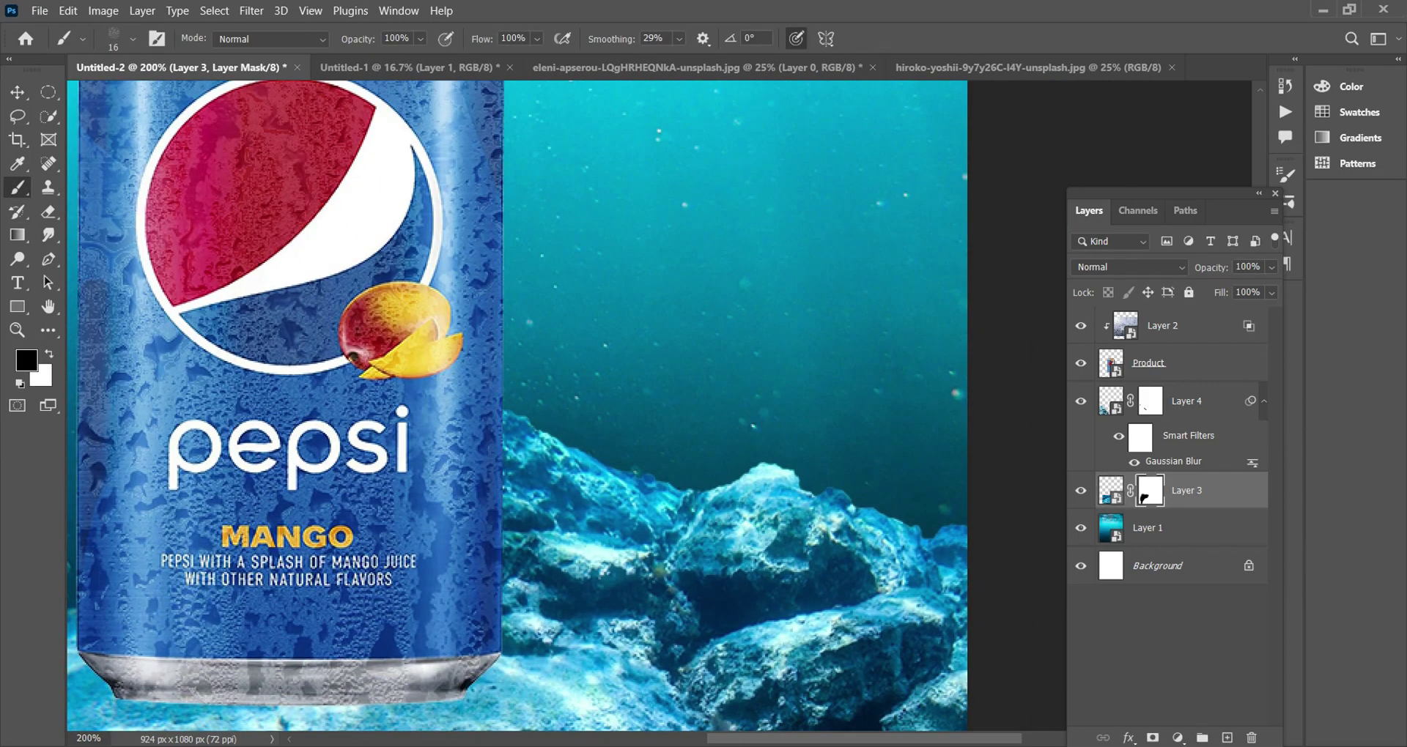
pyautogui.keyDown('alt'); pyautogui.rightClick(772, 452); pyautogui.keyUp('alt')
pyautogui.moveTo(773, 451)
pyautogui.mouseDown()
pyautogui.moveTo(741, 481)
pyautogui.moveTo(788, 477)
pyautogui.moveTo(776, 478)
pyautogui.mouseUp()
pyautogui.hotkey('ctrl', '-')
pyautogui.hotkey('ctrl', '-')
pyautogui.press('v')
# Step: Give Layer 3 a Gaussian Blur smart filter, then select Layer 2 and Product together
pyautogui.click(252, 10)
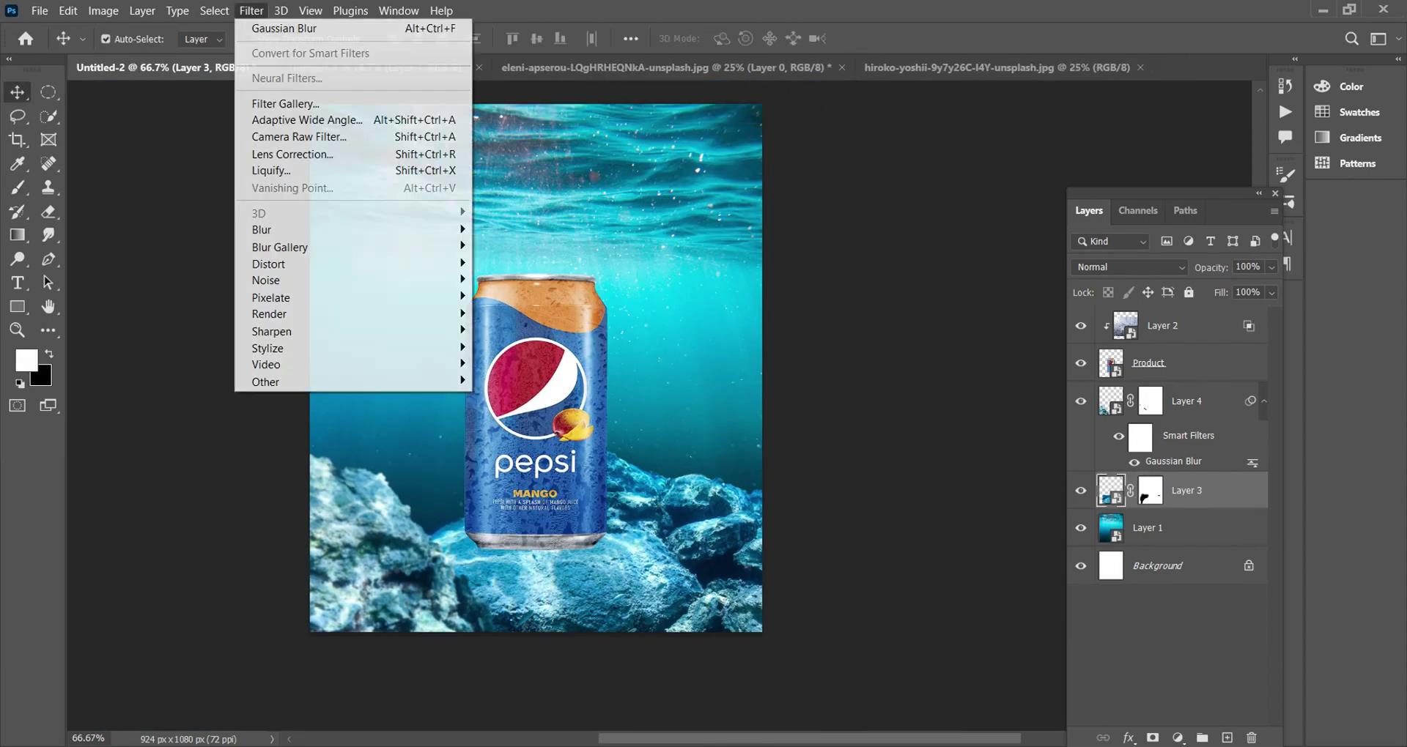
pyautogui.click(513, 294)
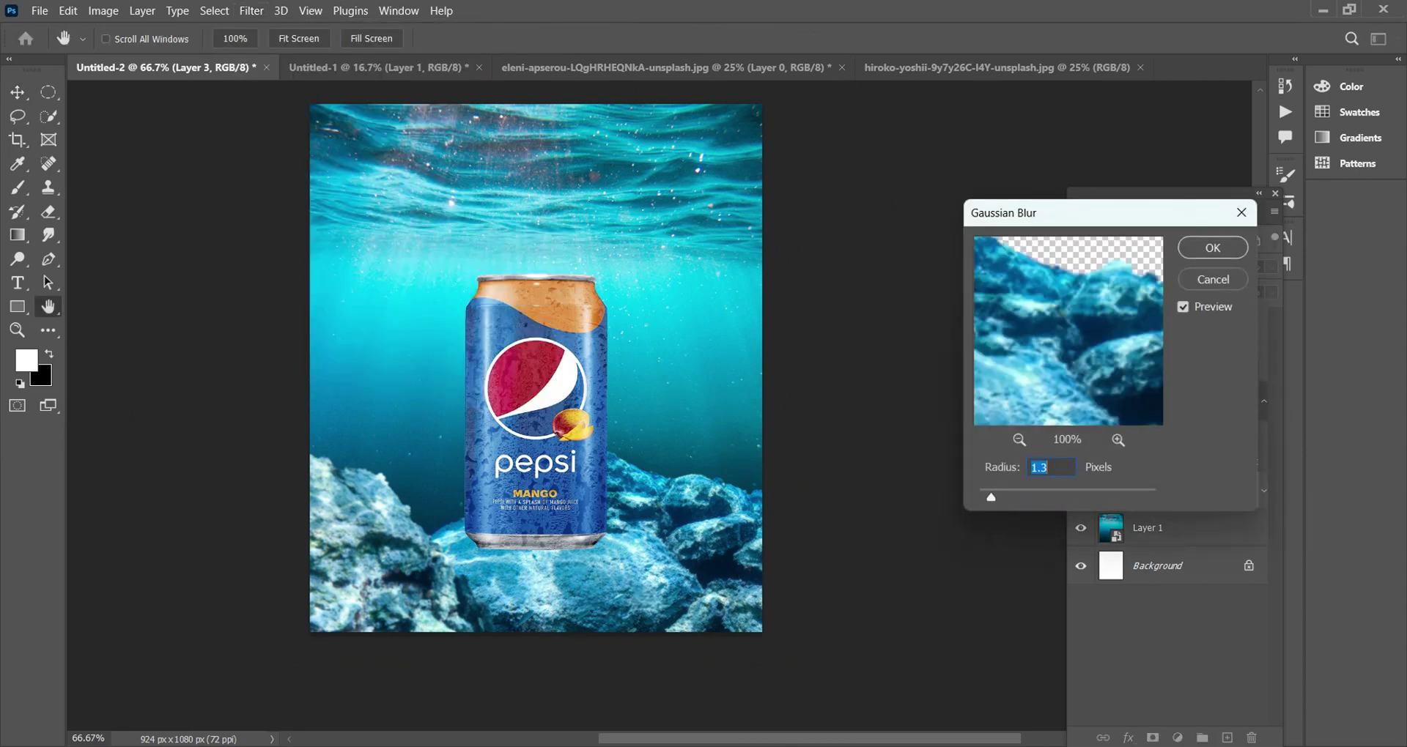
pyautogui.press('Return')
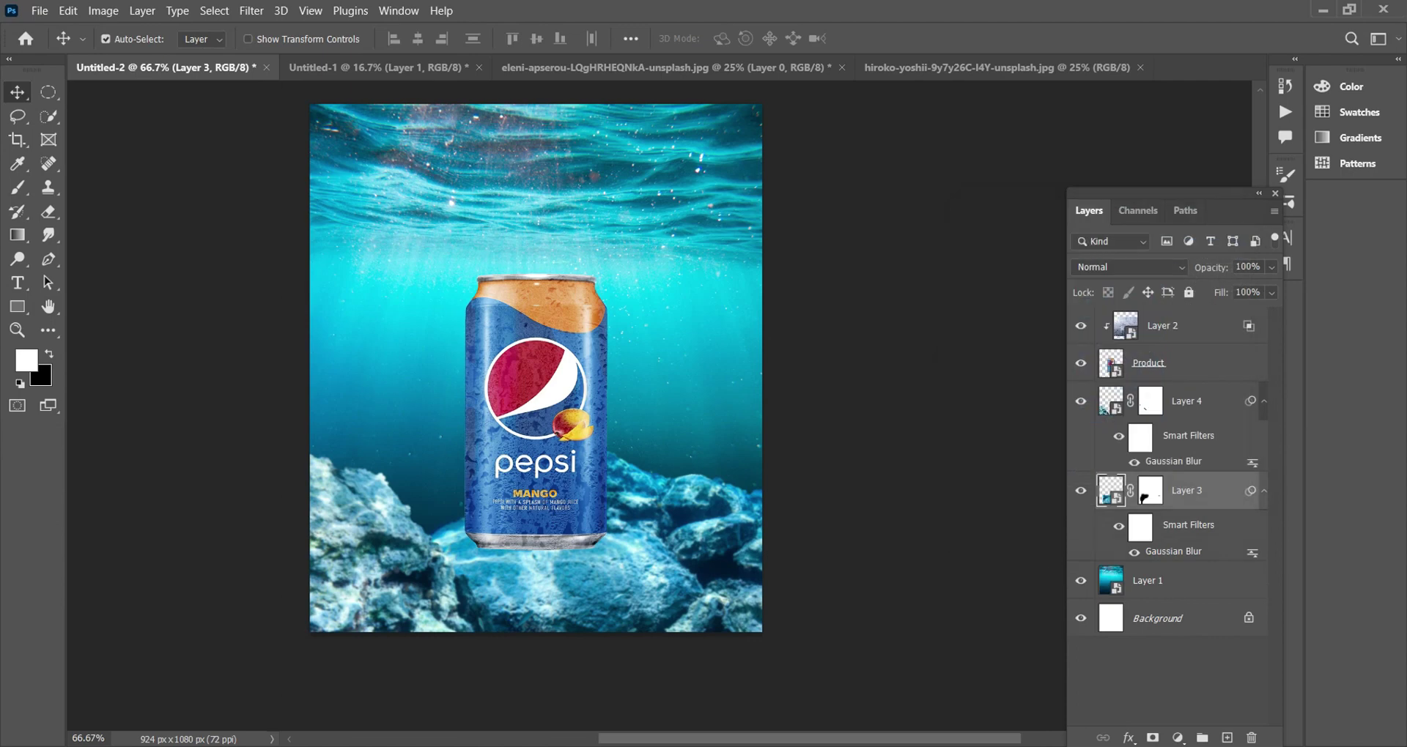
pyautogui.hotkey('ctrl', '-')
pyautogui.click(1162, 325)
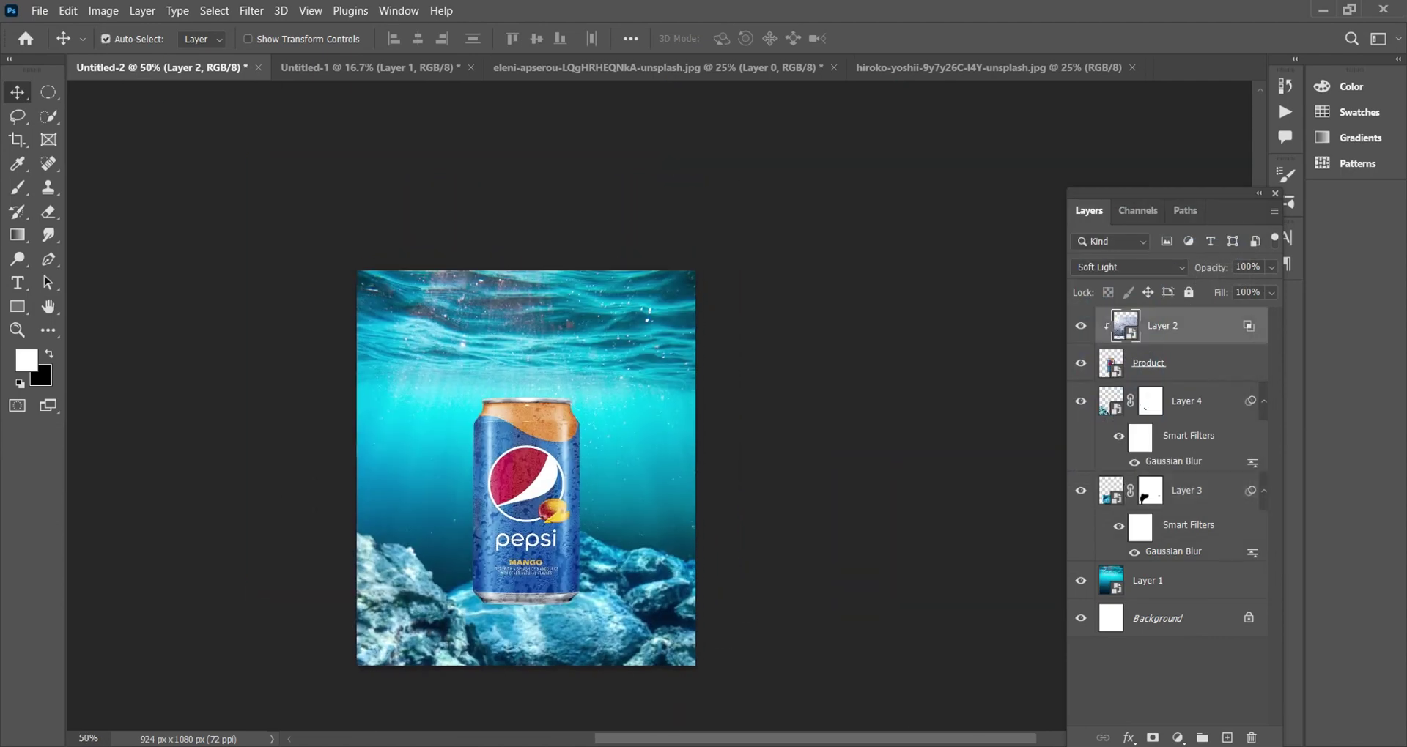
pyautogui.keyDown('shift'); pyautogui.click(1148, 362); pyautogui.keyUp('shift')
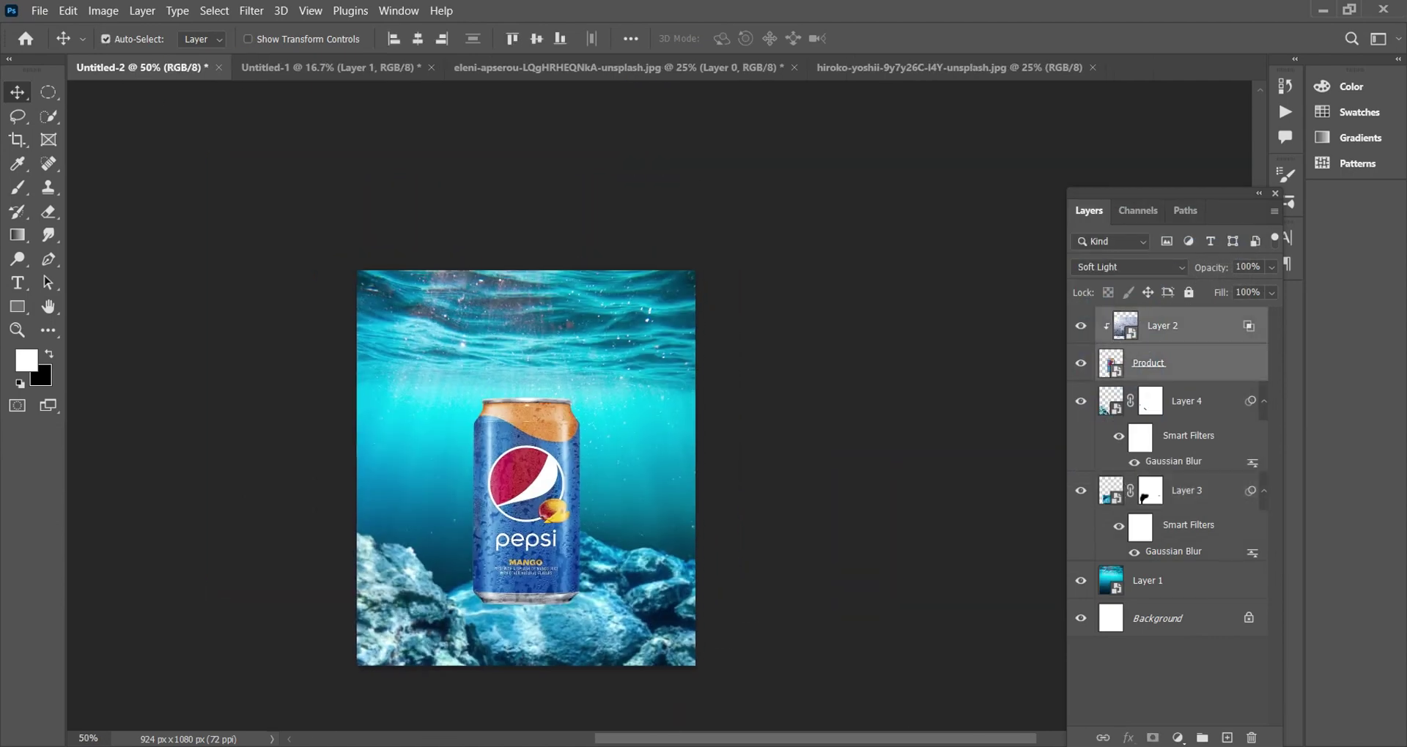
# Step: Group Layer 2 and Product into a group named pepsi
pyautogui.hotkey('ctrl', 'g')
pyautogui.doubleClick(1148, 318)
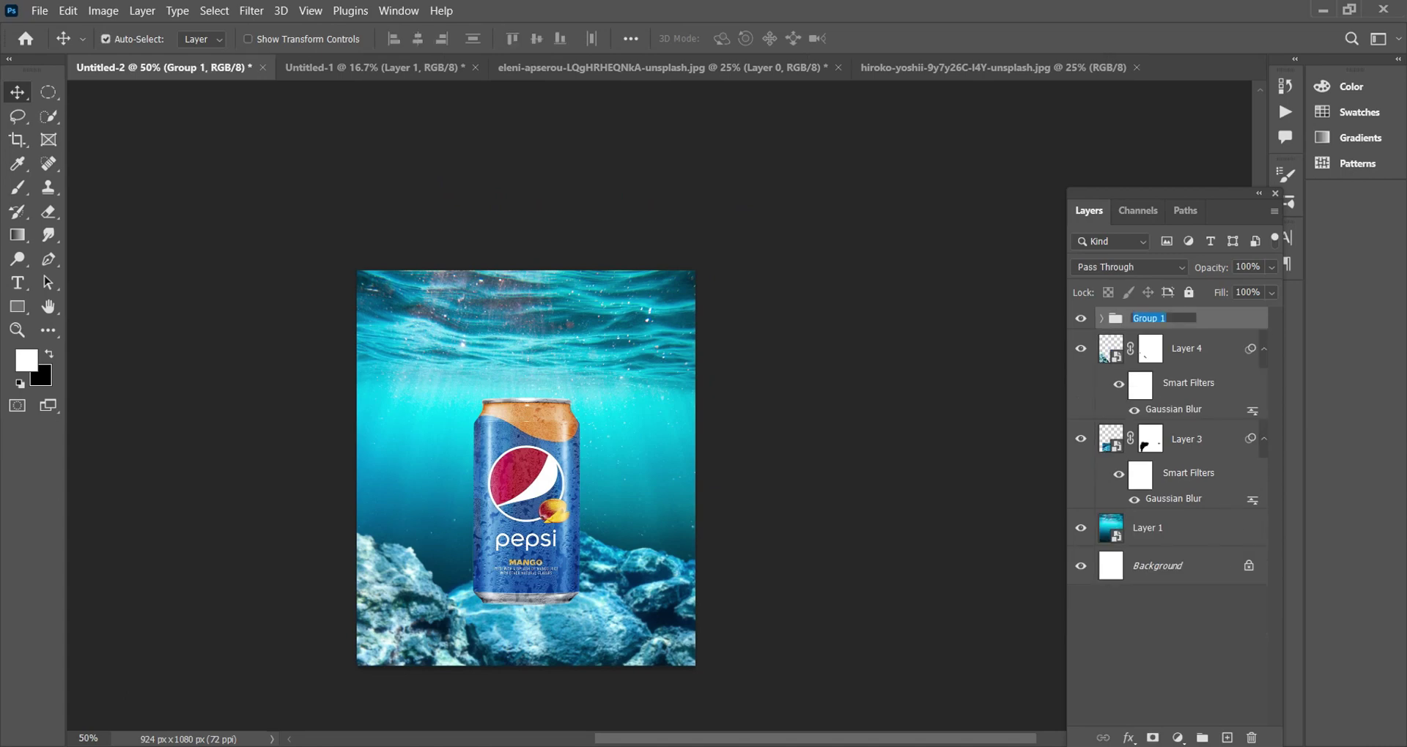
pyautogui.write('pepsi')
pyautogui.press('Return')
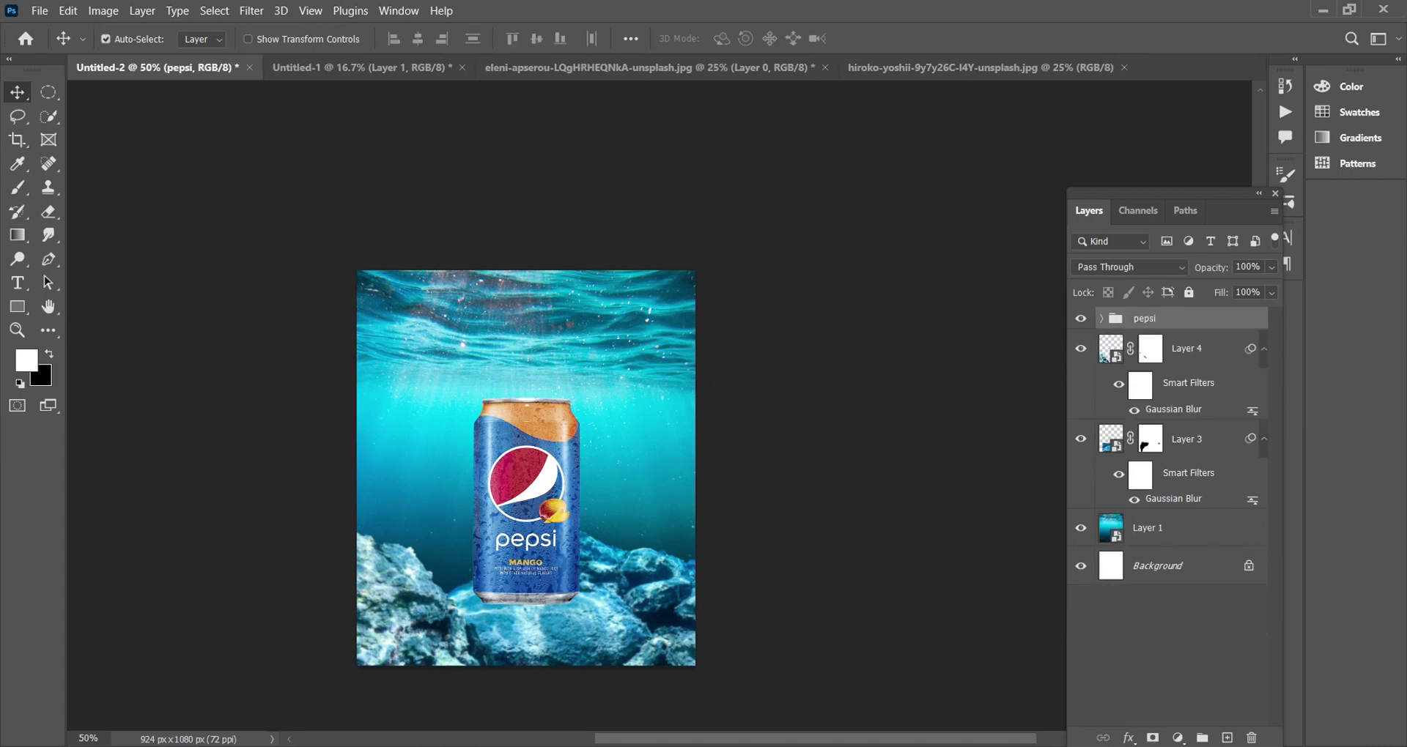
# Step: On a new layer, paint a black dab below the can with a 457 px Soft Round brush
pyautogui.hotkey('ctrl', '+')
pyautogui.click(1228, 738)
pyautogui.press('b')
pyautogui.press('d')
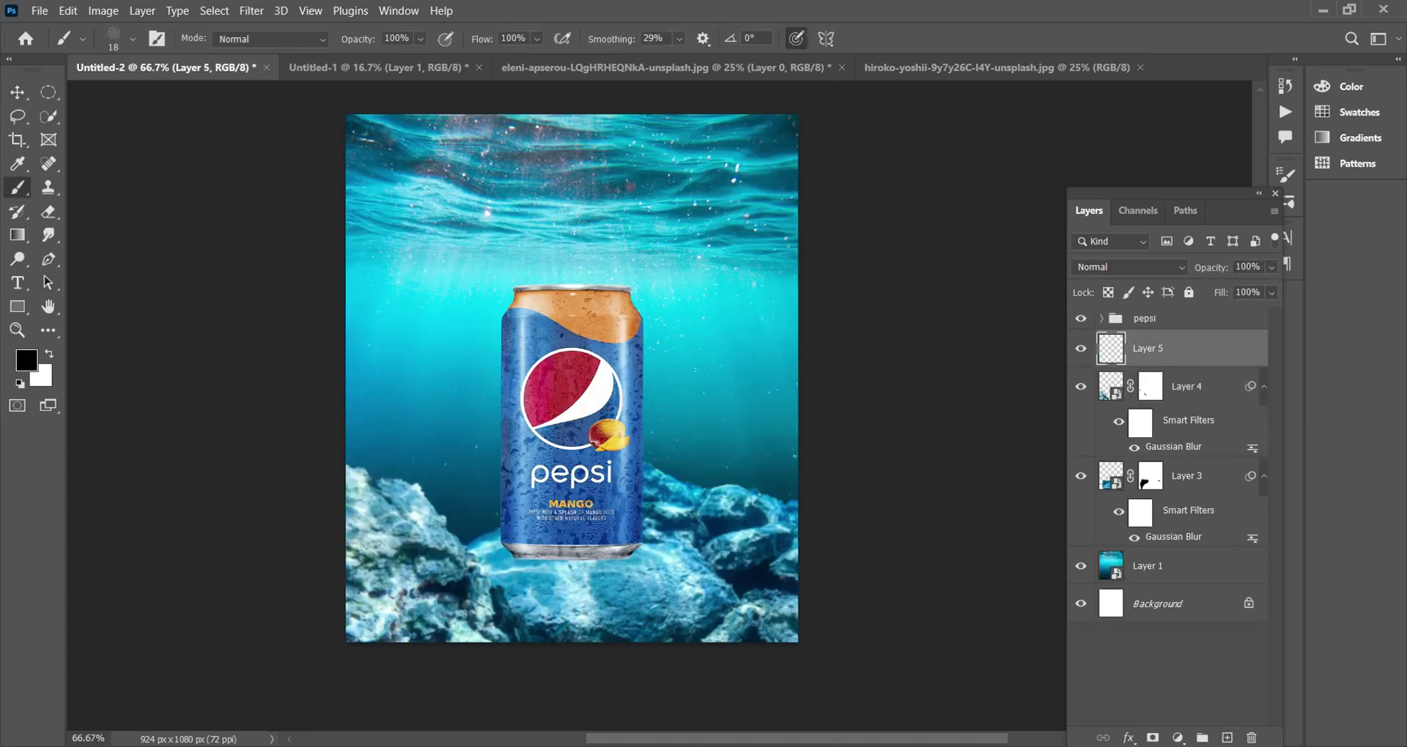
pyautogui.click(133, 39)
pyautogui.click(63, 278)
pyautogui.press('Return')
pyautogui.click(578, 526)
# Step: Squash the black dab flat beneath the can with Free Transform
pyautogui.press('v')
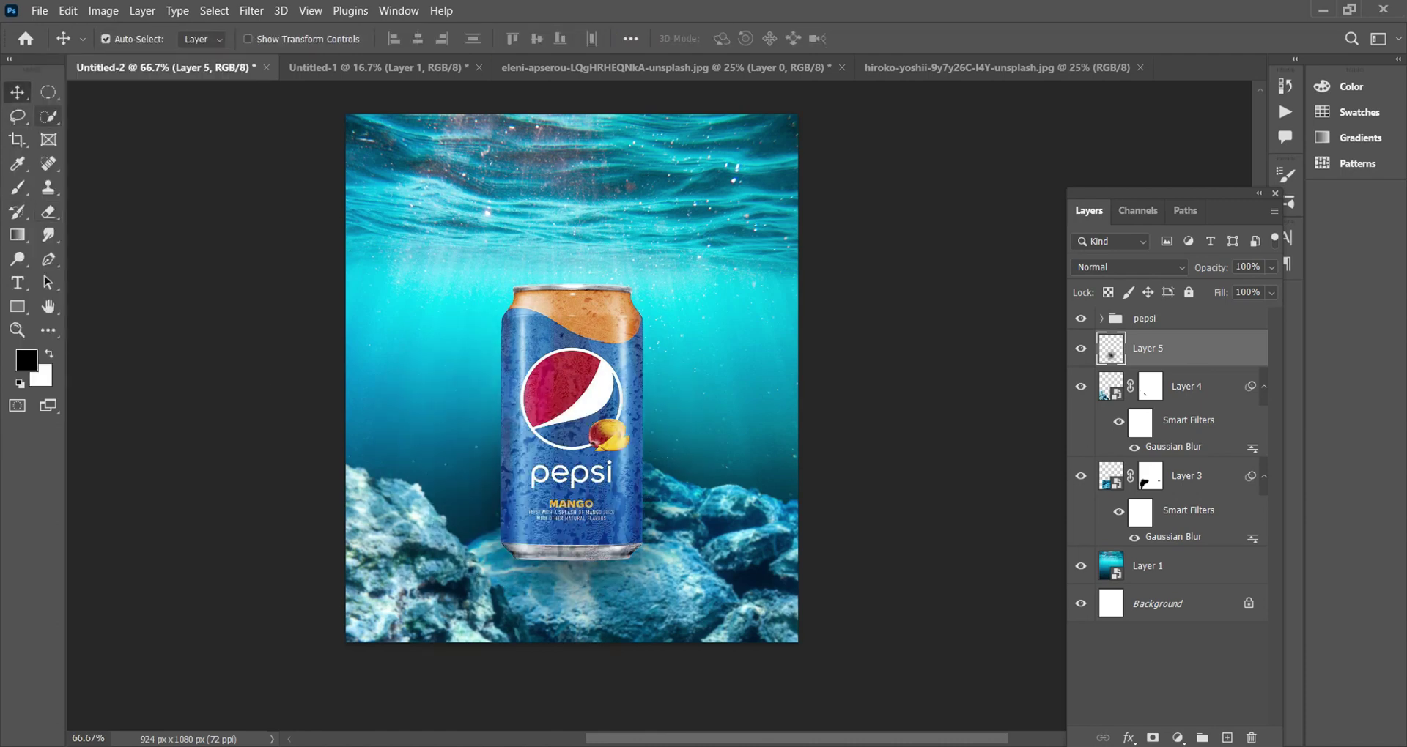
pyautogui.hotkey('ctrl', 't')
pyautogui.moveTo(573, 329); pyautogui.dragTo(572, 537)
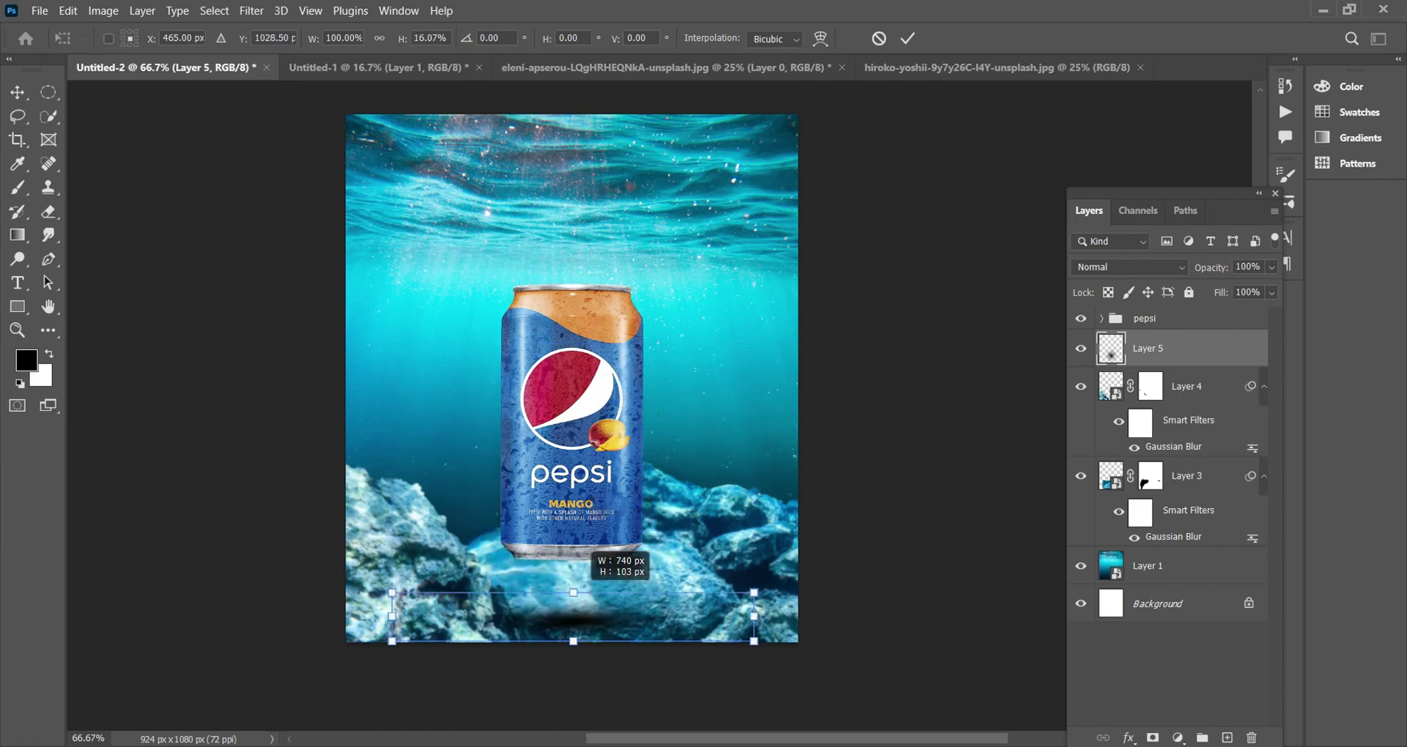
pyautogui.press('Return')
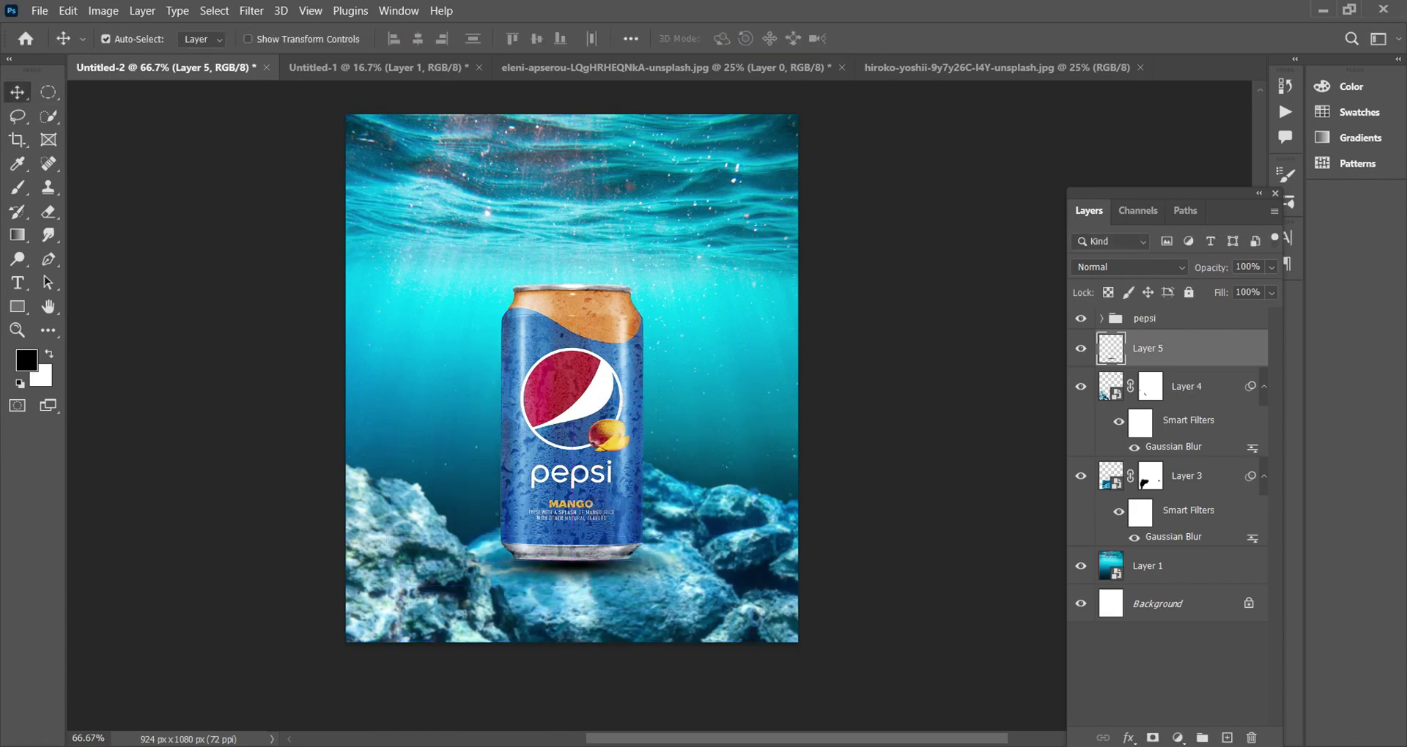
# Step: Soften the shadow with a 3.4 Gaussian Blur and set its opacity to 85%
pyautogui.click(251, 10)
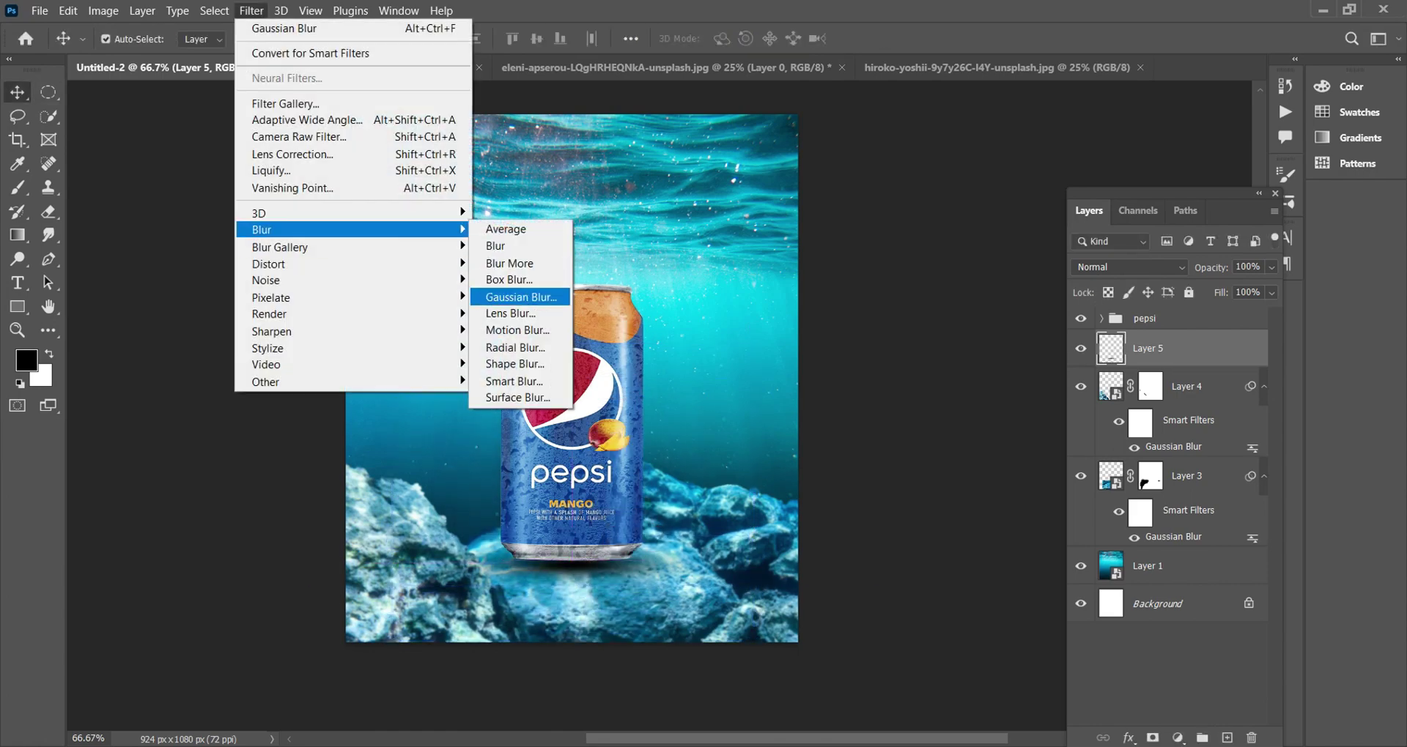
pyautogui.click(513, 298)
pyautogui.moveTo(990, 498); pyautogui.dragTo(1029, 497)
pyautogui.click(1213, 248)
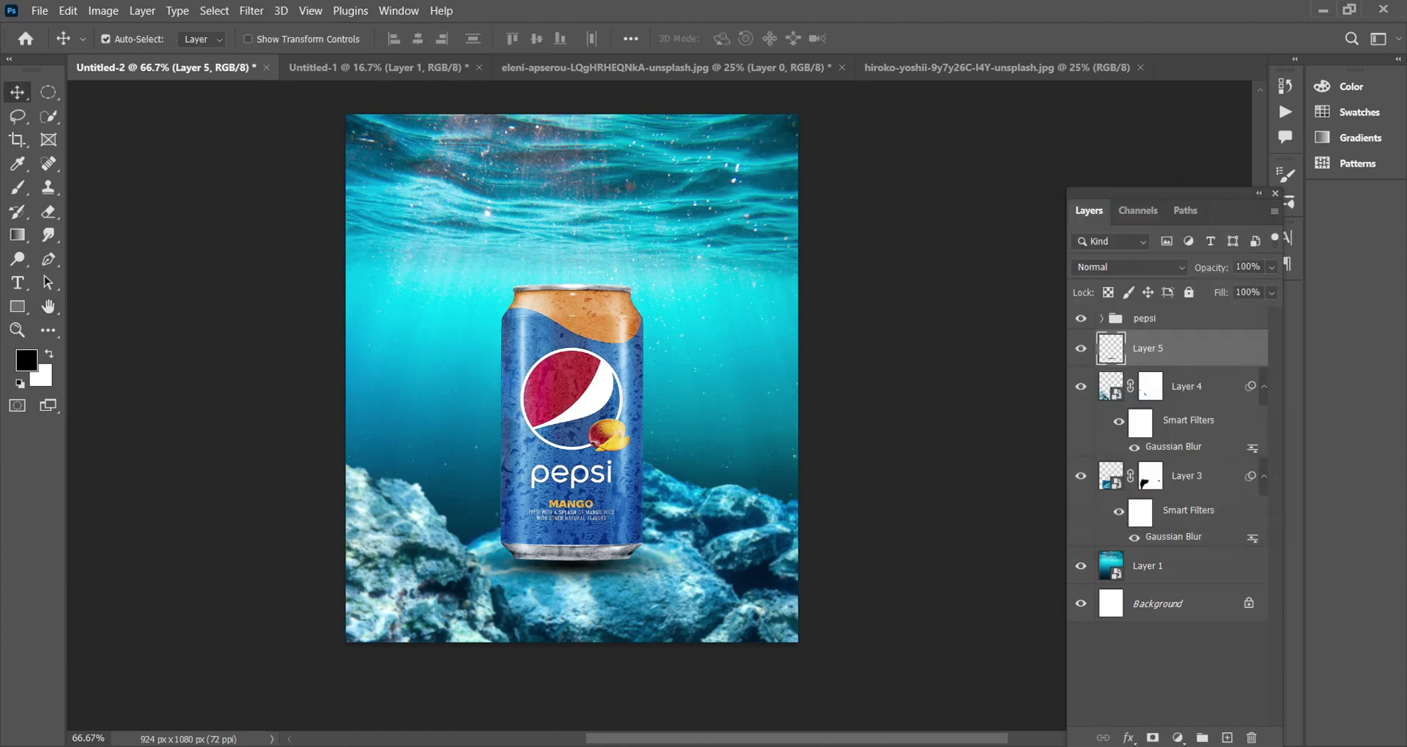
pyautogui.moveTo(1272, 267); pyautogui.dragTo(1245, 288)
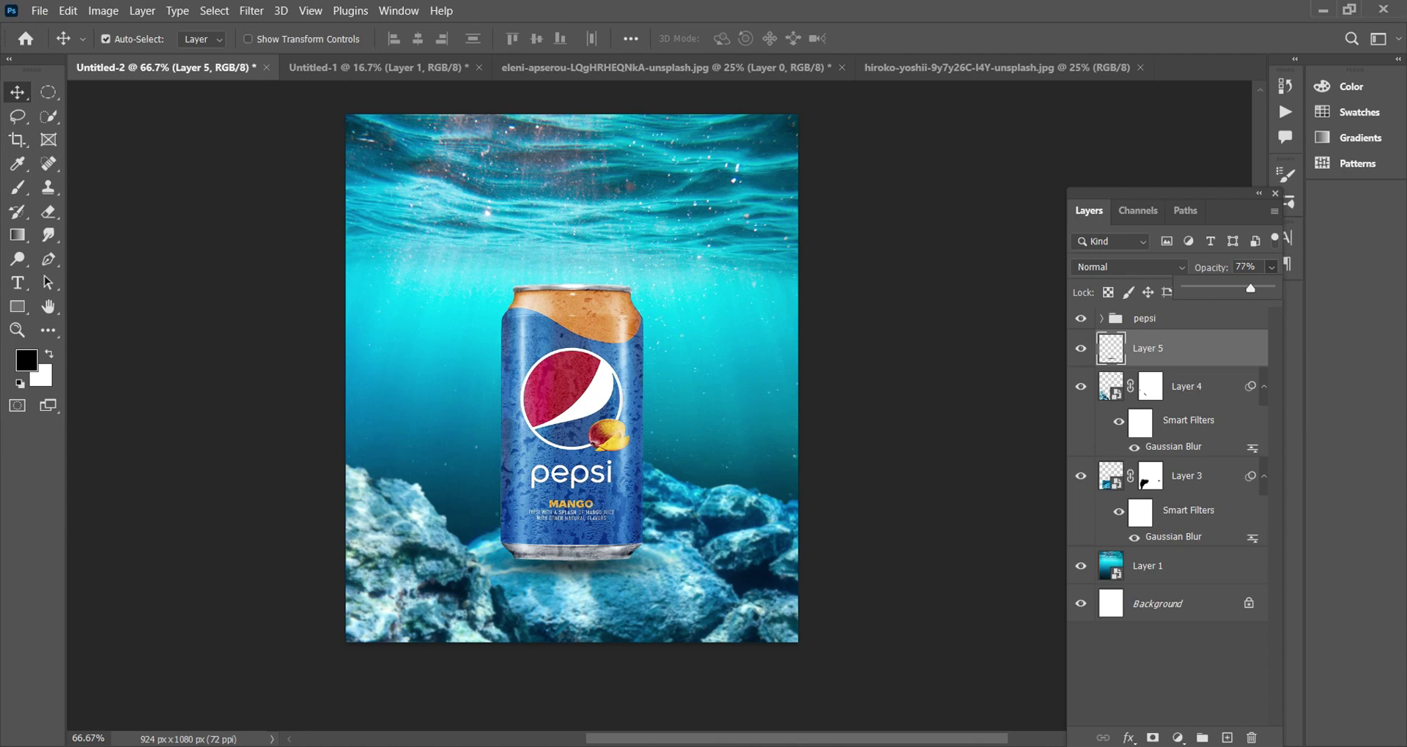
pyautogui.moveTo(1250, 288); pyautogui.dragTo(1257, 288)
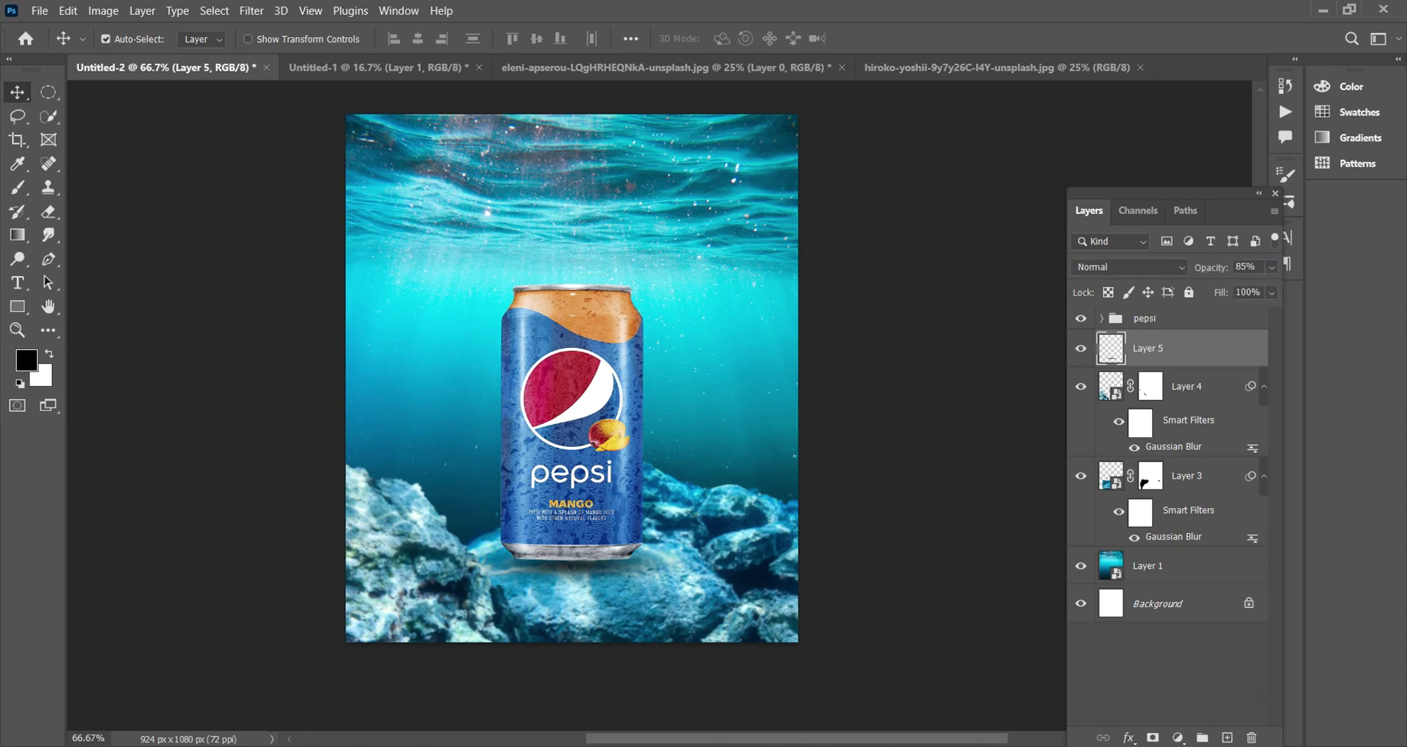
pyautogui.scroll(1, 564, 394)
pyautogui.scroll(2, 687, 439)
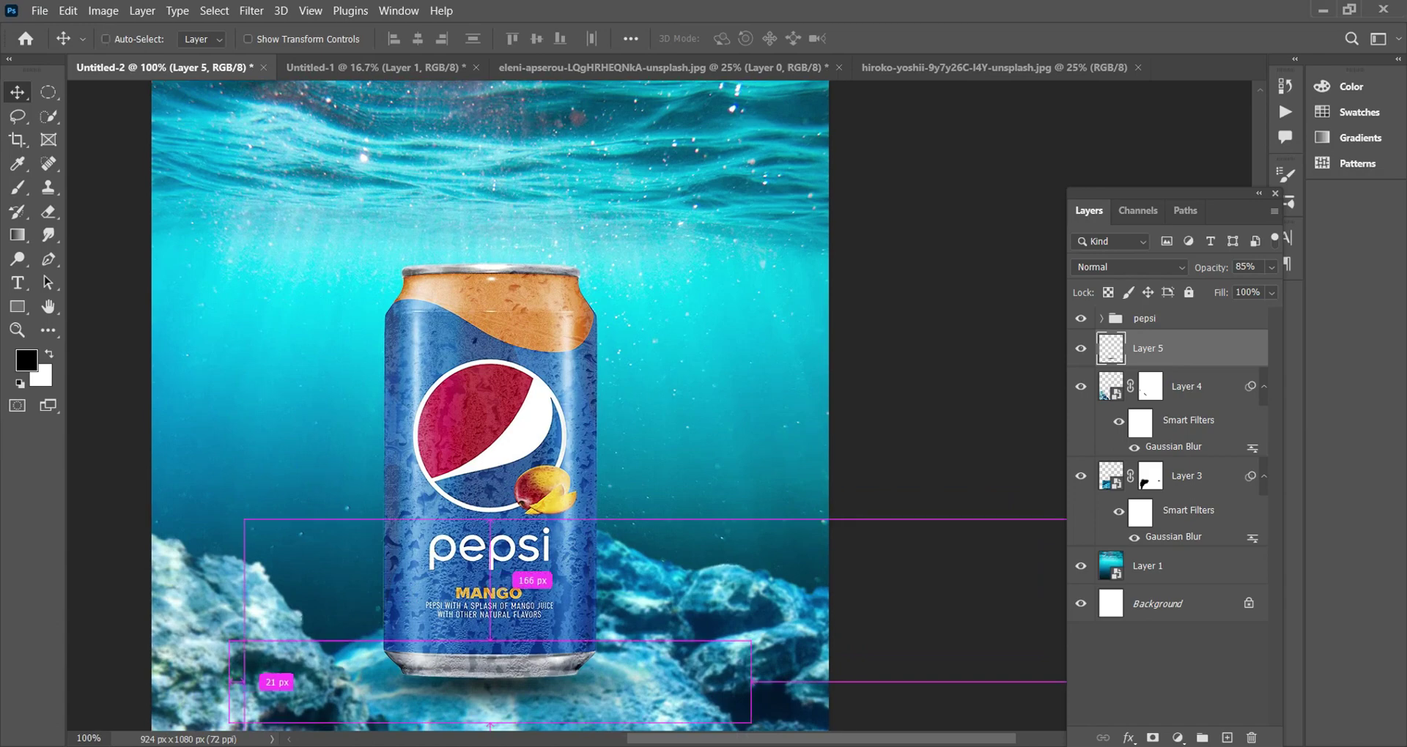
pyautogui.scroll(-2, 575, 440)
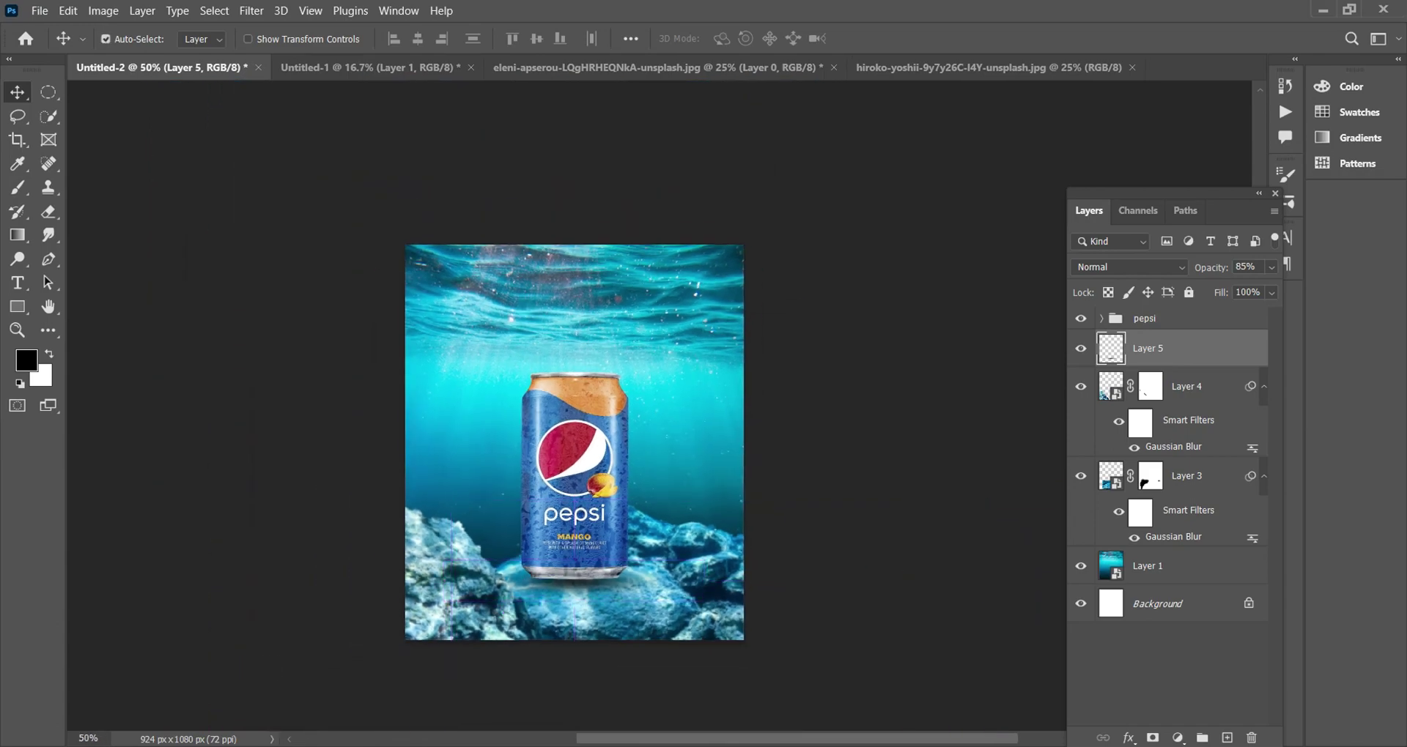
pyautogui.scroll(2, 575, 440)
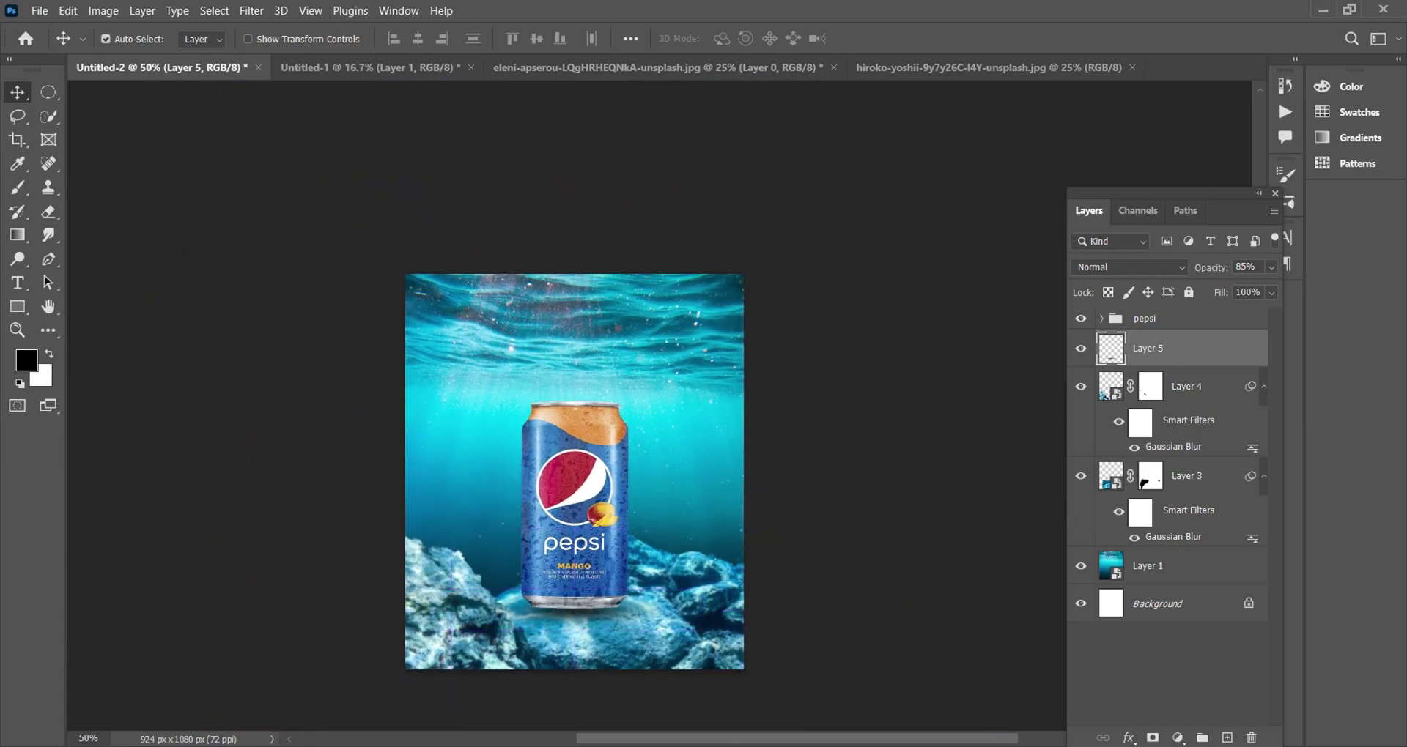
pyautogui.scroll(1, 574, 480)
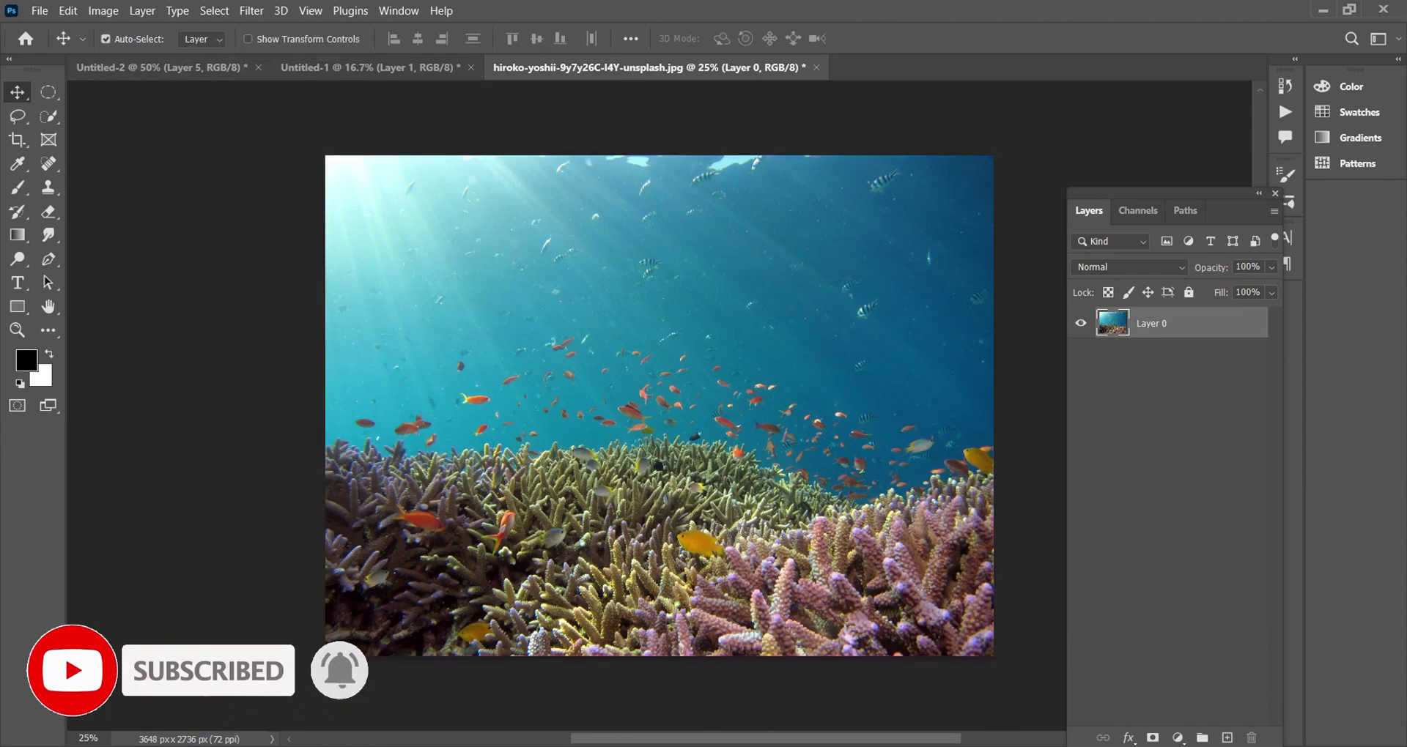
# Step: Place the reef photo above Layer 1, scaled to 50% and shifted up and right
pyautogui.moveTo(579, 275)
pyautogui.mouseDown()
pyautogui.moveTo(564, 275)
pyautogui.moveTo(600, 251)
pyautogui.mouseUp()
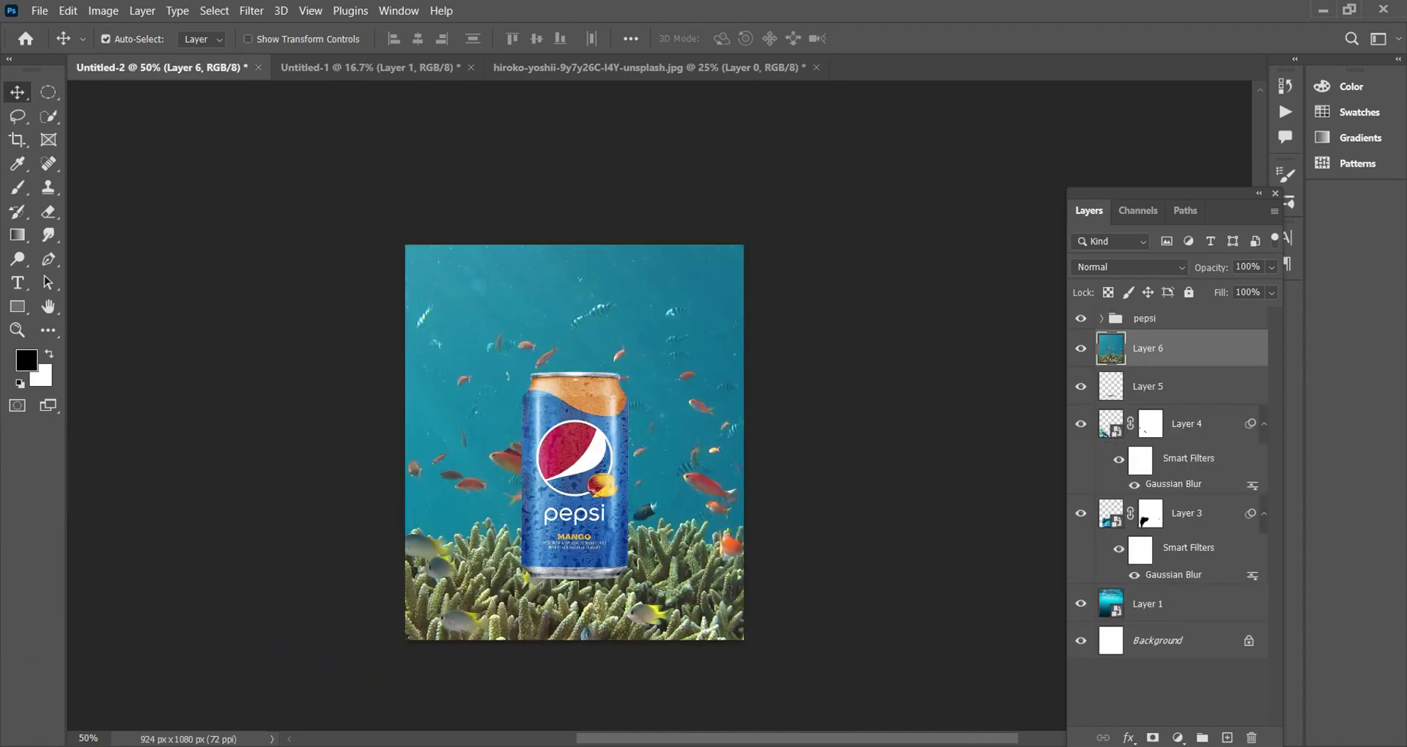
pyautogui.moveTo(599, 251); pyautogui.dragTo(575, 411)
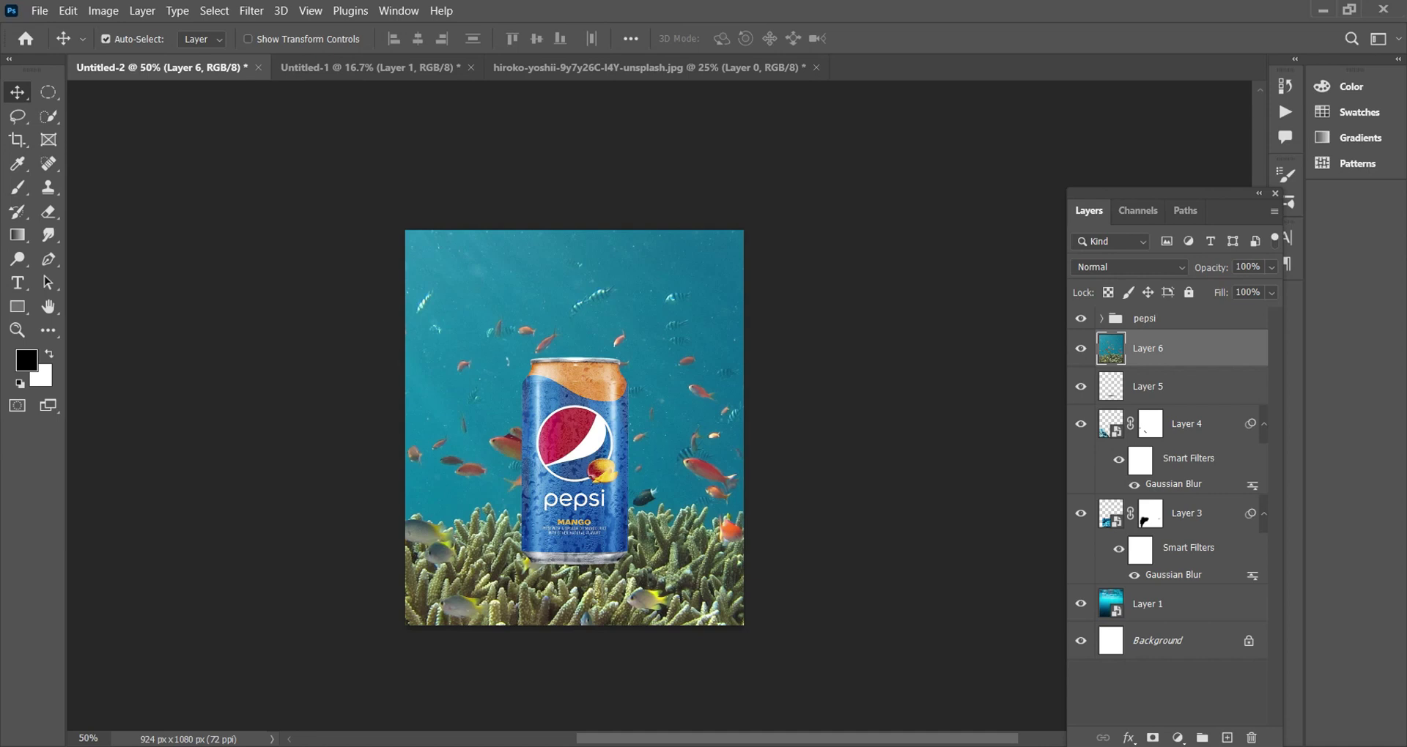
pyautogui.moveTo(1148, 348); pyautogui.dragTo(1147, 586)
pyautogui.hotkey('ctrl', '-')
pyautogui.hotkey('ctrl', '-')
pyautogui.hotkey('ctrl', '-')
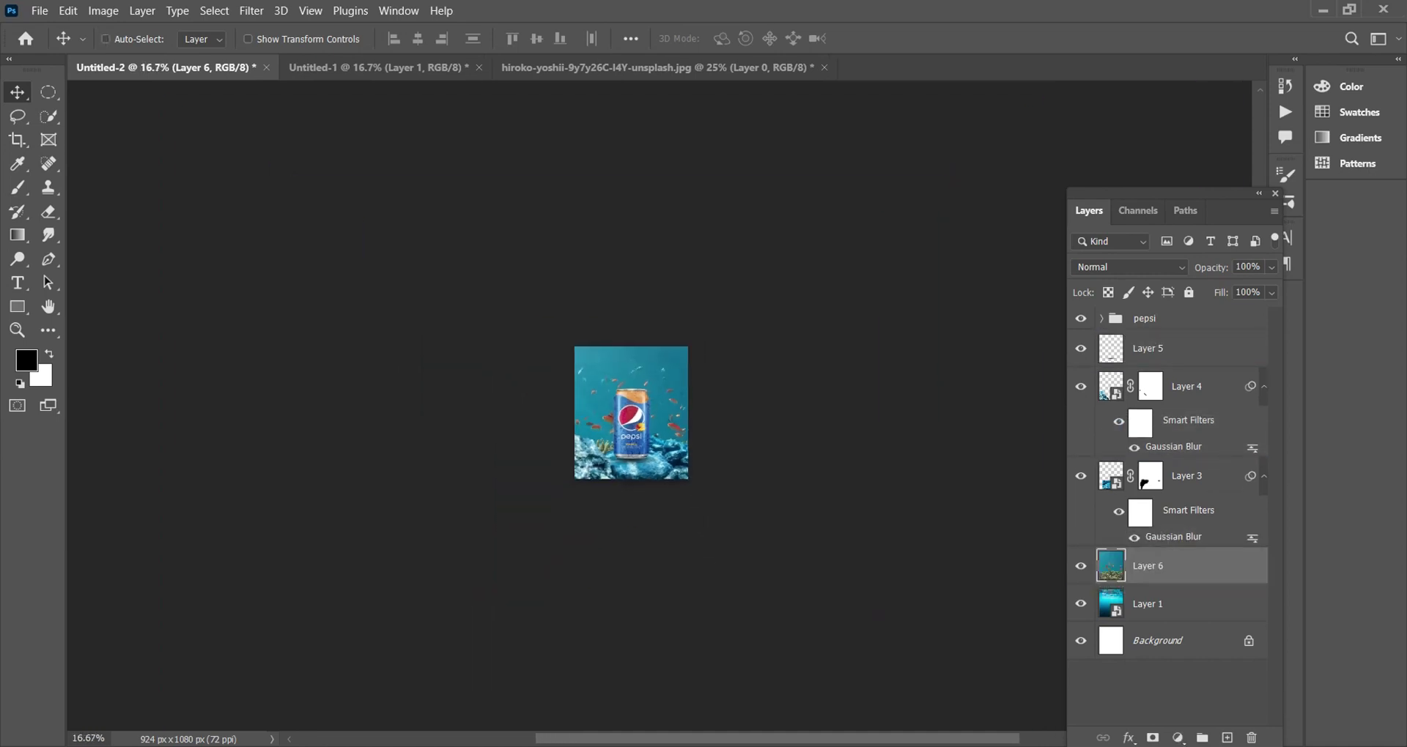
pyautogui.hotkey('ctrl', 't')
pyautogui.moveTo(853, 415); pyautogui.dragTo(741, 415)
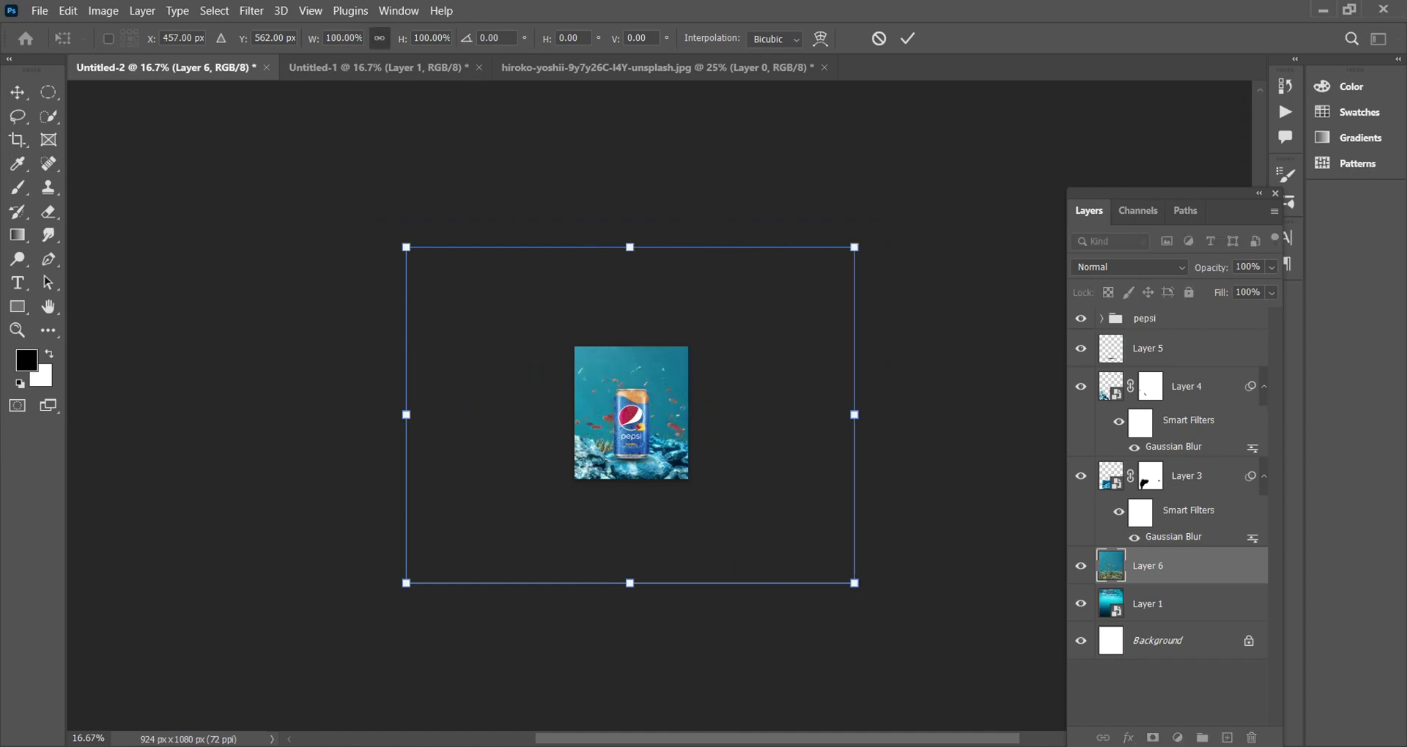
pyautogui.write('50')
pyautogui.hotkey('ctrl', '+')
pyautogui.hotkey('ctrl', '+')
pyautogui.hotkey('ctrl', '+')
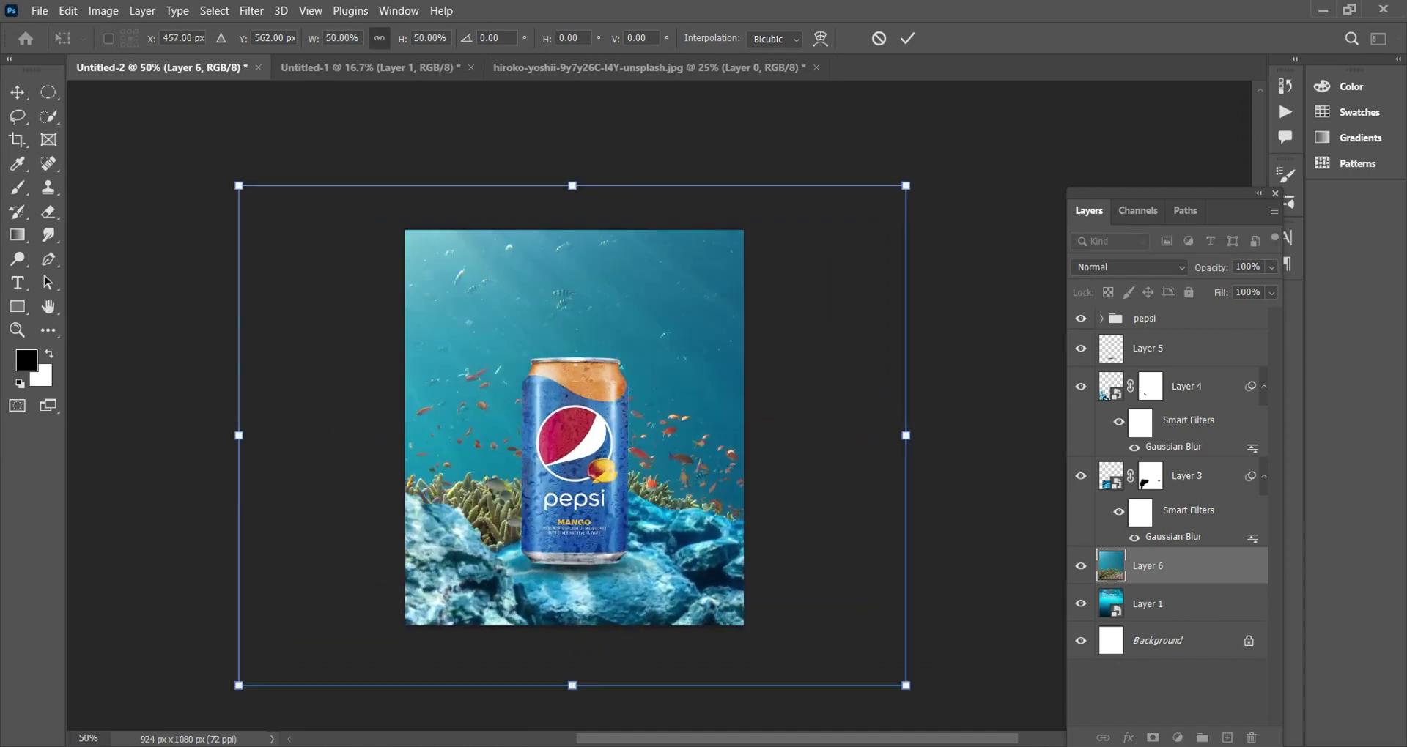
pyautogui.moveTo(614, 492)
pyautogui.mouseDown()
pyautogui.moveTo(630, 443)
pyautogui.moveTo(664, 445)
pyautogui.mouseUp()
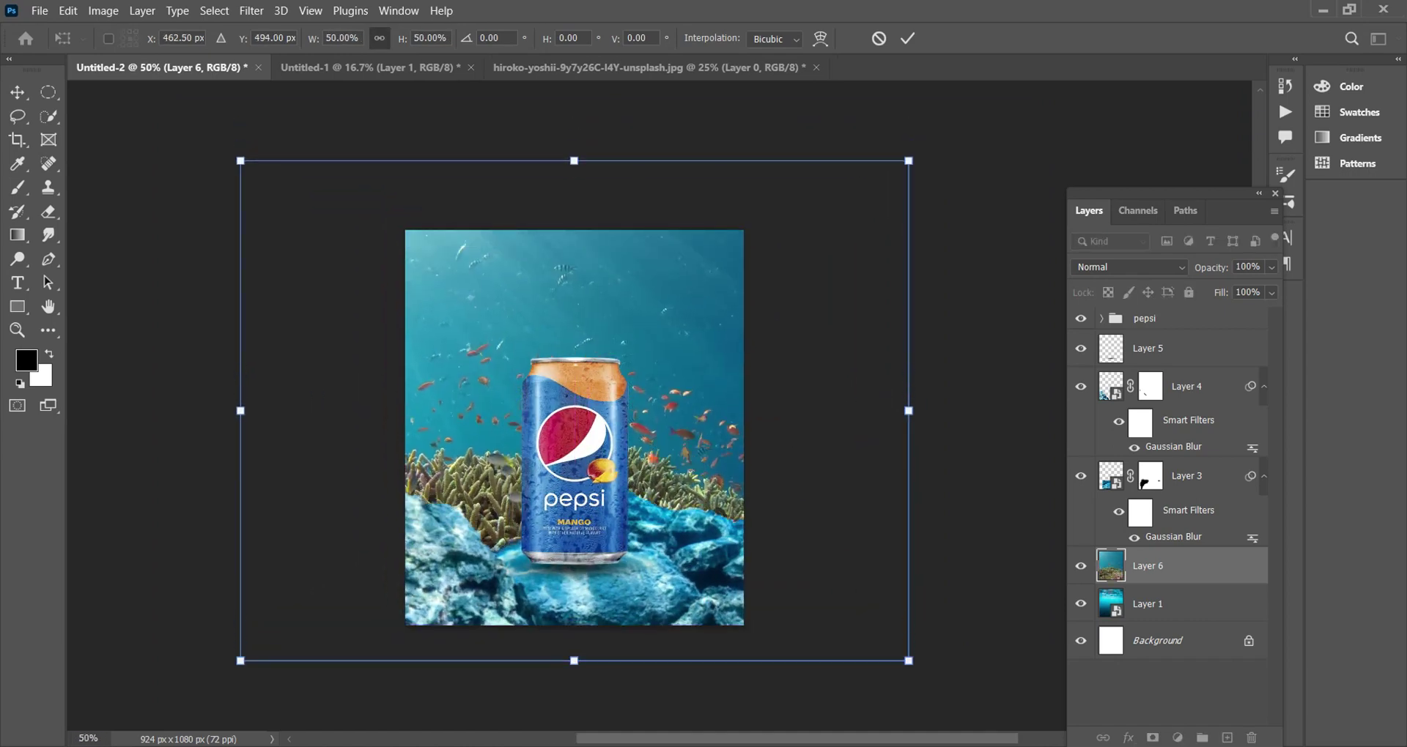
pyautogui.press('Return')
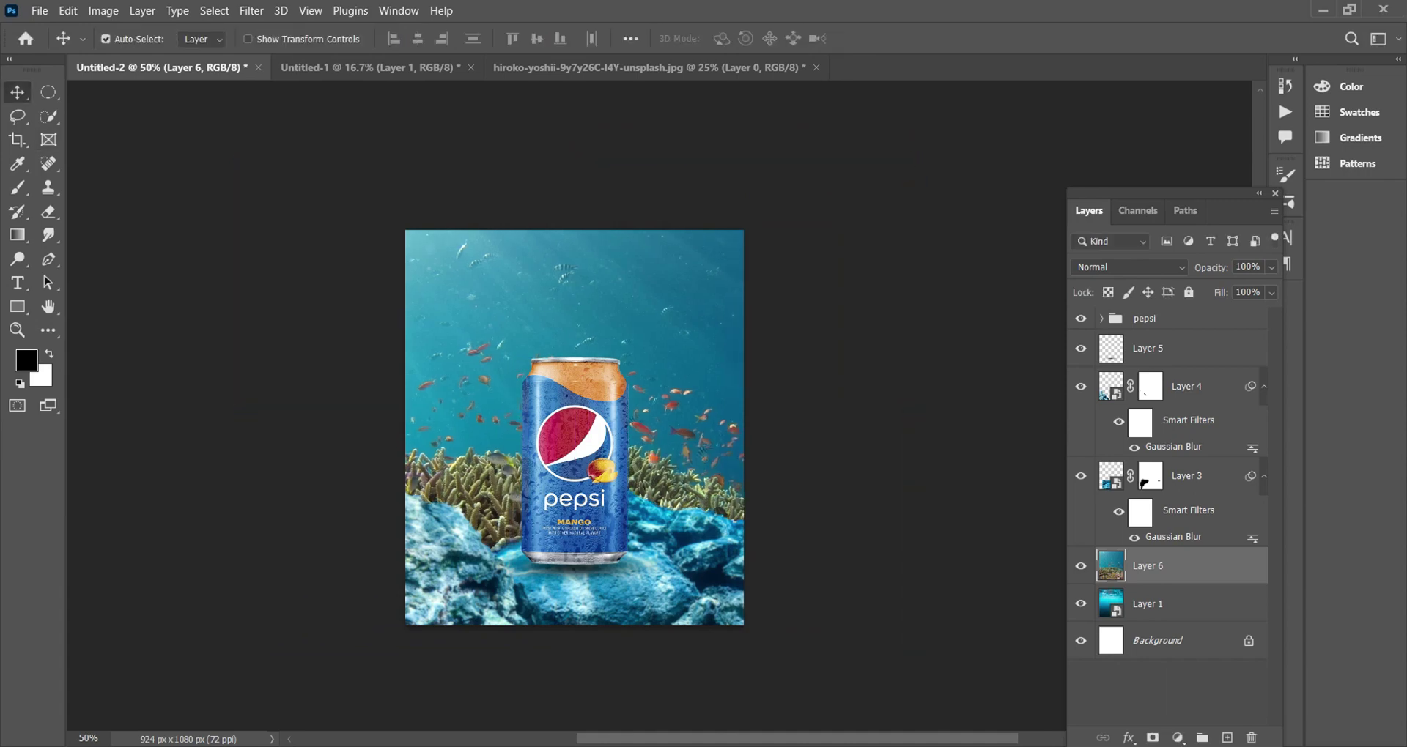
# Step: Blend the reef layer as Soft Light and mask out its top-left and upper-right edges
pyautogui.click(1129, 267)
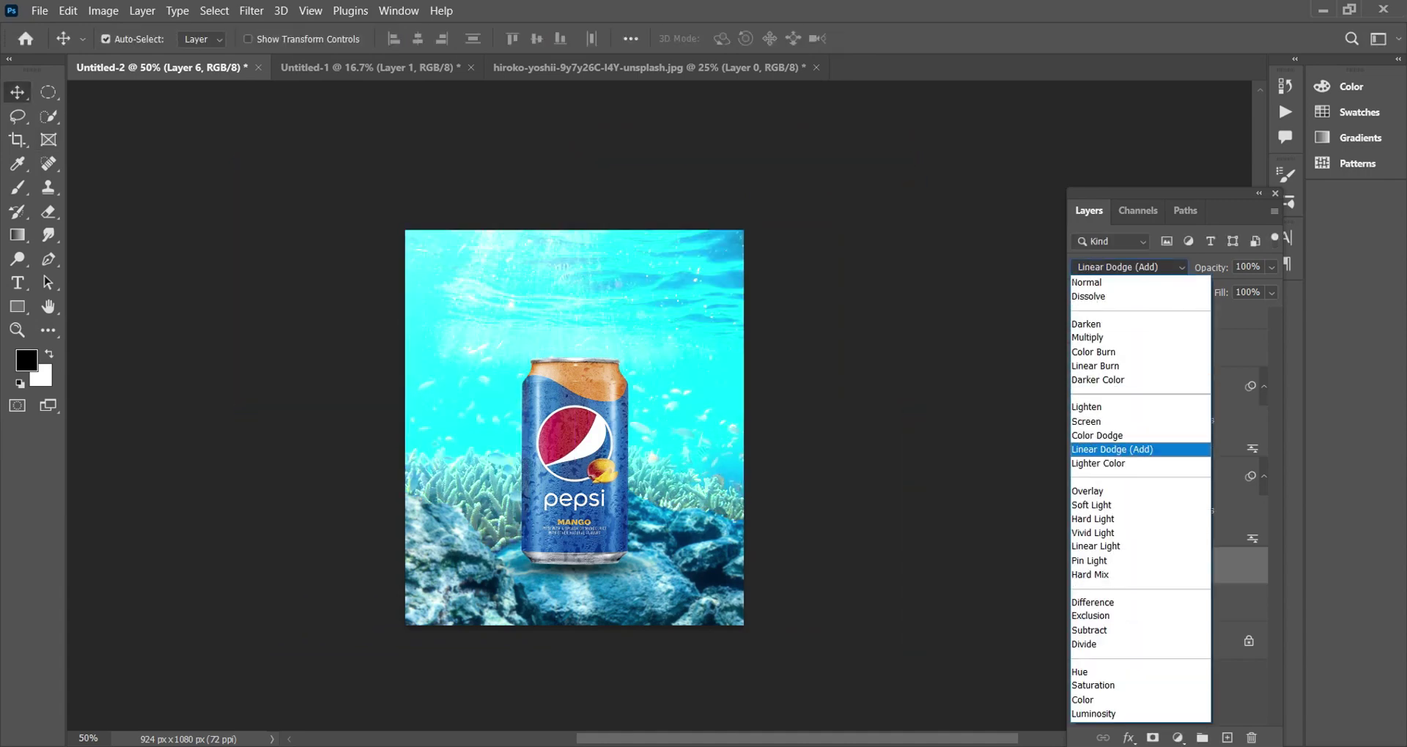
pyautogui.click(1099, 505)
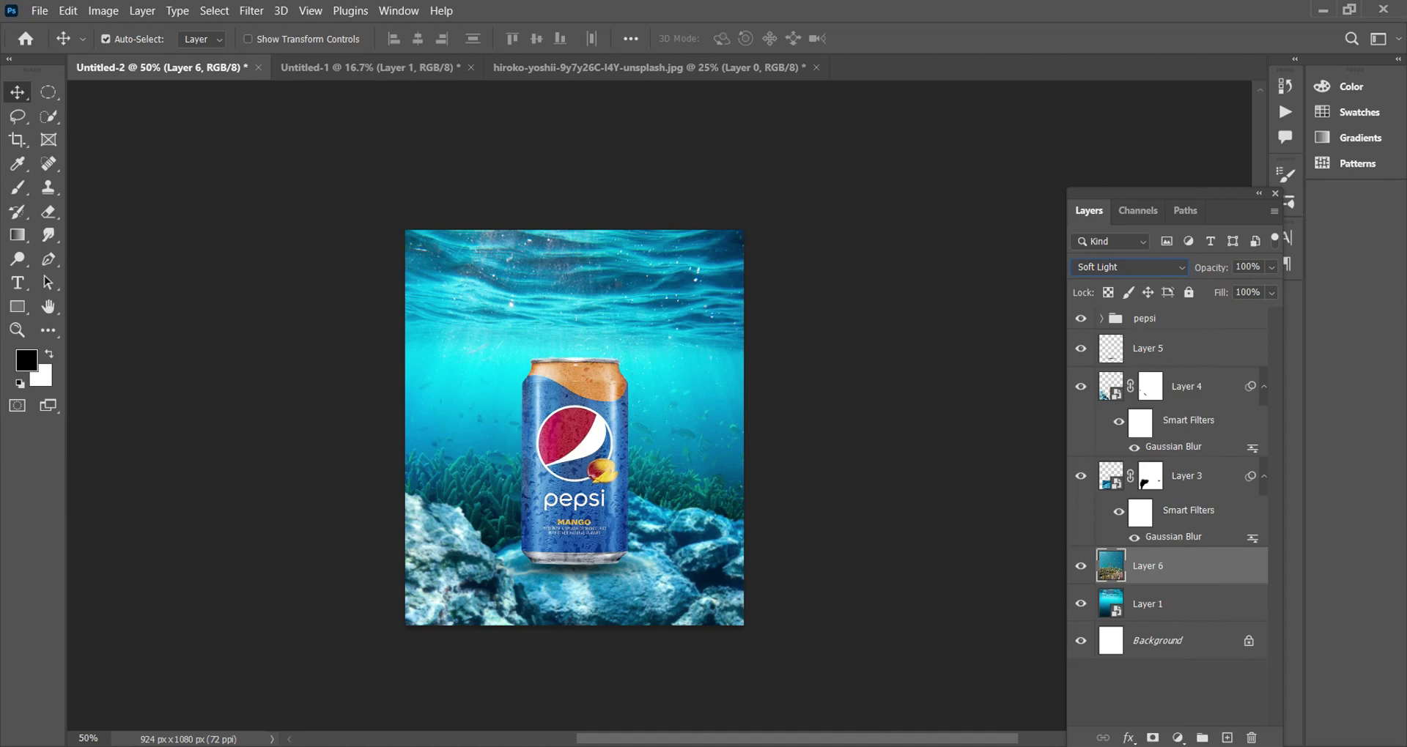
pyautogui.hotkey('ctrl', '+')
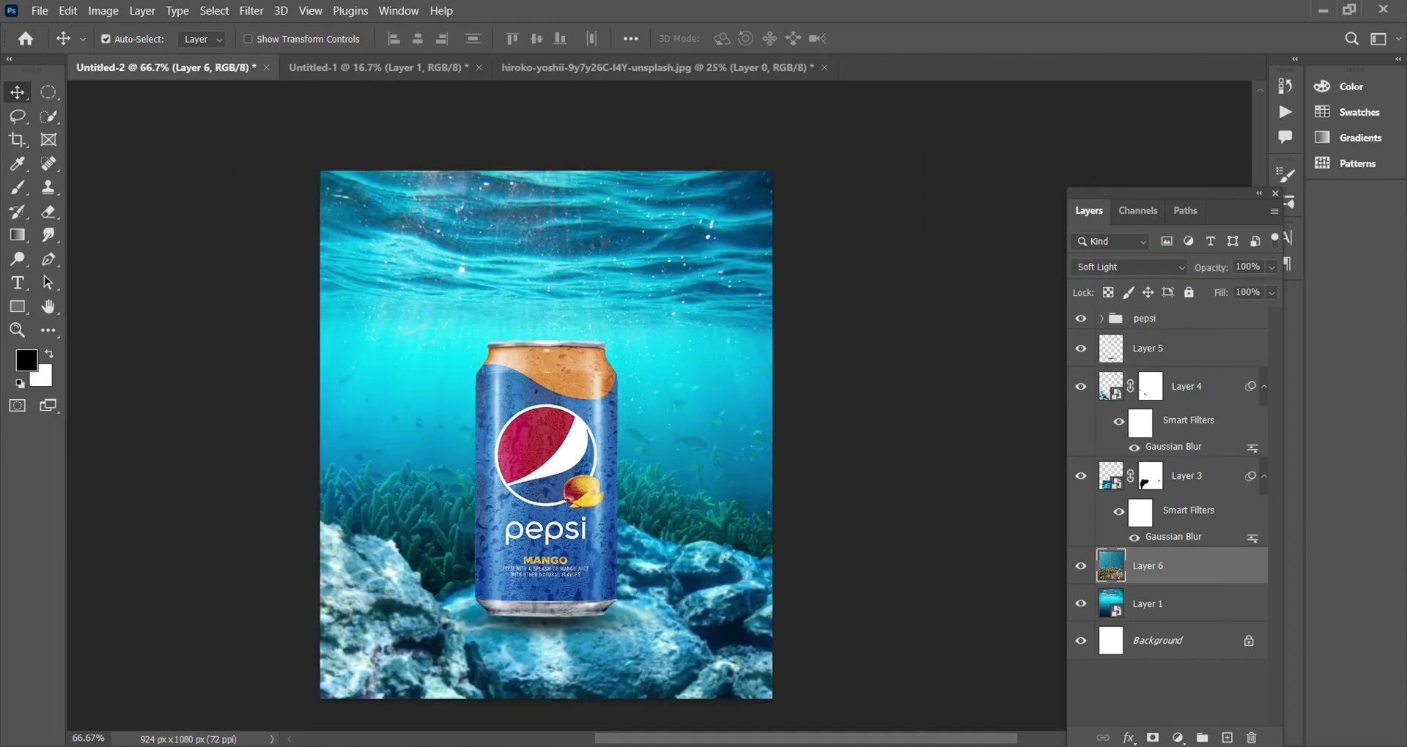
pyautogui.click(1153, 738)
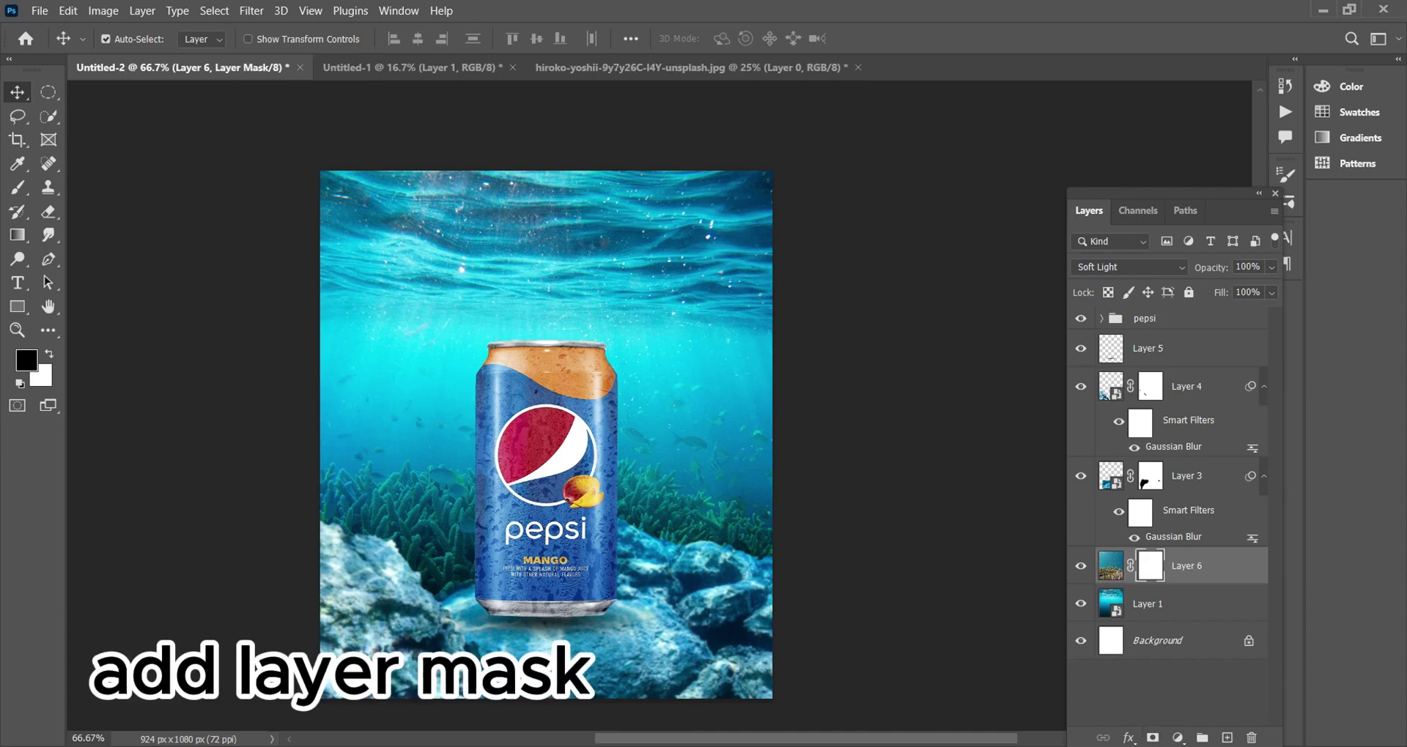
pyautogui.press('b')
pyautogui.moveTo(329, 180); pyautogui.dragTo(396, 235)
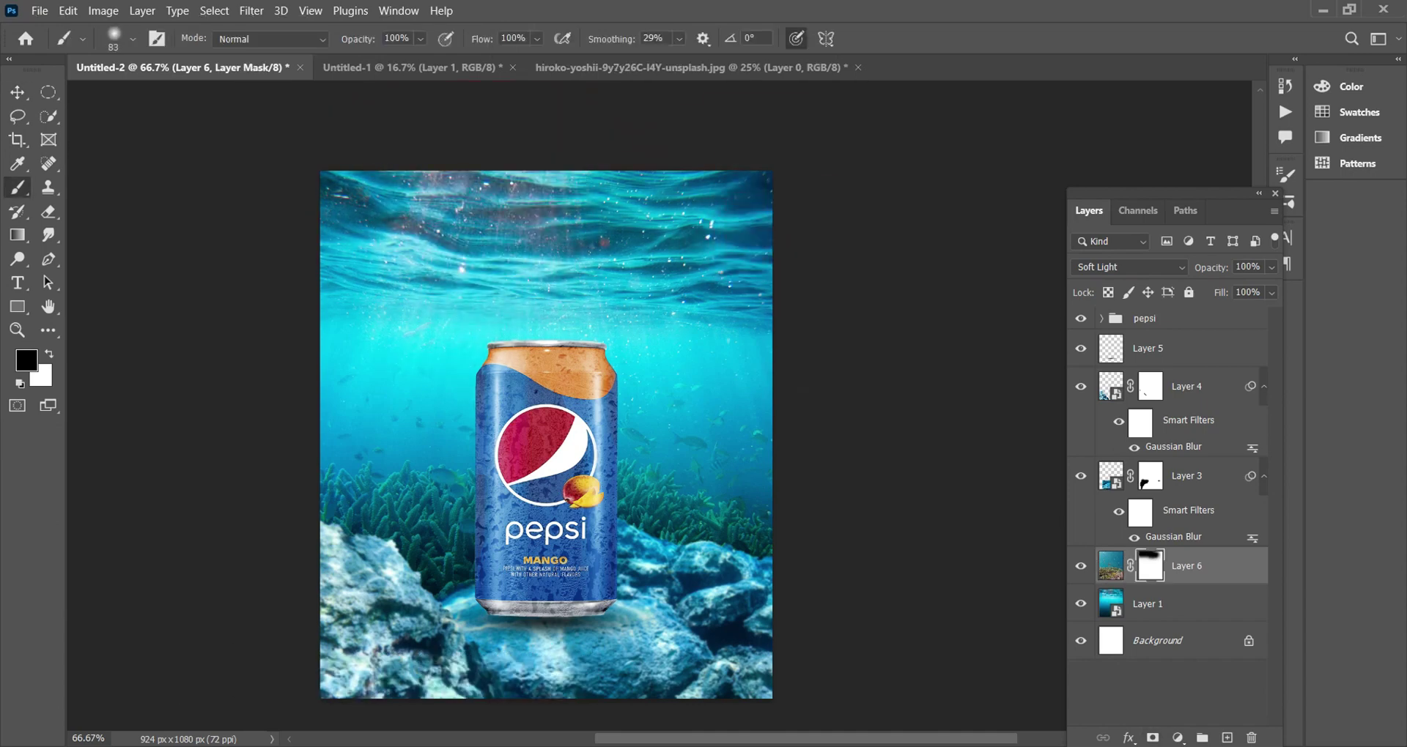
pyautogui.moveTo(676, 319); pyautogui.dragTo(733, 296)
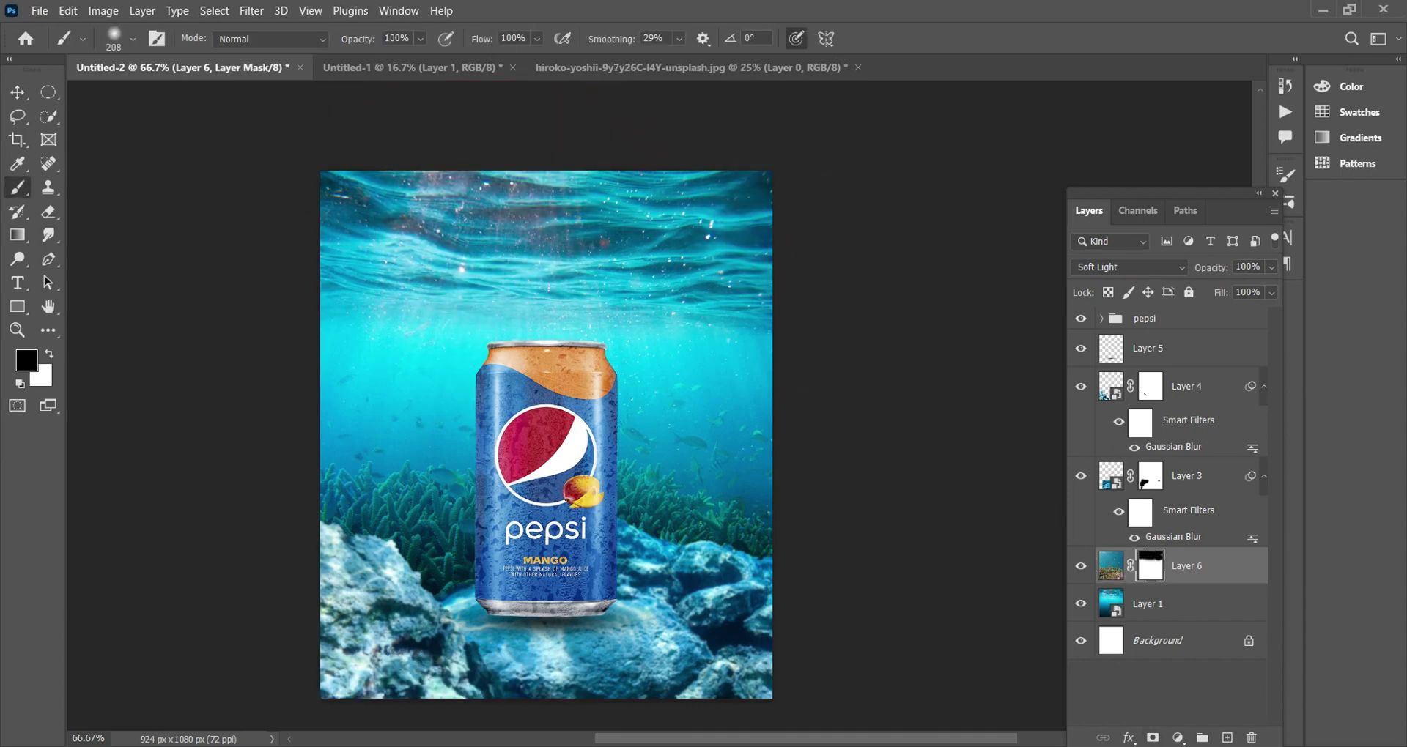
pyautogui.scroll(-2, 546, 413)
pyautogui.scroll(2, 546, 413)
# Step: Zoom out and switch to the Untitled-1 asset sheet
pyautogui.hotkey('ctrl', '-')
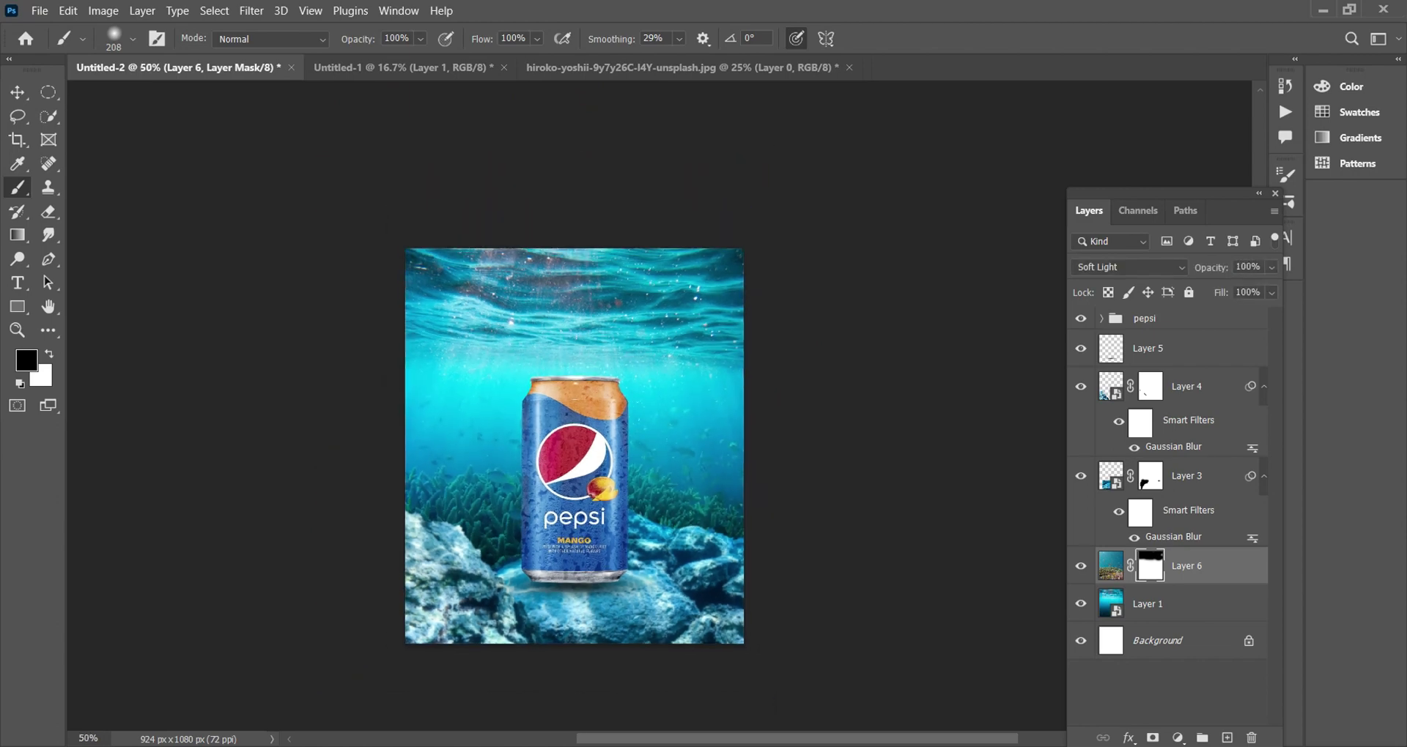
pyautogui.press('v')
pyautogui.hotkey('ctrl', 'Tab')
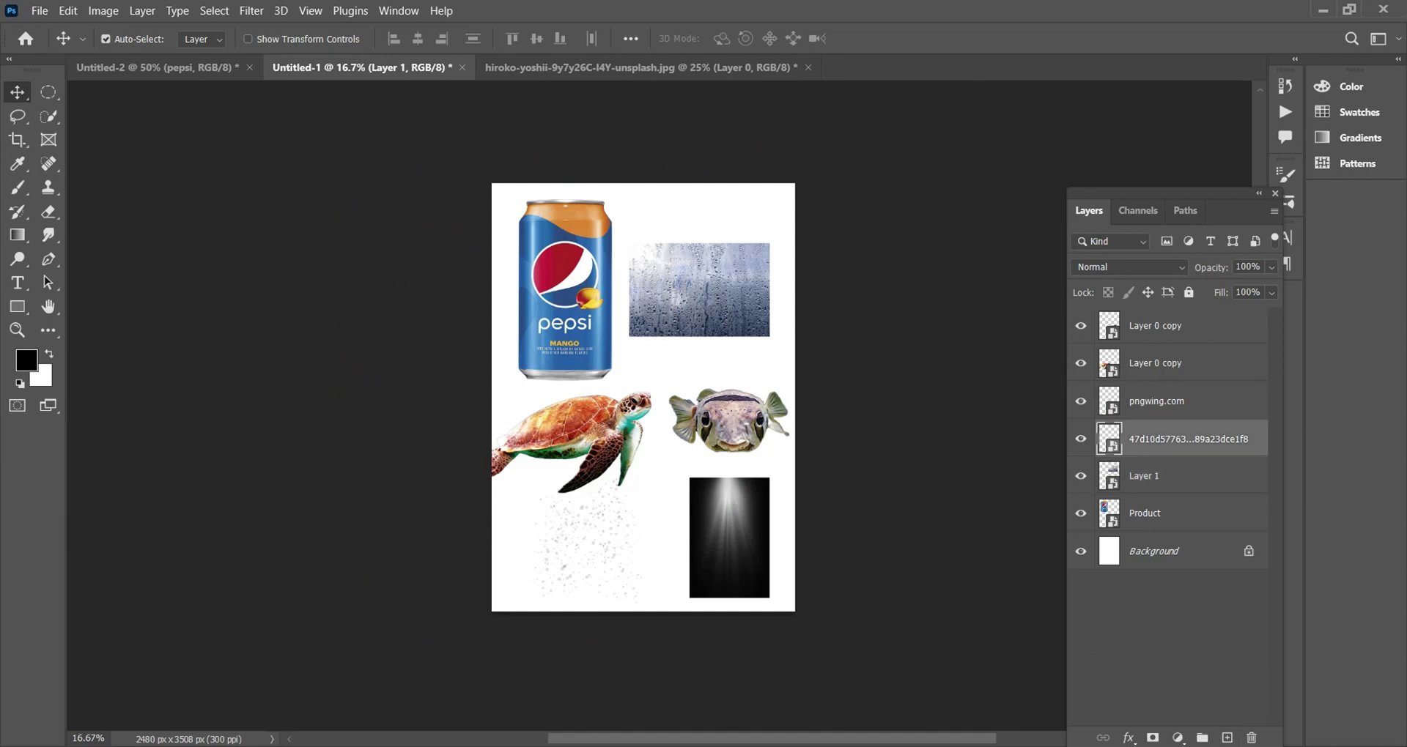
# Step: Bring the light-ray image into the poster in Screen mode, then select Product inside pepsi
pyautogui.moveTo(730, 537)
pyautogui.mouseDown()
pyautogui.moveTo(574, 447)
pyautogui.moveTo(623, 388)
pyautogui.mouseUp()
pyautogui.click(1129, 266)
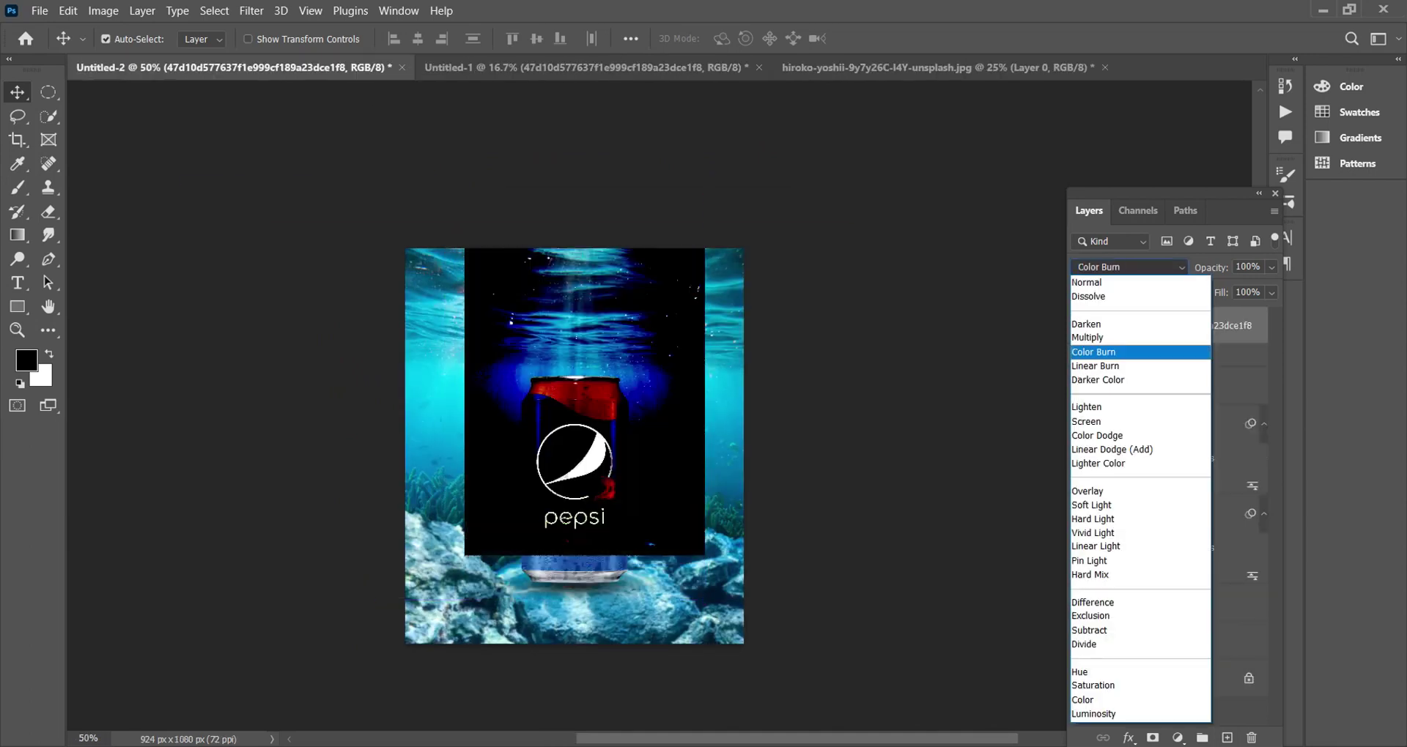
pyautogui.click(1086, 421)
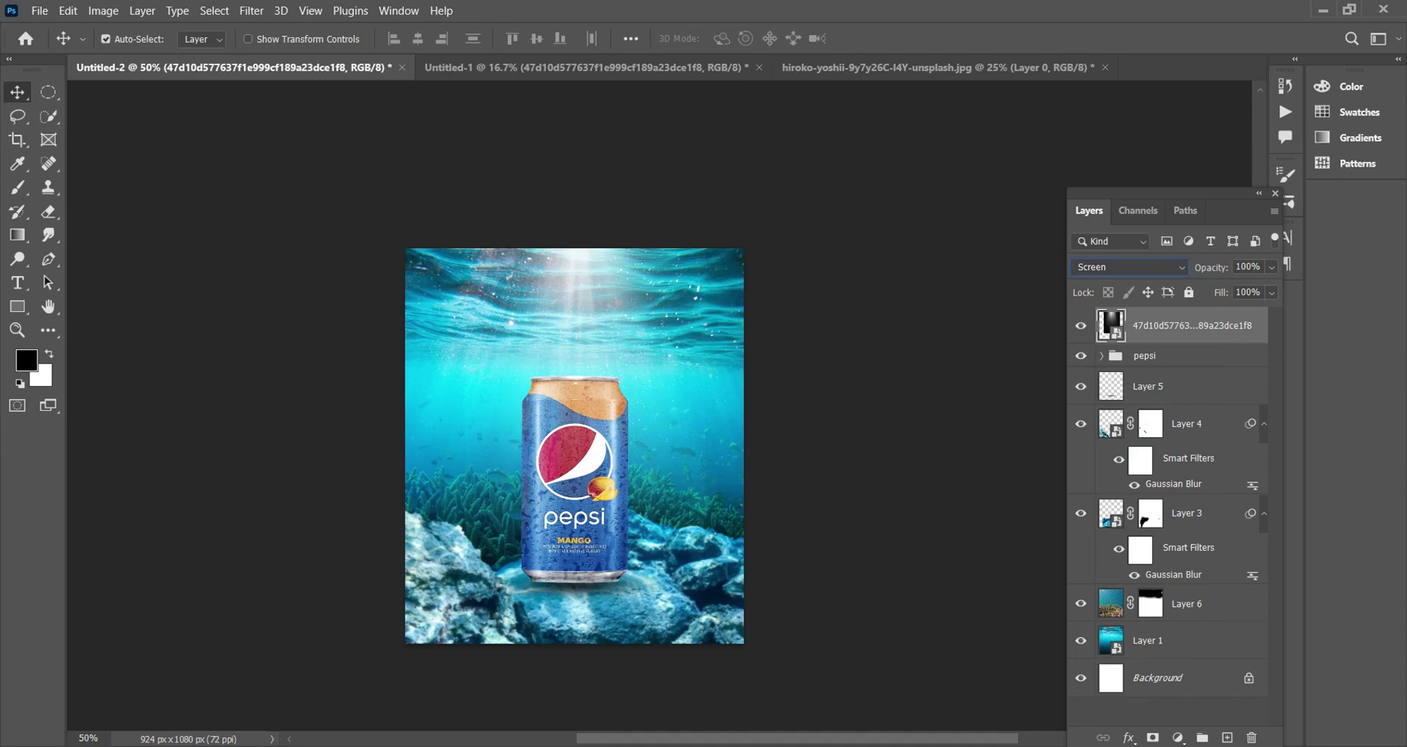
pyautogui.scroll(-1, 574, 440)
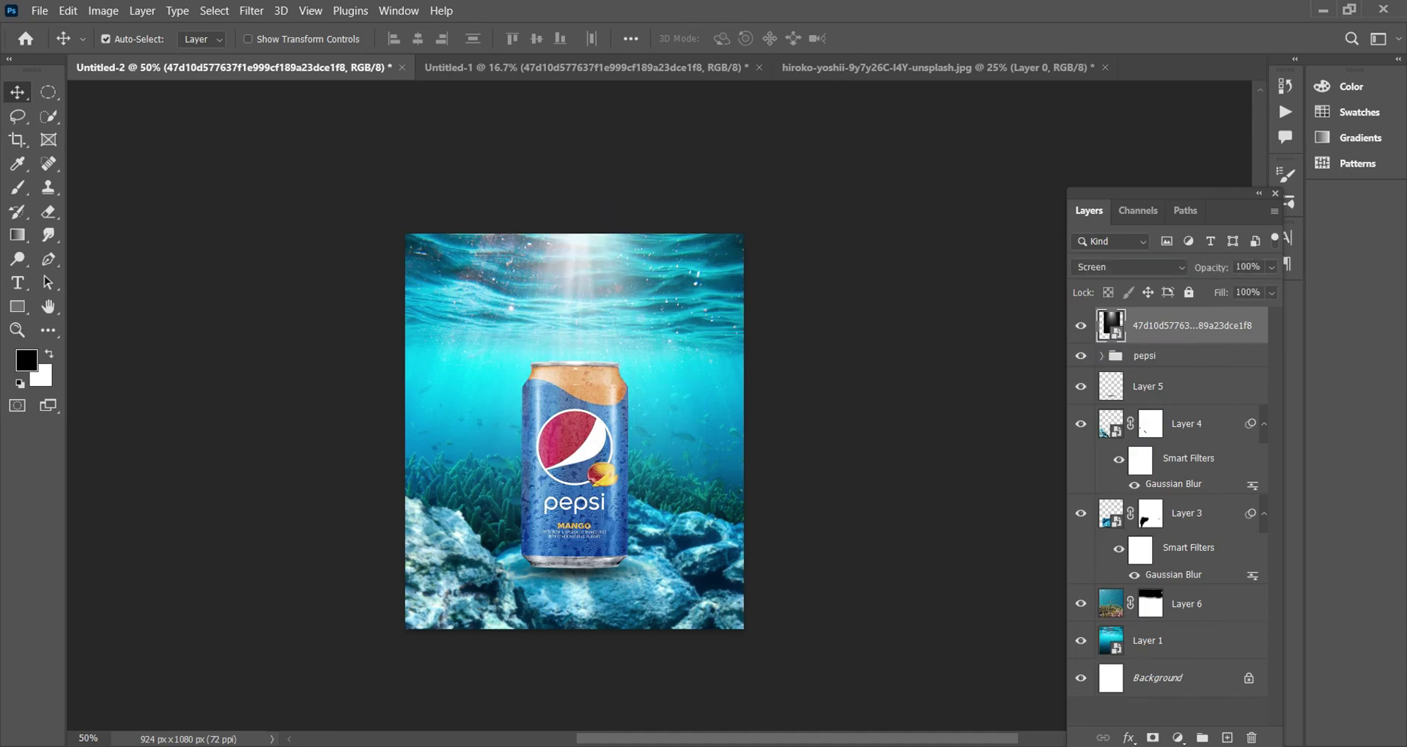
pyautogui.scroll(1, 519, 440)
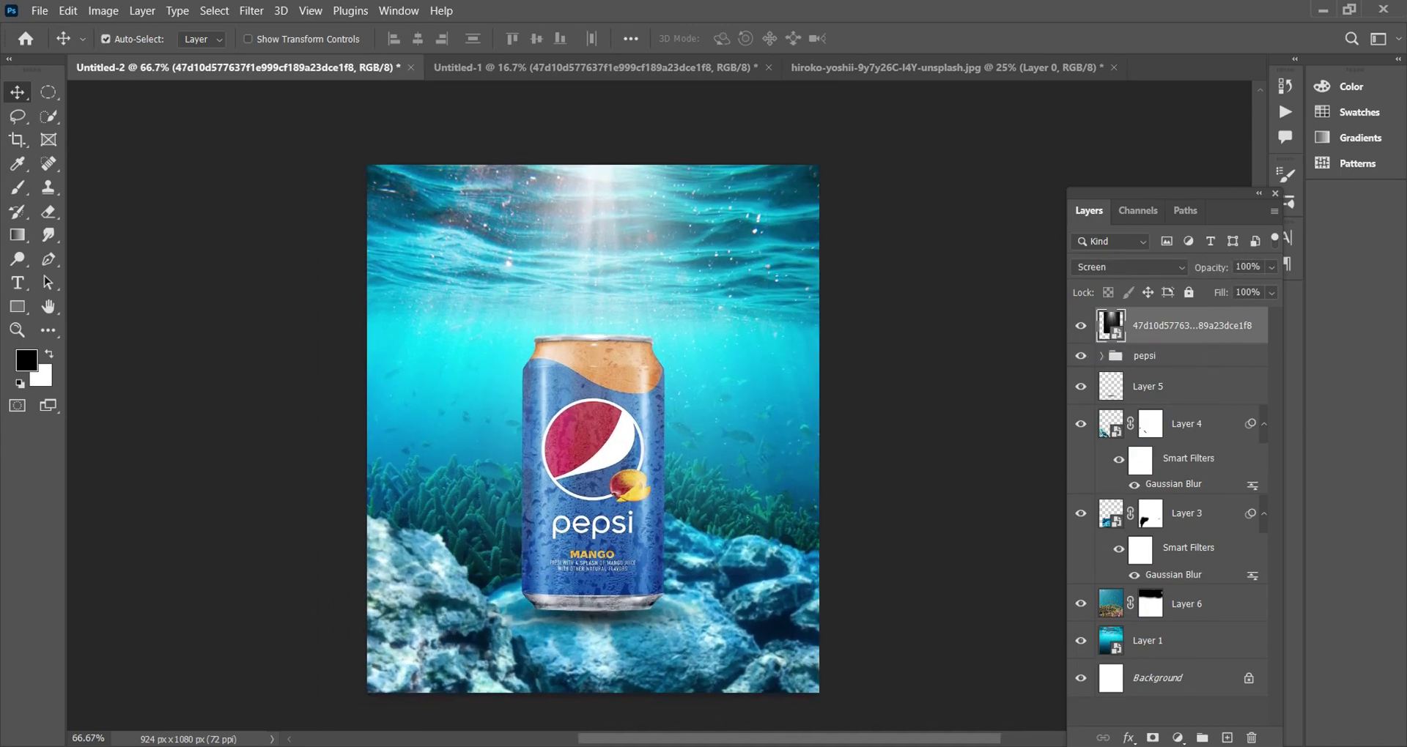
pyautogui.click(1100, 355)
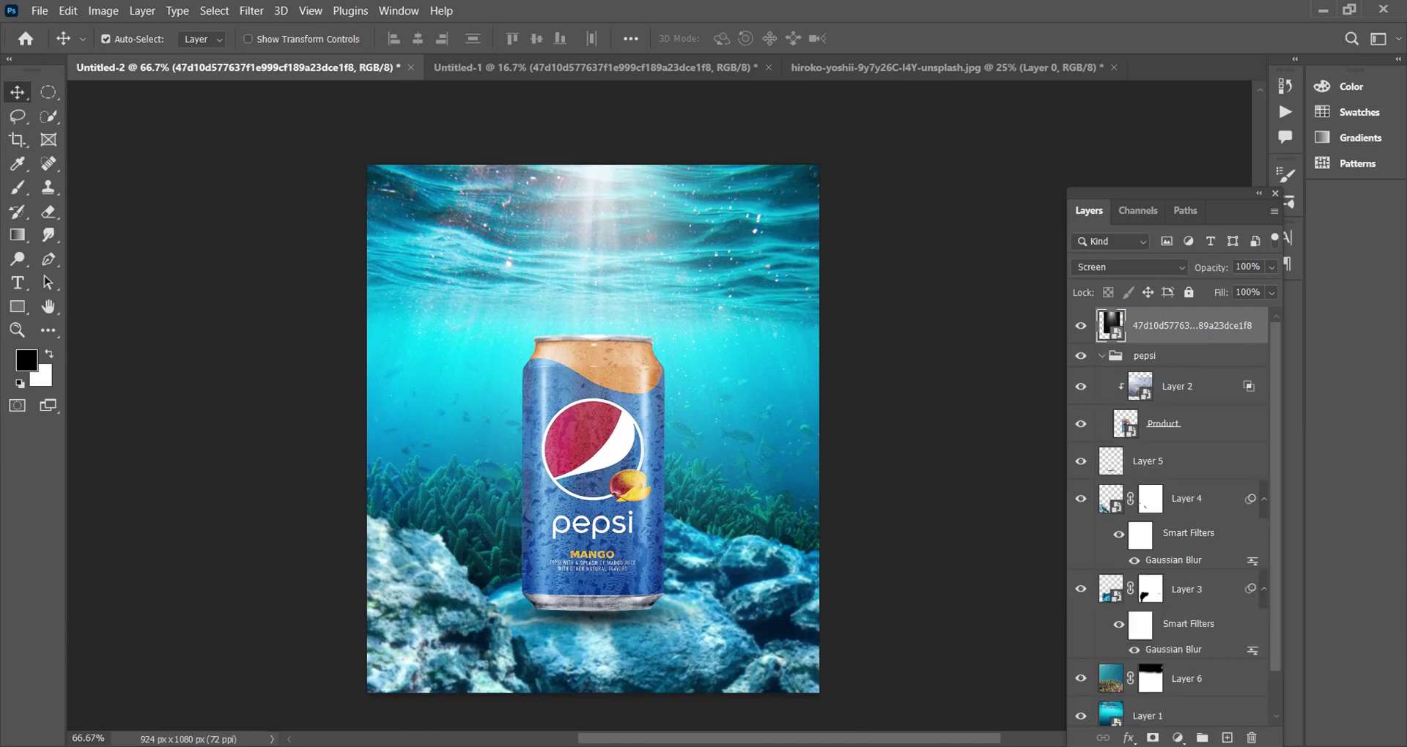
pyautogui.click(1187, 423)
# Step: Add a darkening Curves adjustment to the can and invert its mask
pyautogui.click(1178, 738)
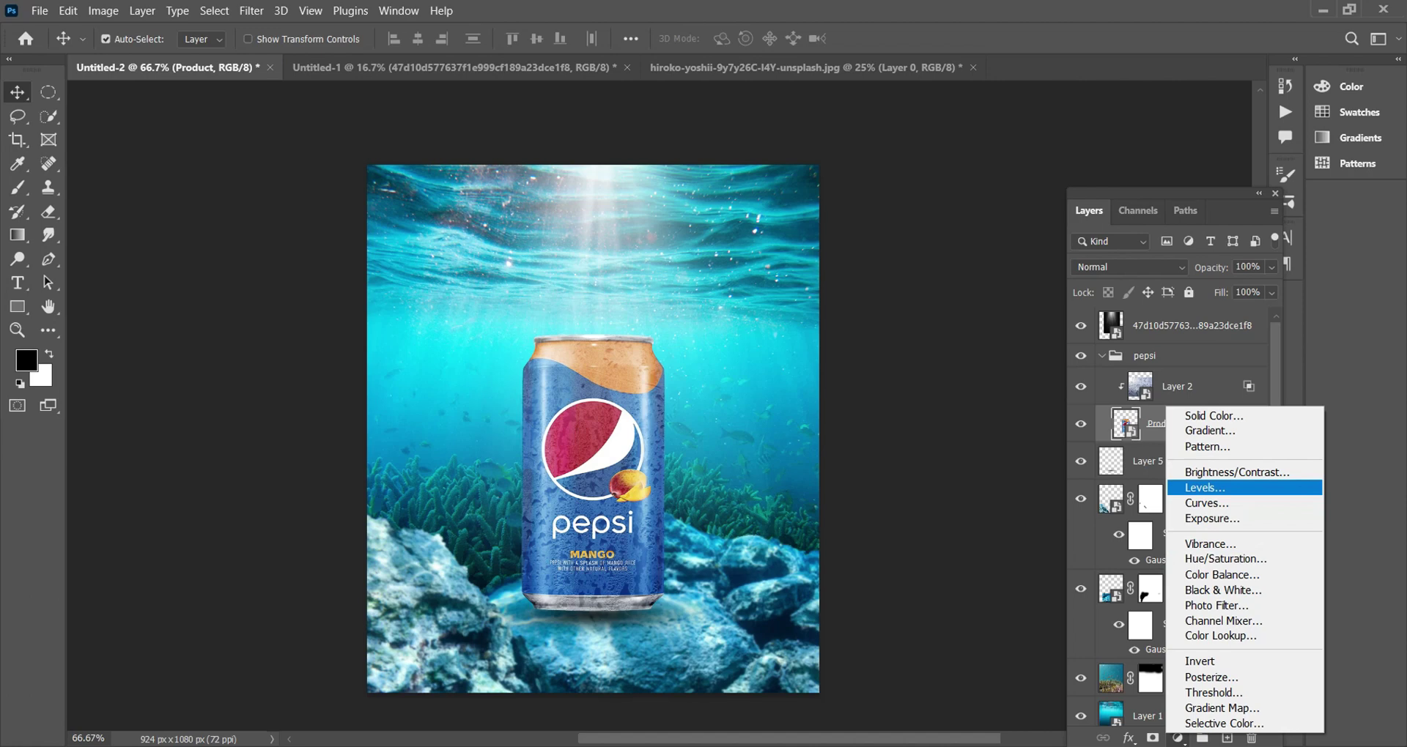
pyautogui.click(1213, 503)
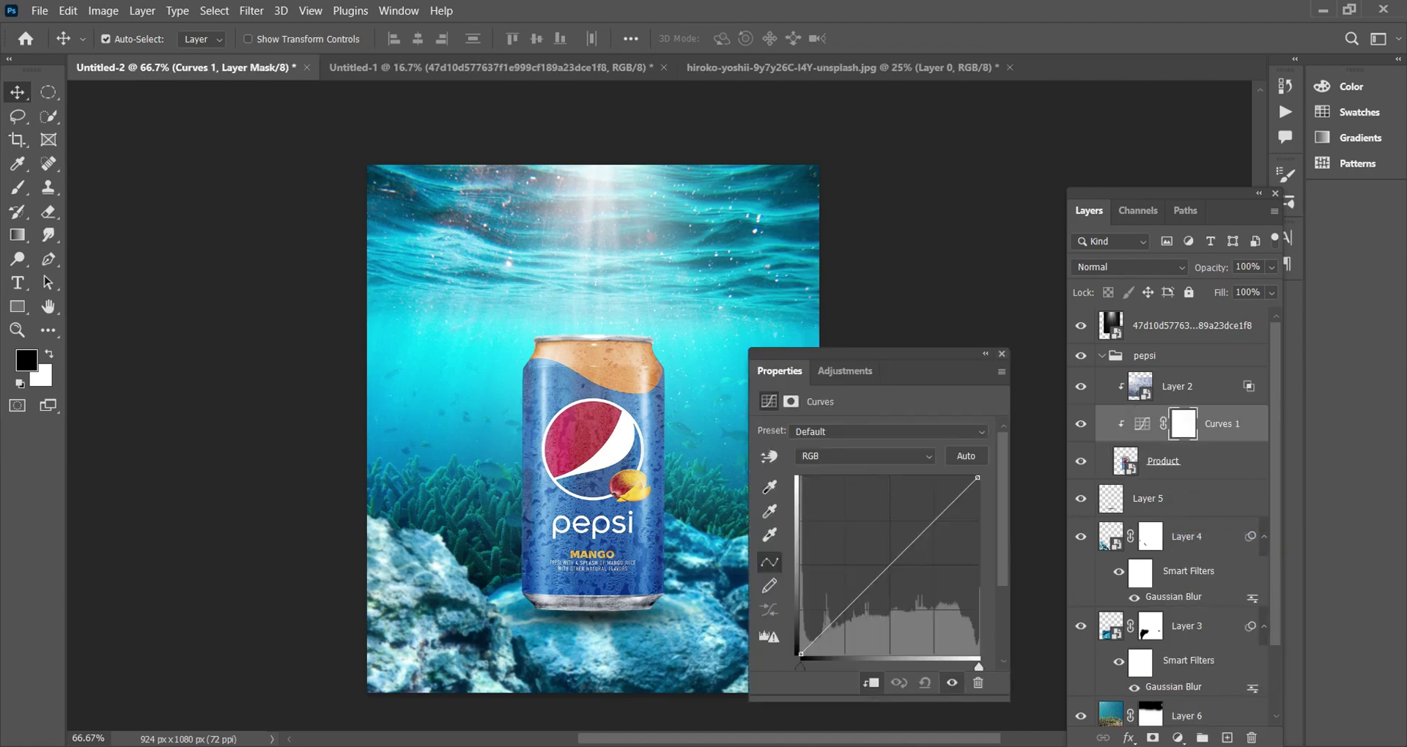
pyautogui.moveTo(918, 538); pyautogui.dragTo(913, 575)
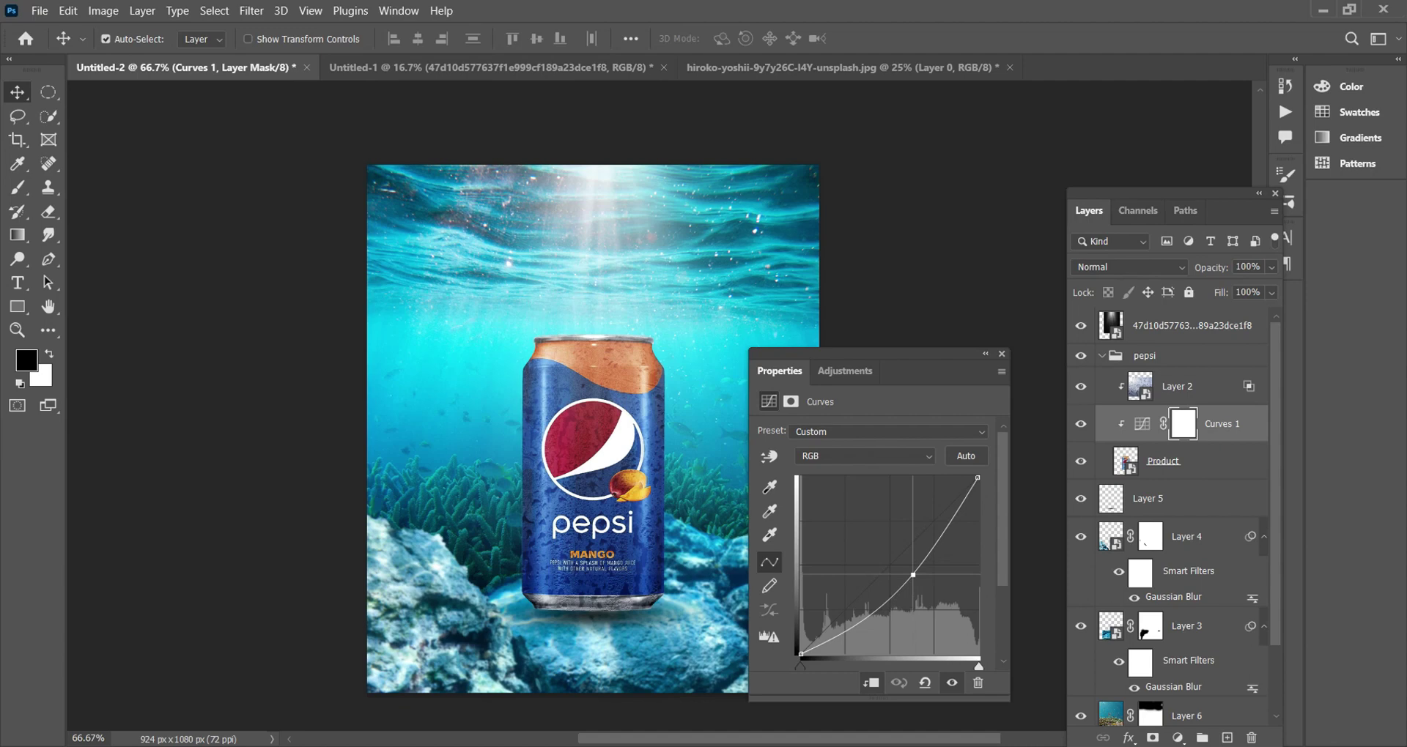
pyautogui.hotkey('ctrl', 'z')
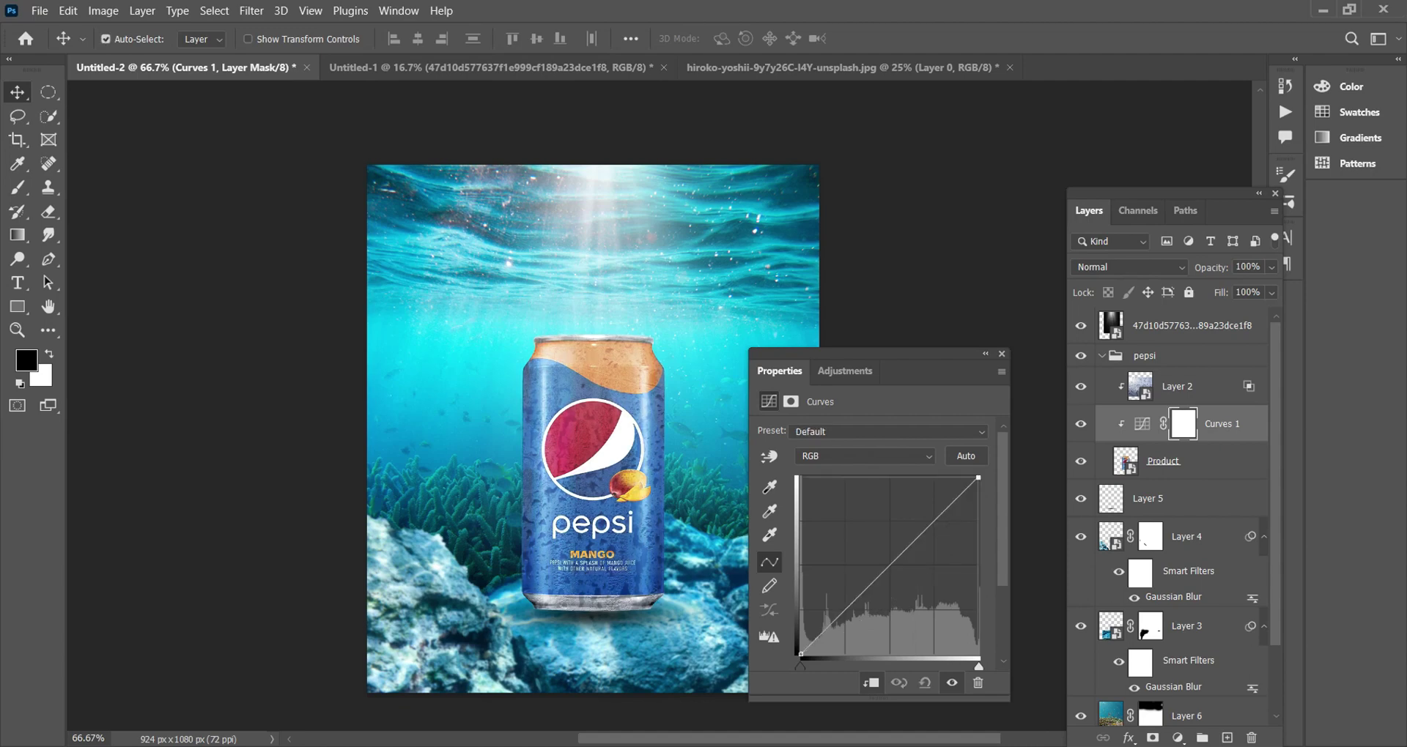
pyautogui.hotkey('ctrl', 'z')
pyautogui.hotkey('ctrl', 'z')
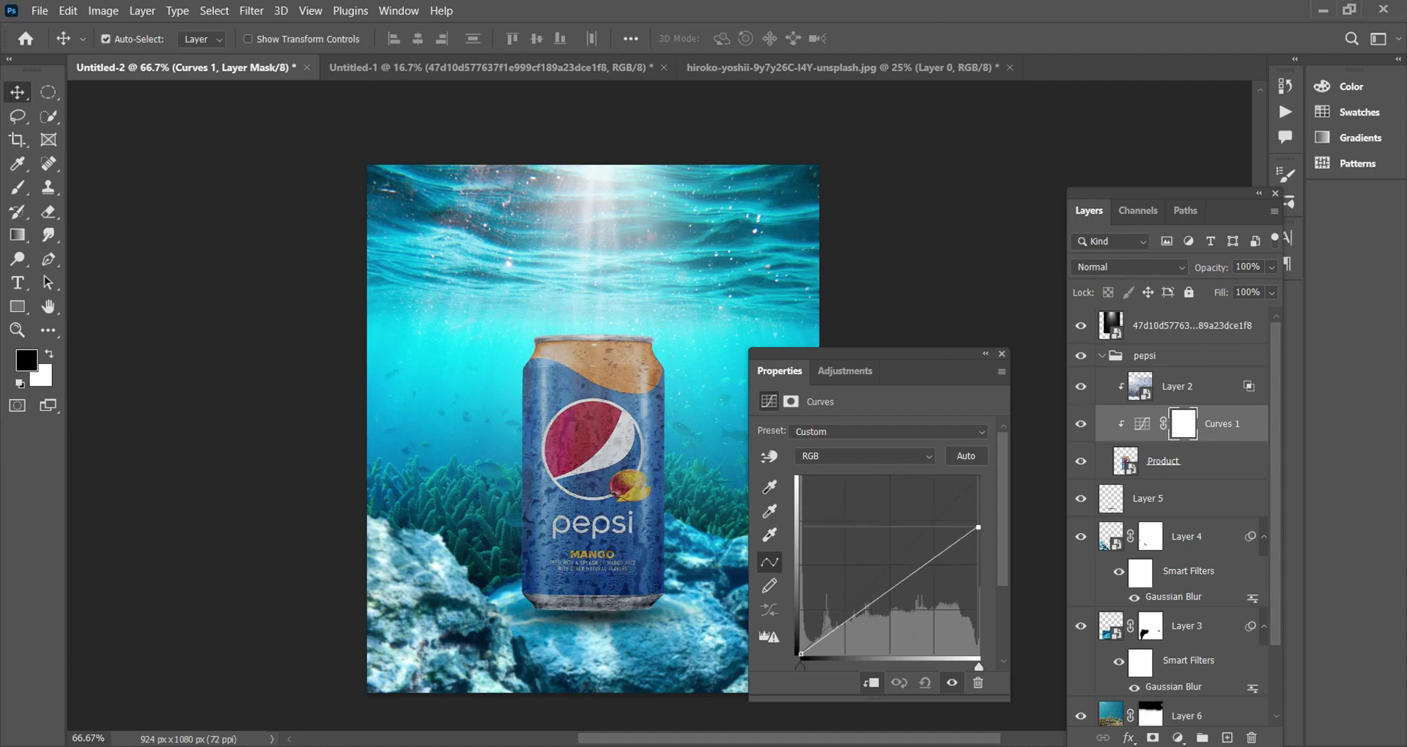
pyautogui.hotkey('ctrl', 'i')
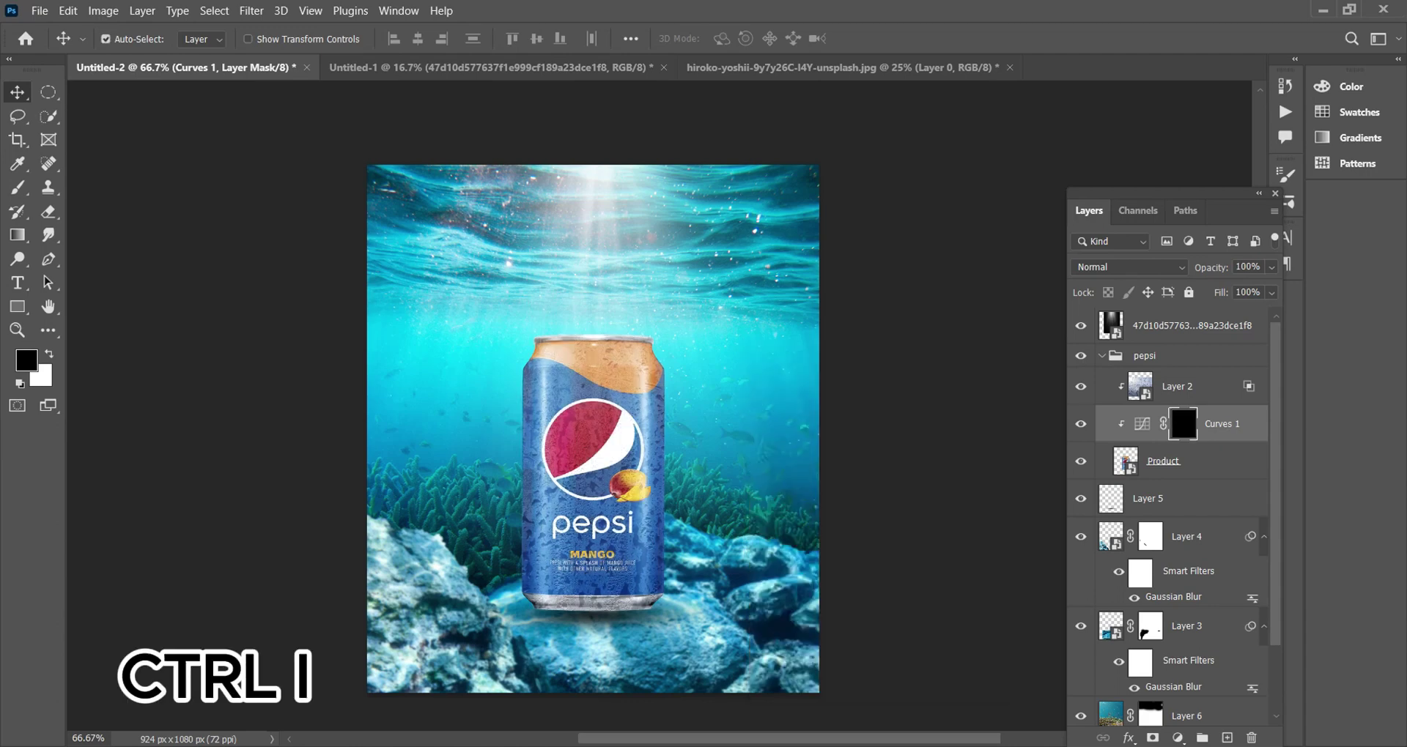
# Step: Paint white on the Curves mask across the can's bottom, then reselect Product
pyautogui.scroll(-1, 593, 428)
pyautogui.press('b')
pyautogui.press('x')
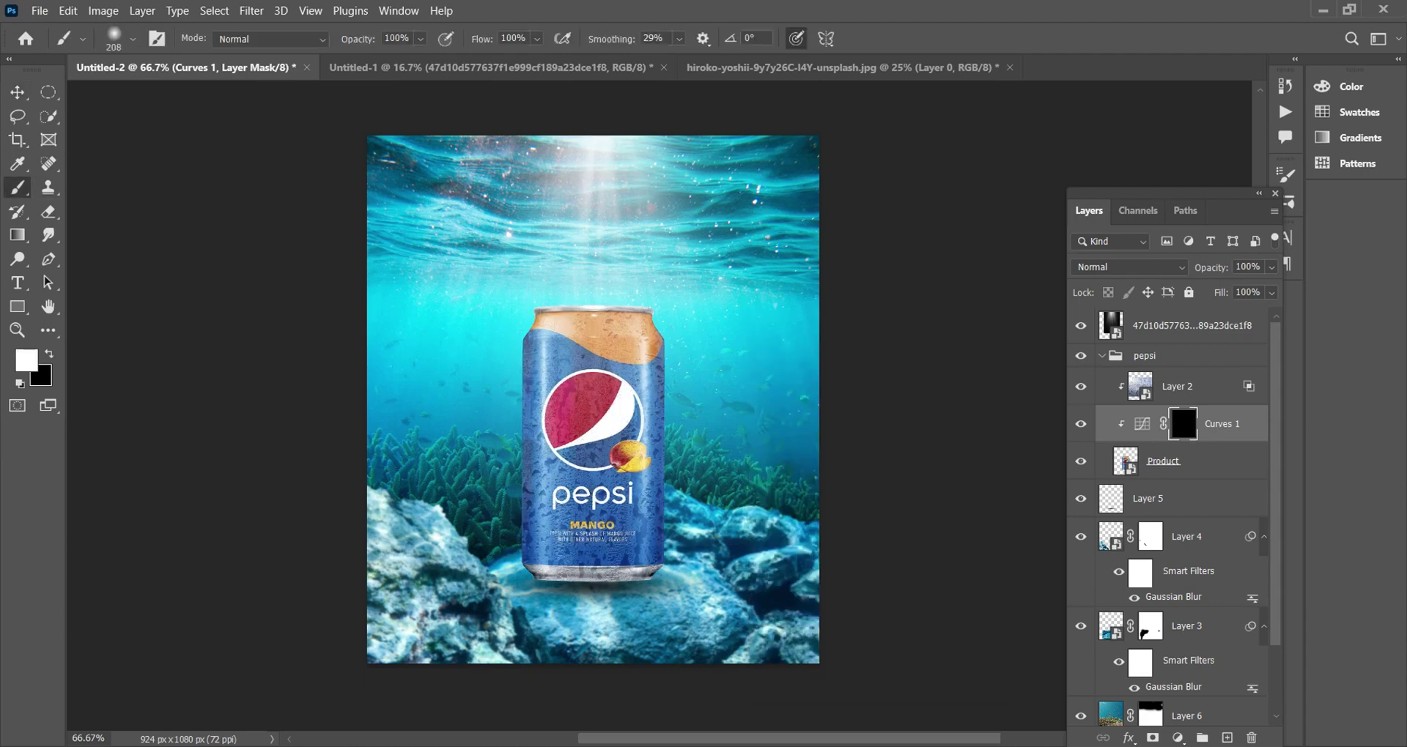
pyautogui.moveTo(538, 565); pyautogui.dragTo(656, 553)
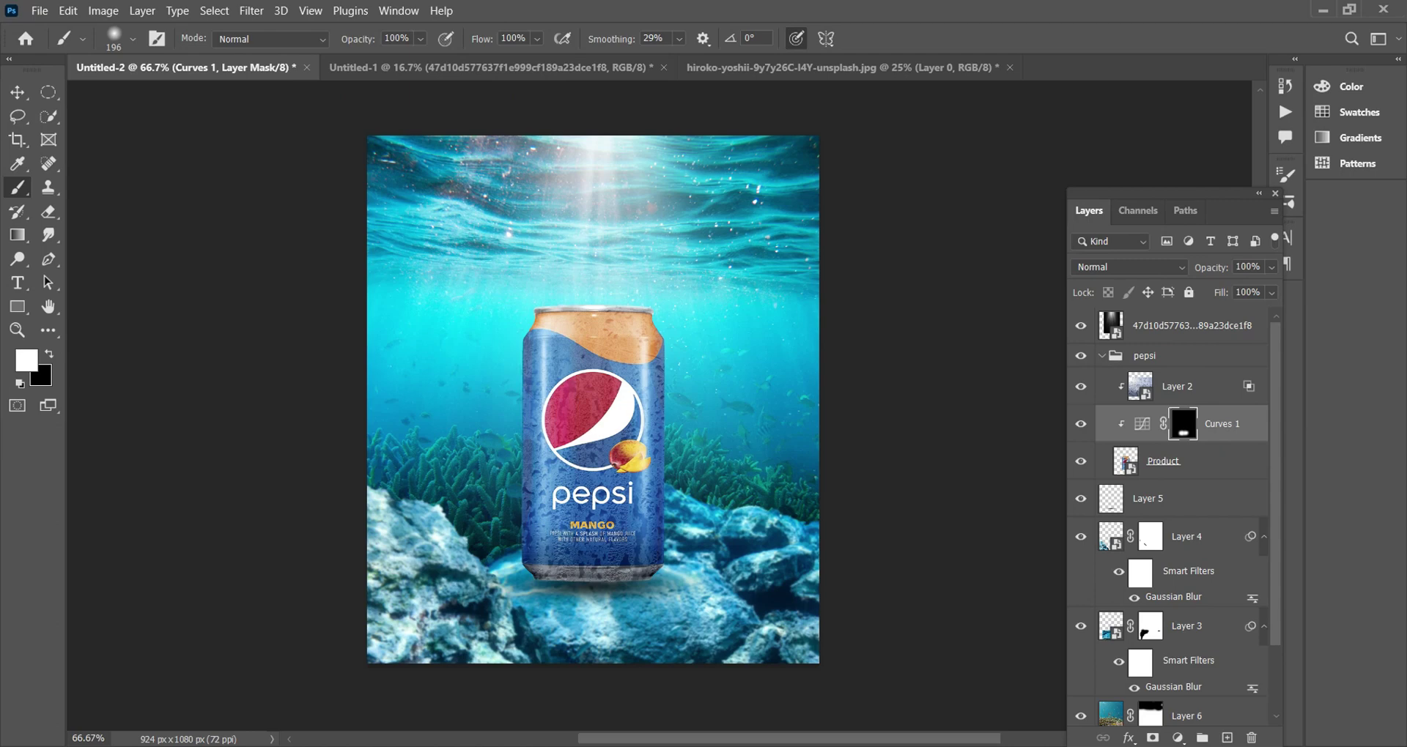
pyautogui.click(133, 38)
pyautogui.press('Escape')
pyautogui.scroll(1, 593, 422)
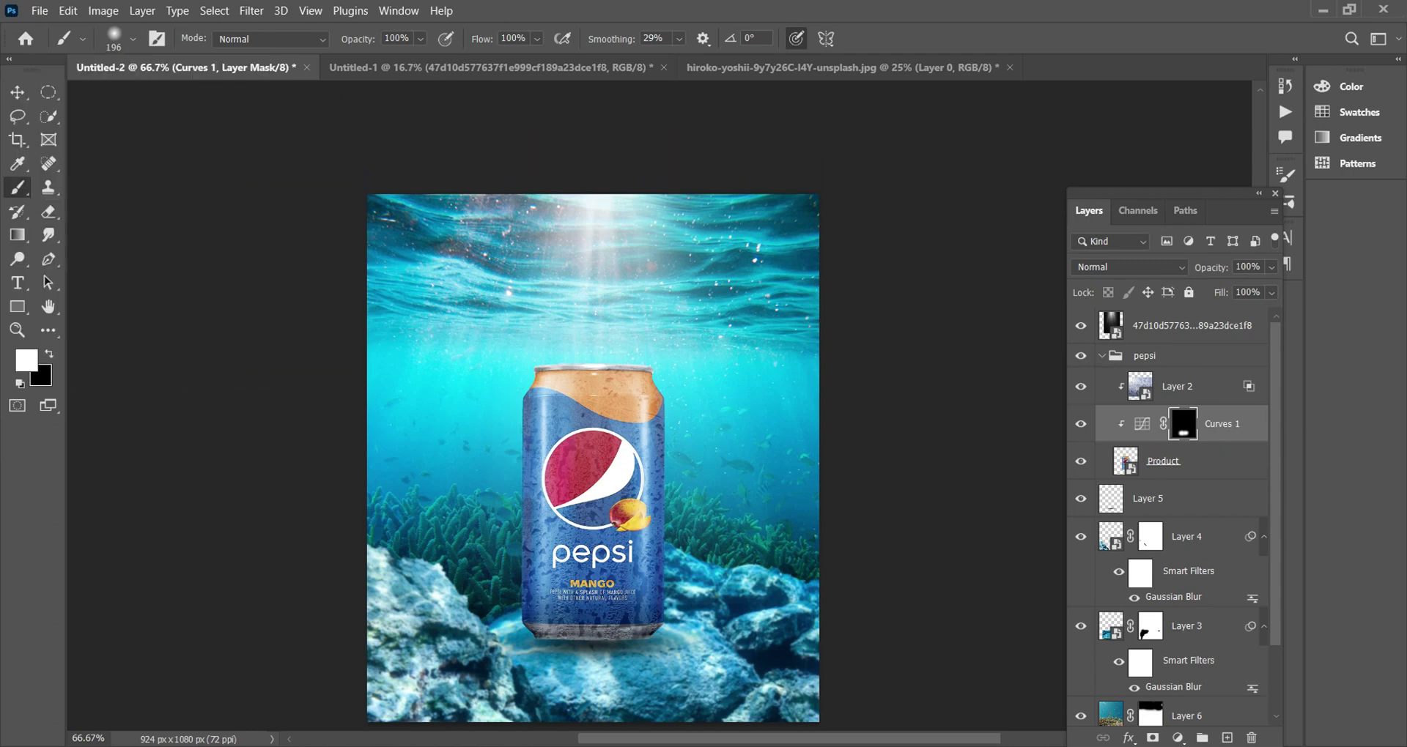
pyautogui.click(1172, 461)
# Step: Apply Camera Raw to the can: Temperature -13, Tint -3, Contrast +21, Clarity +6, Dehaze +7
pyautogui.hotkey('shift', 'ctrl', 'a')
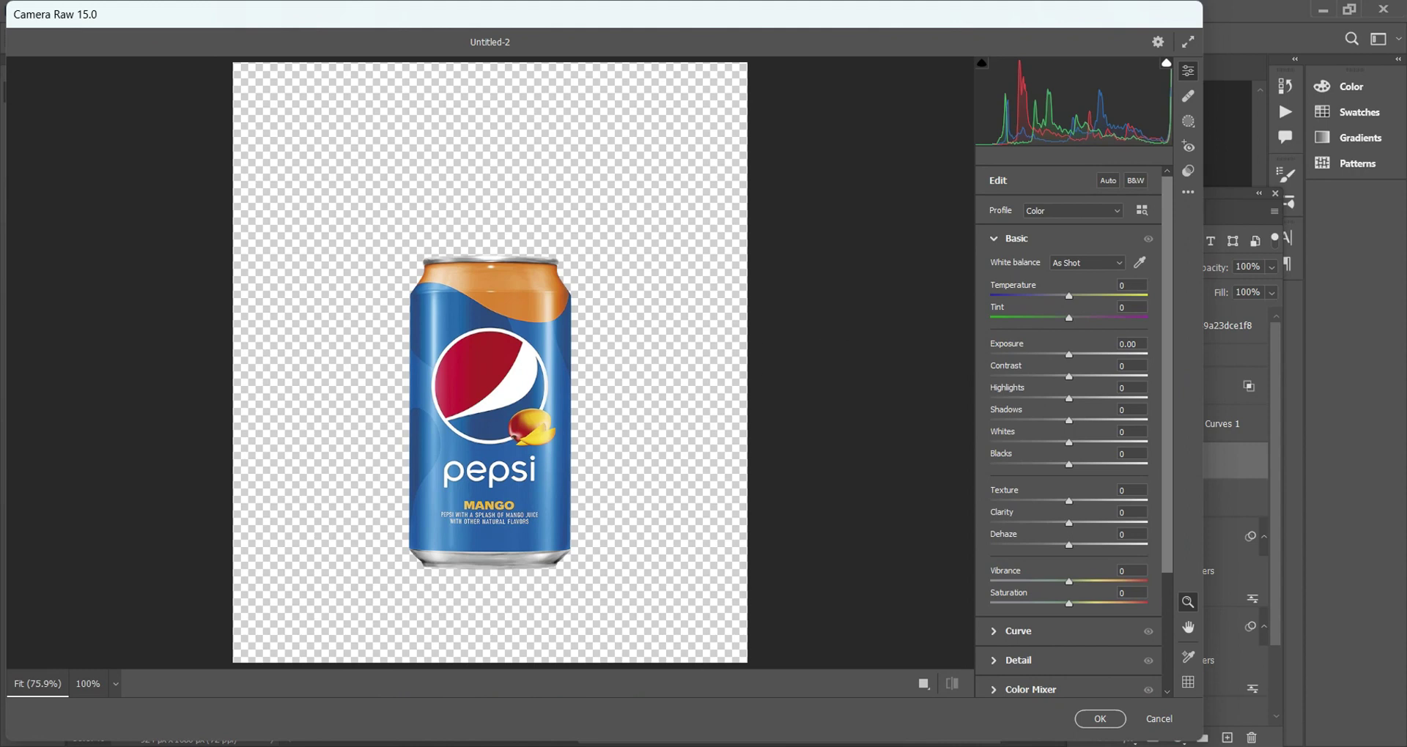
pyautogui.hotkey('ctrl', 'shift', 'u')
pyautogui.moveTo(1068, 377); pyautogui.dragTo(1085, 377)
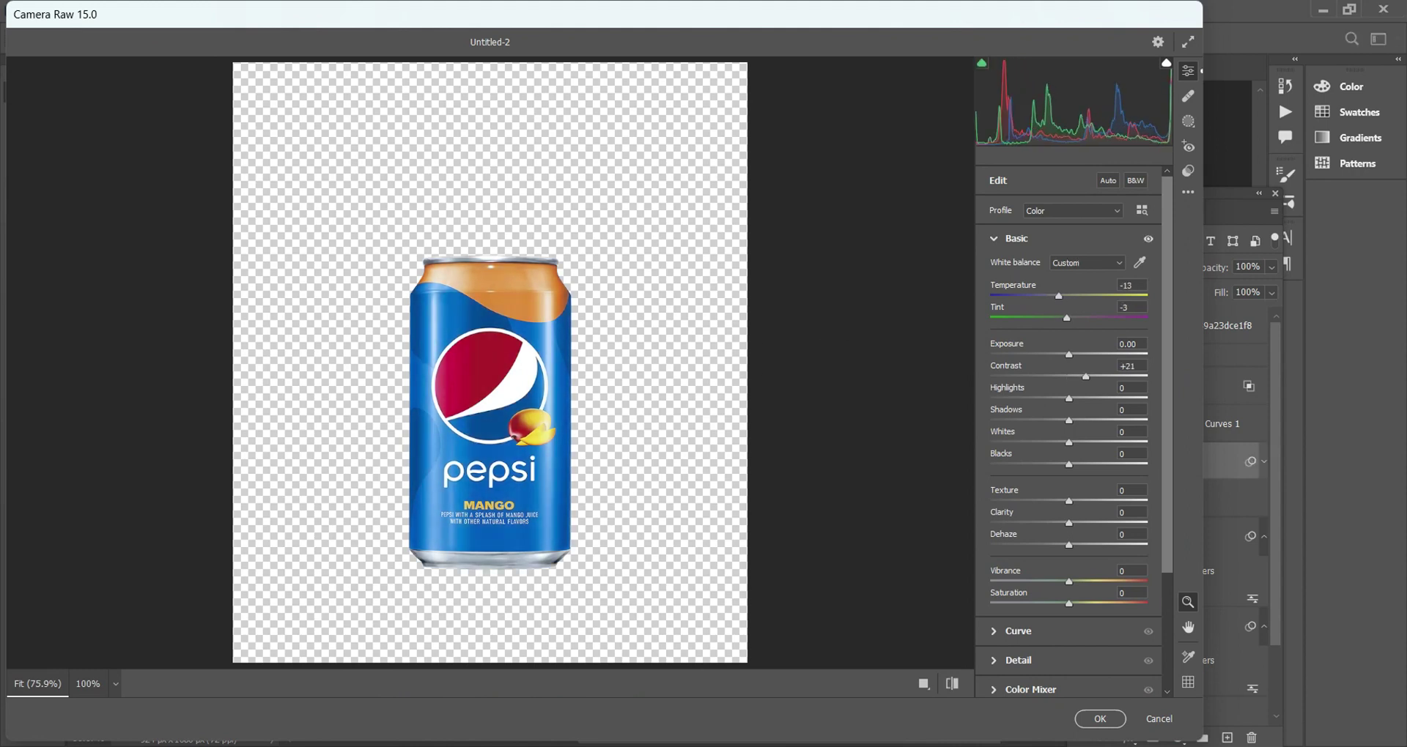
pyautogui.moveTo(1068, 501)
pyautogui.mouseDown()
pyautogui.moveTo(1083, 501)
pyautogui.moveTo(1073, 545)
pyautogui.mouseUp()
pyautogui.doubleClick(1083, 501)
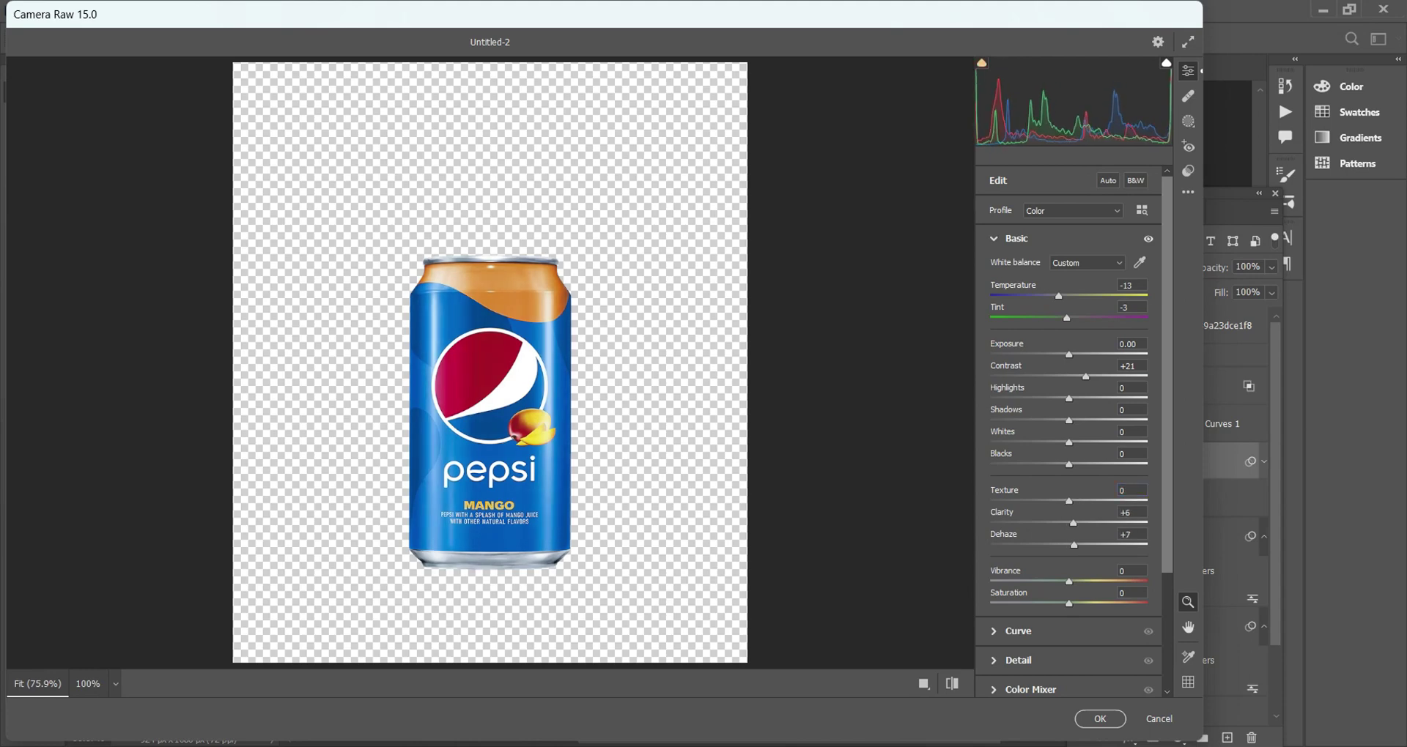
pyautogui.press('Return')
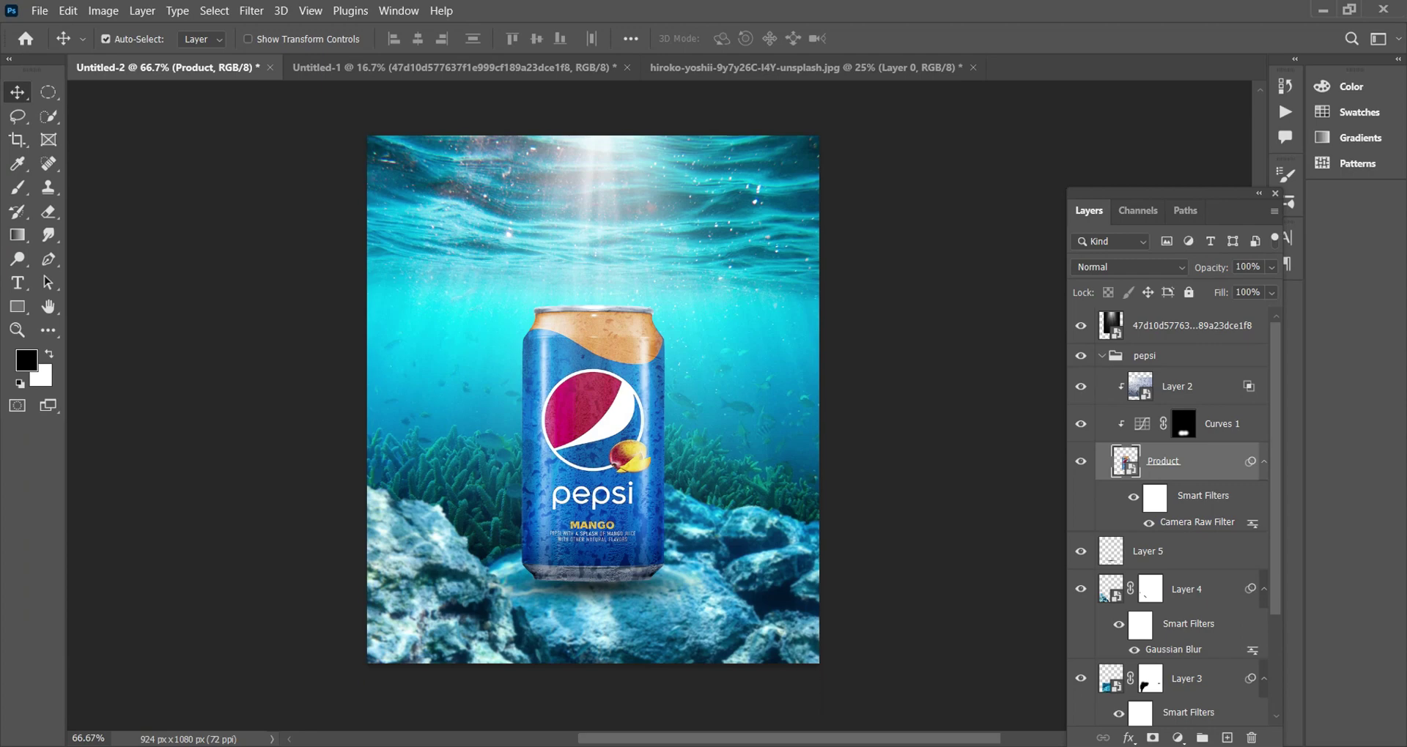
pyautogui.scroll(1, 593, 422)
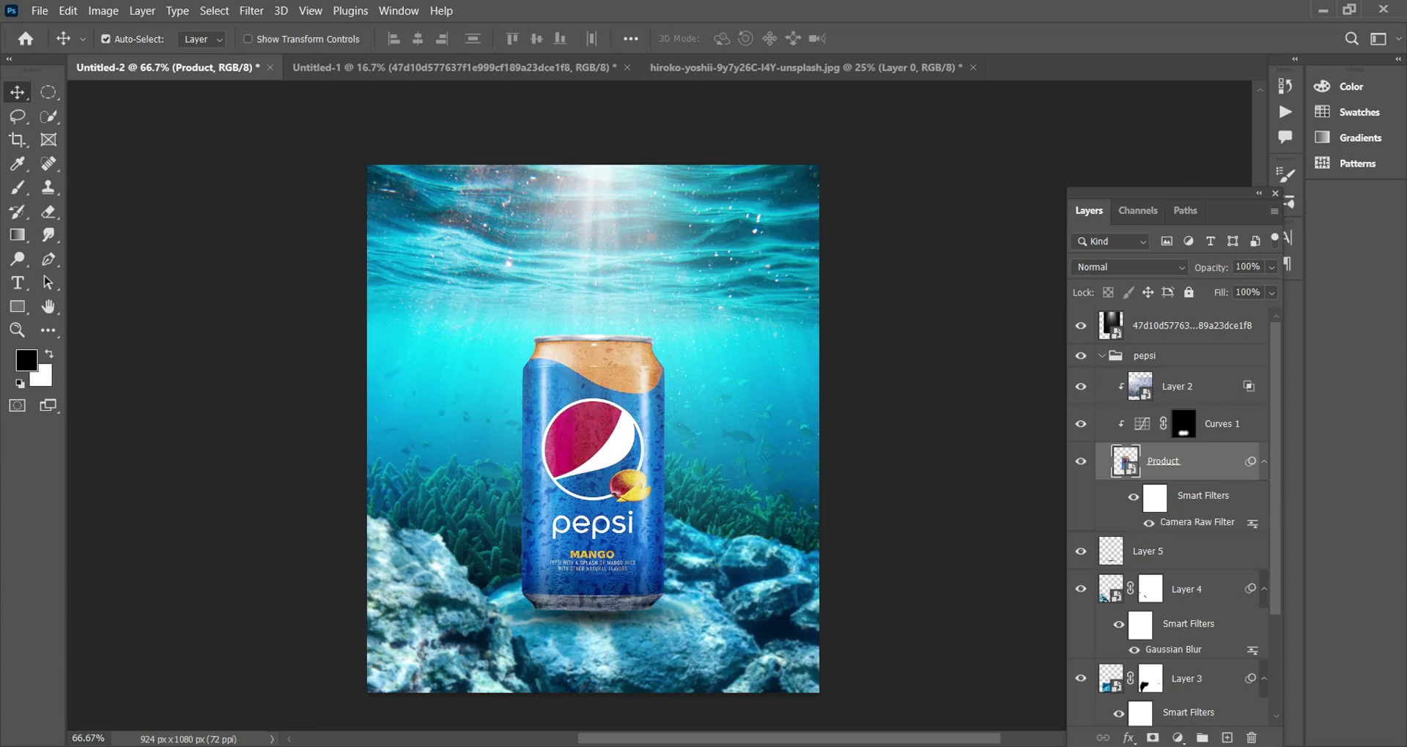
pyautogui.scroll(-2, 593, 415)
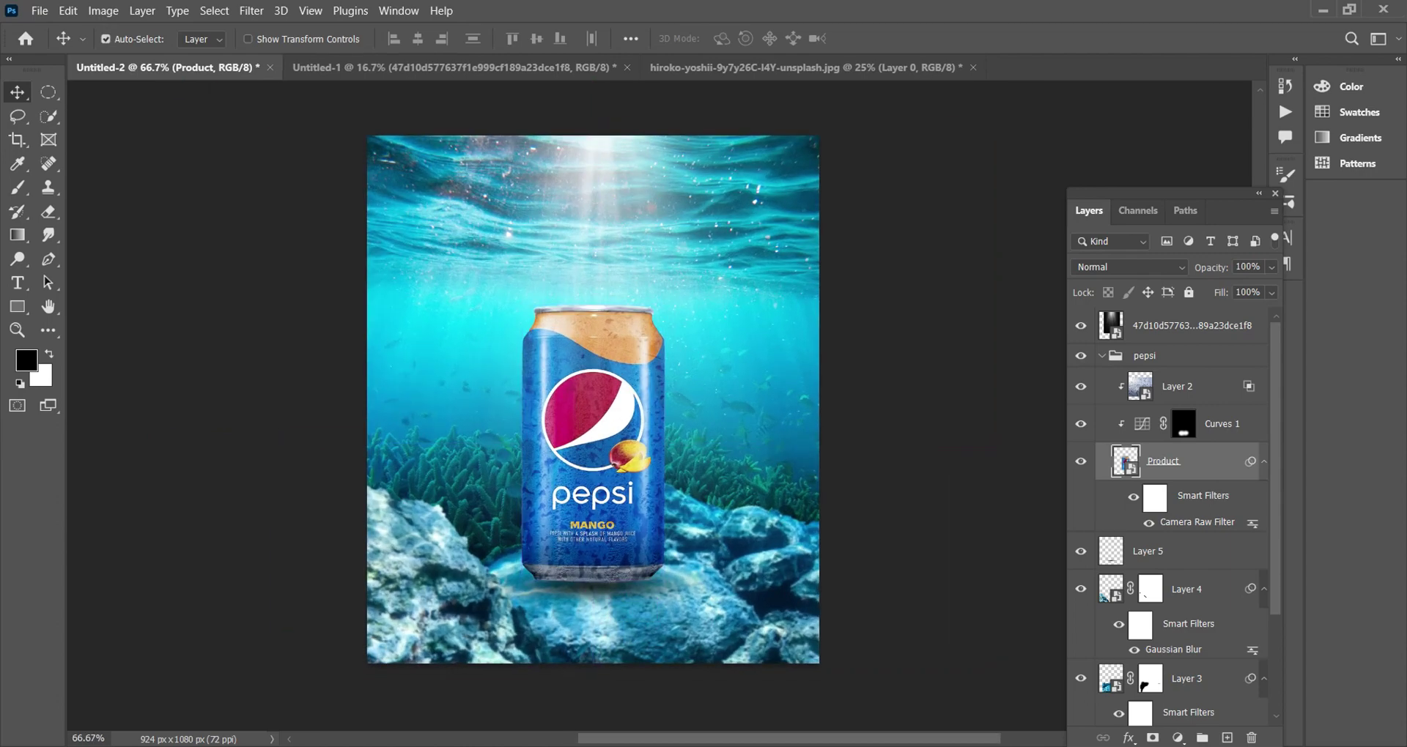
# Step: Add a +1.00 Exposure adjustment to the can and invert its mask
pyautogui.click(1177, 738)
pyautogui.click(1201, 545)
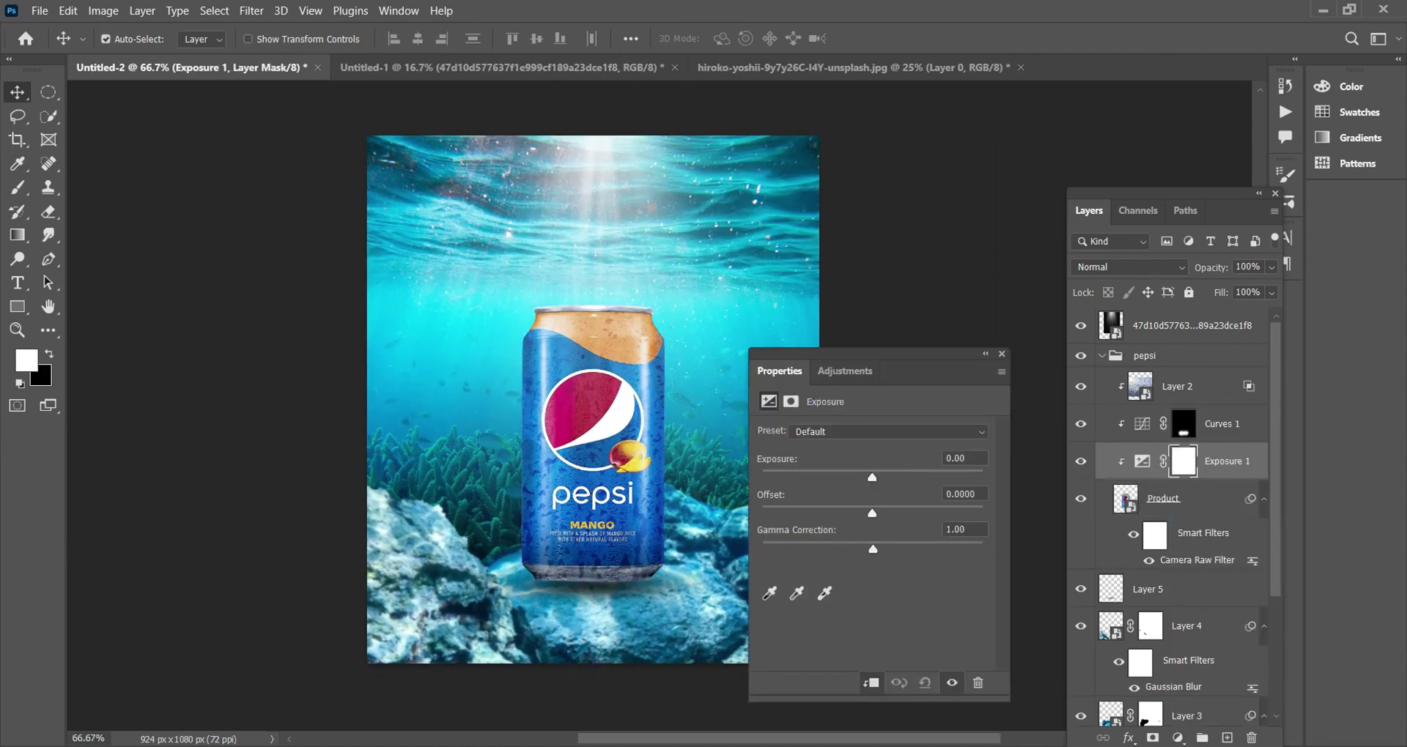
pyautogui.write('1')
pyautogui.press('Return')
pyautogui.click(1001, 354)
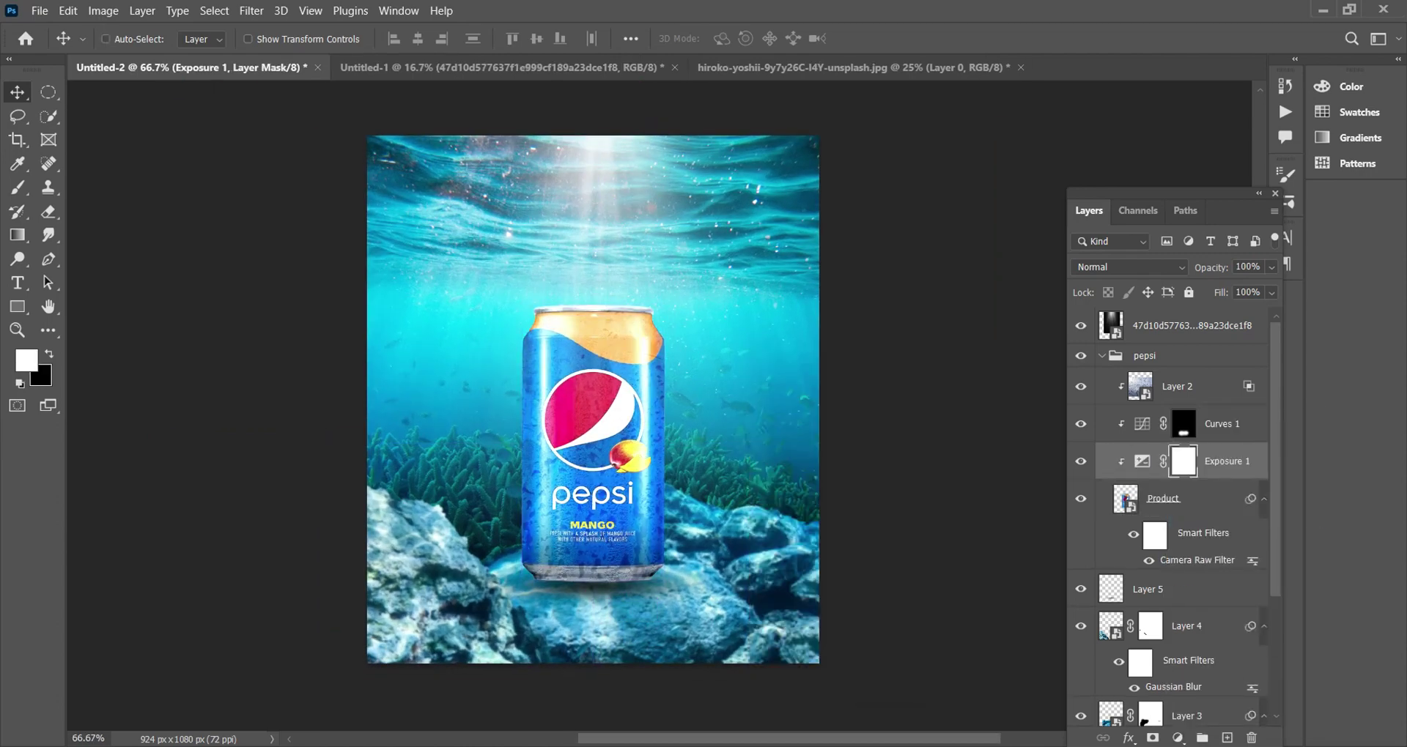
pyautogui.hotkey('ctrl', 'i')
# Step: Paint white with a 95 px brush along the can's top rim and side edges
pyautogui.press('b')
pyautogui.hotkey('ctrl', '+')
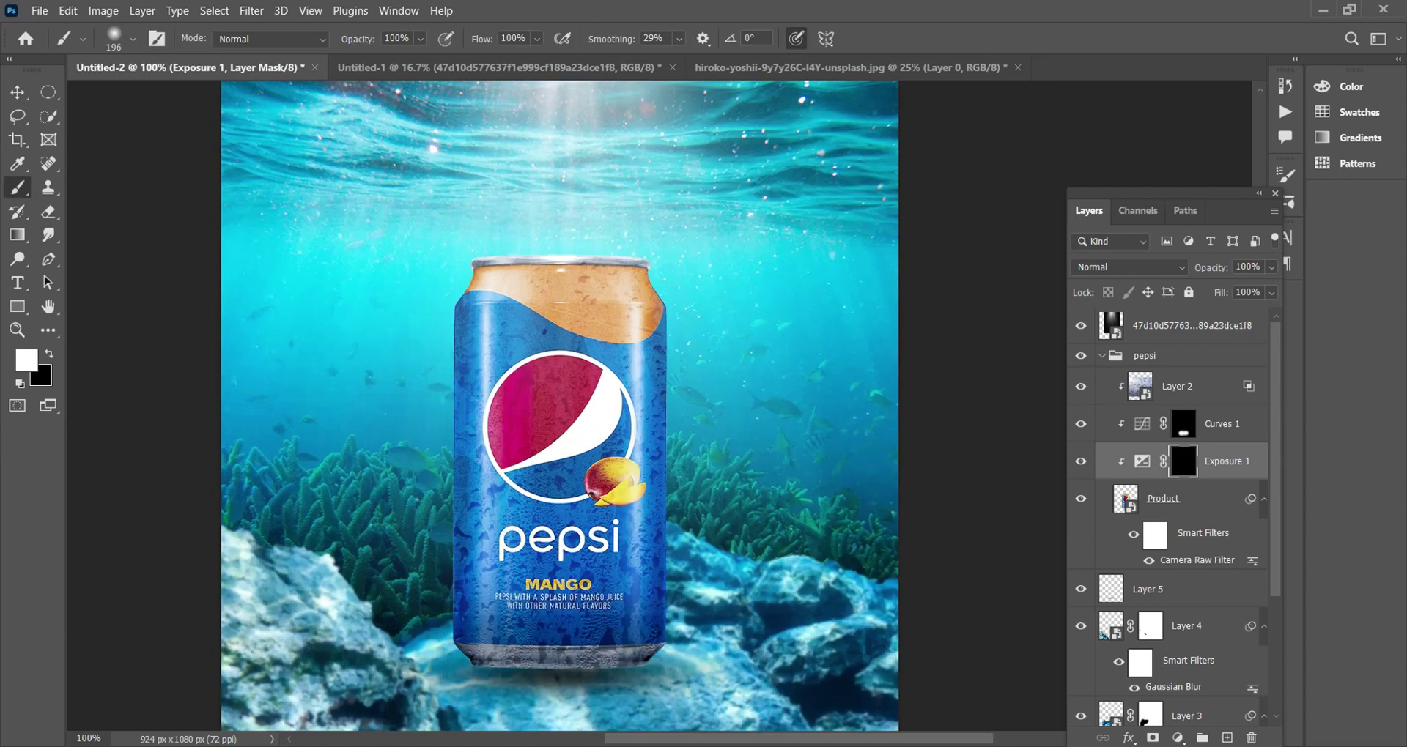
pyautogui.keyDown('alt'); pyautogui.rightClick(496, 210); pyautogui.keyUp('alt')
pyautogui.moveTo(492, 263)
pyautogui.mouseDown()
pyautogui.moveTo(645, 269)
pyautogui.moveTo(658, 472)
pyautogui.mouseUp()
pyautogui.moveTo(475, 271); pyautogui.dragTo(464, 466)
pyautogui.scroll(-1, 464, 466)
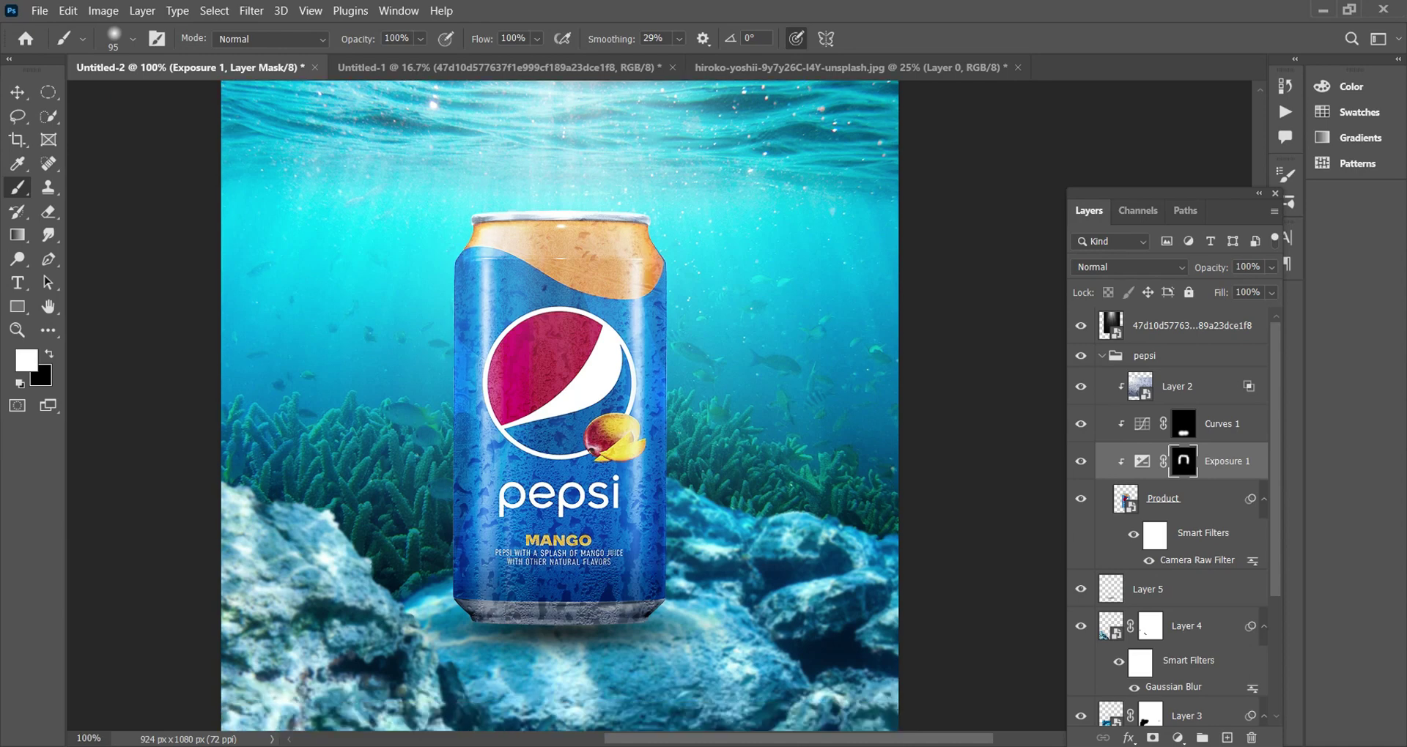
pyautogui.scroll(3, 559, 403)
pyautogui.hotkey('ctrl', '-')
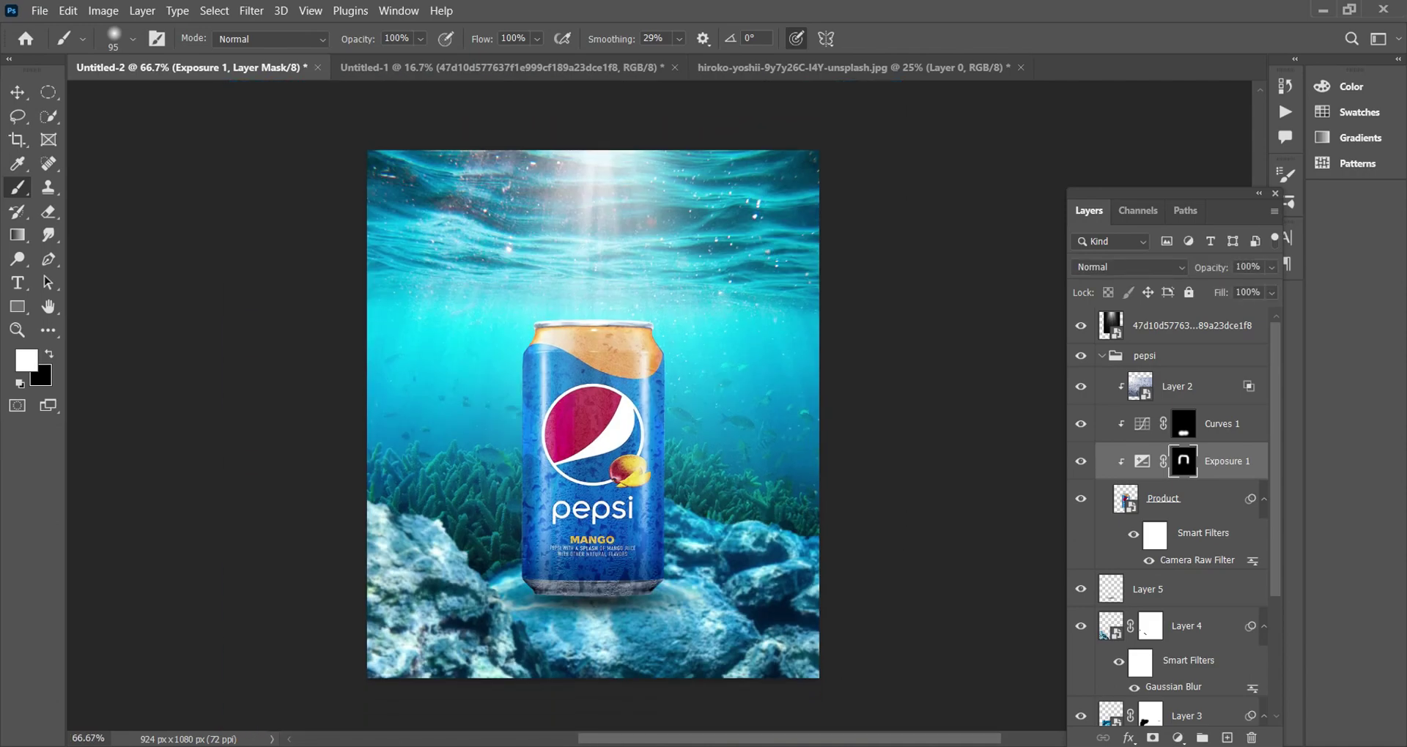
pyautogui.hotkey('ctrl', '-')
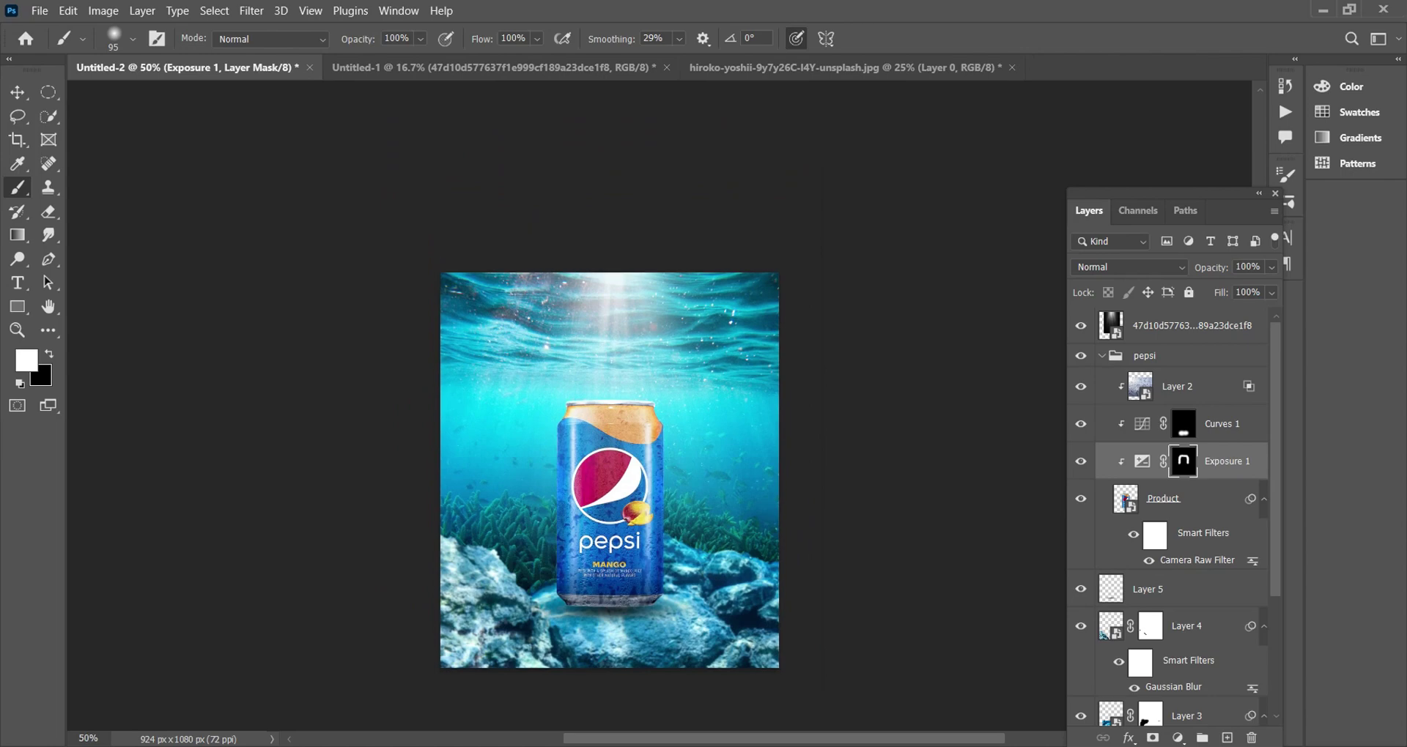
pyautogui.scroll(-3, 610, 440)
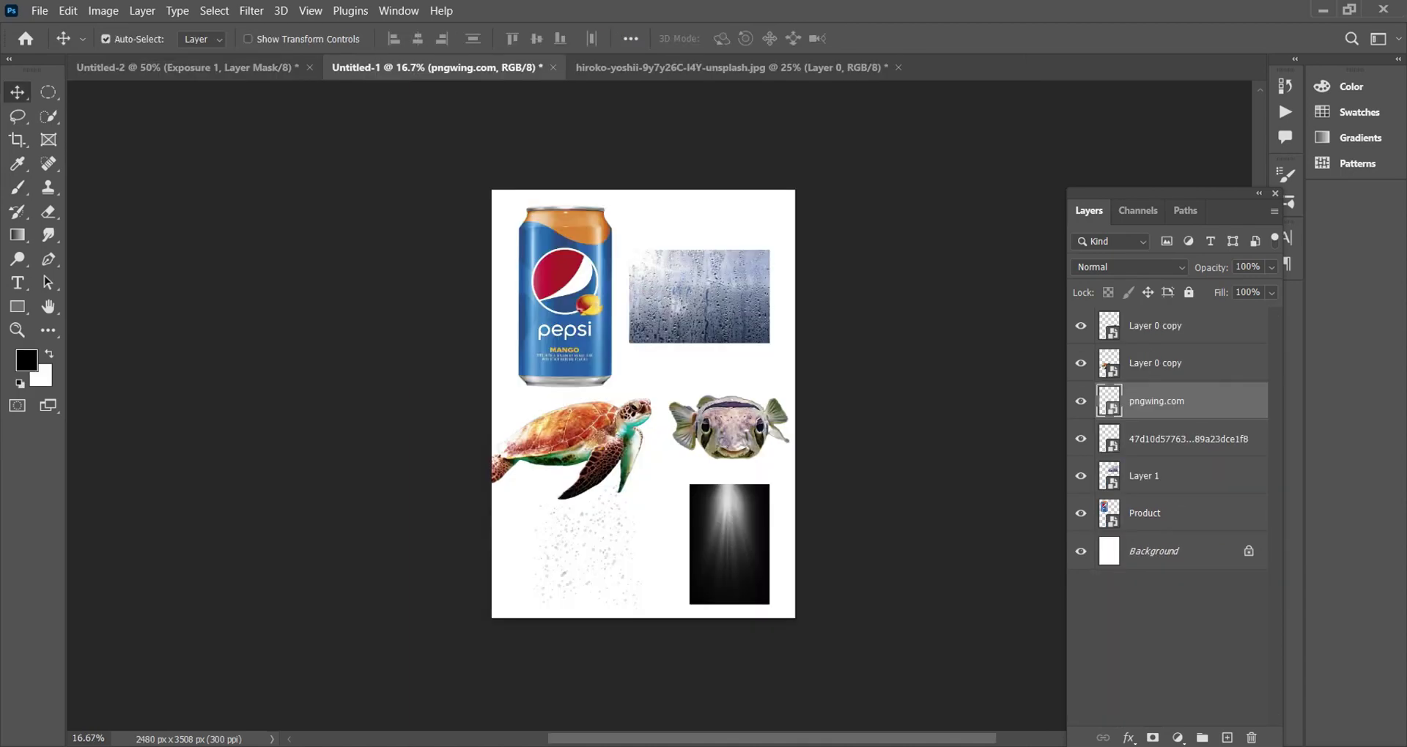
# Step: Paste the pngwing.com image above pepsi in Linear Dodge (Add), moved down about 157 px
pyautogui.click(1158, 355)
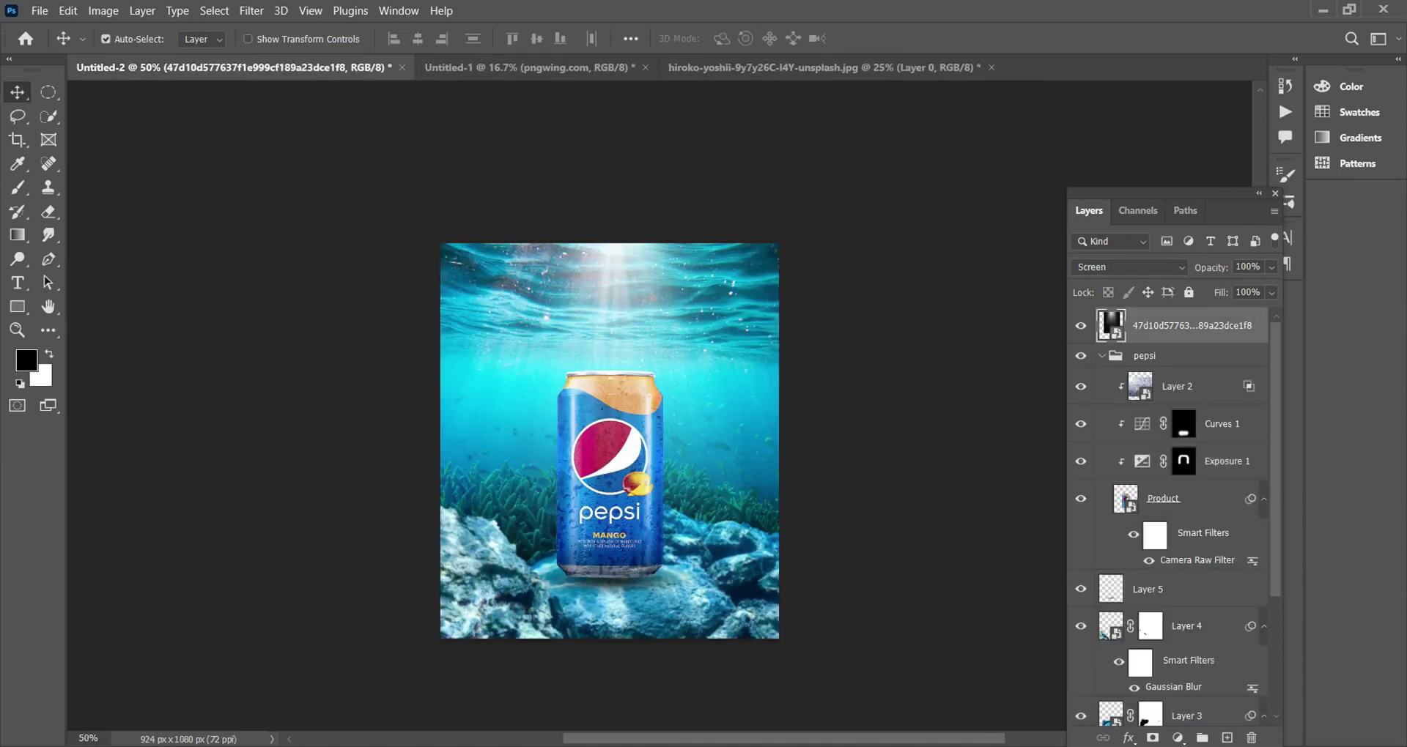
pyautogui.click(1102, 356)
pyautogui.hotkey('ctrl', 'v')
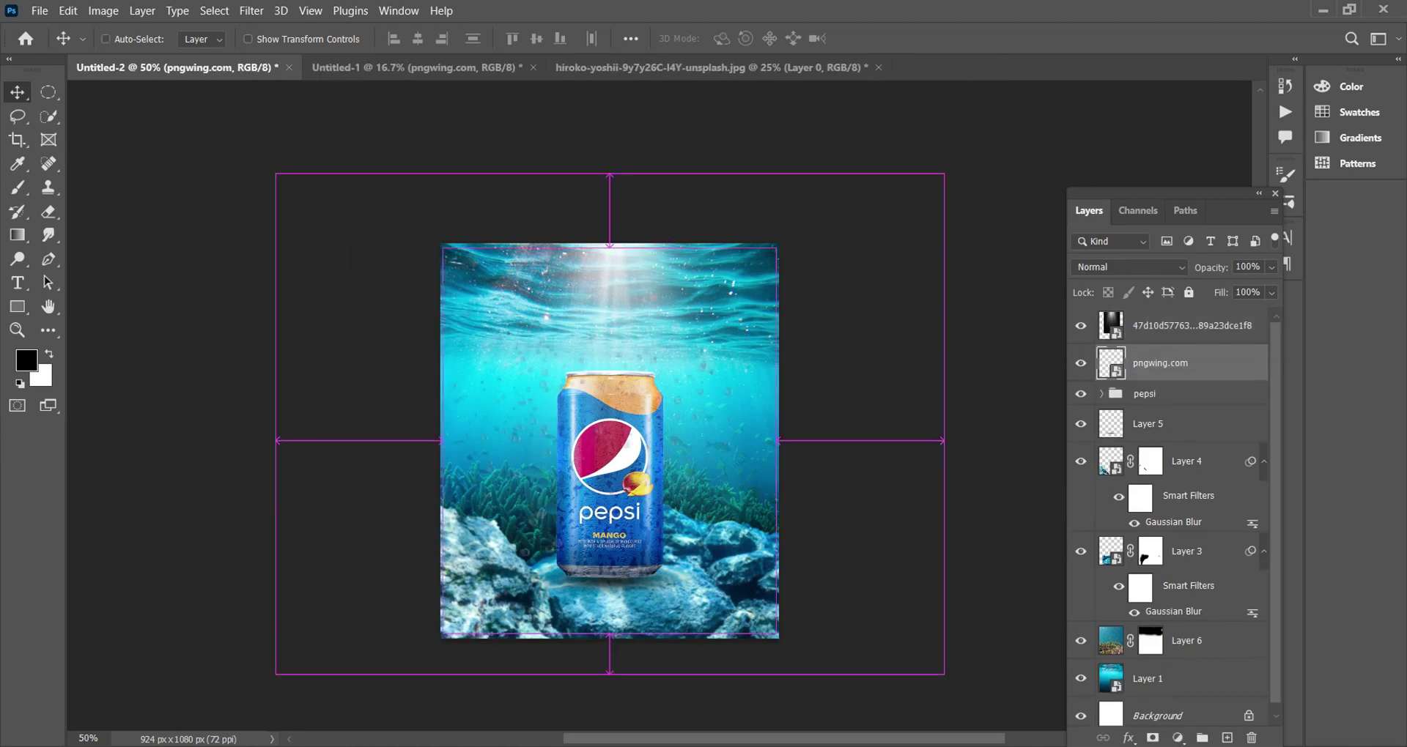
pyautogui.click(1128, 266)
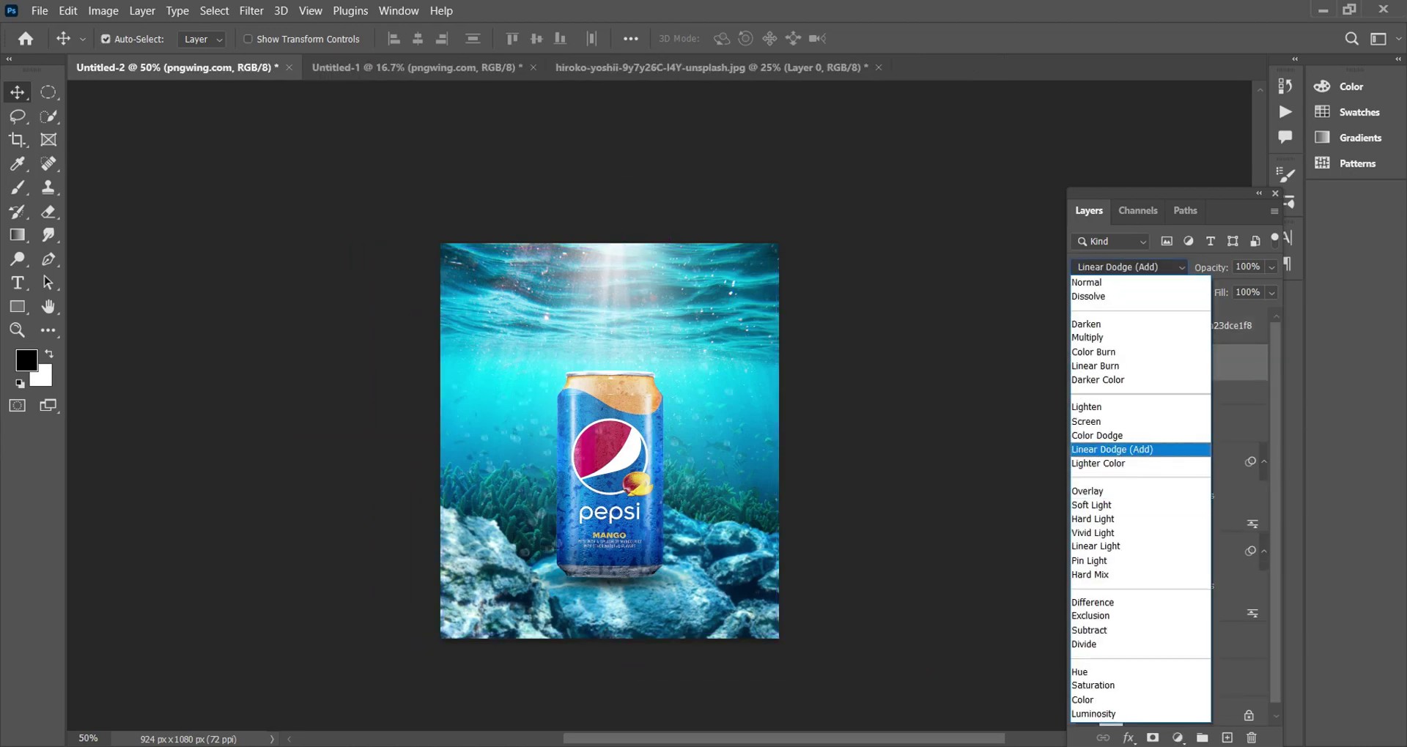
pyautogui.click(1121, 451)
pyautogui.hotkey('ctrl', 't')
pyautogui.moveTo(661, 353); pyautogui.dragTo(670, 409)
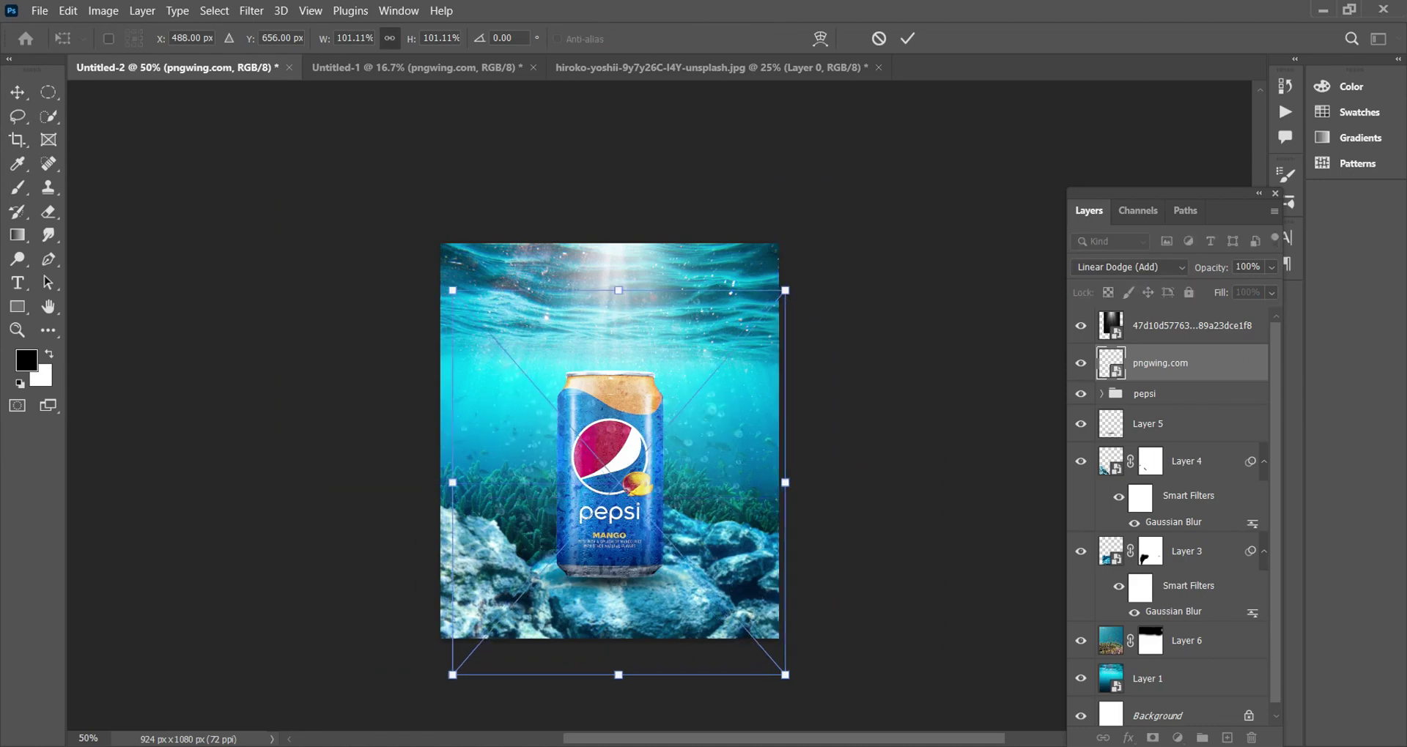
pyautogui.press('Return')
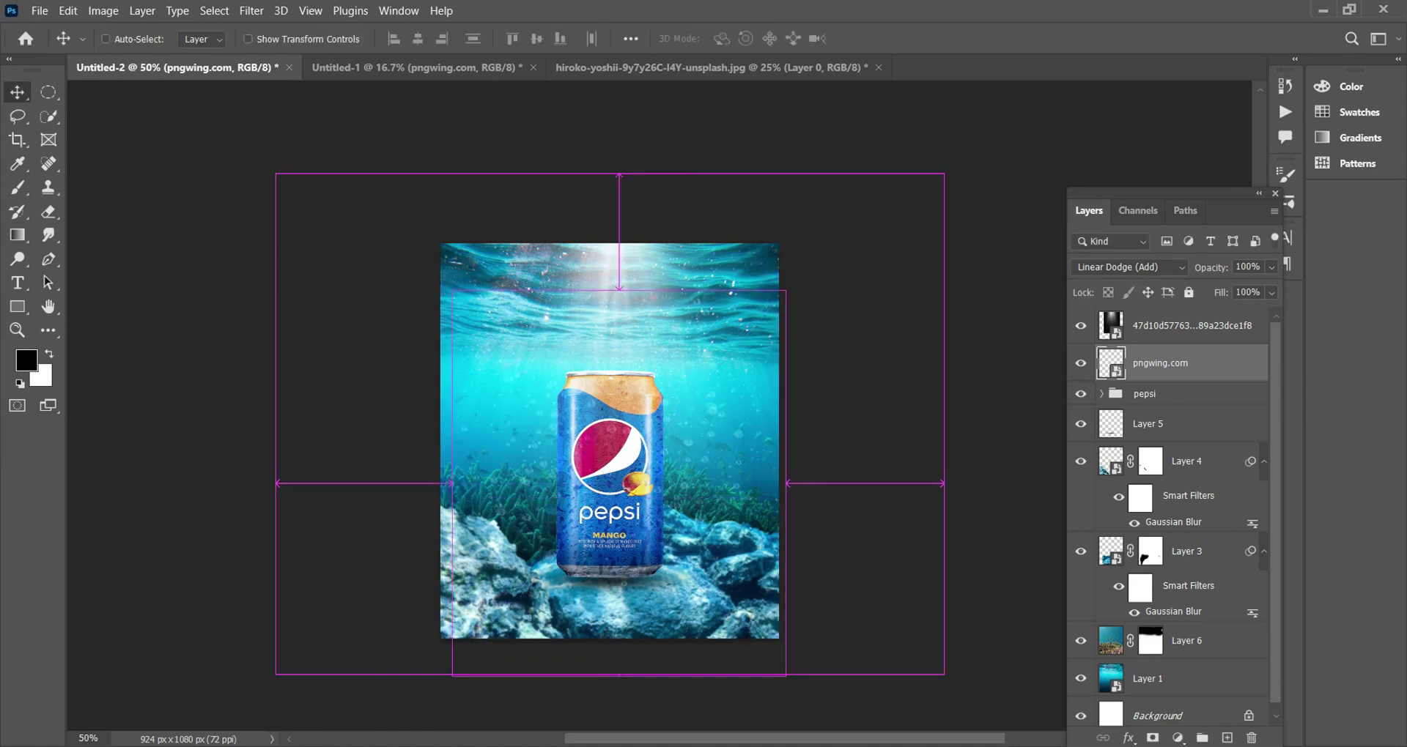
pyautogui.scroll(1, 660, 625)
# Step: Mask pngwing.com, painting black at the can's base and, with a 210 px brush, the upper corners
pyautogui.click(1152, 737)
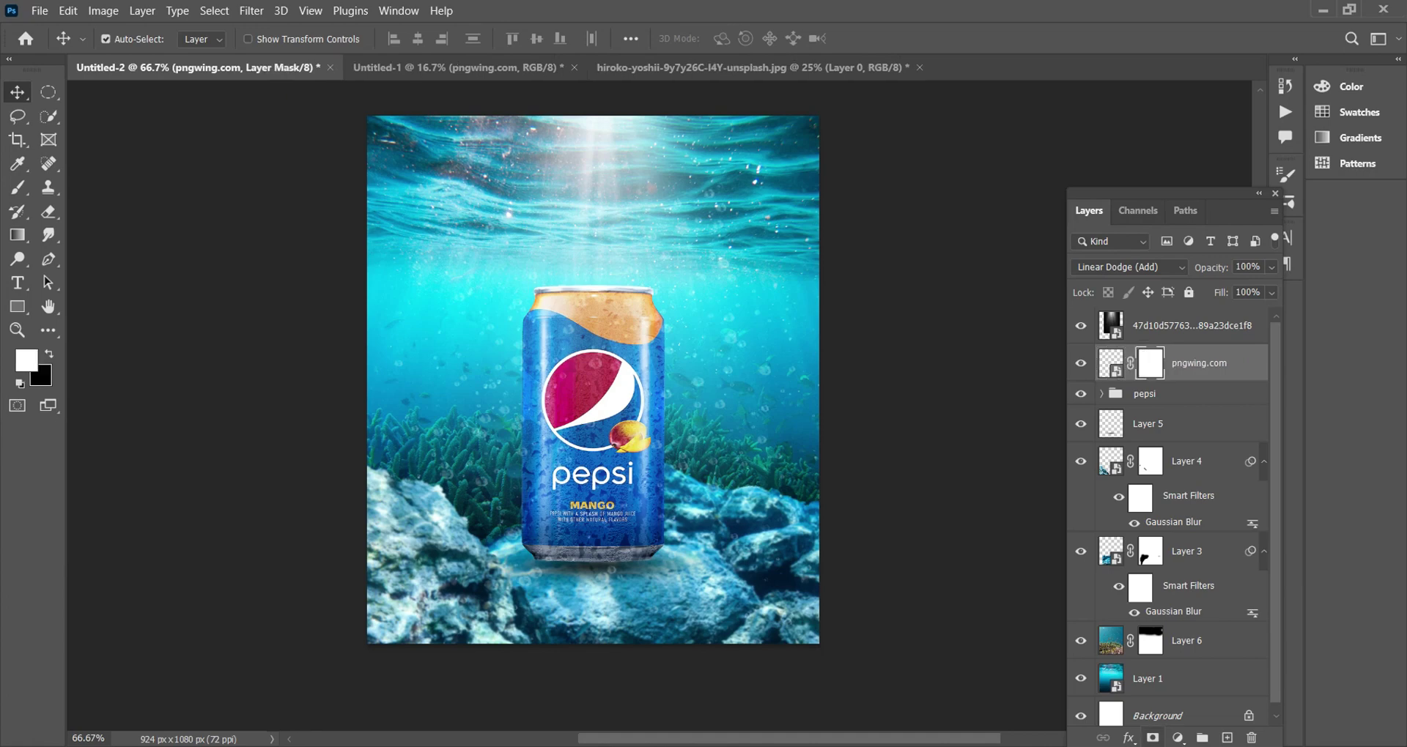
pyautogui.press('b')
pyautogui.click(605, 574)
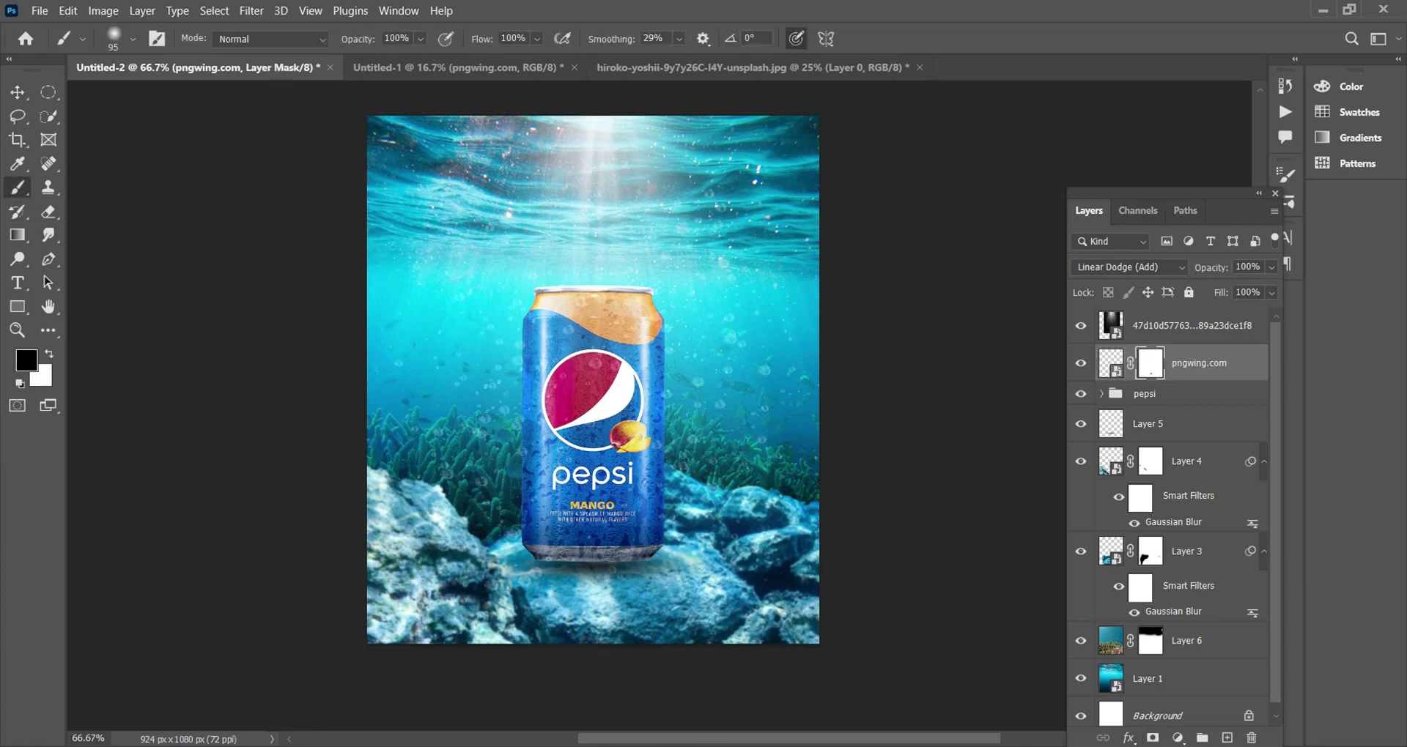
pyautogui.moveTo(491, 587); pyautogui.dragTo(427, 620)
pyautogui.scroll(3, 594, 440)
pyautogui.moveTo(638, 257); pyautogui.dragTo(659, 256)
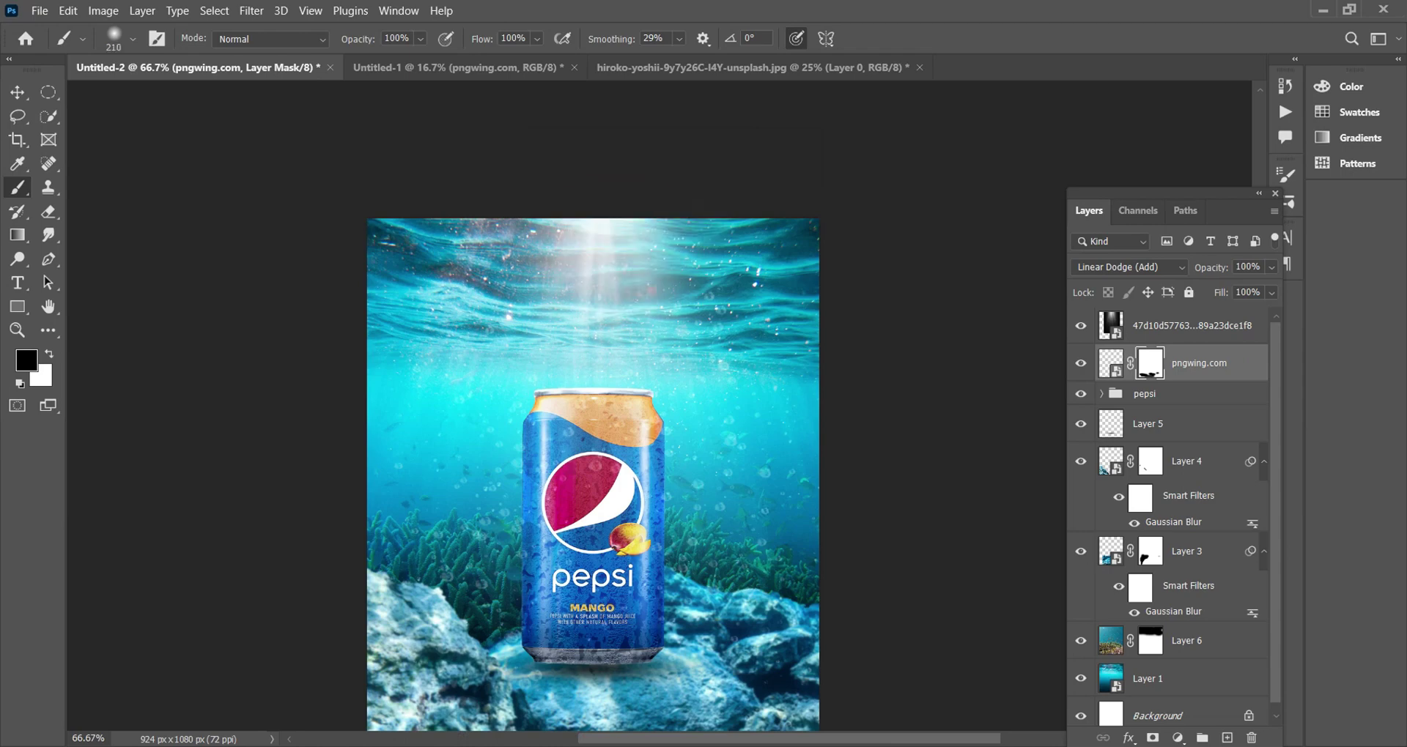
pyautogui.click(720, 310)
pyautogui.click(490, 330)
pyautogui.scroll(-1, 592, 460)
# Step: Review the poster at 50% to 100% zoom, then select Layer 5
pyautogui.hotkey('ctrl', '-')
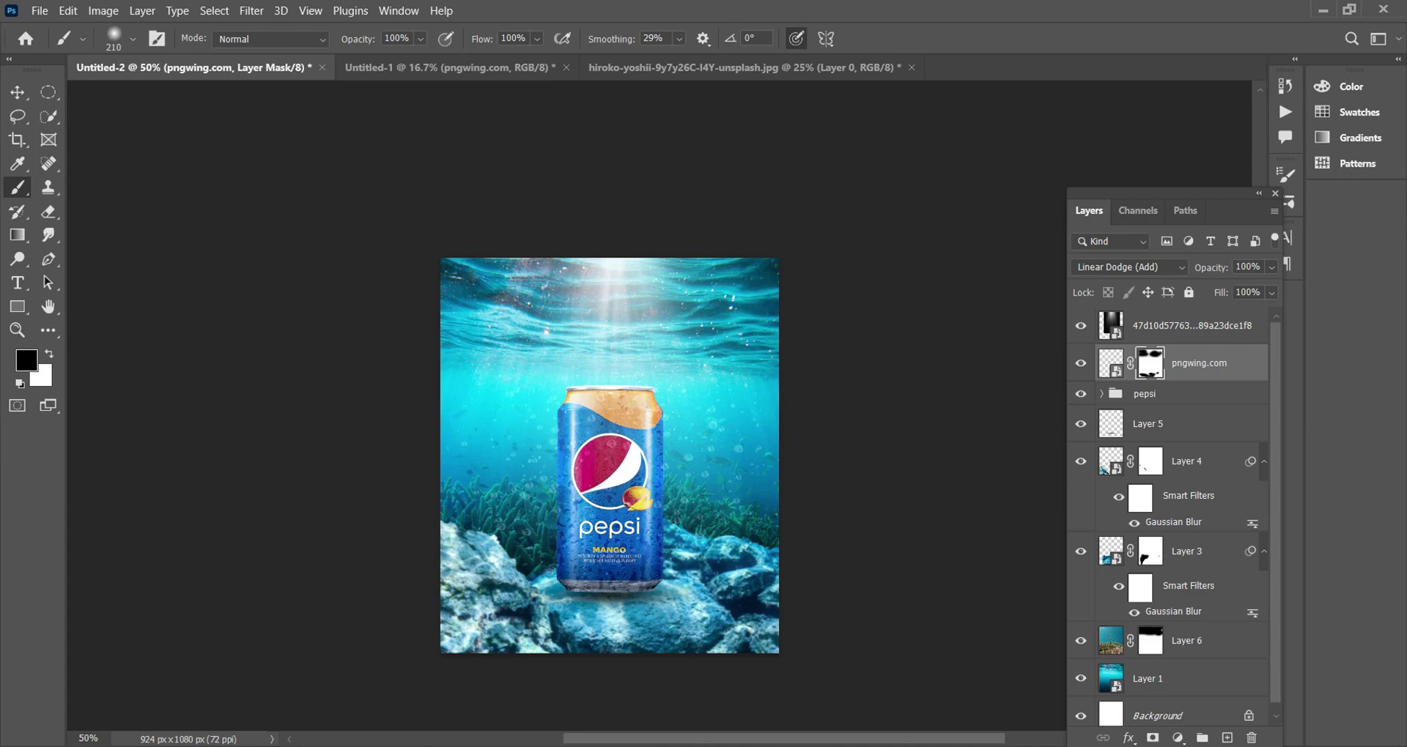
pyautogui.scroll(-1, 610, 449)
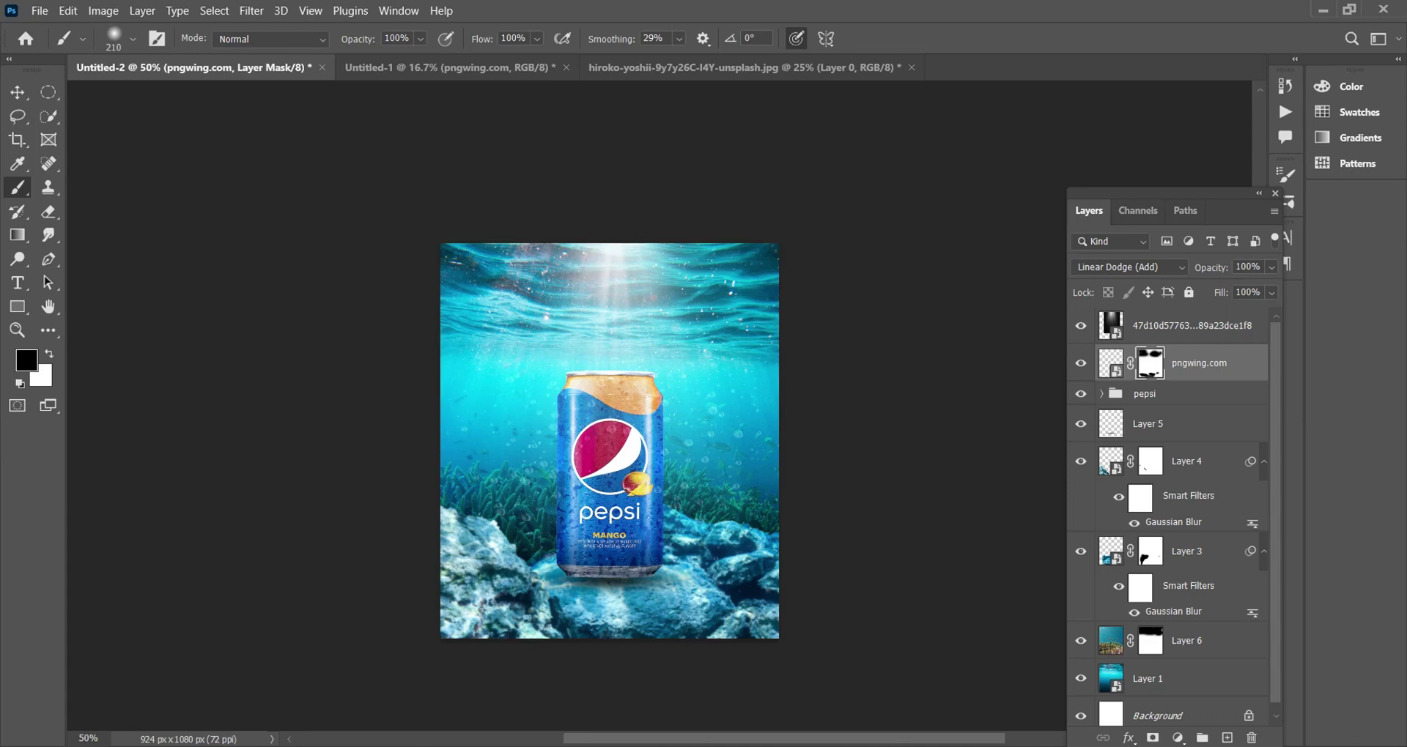
pyautogui.scroll(-1, 610, 440)
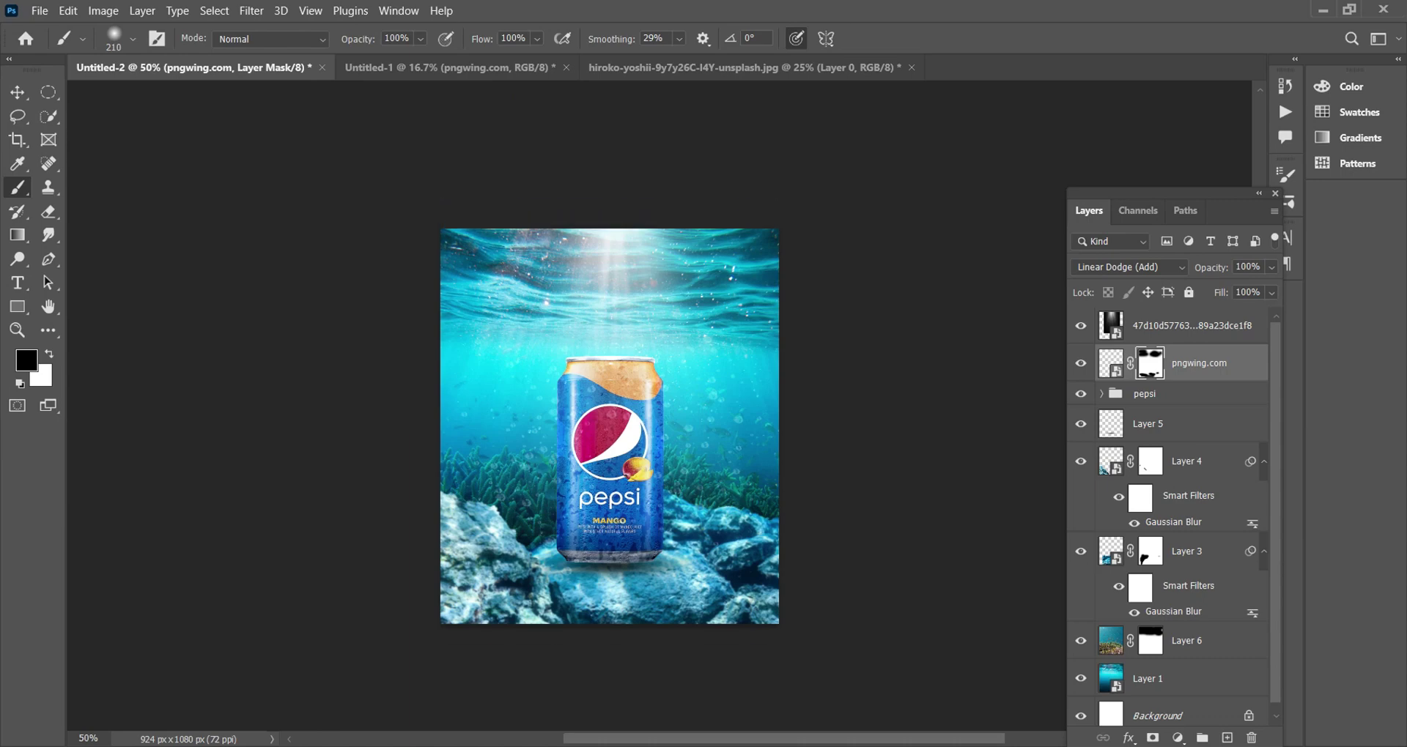
pyautogui.press('v')
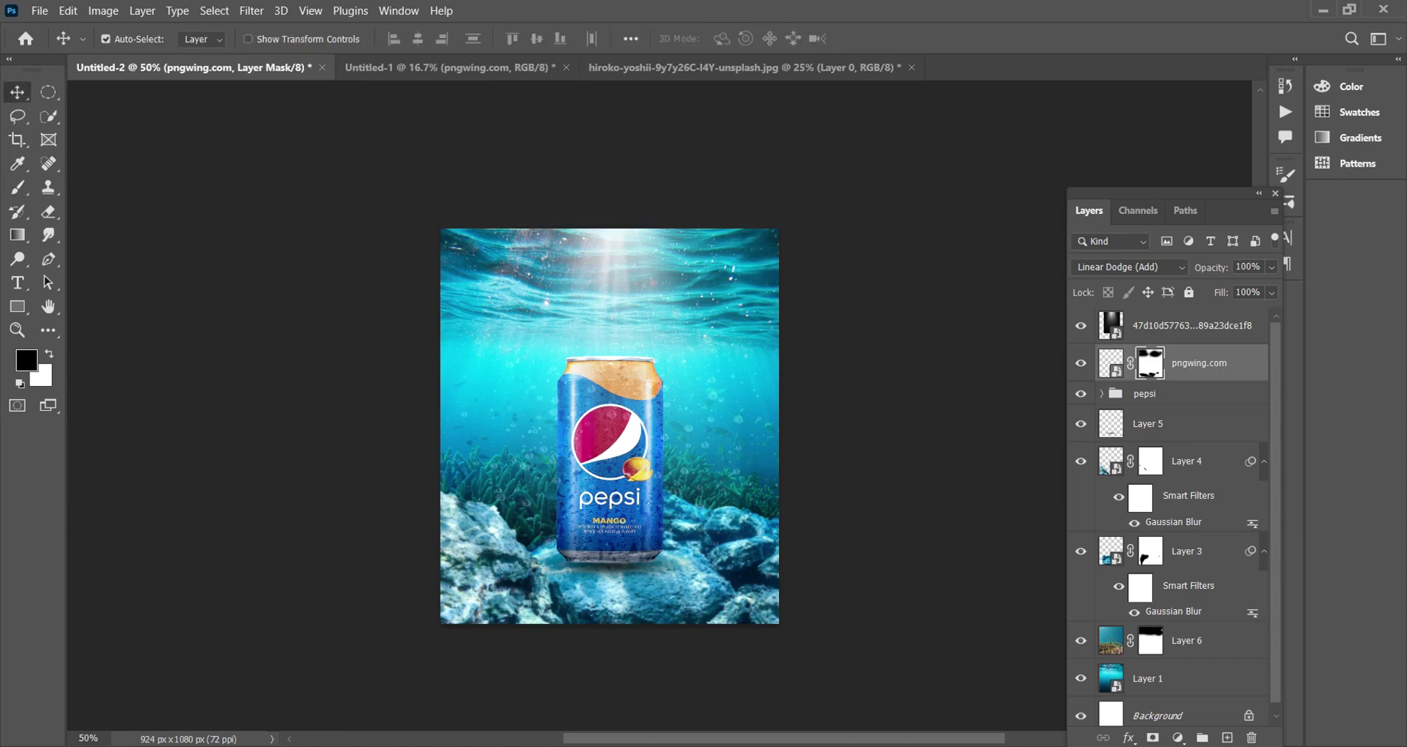
pyautogui.hotkey('ctrl', '+')
pyautogui.scroll(-2, 593, 433)
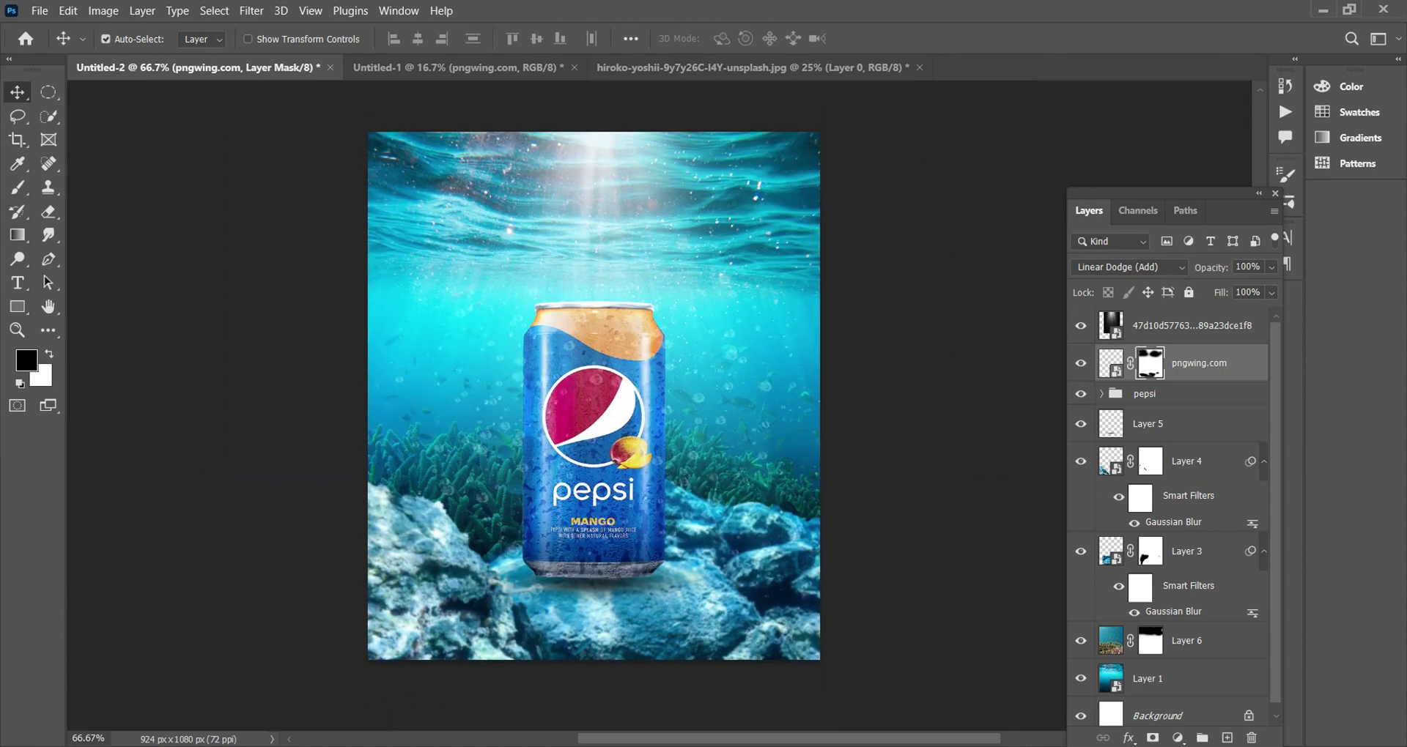
pyautogui.hotkey('ctrl', '-')
pyautogui.hotkey('ctrl', '+')
pyautogui.hotkey('ctrl', '-')
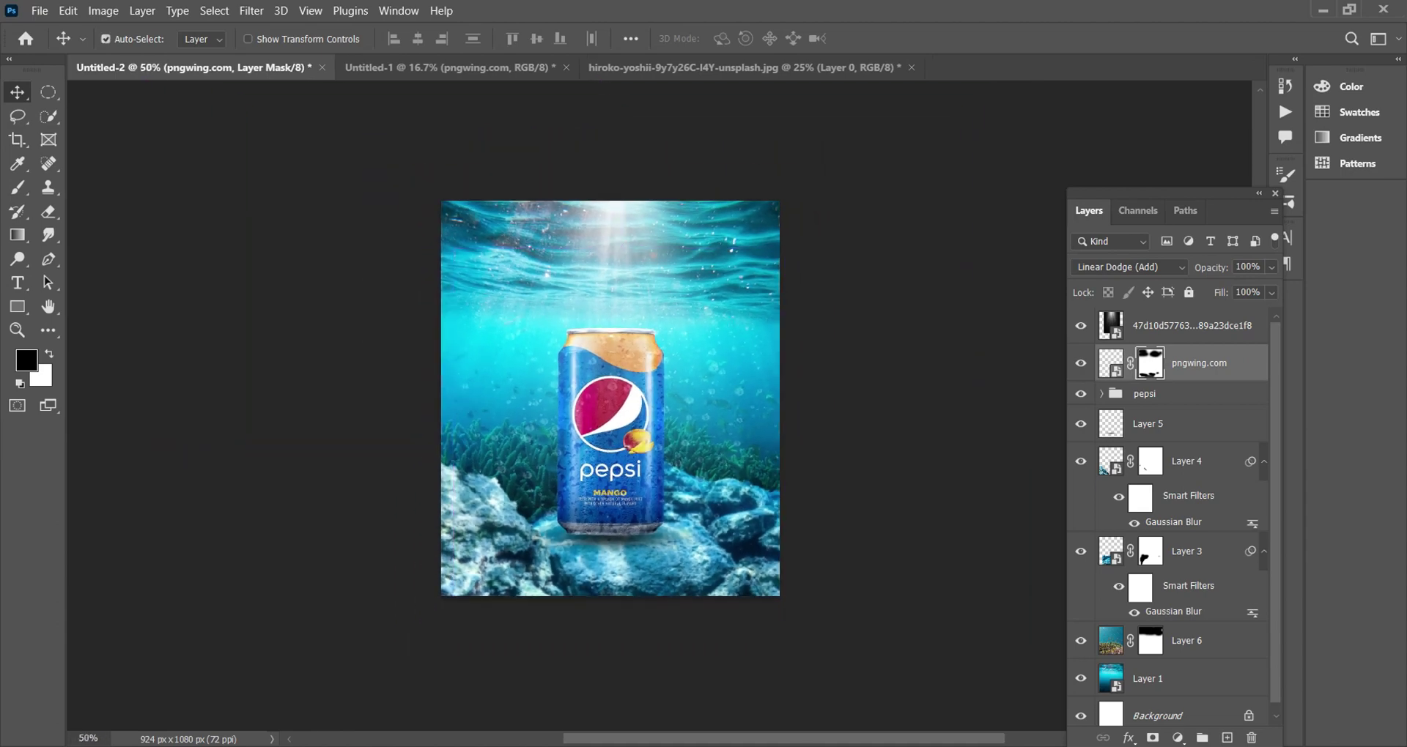
pyautogui.scroll(2, 610, 414)
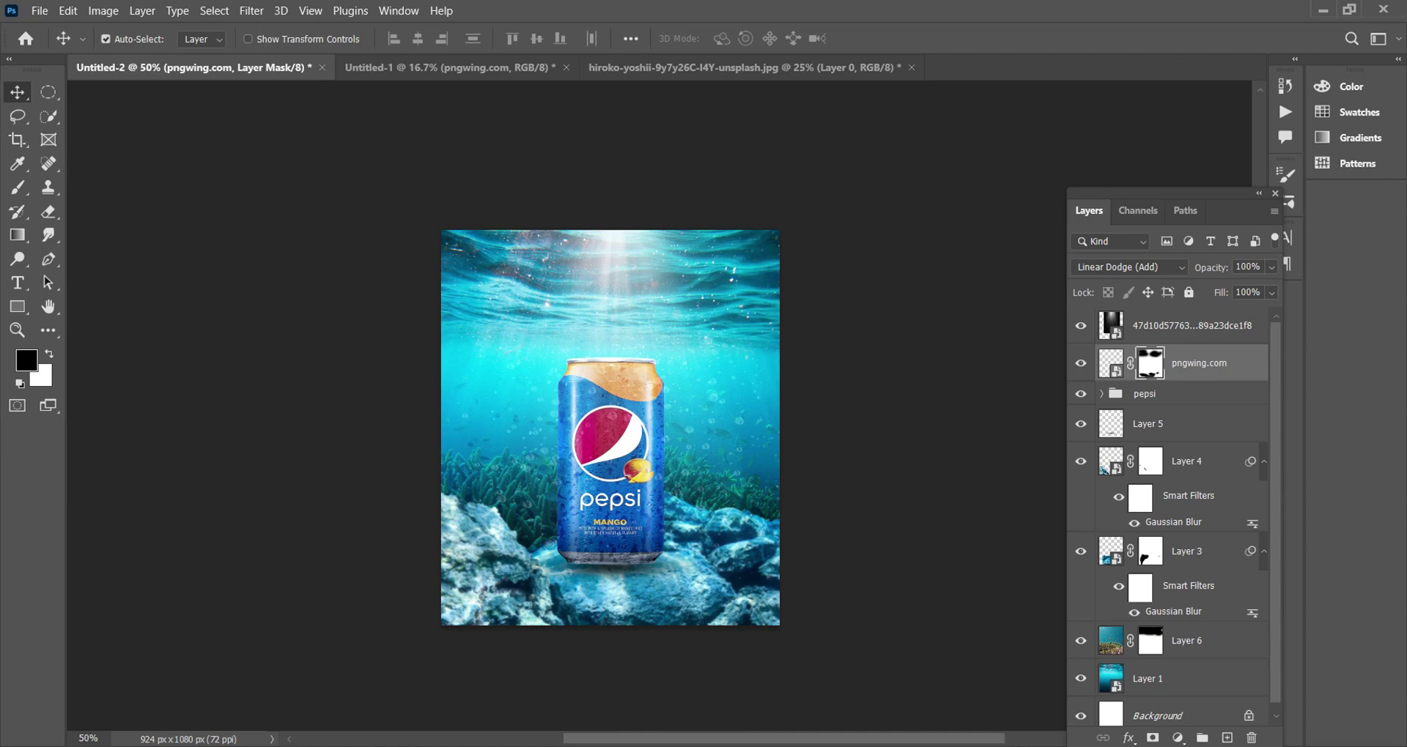
pyautogui.hotkey('ctrl', '+')
pyautogui.hotkey('ctrl', '+')
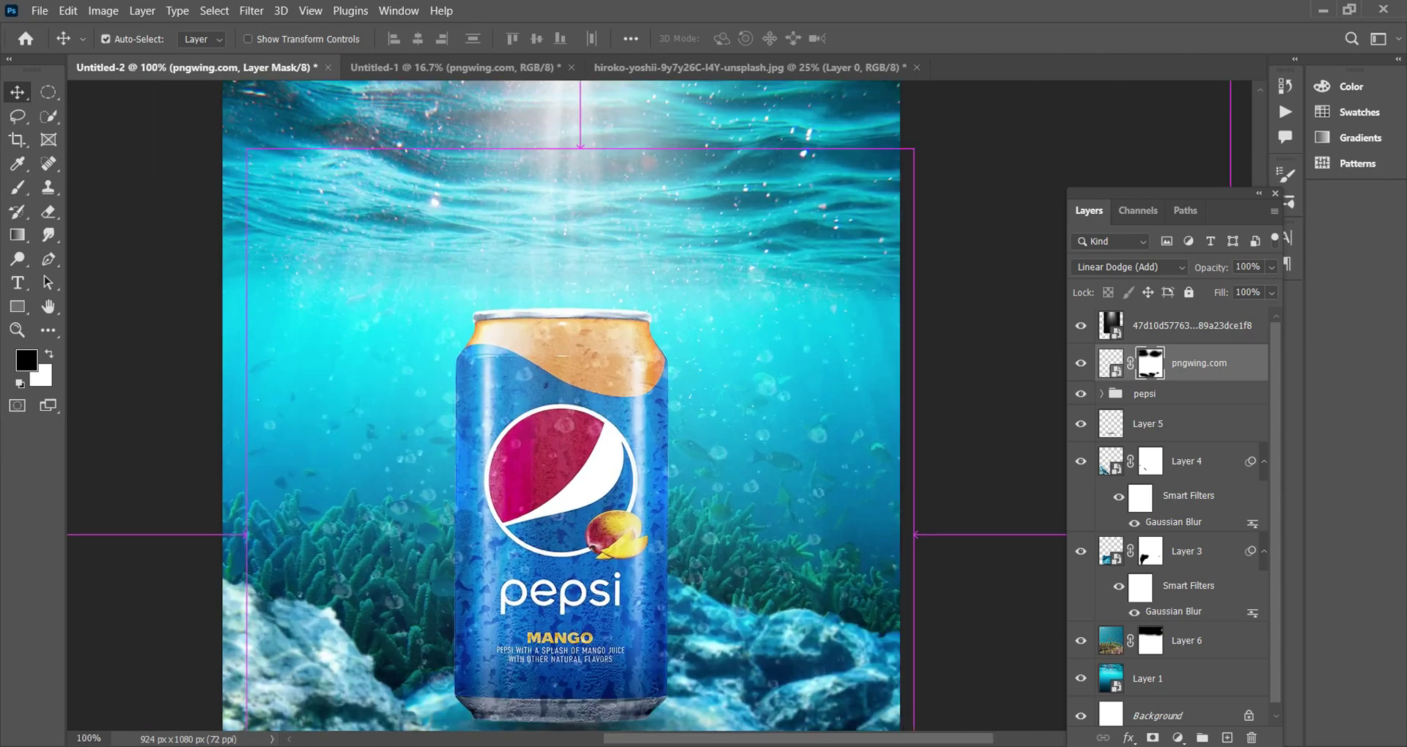
pyautogui.click(1147, 424)
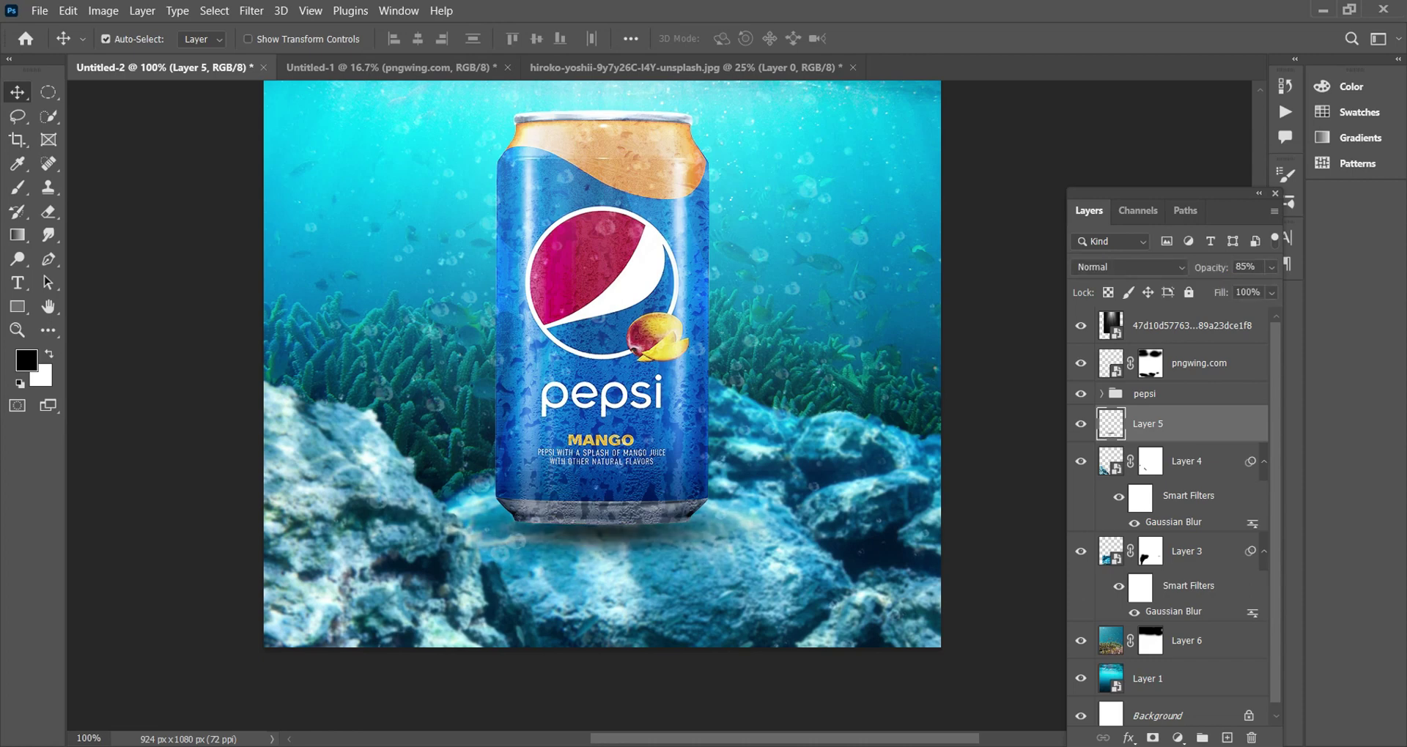
# Step: Add a mask to Layer 5 and paint a spot out with a 98 px black brush
pyautogui.click(1153, 738)
pyautogui.press('b')
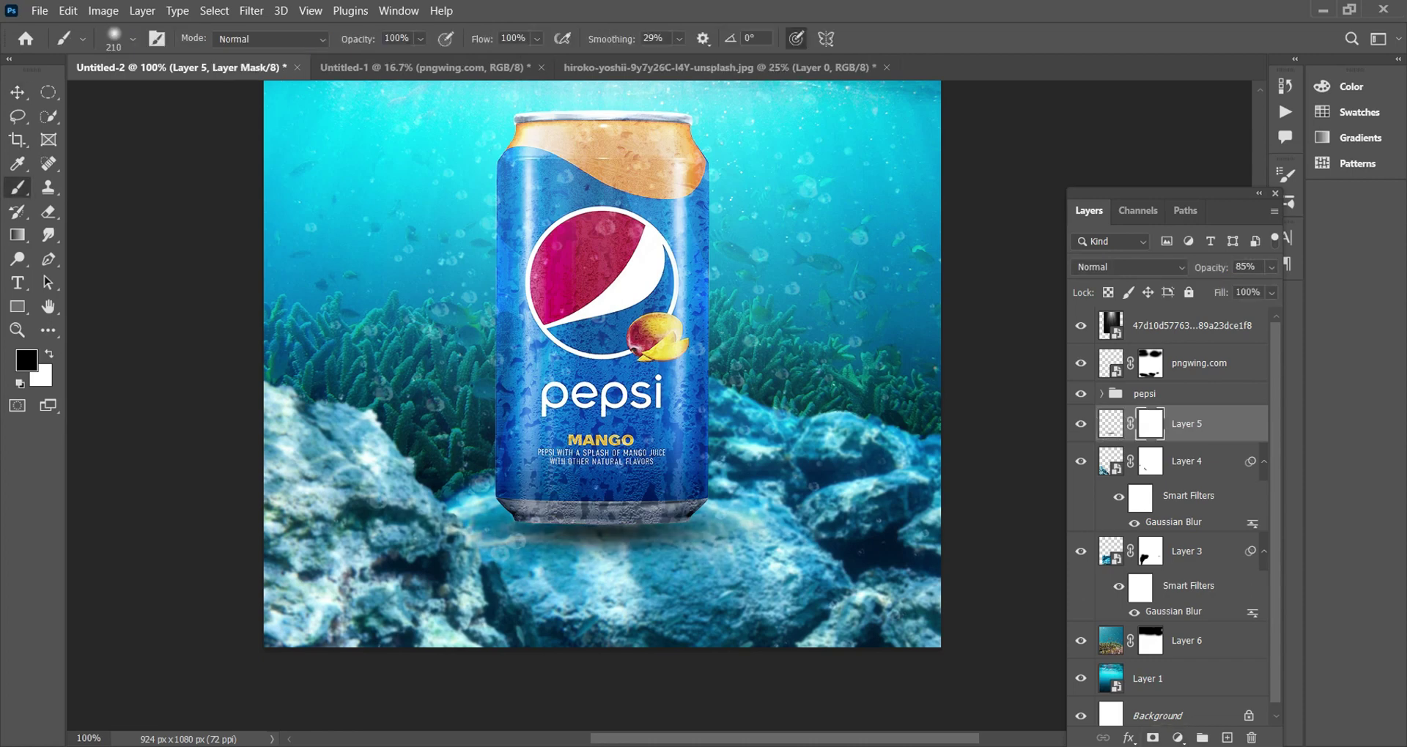
pyautogui.press('[')
pyautogui.press('[')
pyautogui.press('[')
pyautogui.click(412, 594)
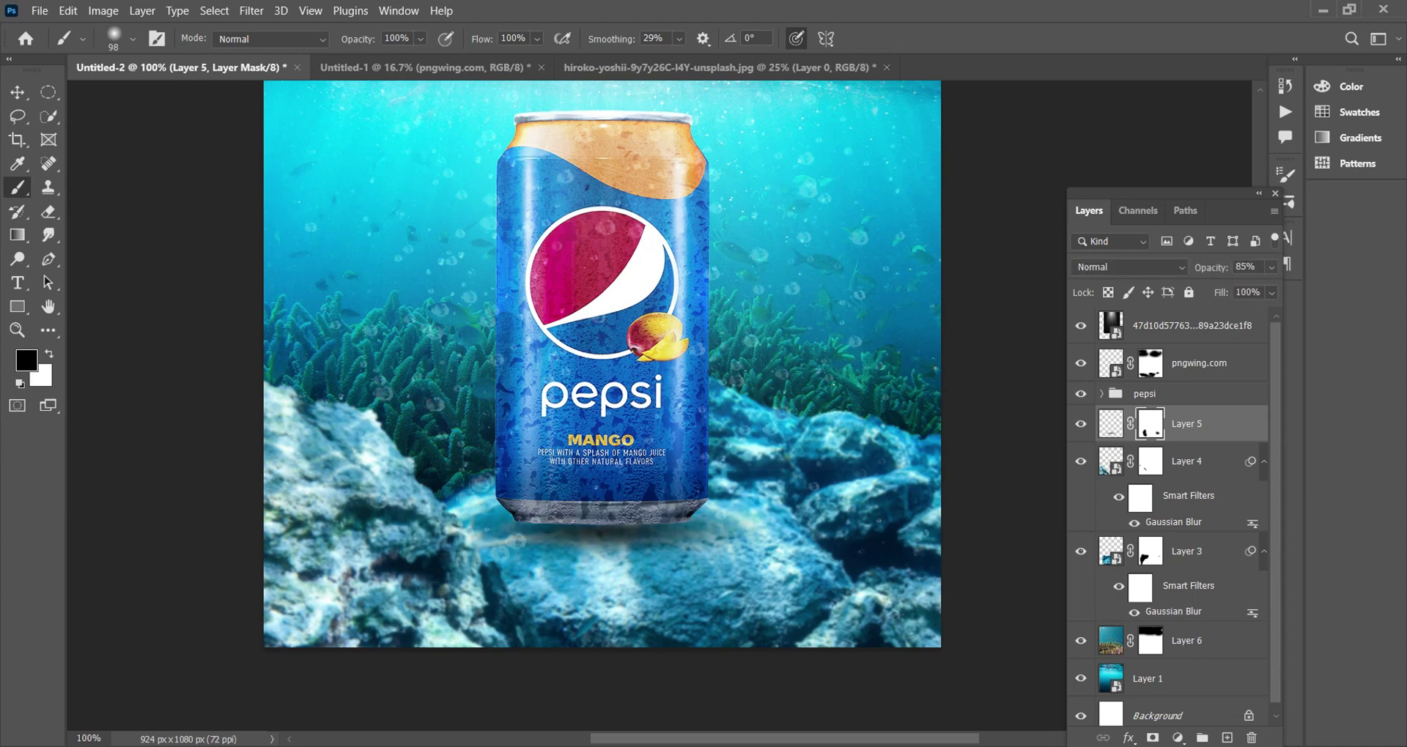
pyautogui.scroll(3, 601, 367)
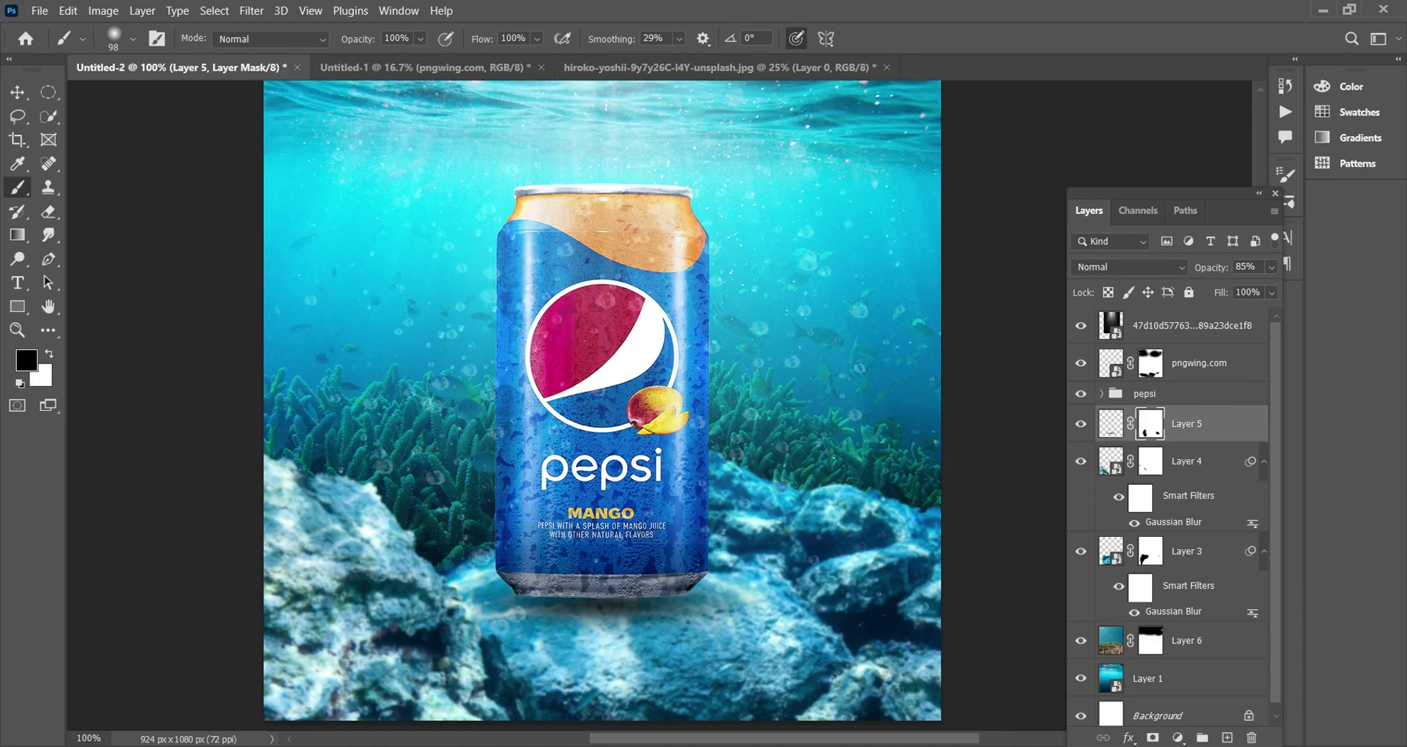
# Step: Zoom out to 50% to review the poster and select Layer 6
pyautogui.hotkey('ctrl', '-')
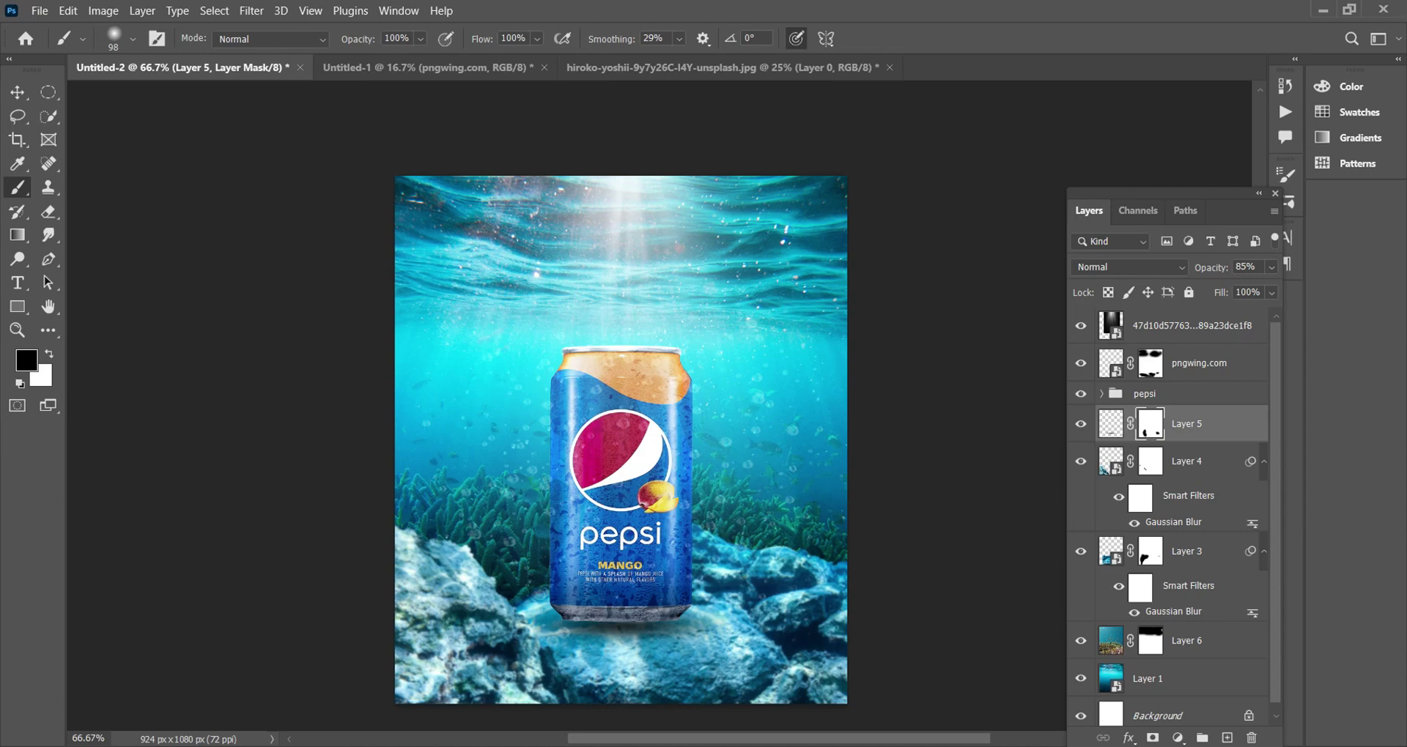
pyautogui.scroll(1, 621, 440)
pyautogui.hotkey('ctrl', '-')
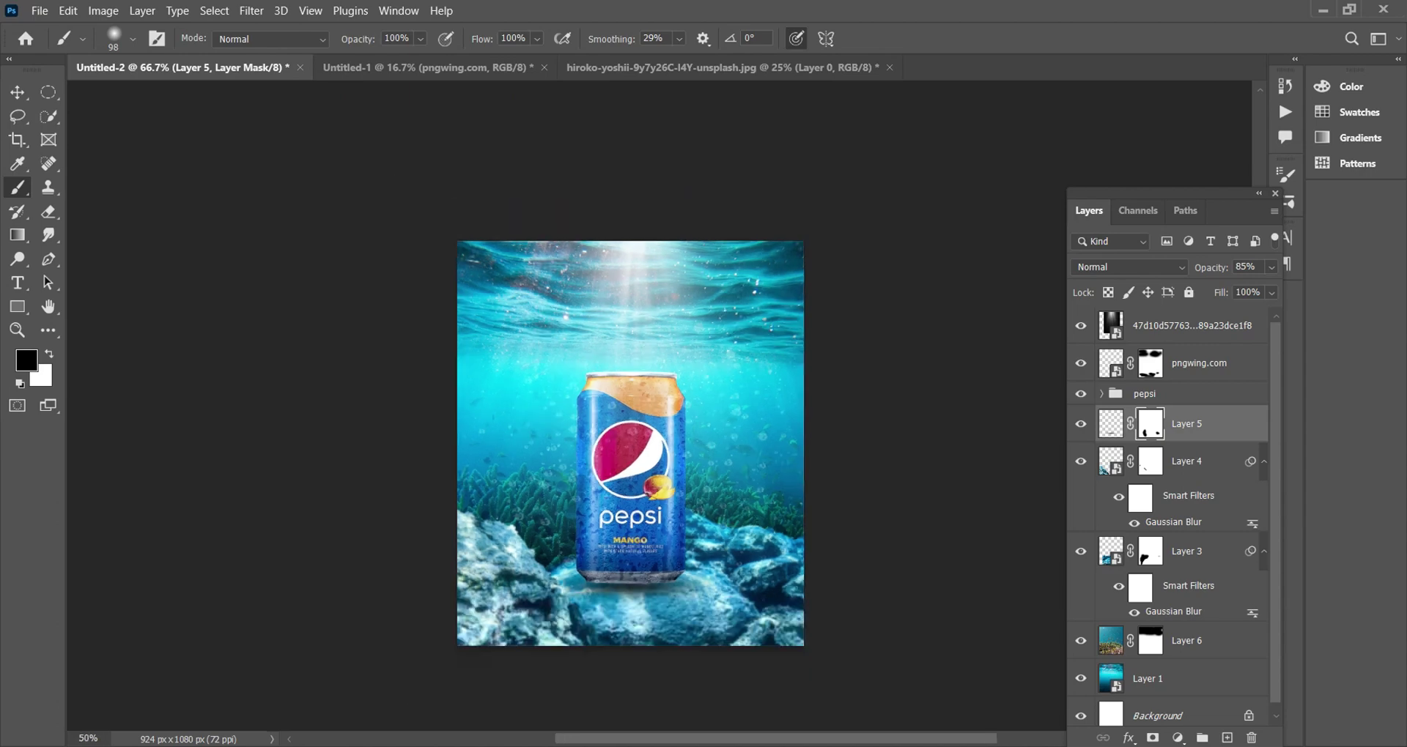
pyautogui.scroll(1, 631, 472)
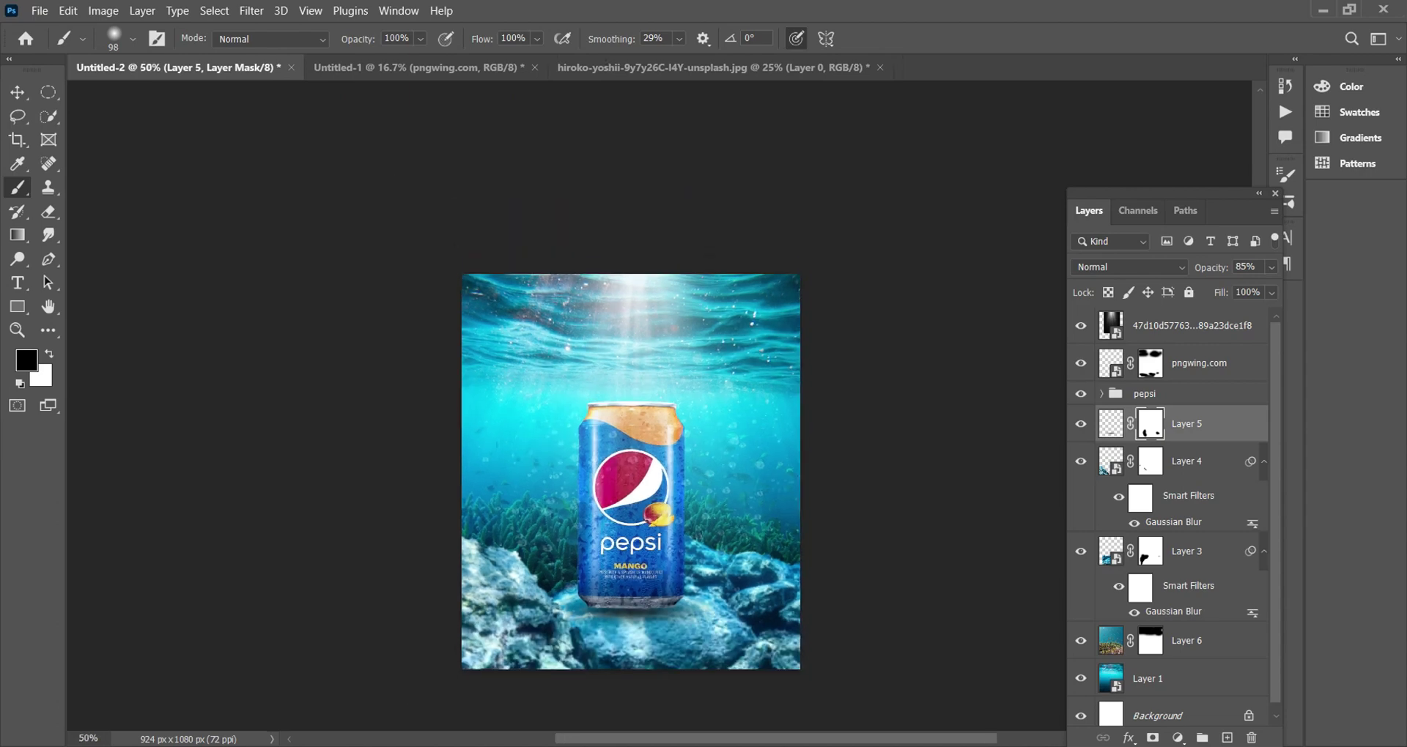
pyautogui.press('v')
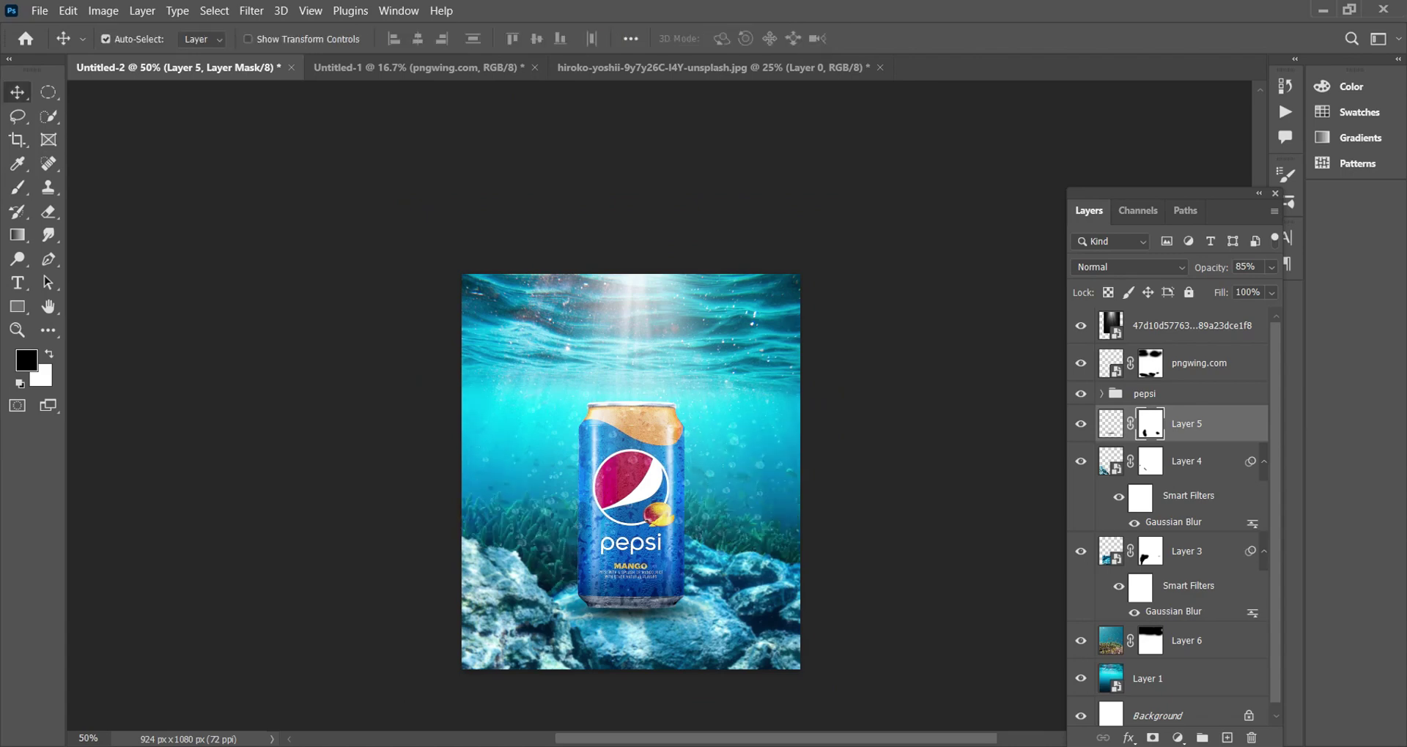
pyautogui.click(1187, 641)
# Step: Apply a 2.3 px Gaussian Blur to Layer 6, then select Layer 3
pyautogui.click(251, 10)
pyautogui.click(520, 297)
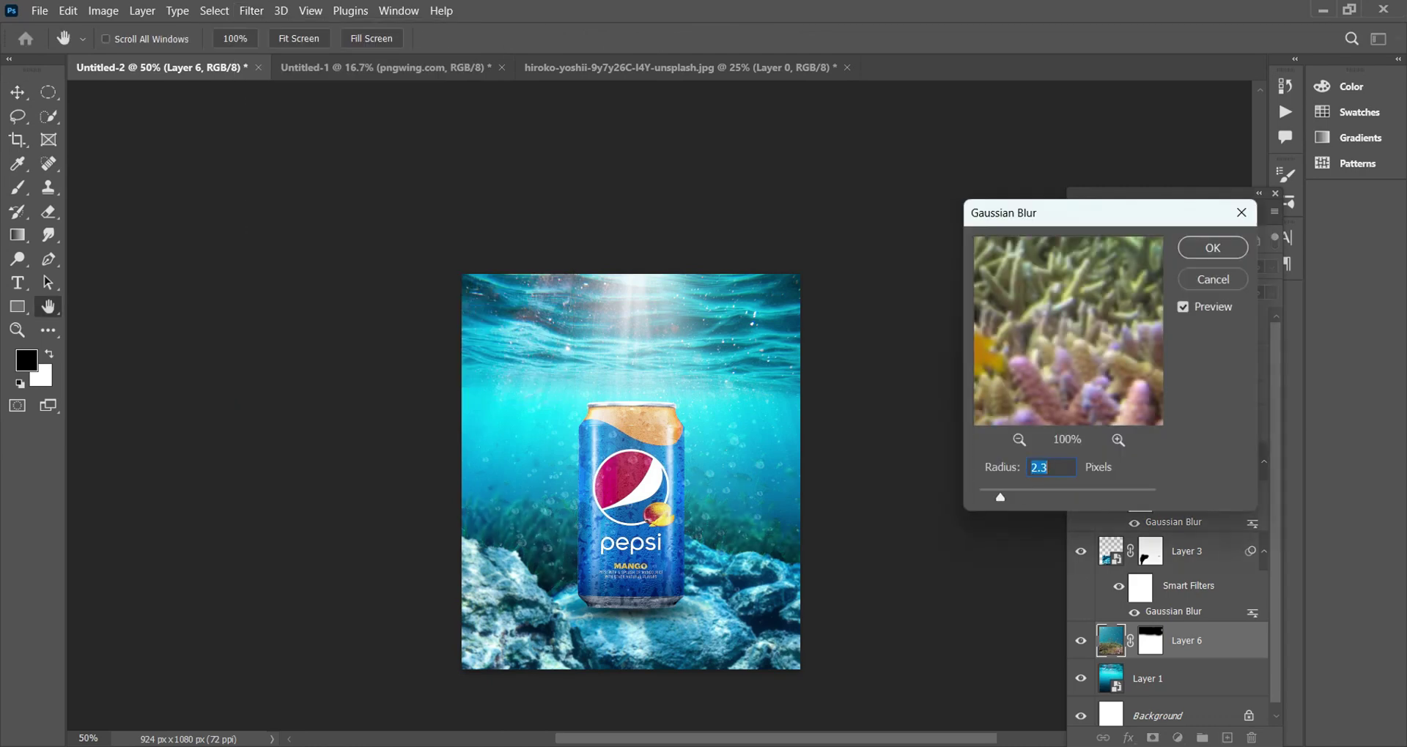
pyautogui.click(1213, 248)
pyautogui.scroll(-1, 631, 465)
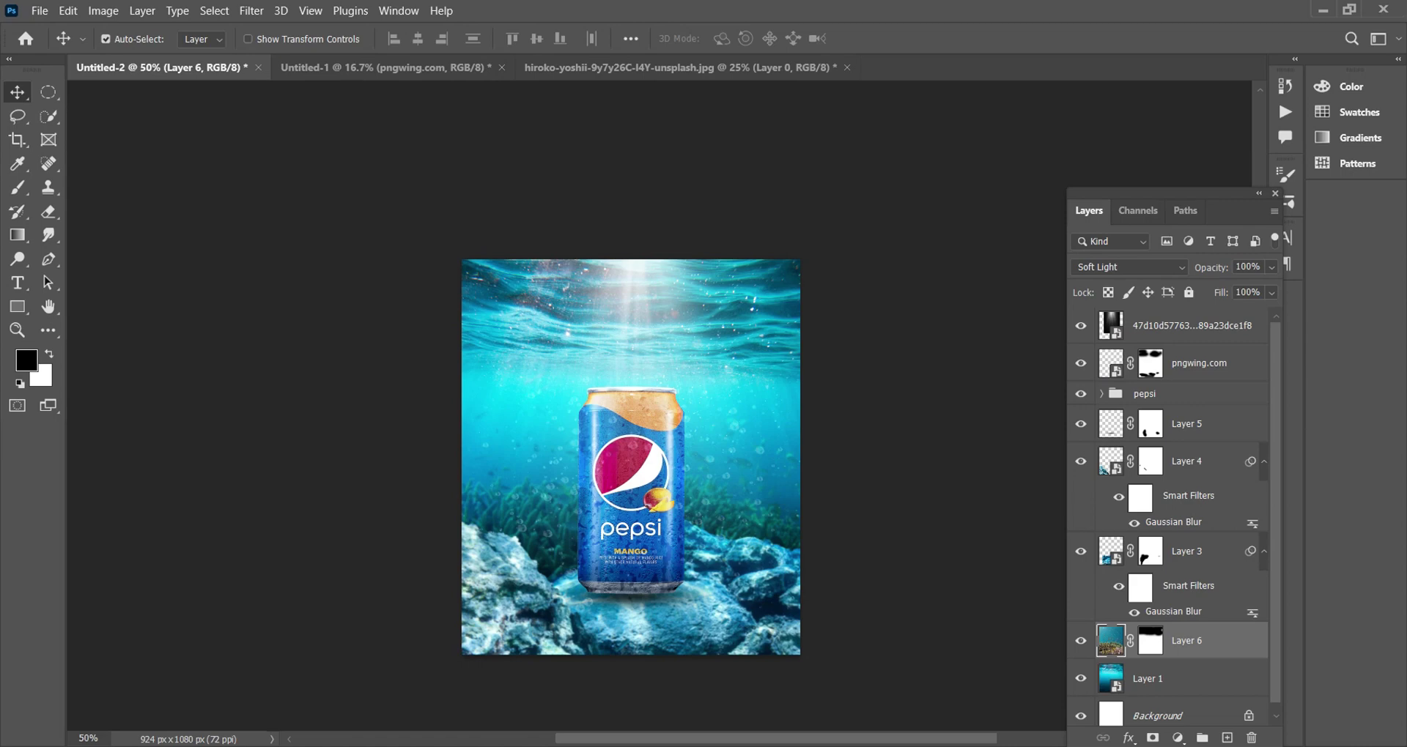
pyautogui.scroll(-3, 631, 436)
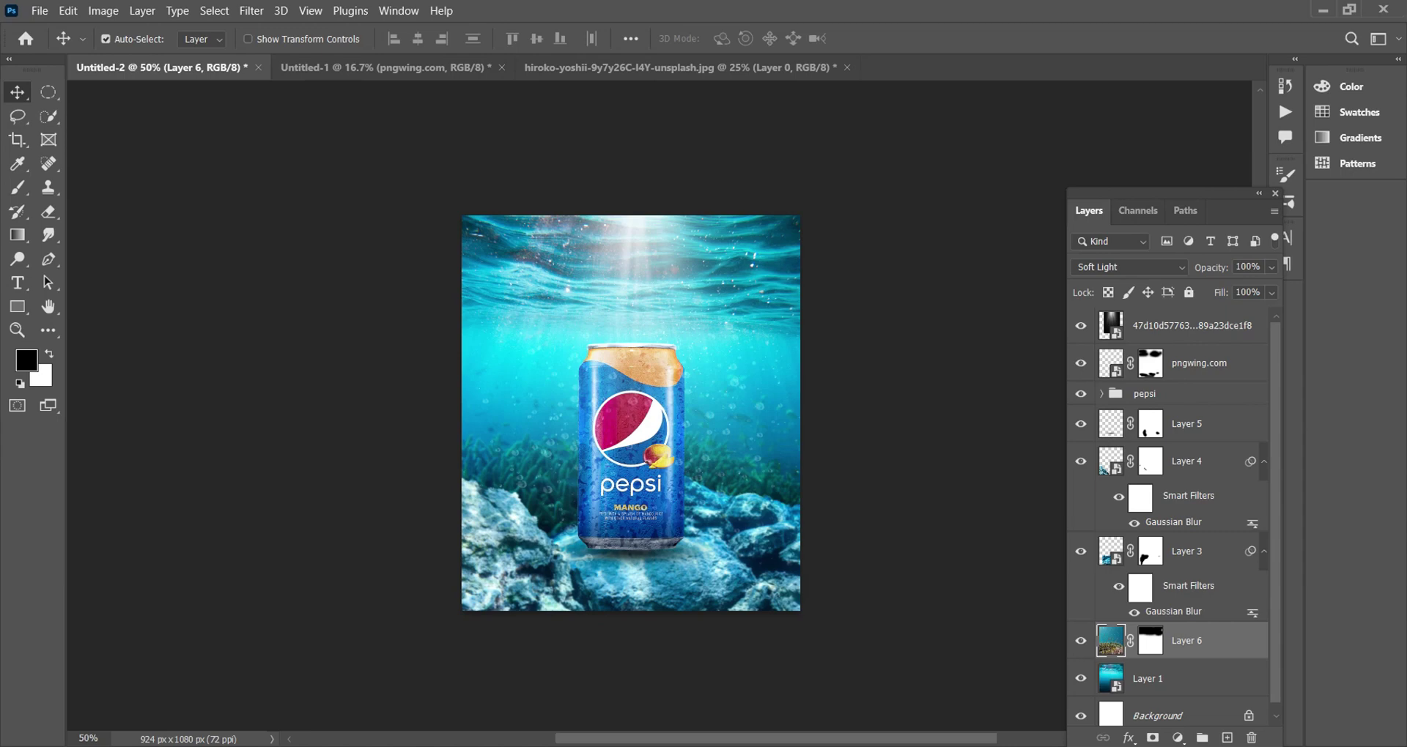
pyautogui.click(1186, 551)
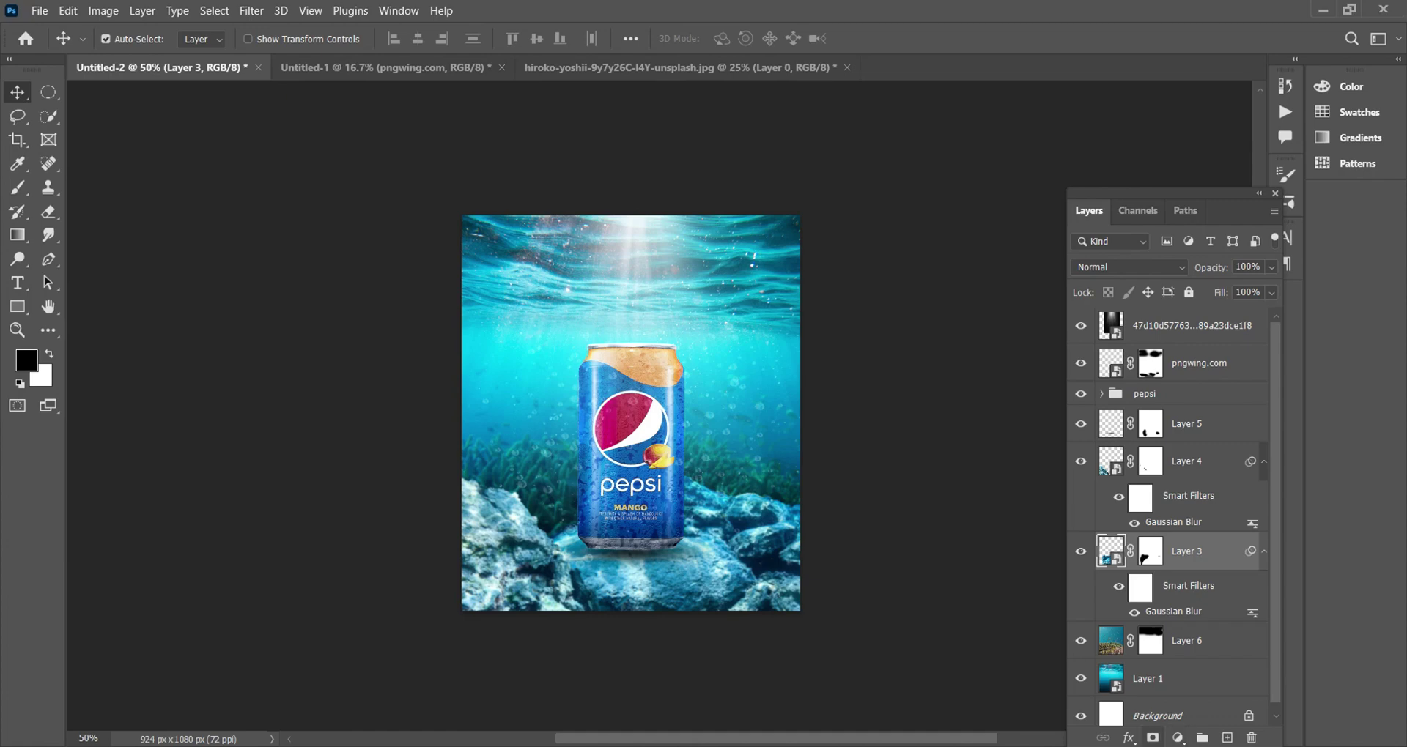
# Step: Clip a Levels adjustment to Layer 3 with black input 24 and white input 254
pyautogui.click(1178, 738)
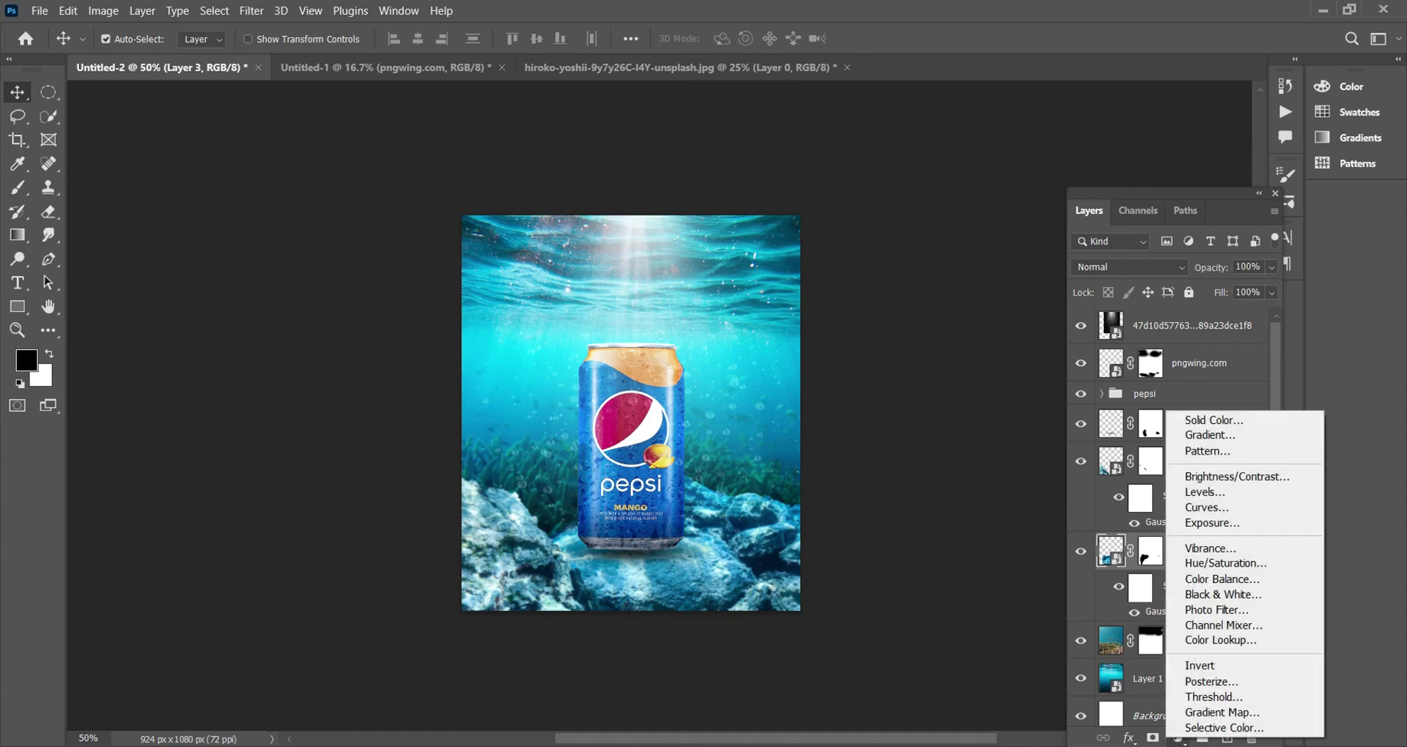
pyautogui.press('Escape')
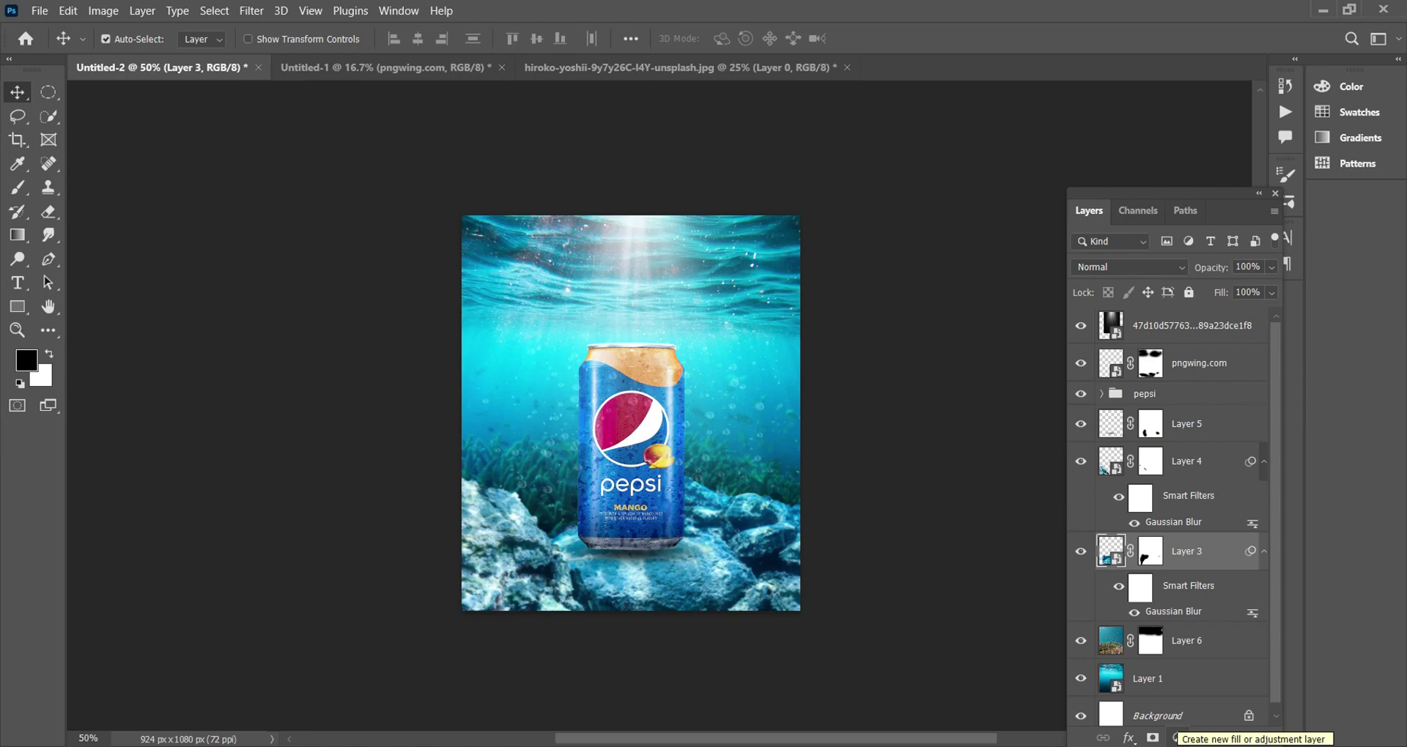
pyautogui.click(1178, 737)
pyautogui.click(1209, 488)
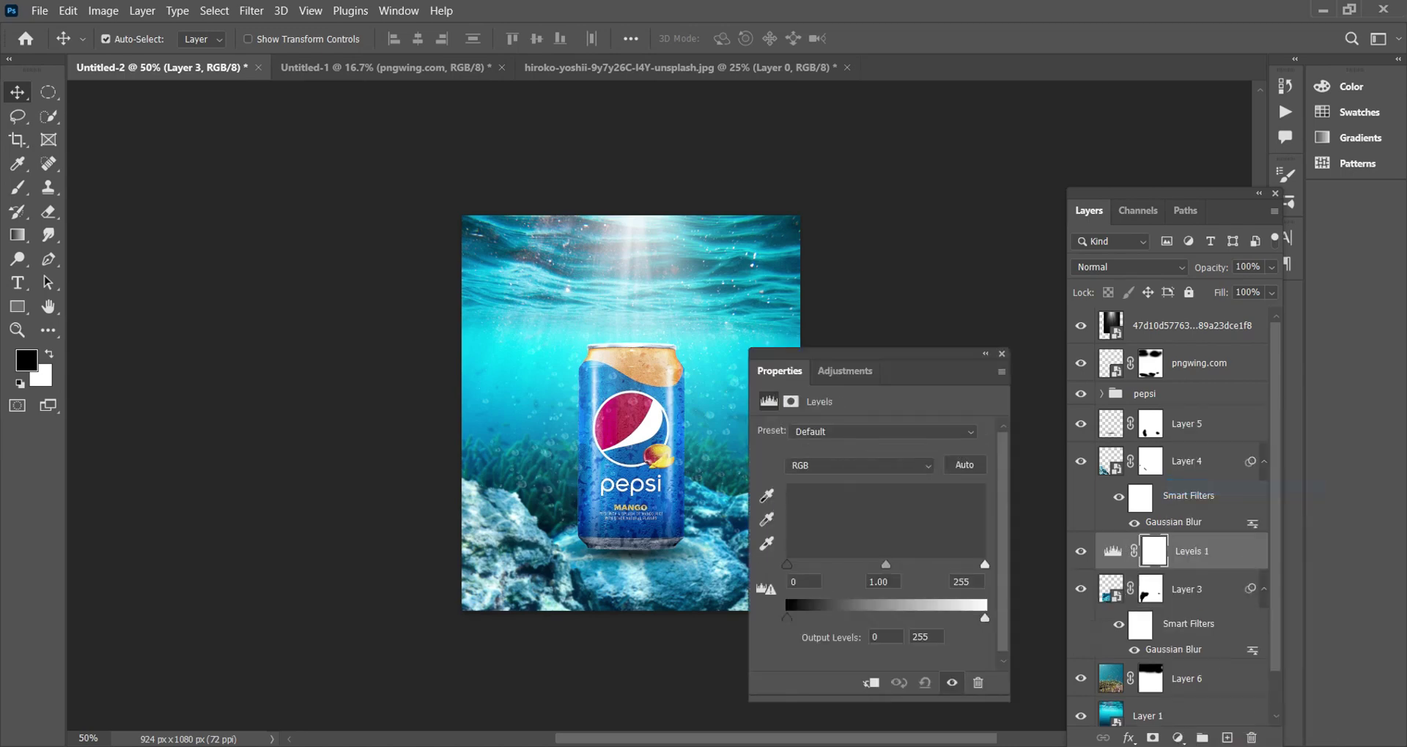
pyautogui.hotkey('ctrl', 'alt', 'g')
pyautogui.moveTo(879, 353); pyautogui.dragTo(924, 359)
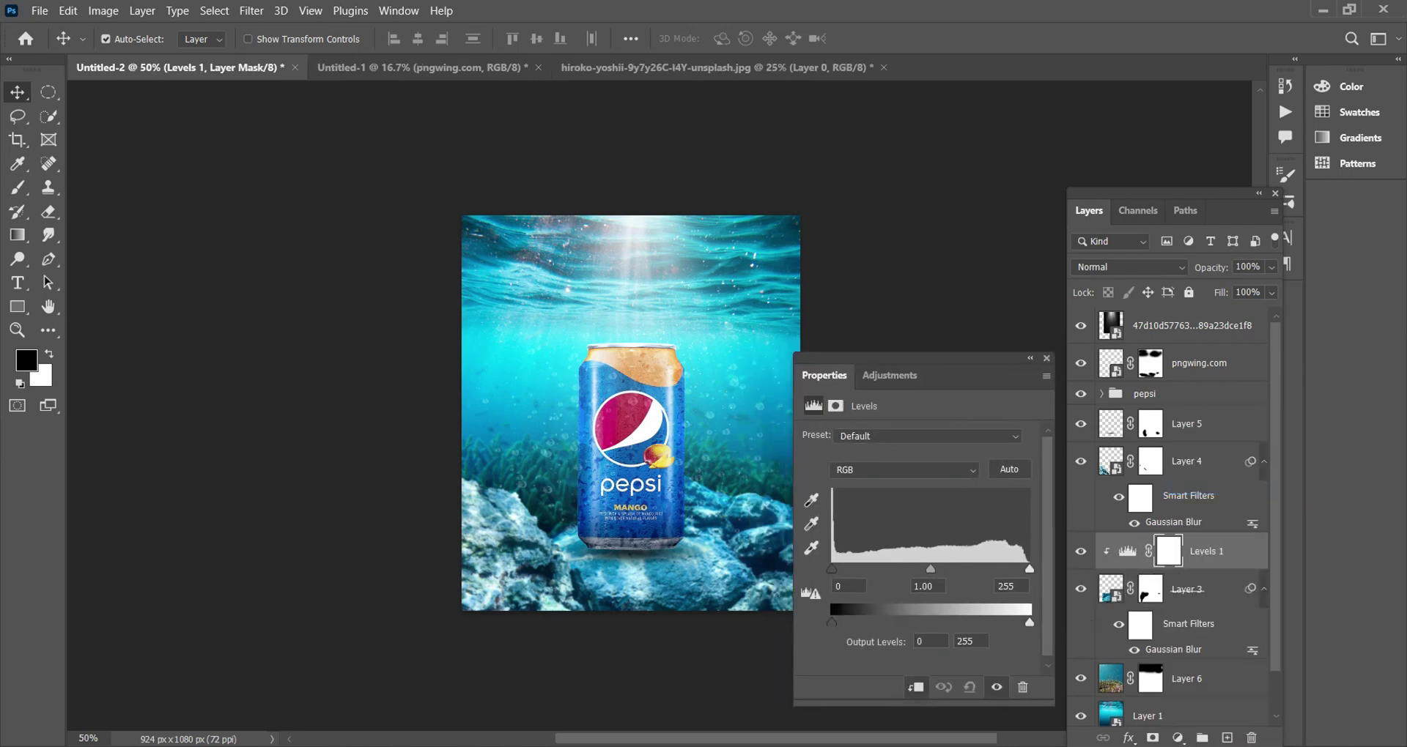
pyautogui.moveTo(1030, 569); pyautogui.dragTo(1028, 569)
pyautogui.moveTo(832, 569); pyautogui.dragTo(850, 569)
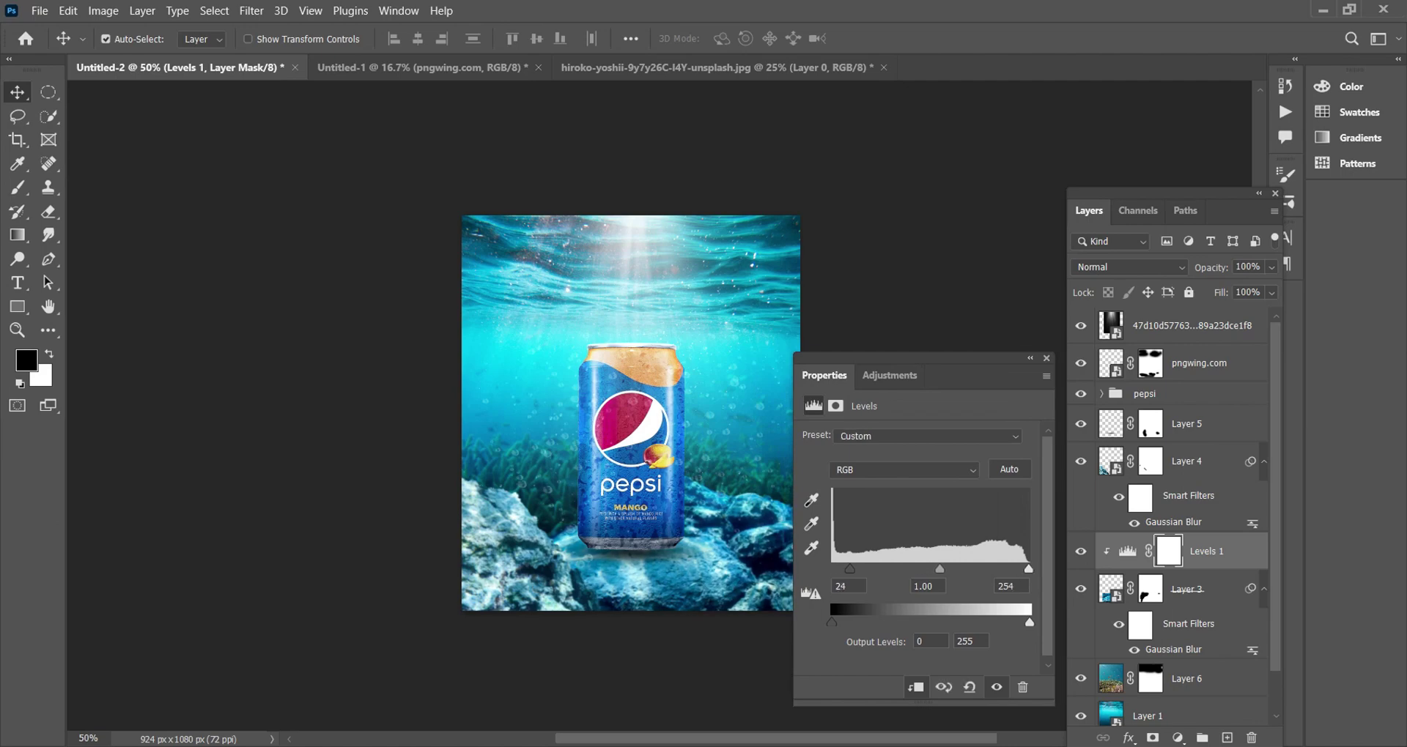
pyautogui.click(1046, 358)
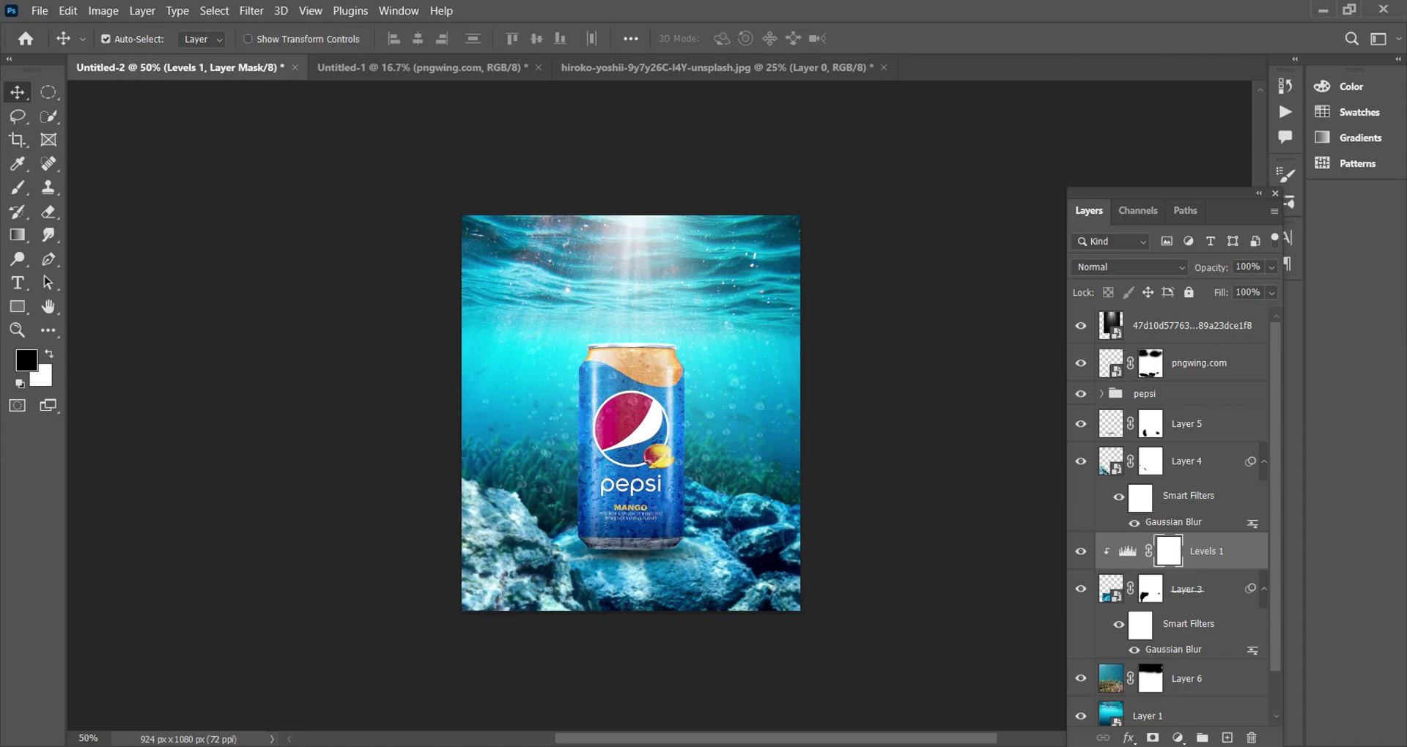
# Step: Clip a second Levels adjustment to Layer 4 and raise its black input to 18
pyautogui.click(1111, 462)
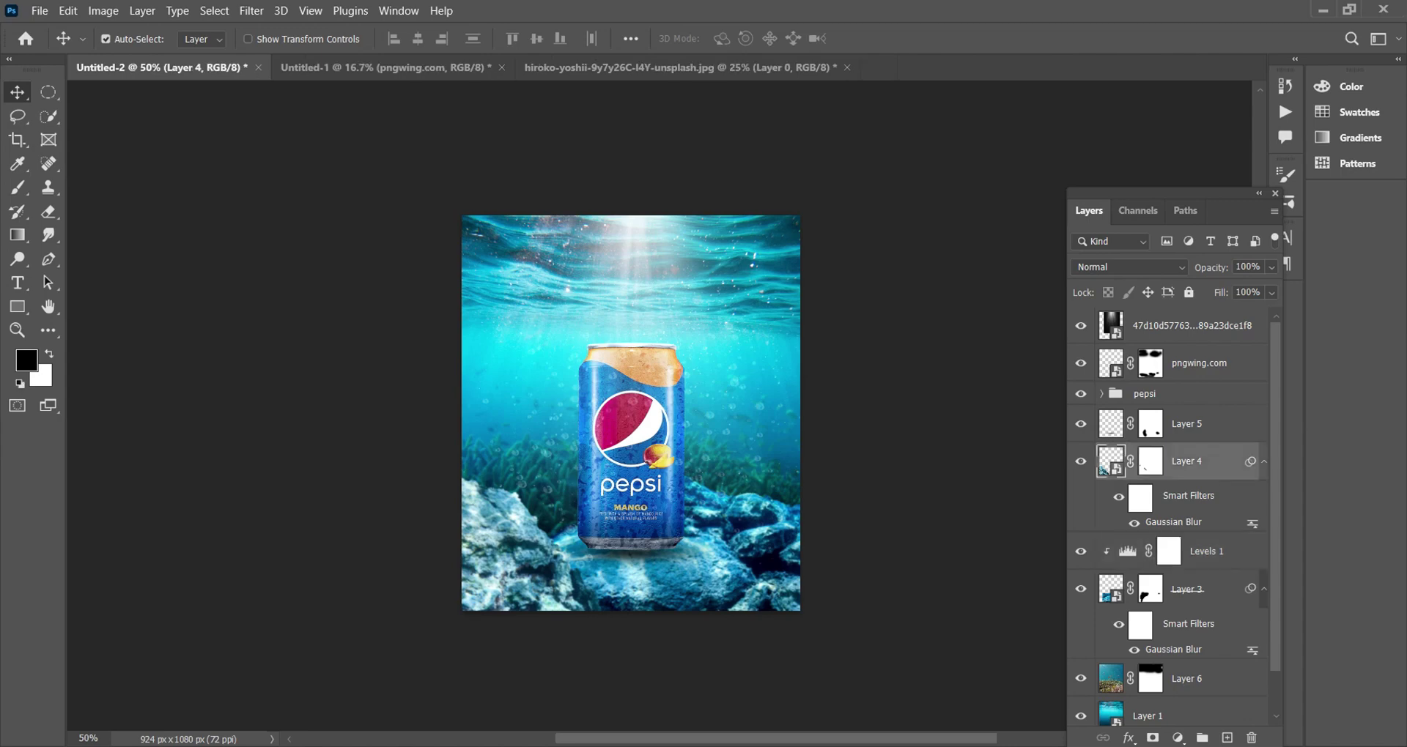
pyautogui.click(1177, 738)
pyautogui.click(1205, 489)
pyautogui.click(915, 688)
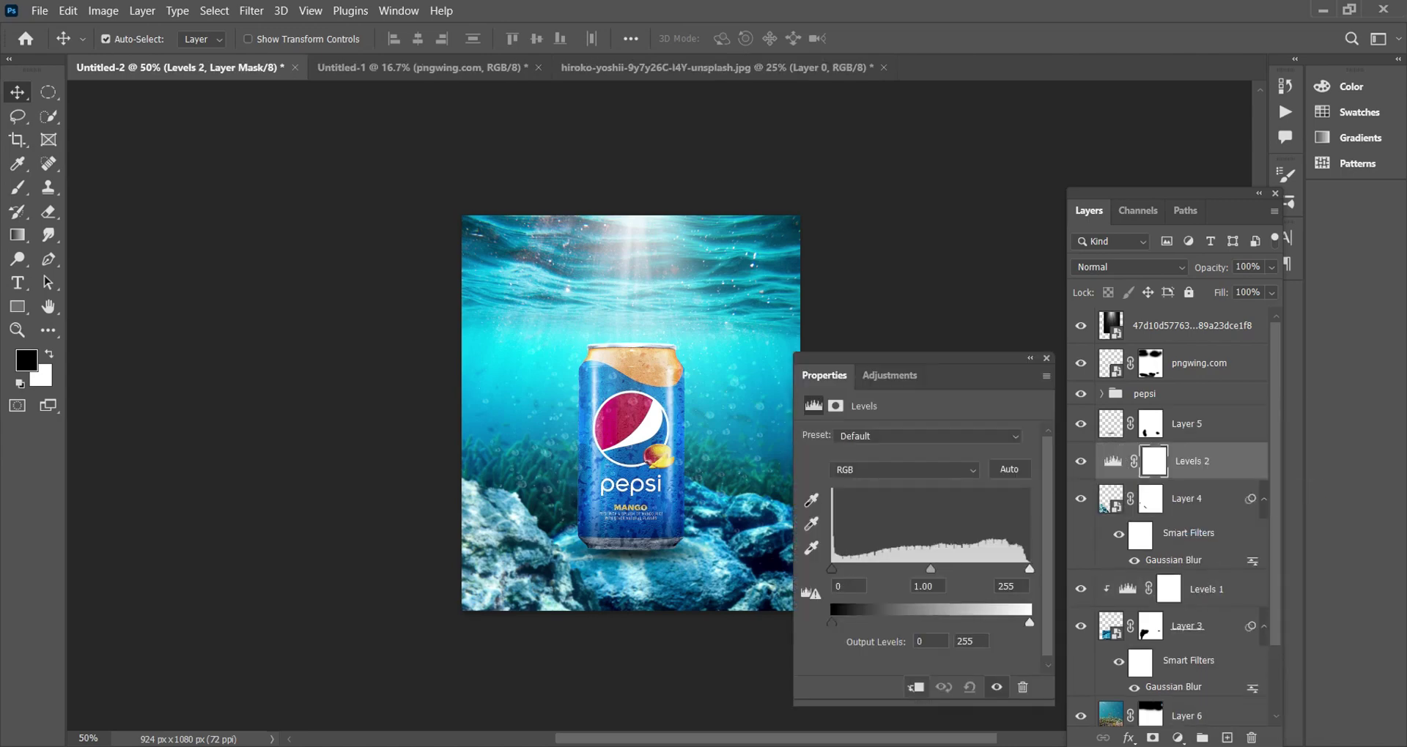
pyautogui.moveTo(832, 568); pyautogui.dragTo(843, 569)
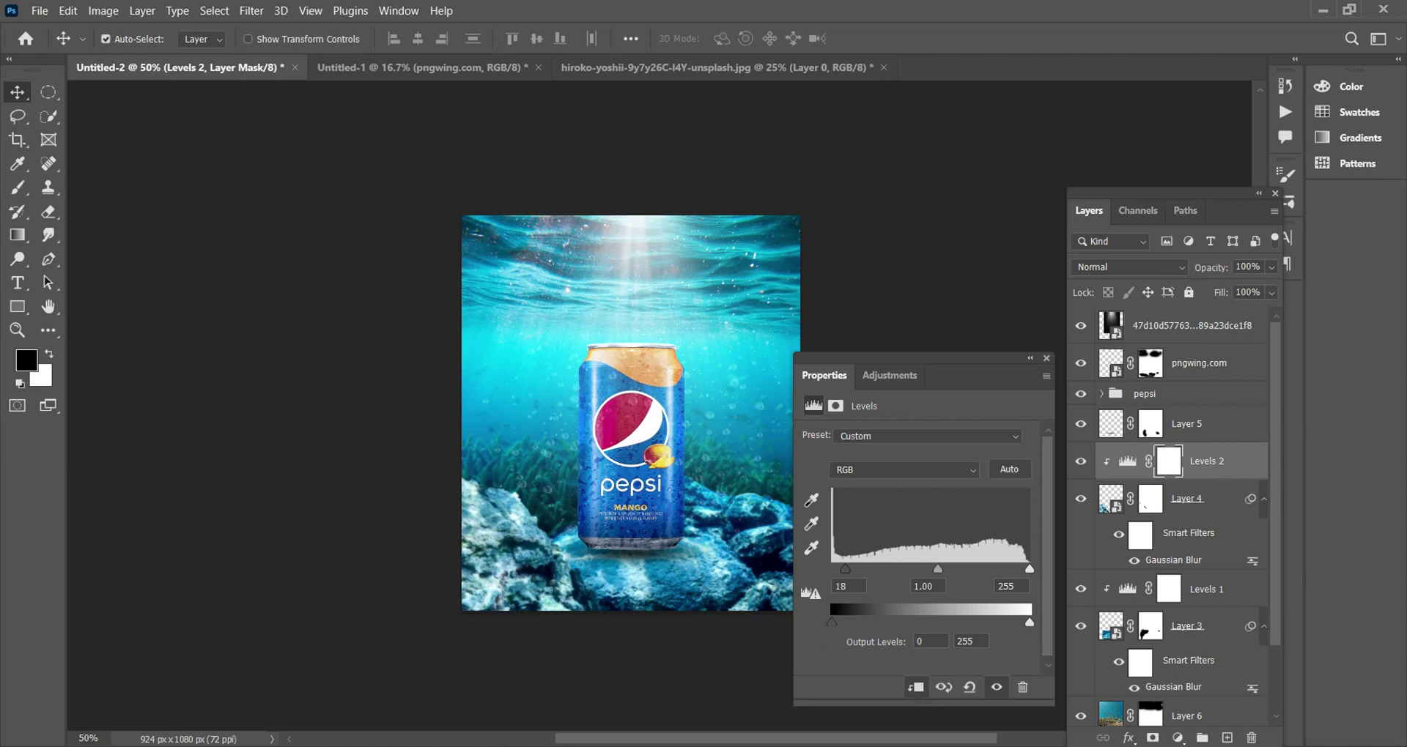
pyautogui.click(1047, 359)
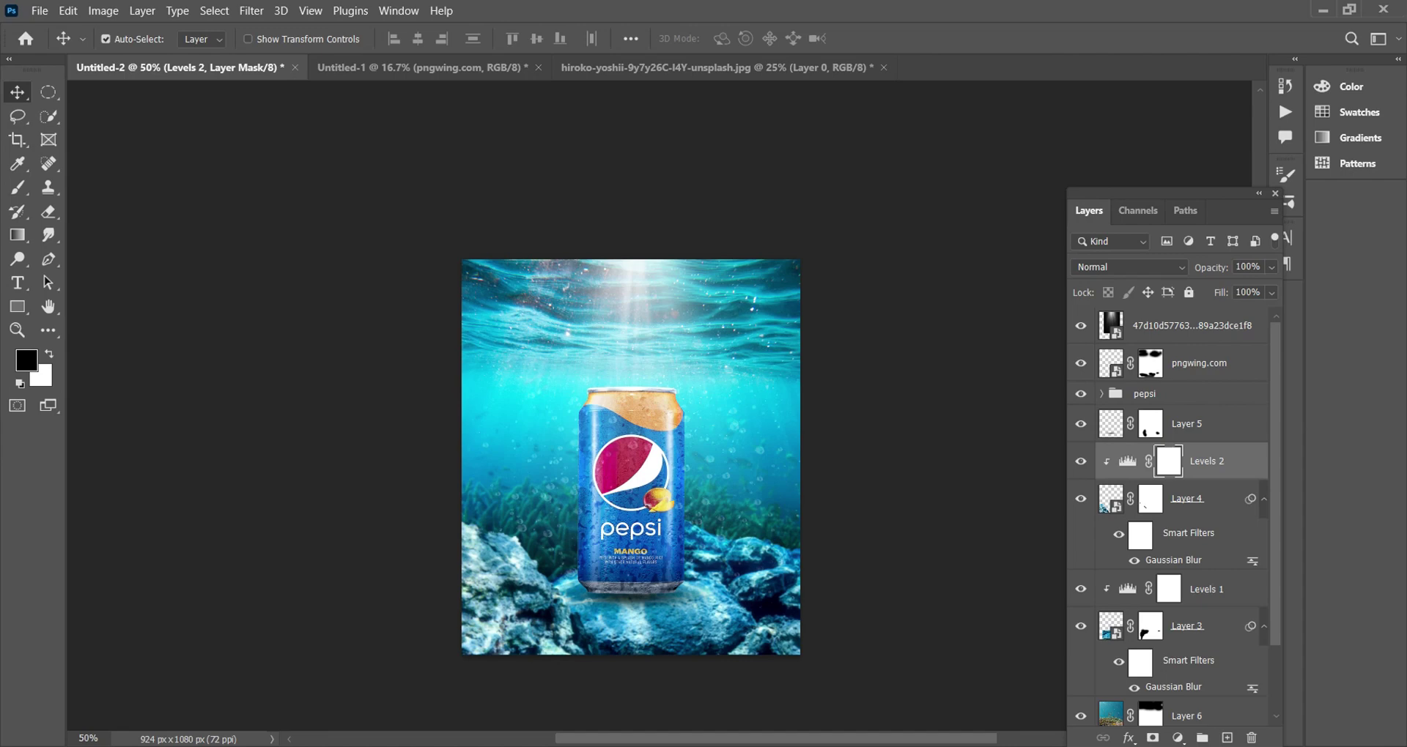
pyautogui.click(1111, 625)
pyautogui.scroll(-1, 1172, 513)
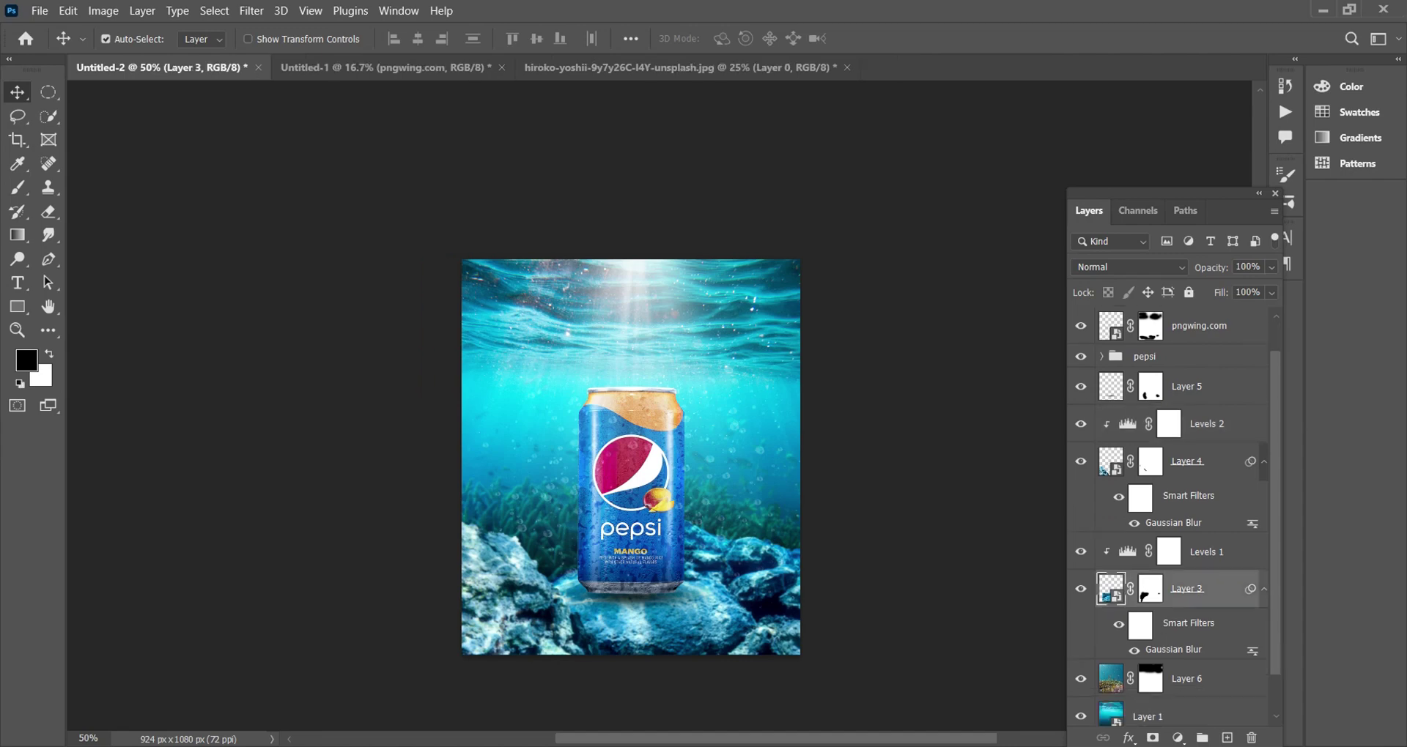
# Step: Add a Color Balance on Layer 3 with Midtones Blue +18 and Shadows Cyan -23
pyautogui.click(1177, 738)
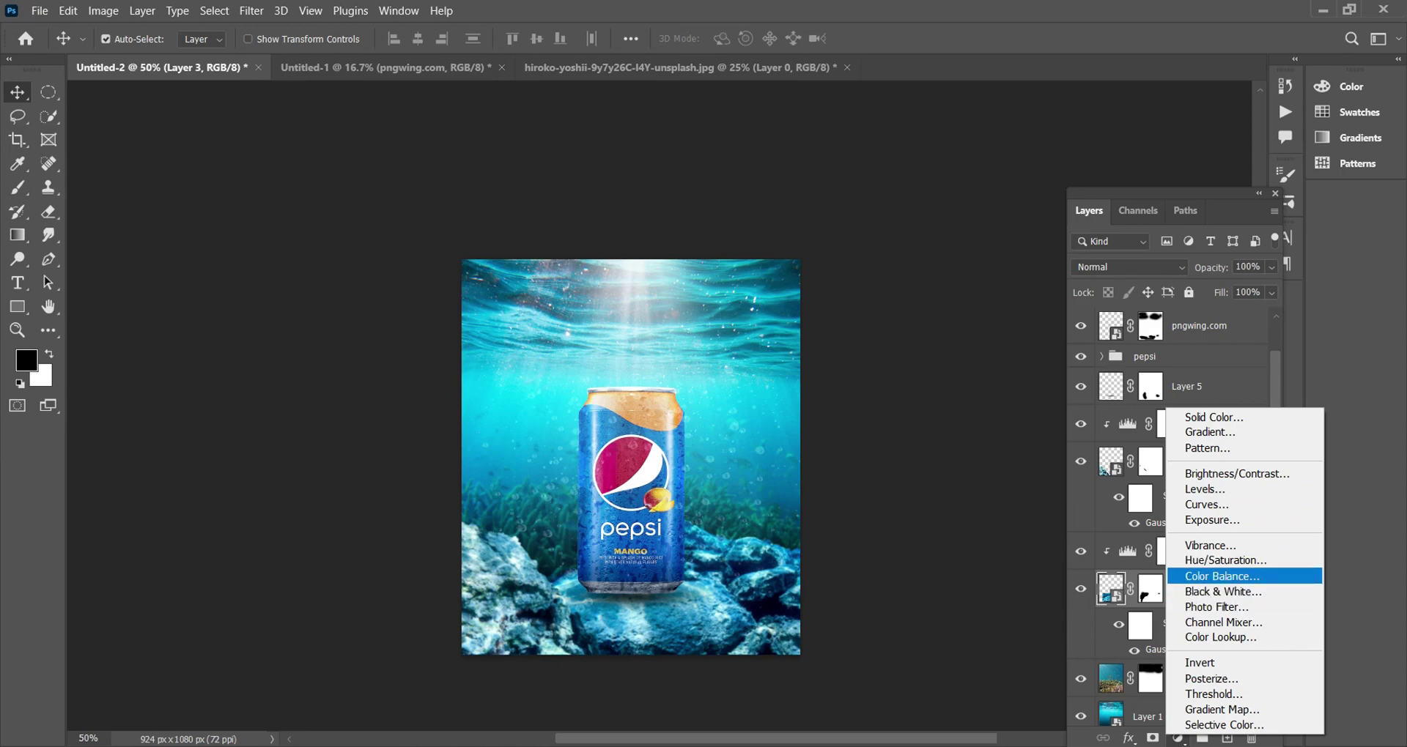
pyautogui.click(1221, 576)
pyautogui.moveTo(893, 538); pyautogui.dragTo(909, 539)
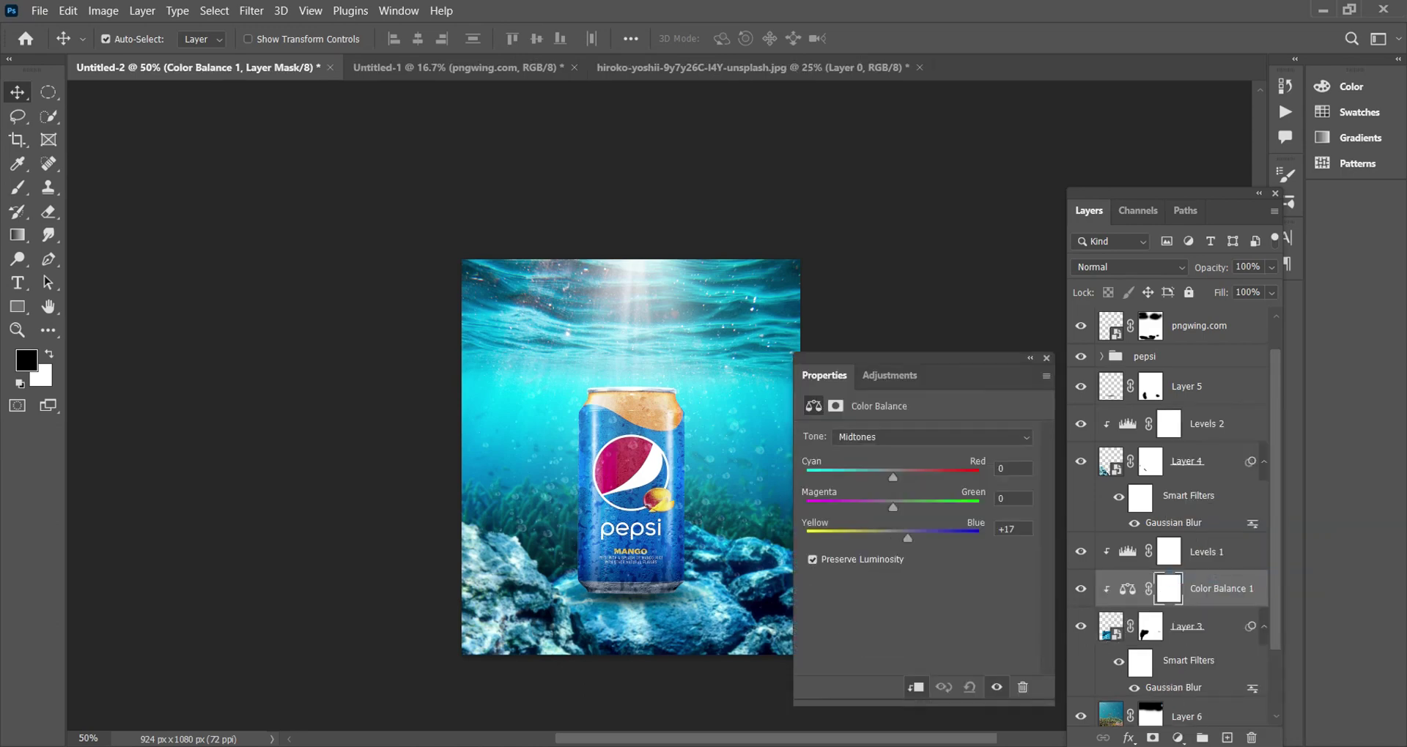
pyautogui.moveTo(953, 375); pyautogui.dragTo(964, 364)
pyautogui.click(938, 426)
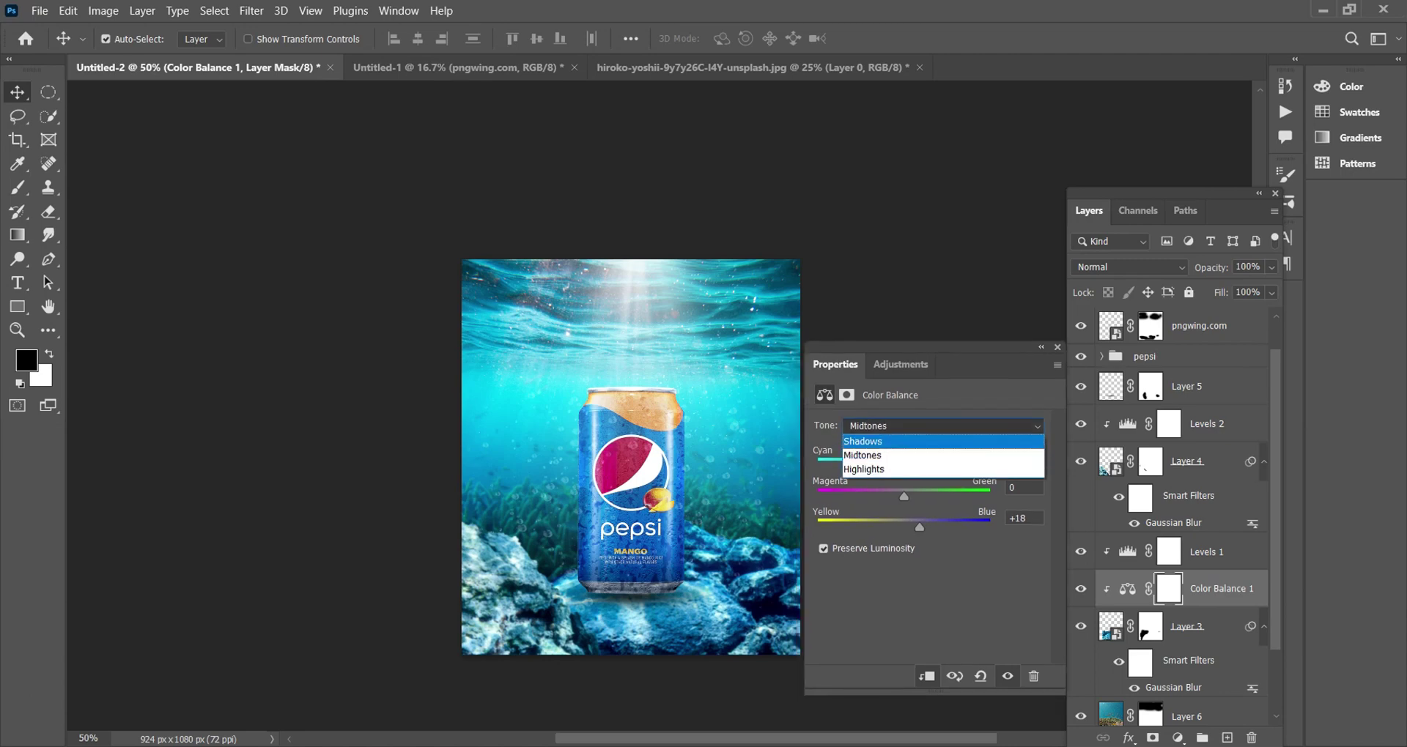
pyautogui.click(879, 436)
pyautogui.moveTo(906, 527)
pyautogui.mouseDown()
pyautogui.moveTo(918, 528)
pyautogui.moveTo(905, 528)
pyautogui.mouseUp()
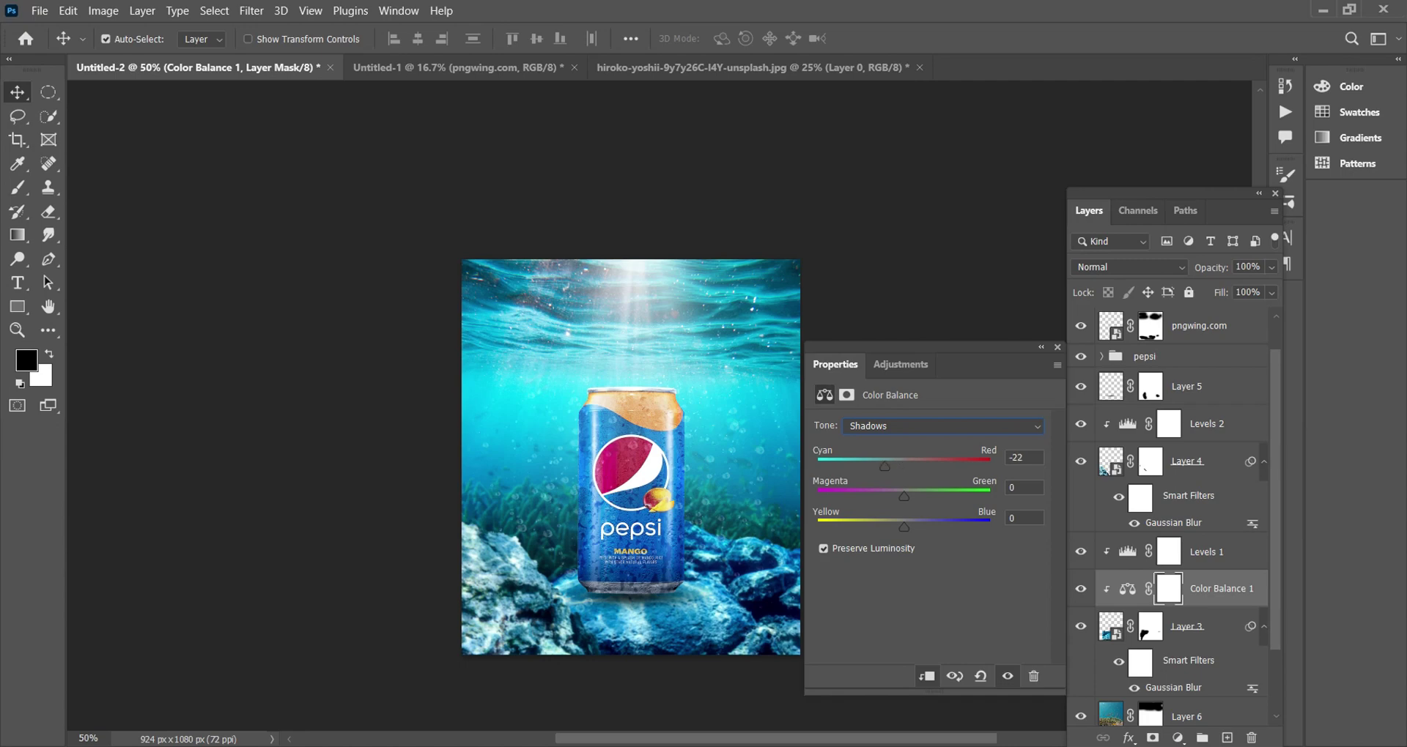
pyautogui.moveTo(904, 467); pyautogui.dragTo(884, 467)
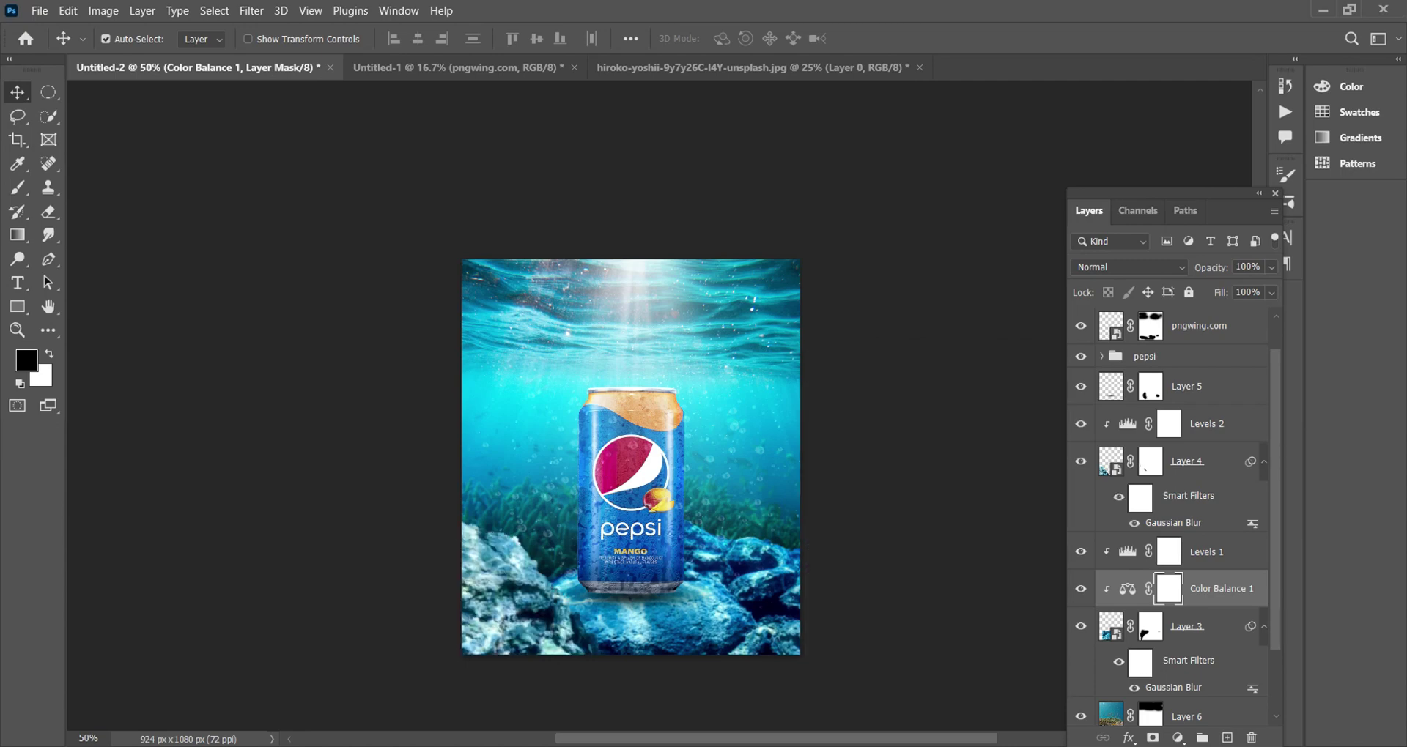
# Step: Copy Color Balance 1 above Layer 4 and bring the unclipped sea turtle into the poster
pyautogui.moveTo(1209, 589); pyautogui.dragTo(1210, 443)
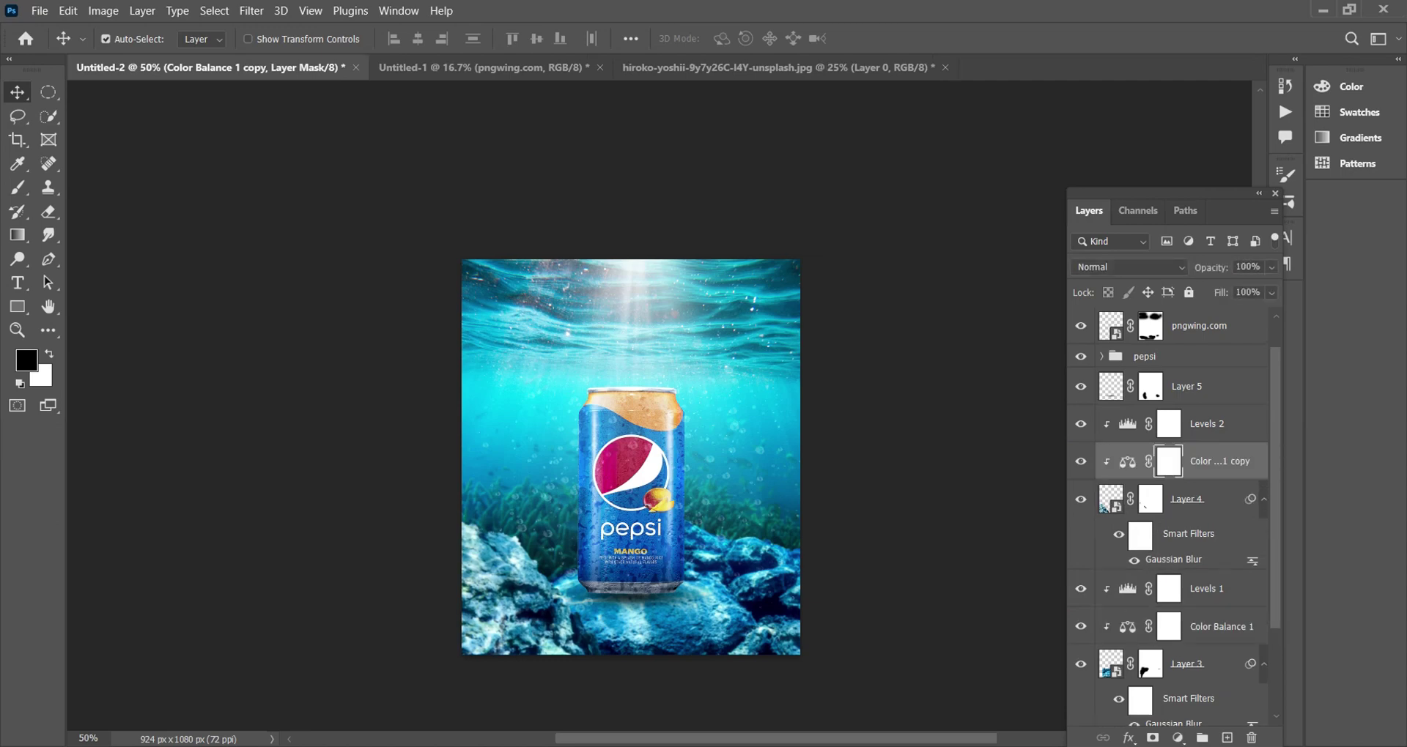
pyautogui.hotkey('ctrl', 'Tab')
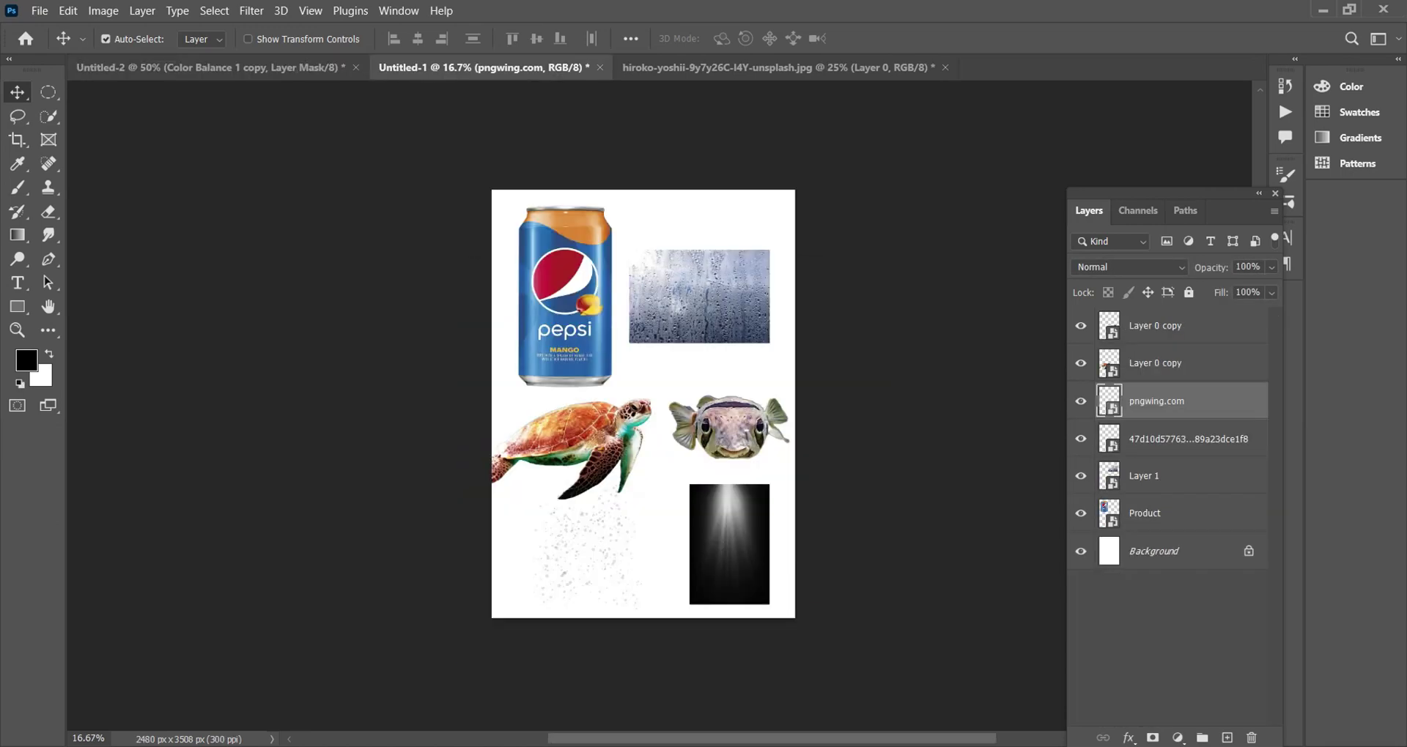
pyautogui.moveTo(571, 440); pyautogui.dragTo(630, 439)
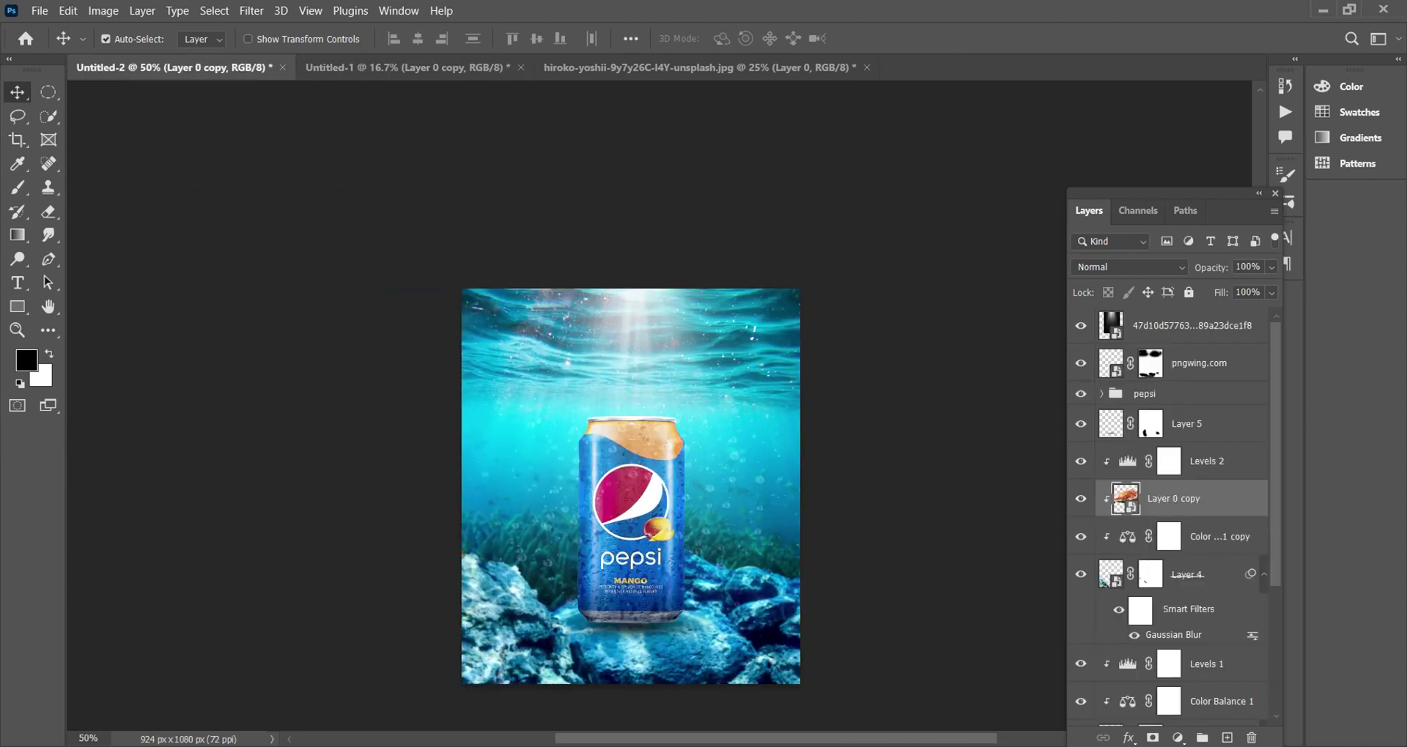
pyautogui.hotkey('ctrl', ']')
pyautogui.hotkey('ctrl', 'alt', 'g')
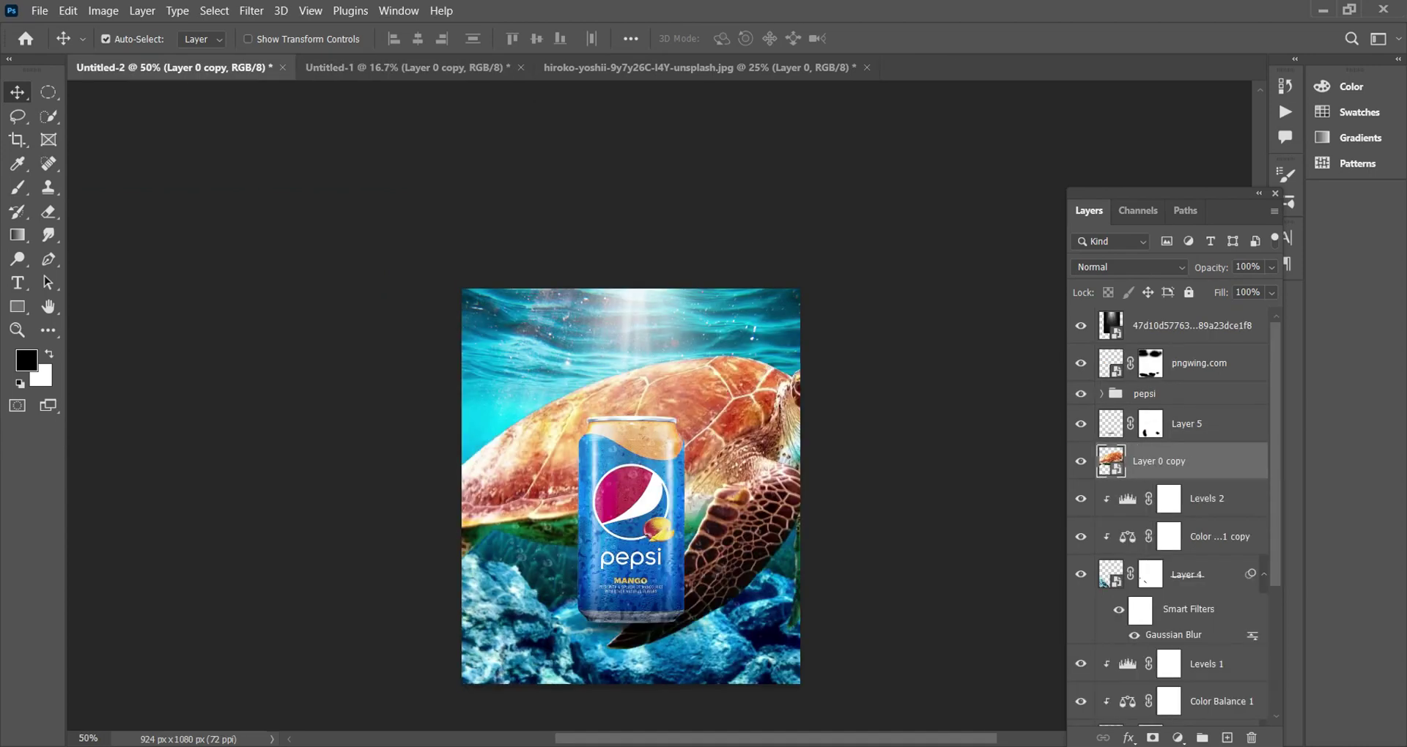
# Step: Scale the sea turtle down to about 87.4%
pyautogui.hotkey('ctrl', '-')
pyautogui.hotkey('ctrl', 't')
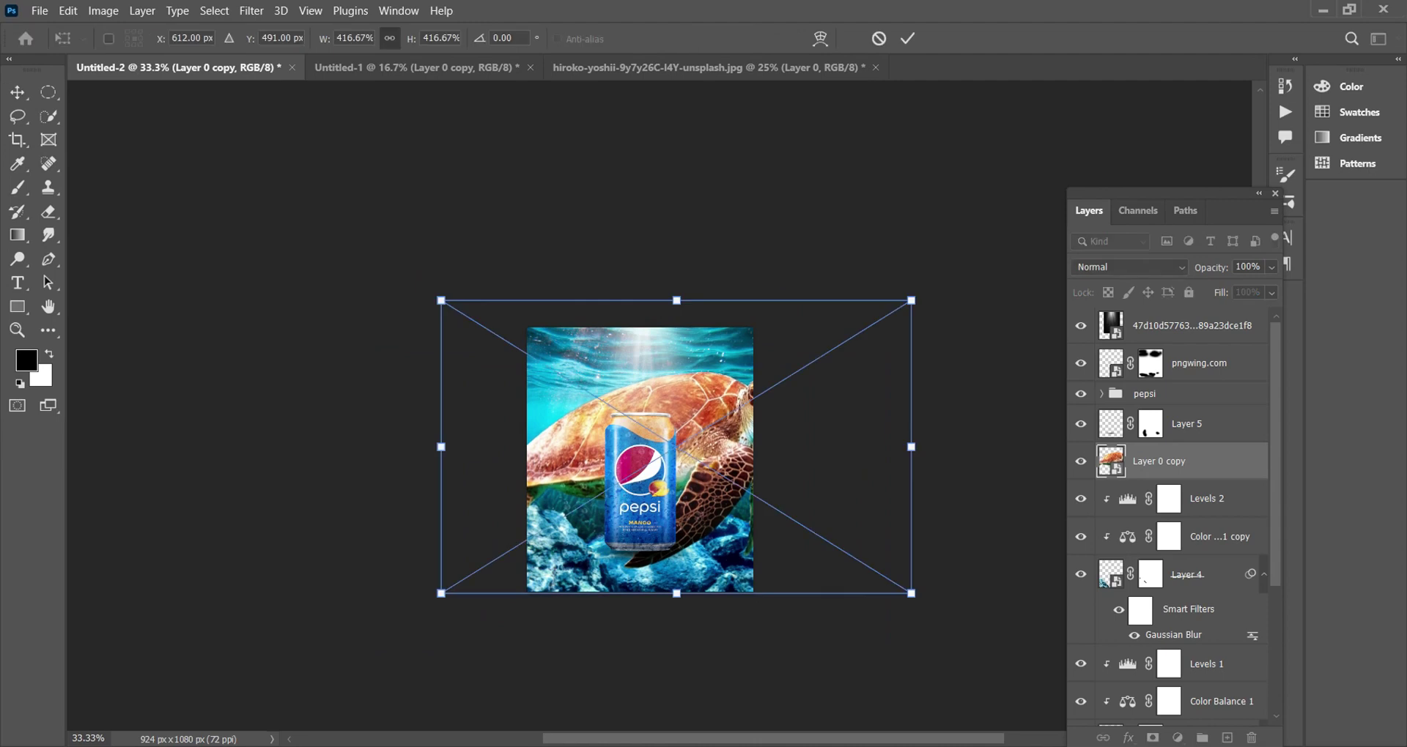
pyautogui.moveTo(910, 301)
pyautogui.mouseDown()
pyautogui.moveTo(692, 454)
pyautogui.moveTo(566, 498)
pyautogui.mouseUp()
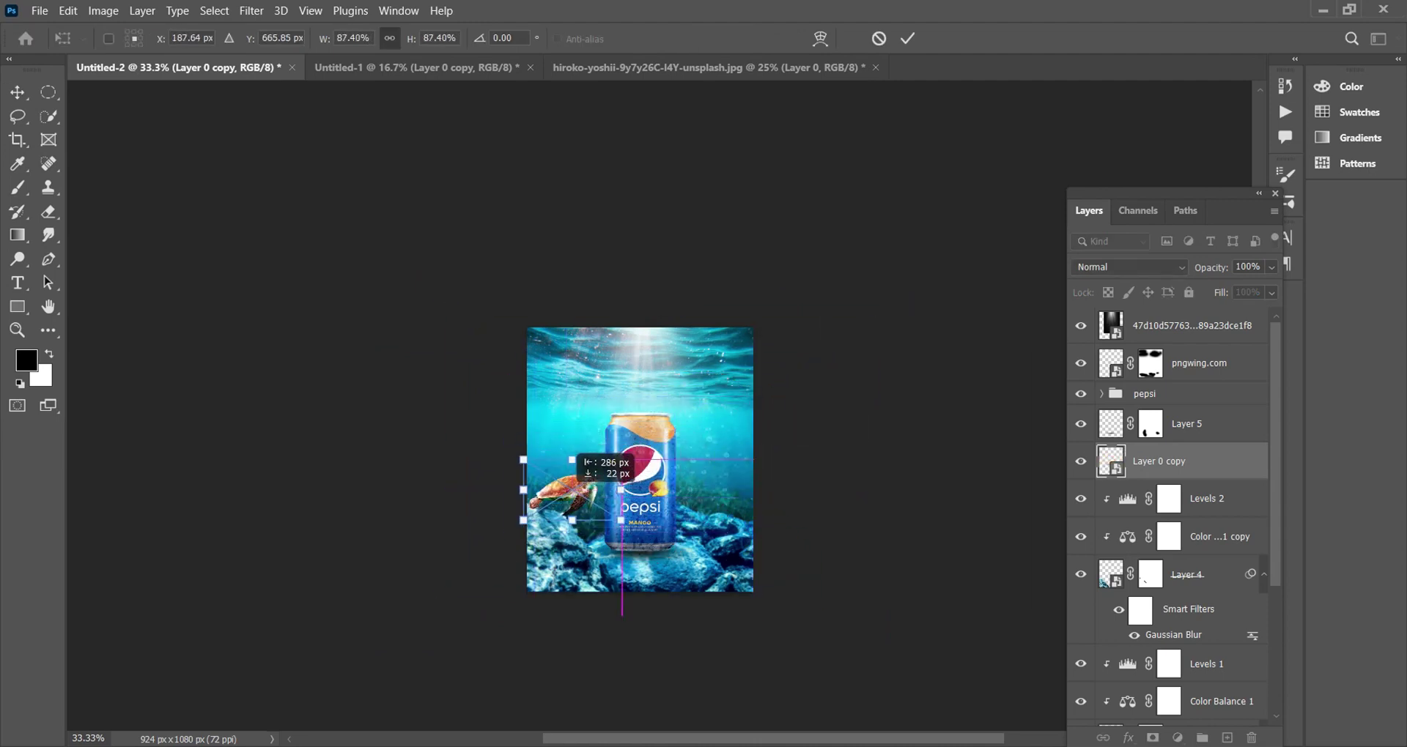
pyautogui.press('Return')
pyautogui.hotkey('ctrl', '+')
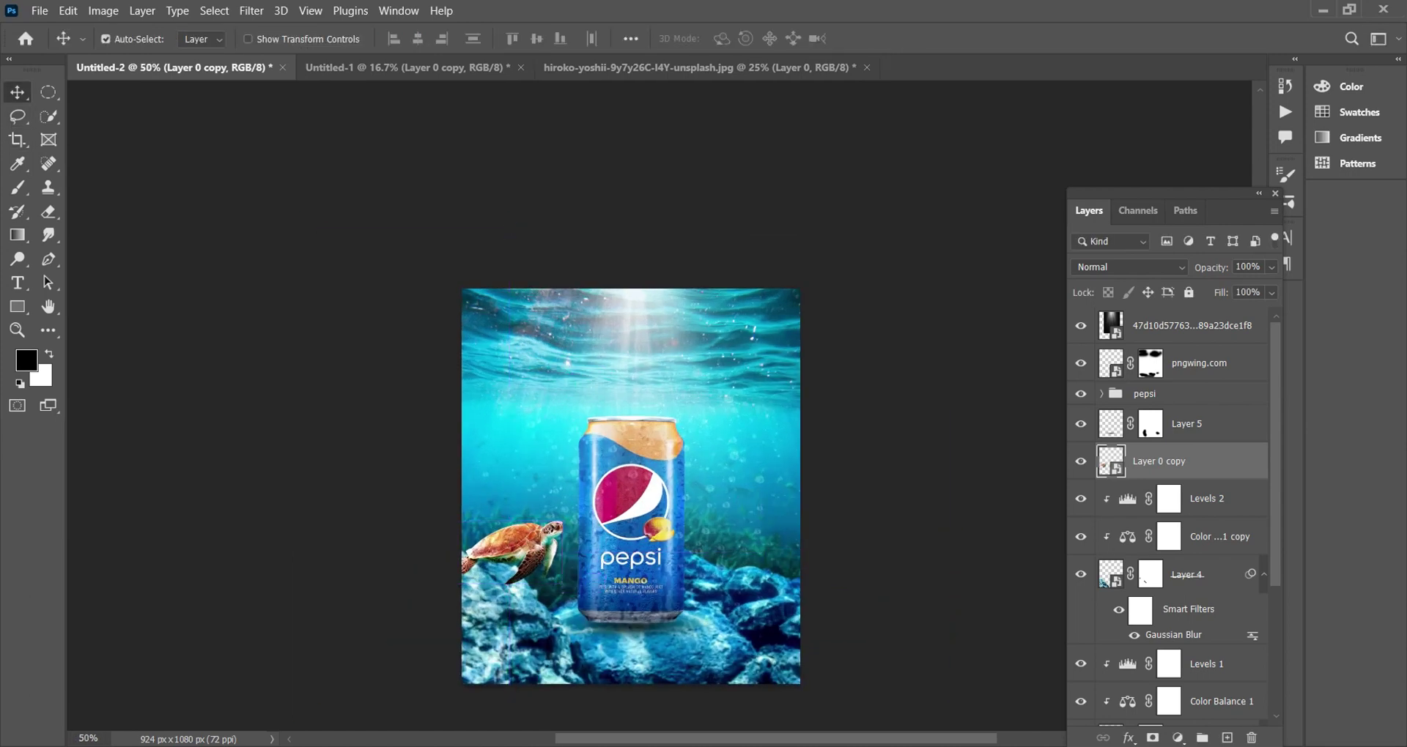
pyautogui.scroll(-1, 630, 483)
# Step: Position the sea turtle on the rocks at the lower left of the can
pyautogui.hotkey('ctrl', 't')
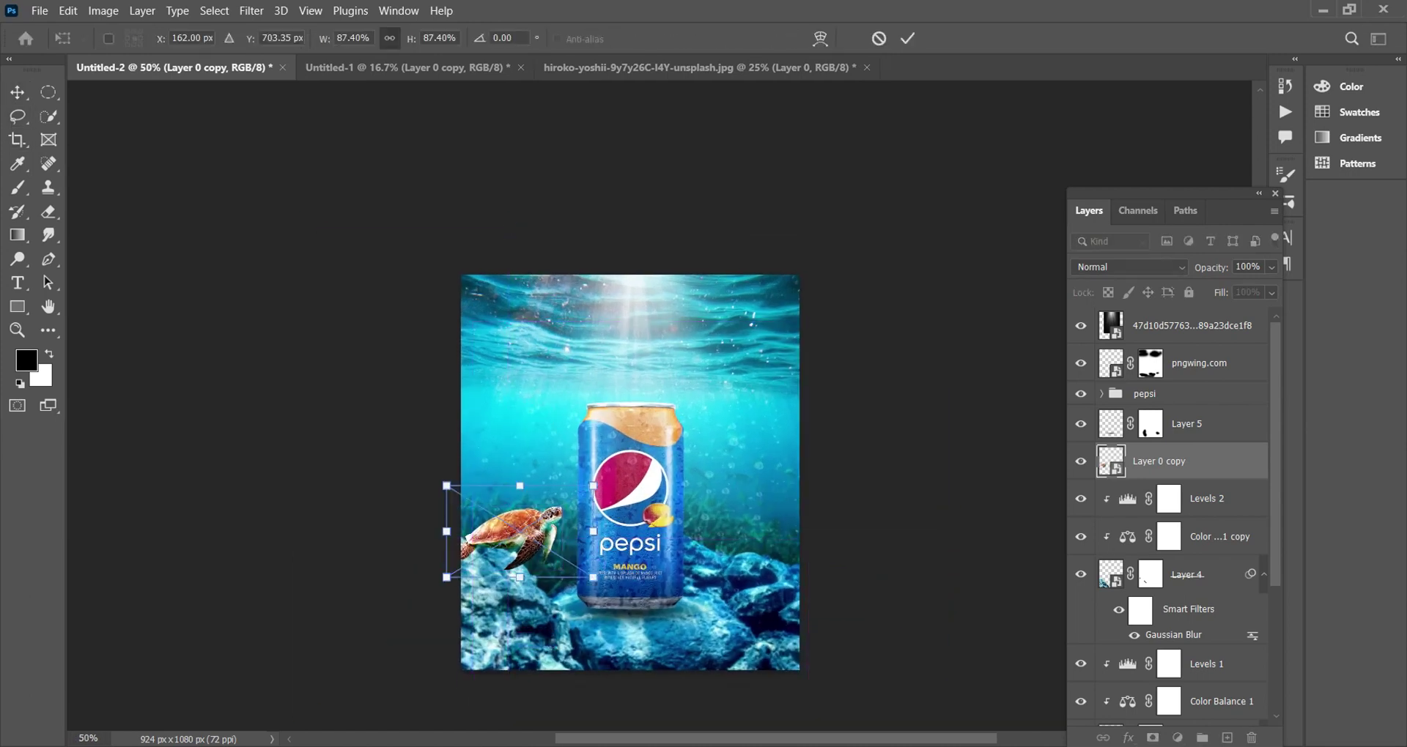
pyautogui.moveTo(533, 532); pyautogui.dragTo(546, 578)
pyautogui.press('Return')
pyautogui.scroll(-1, 630, 469)
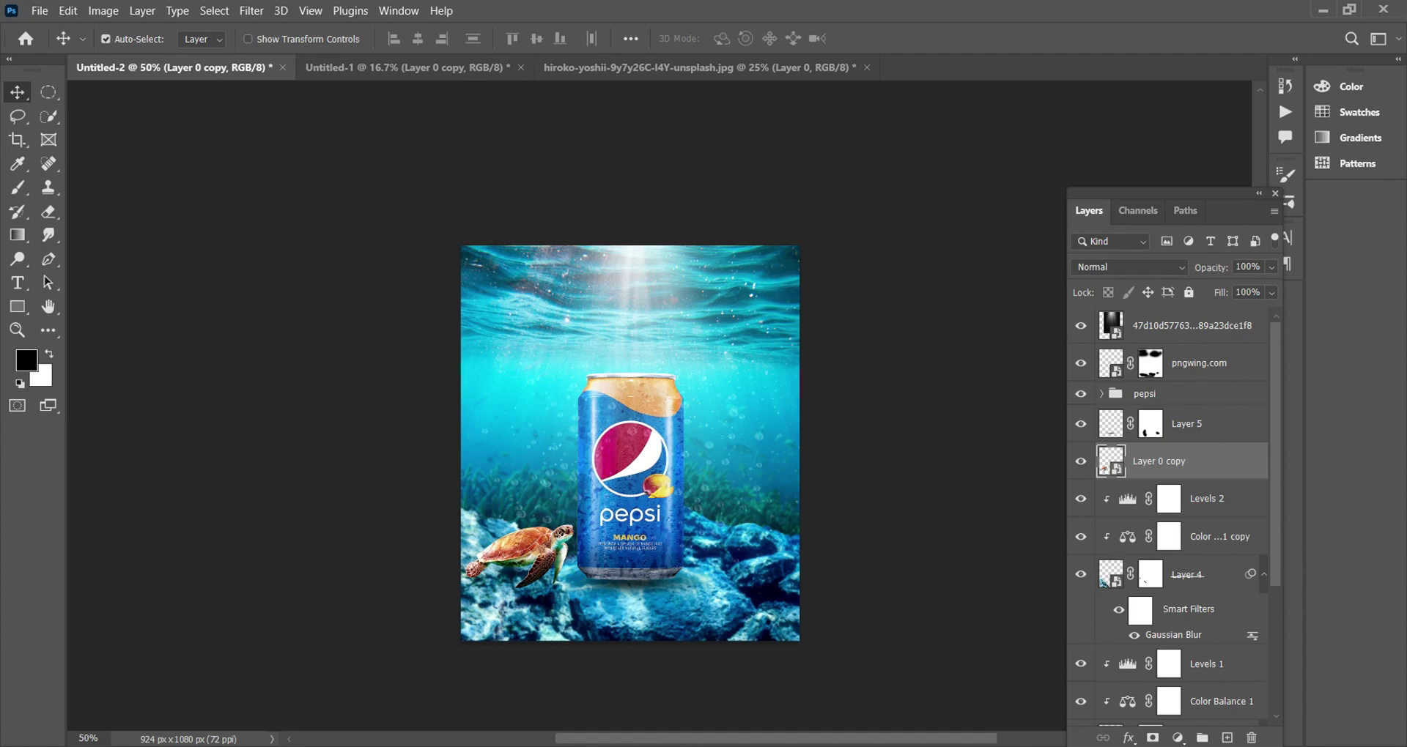
pyautogui.hotkey('ctrl', 't')
pyautogui.moveTo(557, 527); pyautogui.dragTo(546, 513)
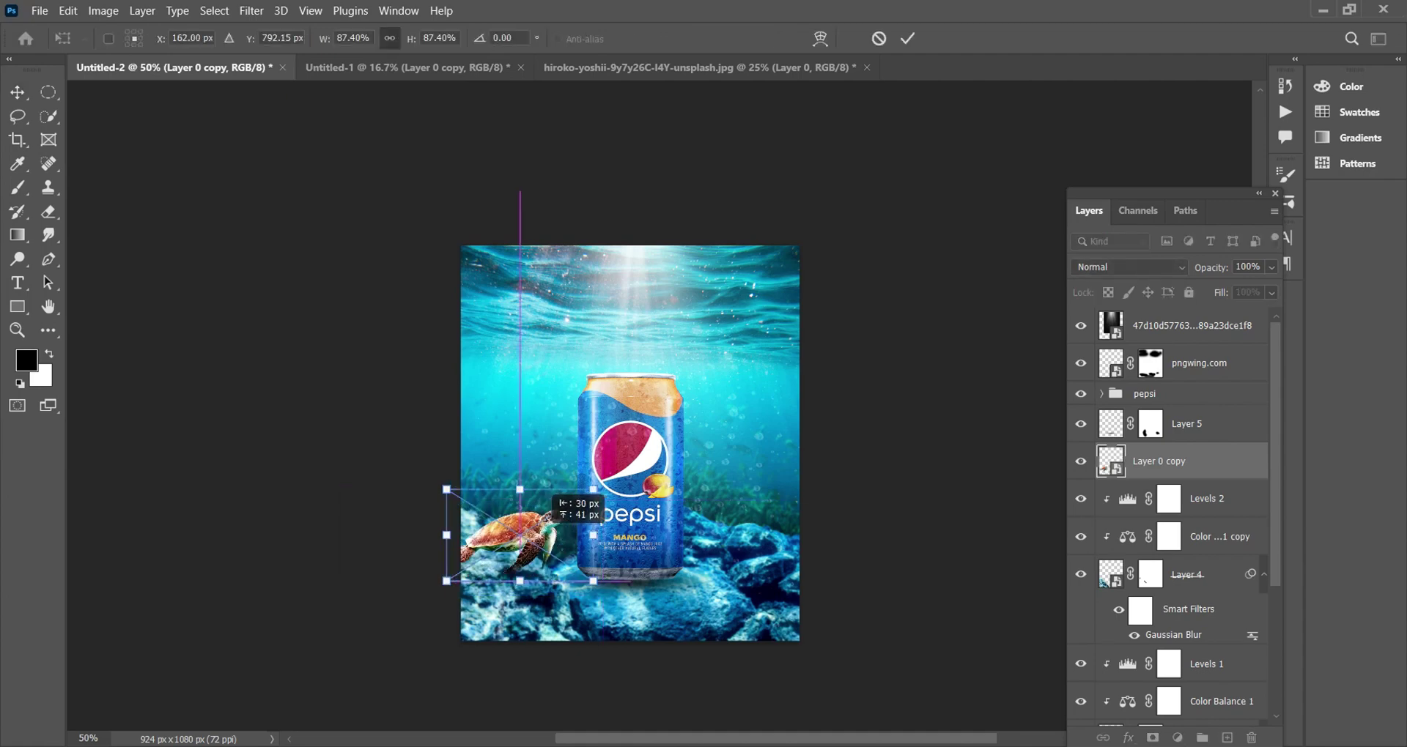
pyautogui.press('Return')
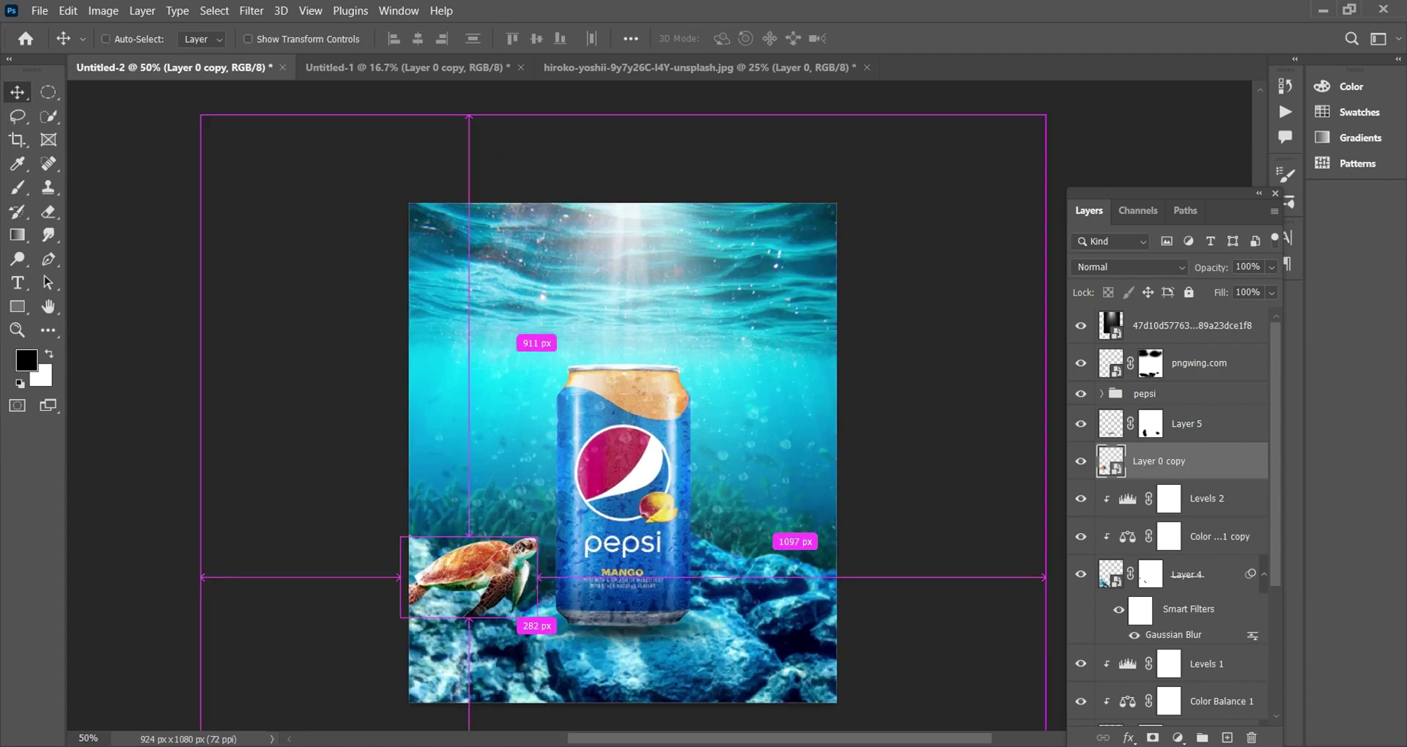
pyautogui.hotkey('ctrl', '+')
pyautogui.click(1177, 738)
# Step: Clip a #10ccd8 Solid Color fill to the sea turtle in Soft Light blend mode
pyautogui.click(1214, 412)
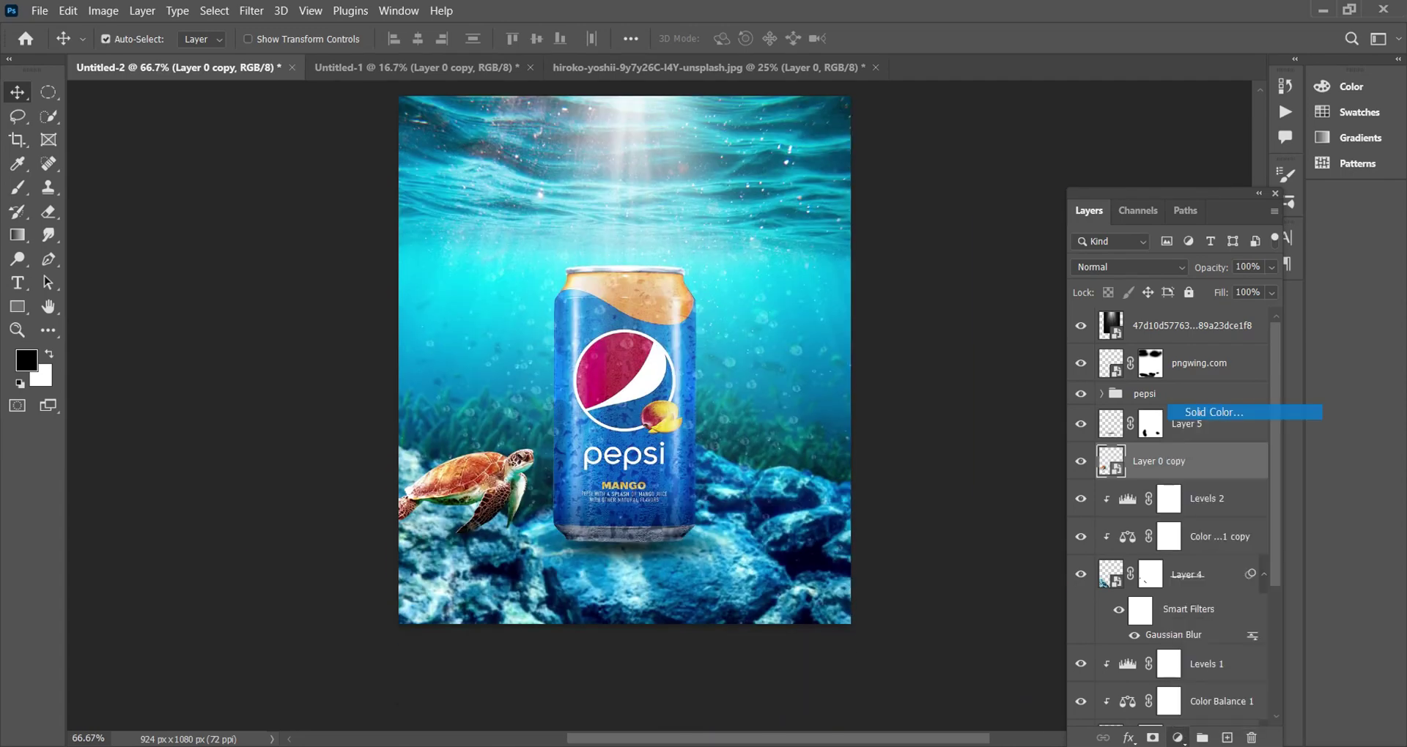
pyautogui.write('10ccd8')
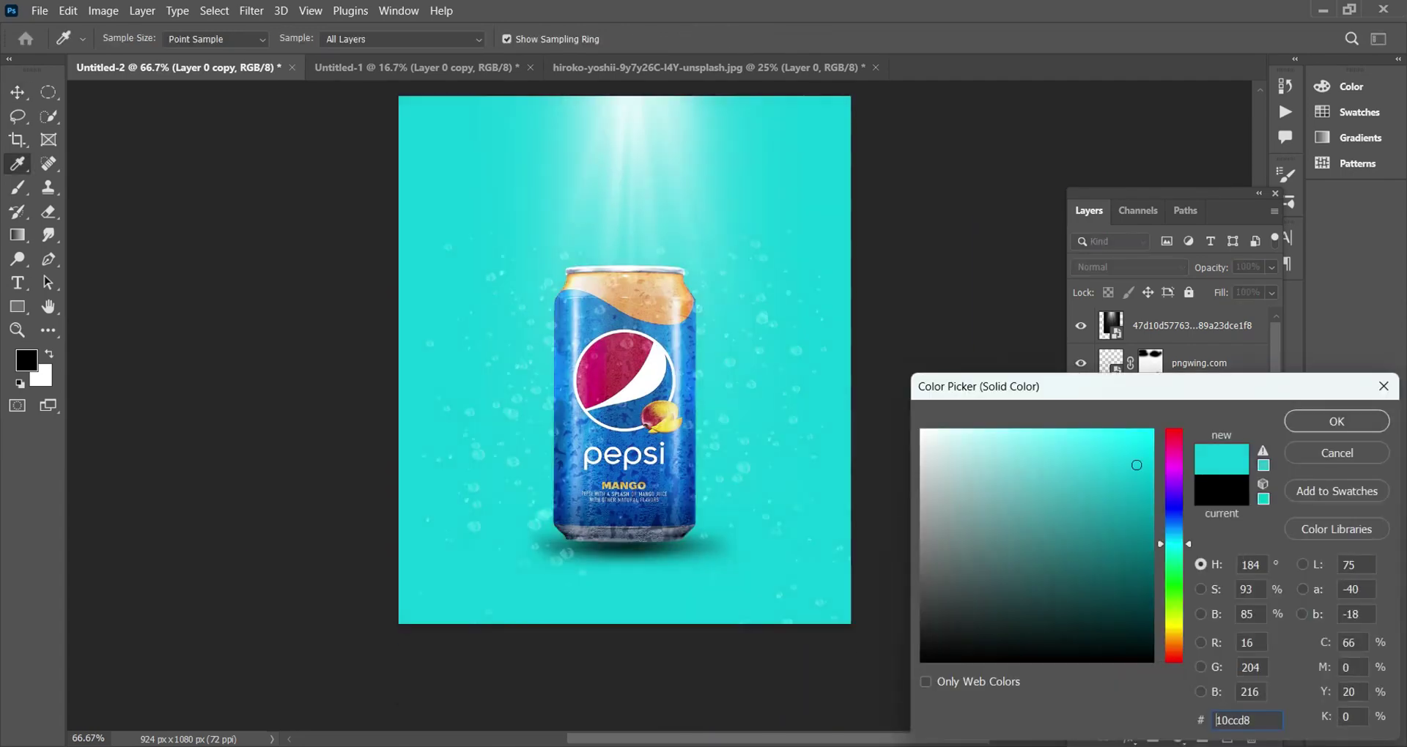
pyautogui.press('Return')
pyautogui.hotkey('ctrl', 'alt', 'g')
pyautogui.click(1129, 267)
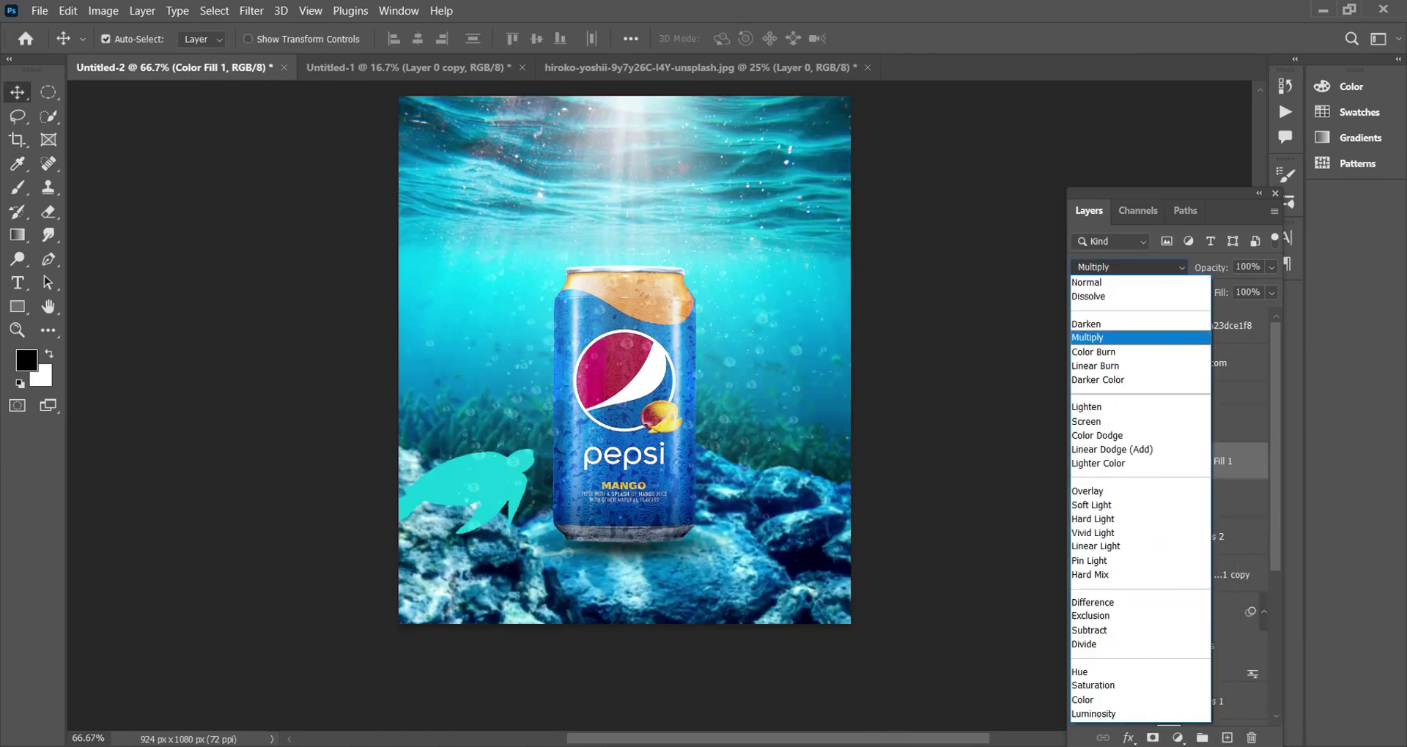
pyautogui.click(1121, 522)
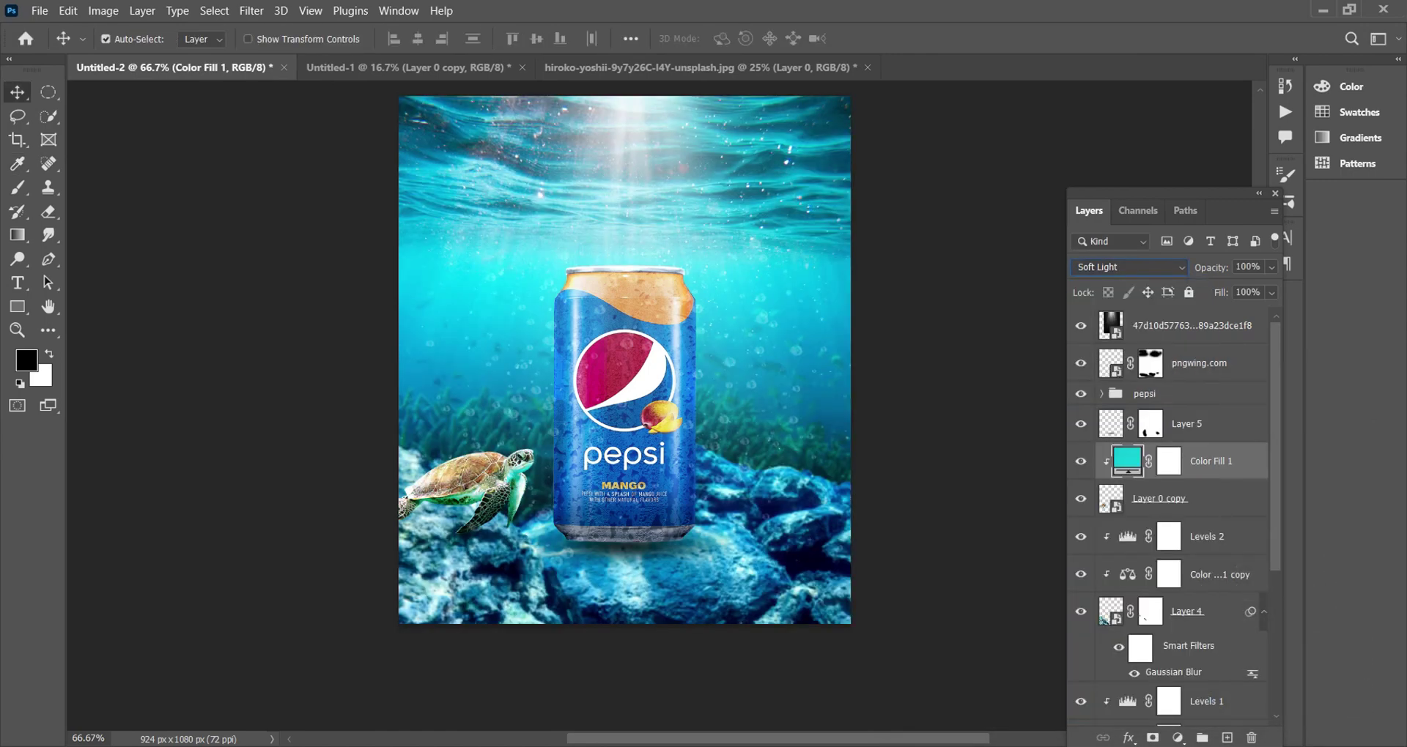
pyautogui.scroll(2, 624, 360)
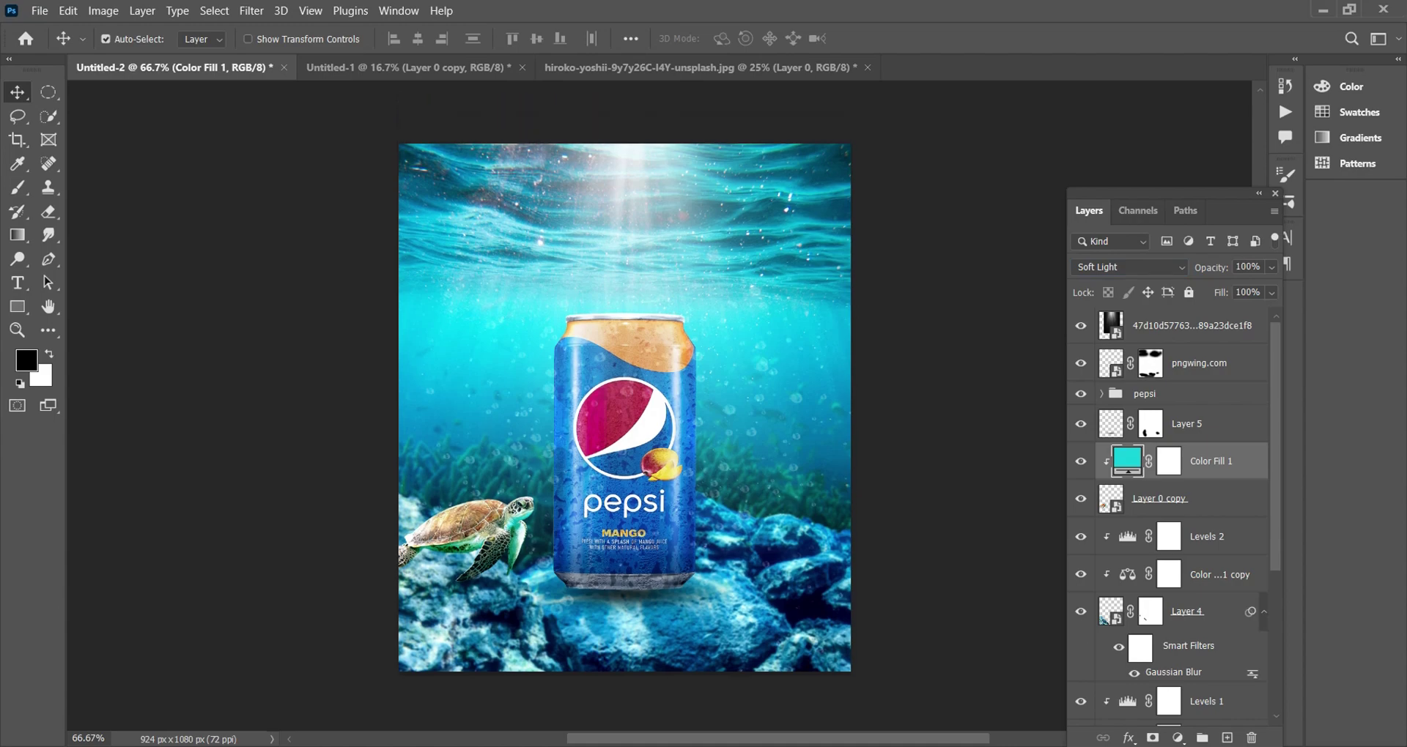
pyautogui.hotkey('alt', '[')
pyautogui.hotkey('ctrl', '1')
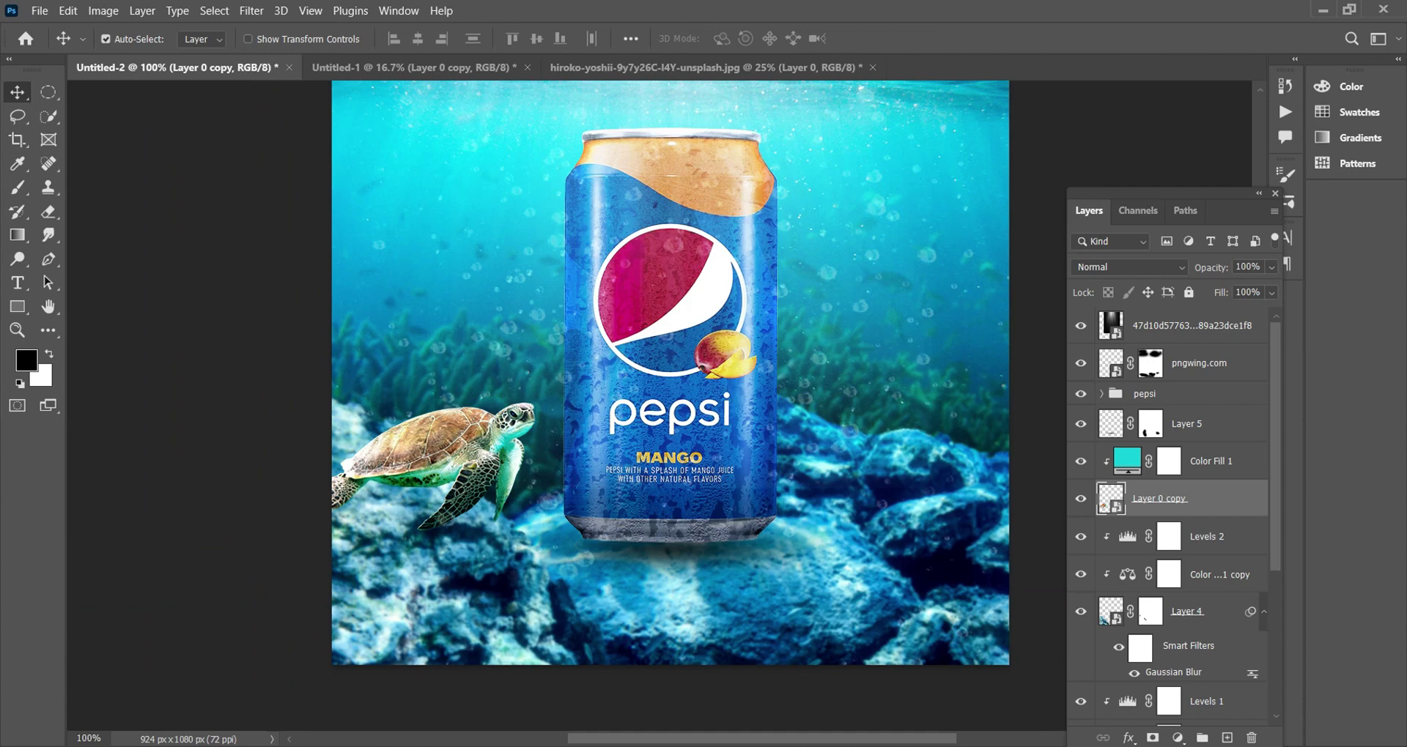
# Step: Add a darkening Curves adjustment above the turtle with its mask inverted to hide it
pyautogui.click(1178, 738)
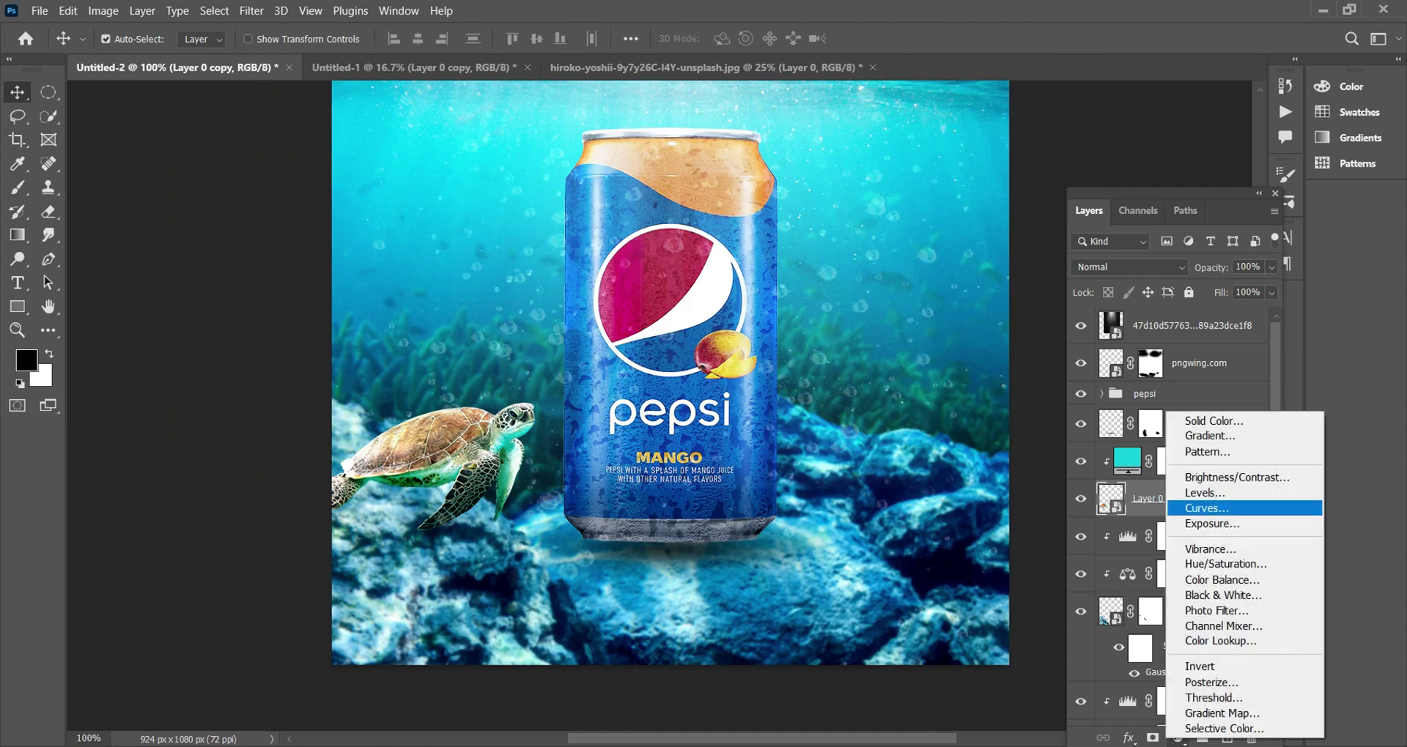
pyautogui.click(1207, 508)
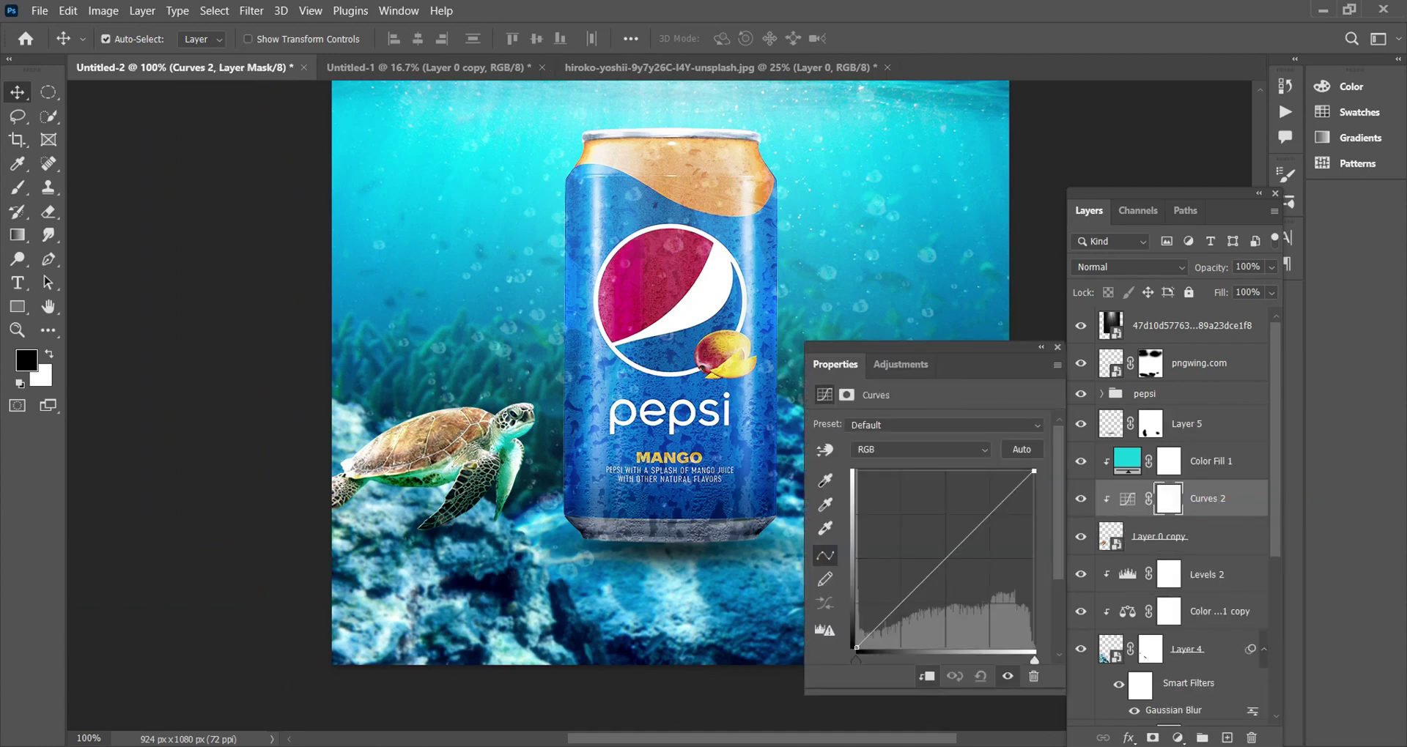
pyautogui.moveTo(1034, 473); pyautogui.dragTo(1034, 501)
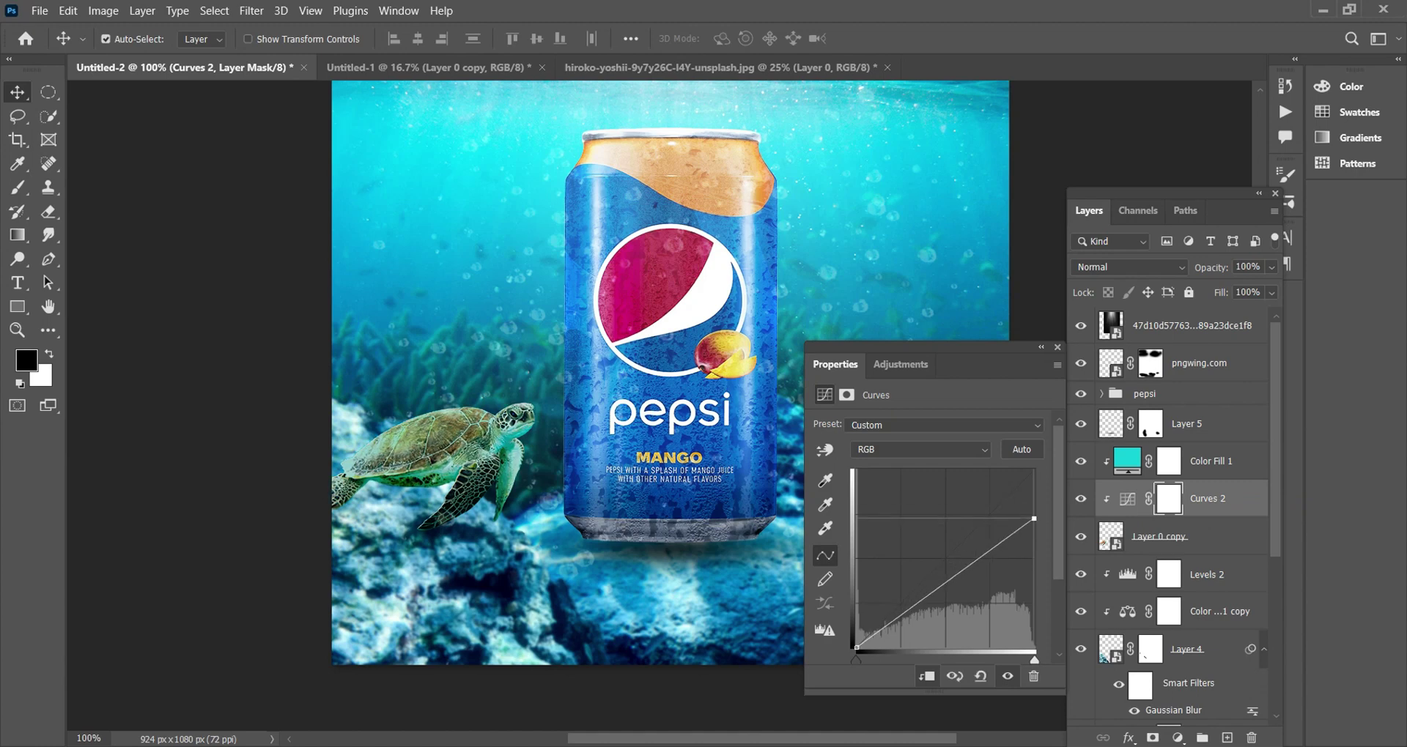
pyautogui.click(1057, 347)
pyautogui.hotkey('ctrl', 'i')
# Step: Paint white on the Curves mask around the turtle's flipper and the seabed to its left
pyautogui.press('b')
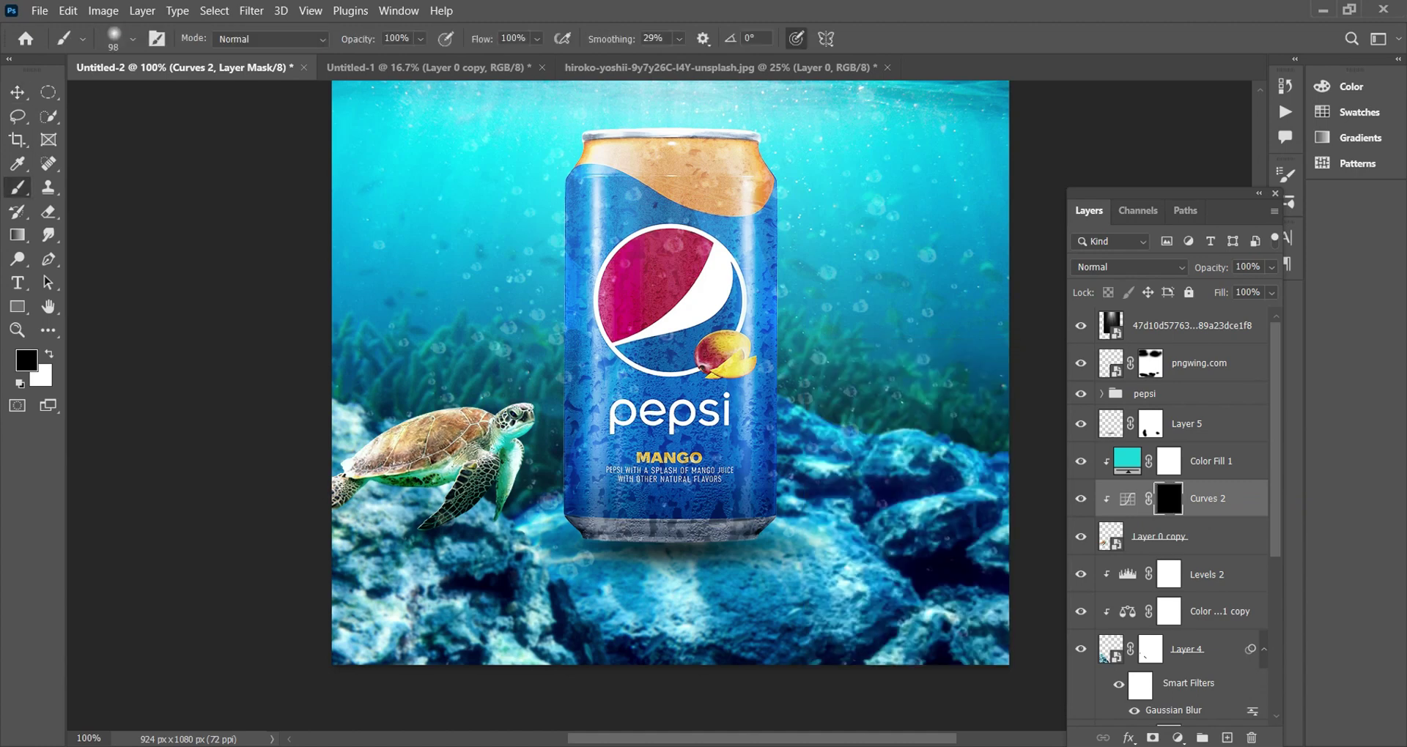
pyautogui.press('x')
pyautogui.click(458, 499)
pyautogui.click(503, 495)
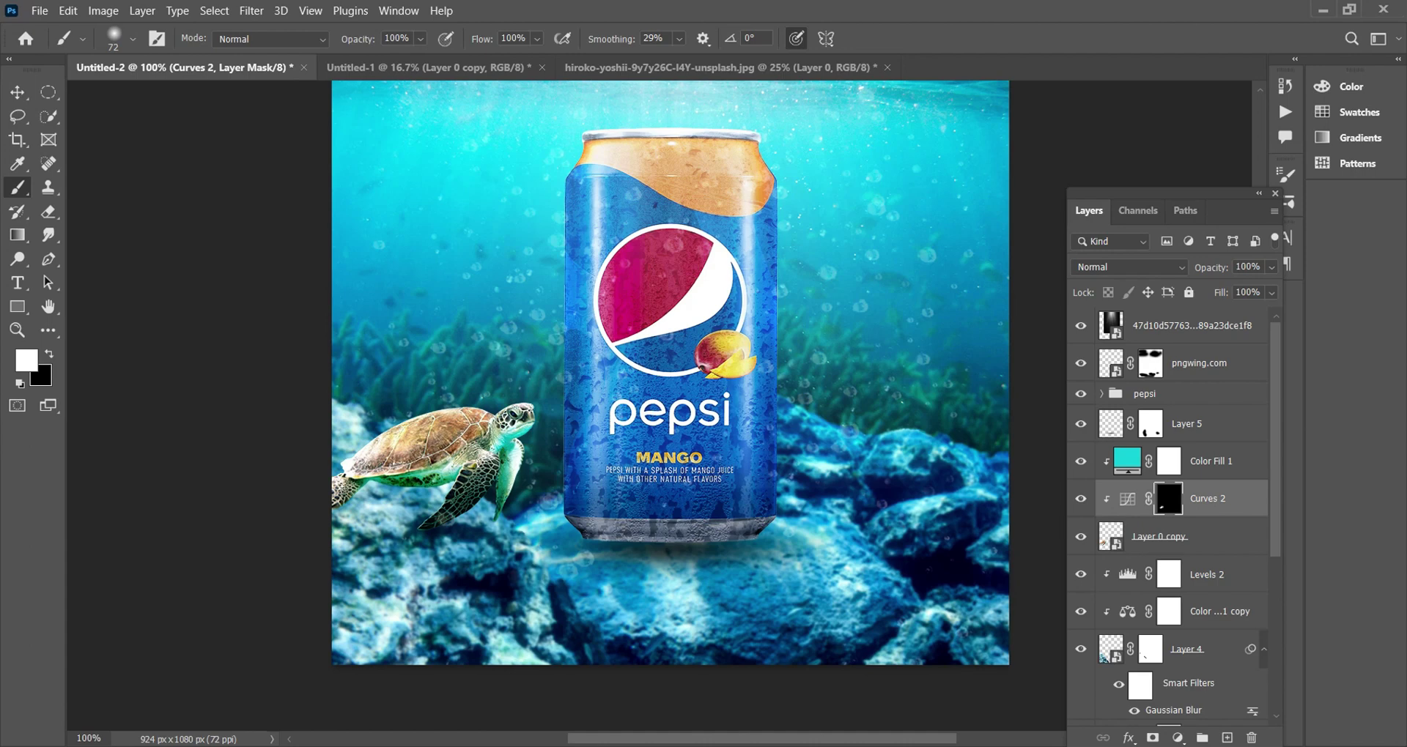
pyautogui.moveTo(348, 506); pyautogui.dragTo(336, 487)
pyautogui.moveTo(513, 491)
pyautogui.mouseDown()
pyautogui.moveTo(510, 469)
pyautogui.moveTo(403, 476)
pyautogui.mouseUp()
pyautogui.scroll(2, 486, 462)
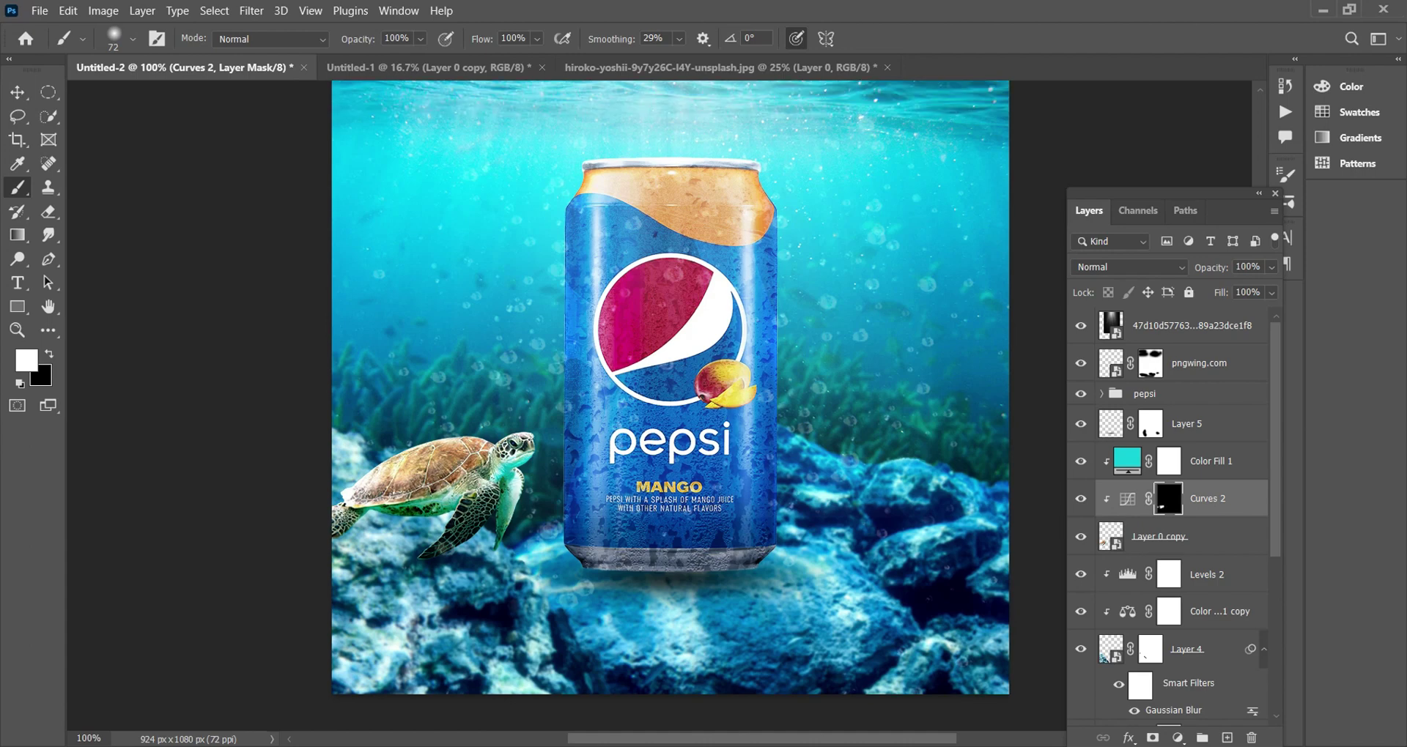
pyautogui.scroll(1, 671, 405)
pyautogui.hotkey('ctrl', '-')
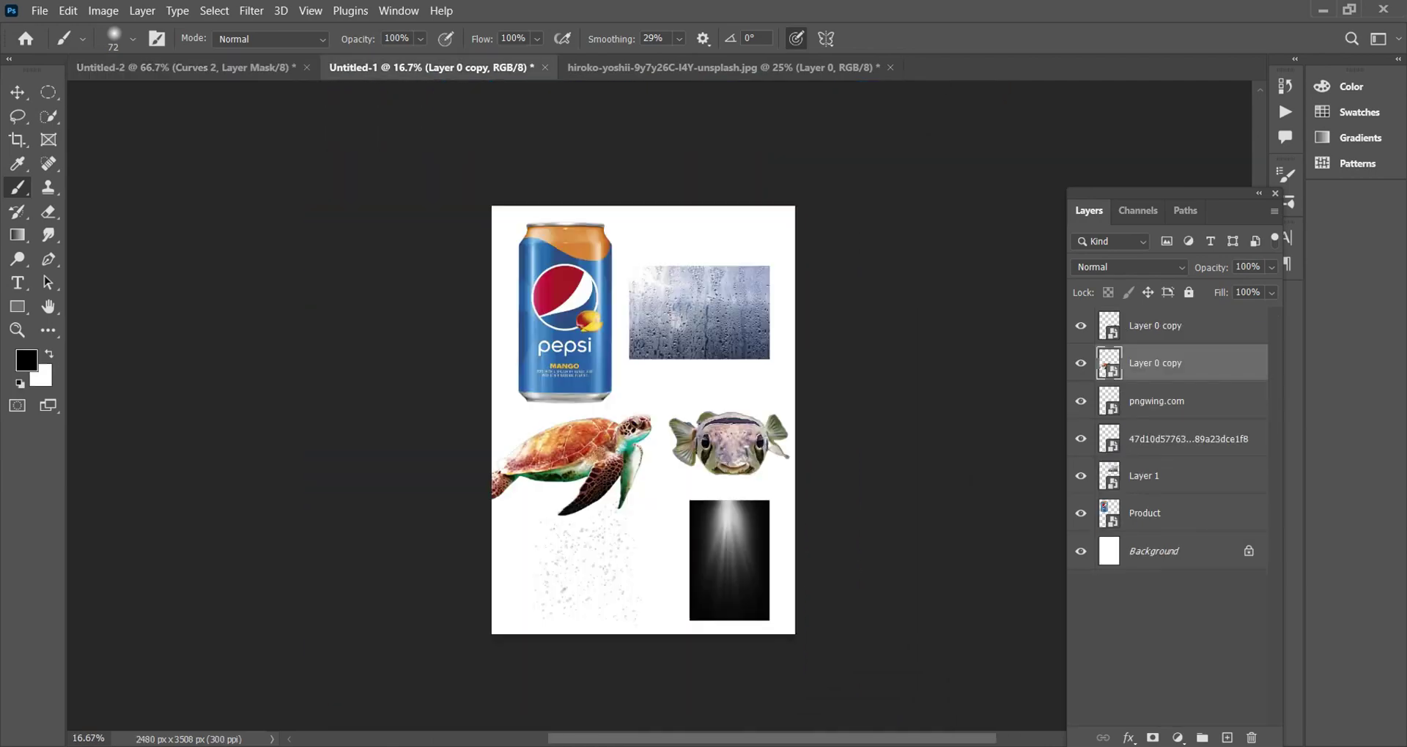
# Step: Bring the pufferfish into the poster above Color Fill 1 and release its clipping
pyautogui.press('v')
pyautogui.click(1172, 326)
pyautogui.moveTo(729, 444); pyautogui.dragTo(535, 425)
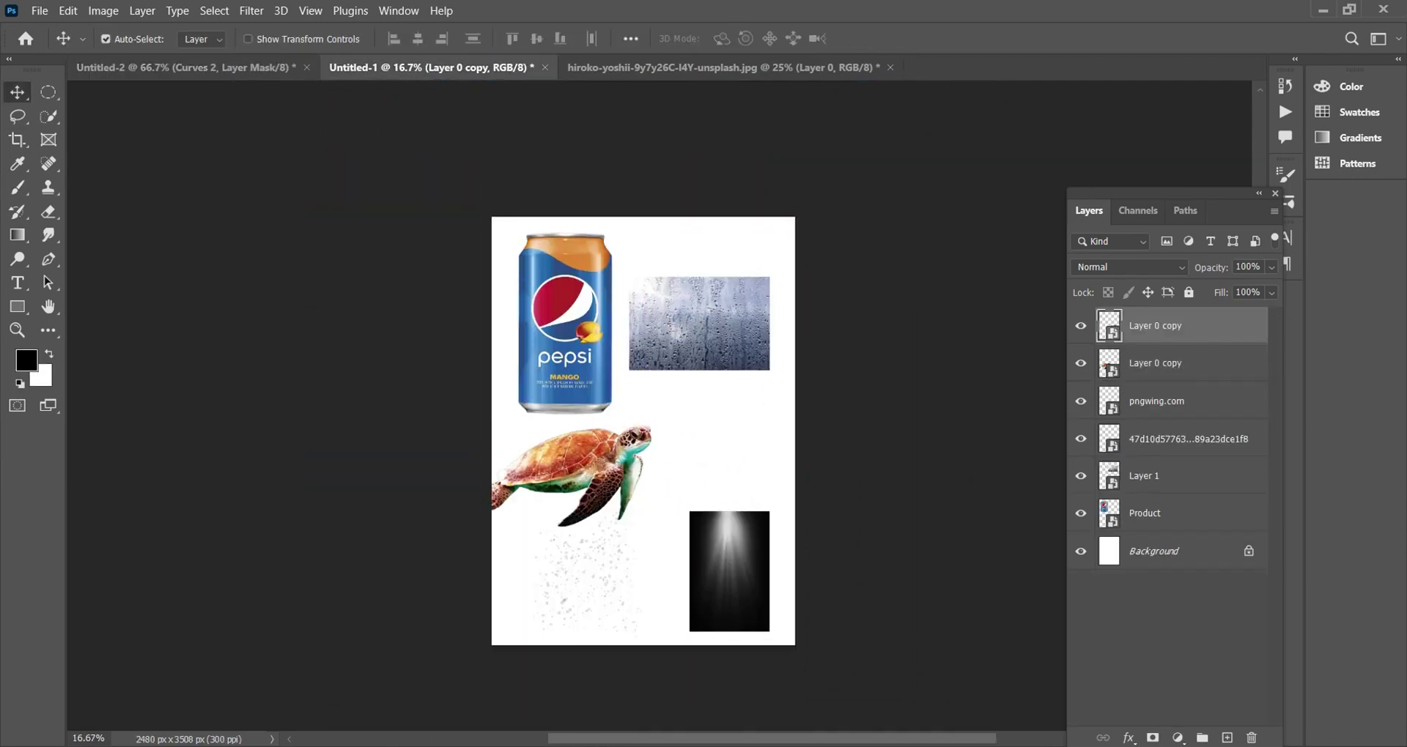
pyautogui.moveTo(1125, 499); pyautogui.dragTo(1172, 445)
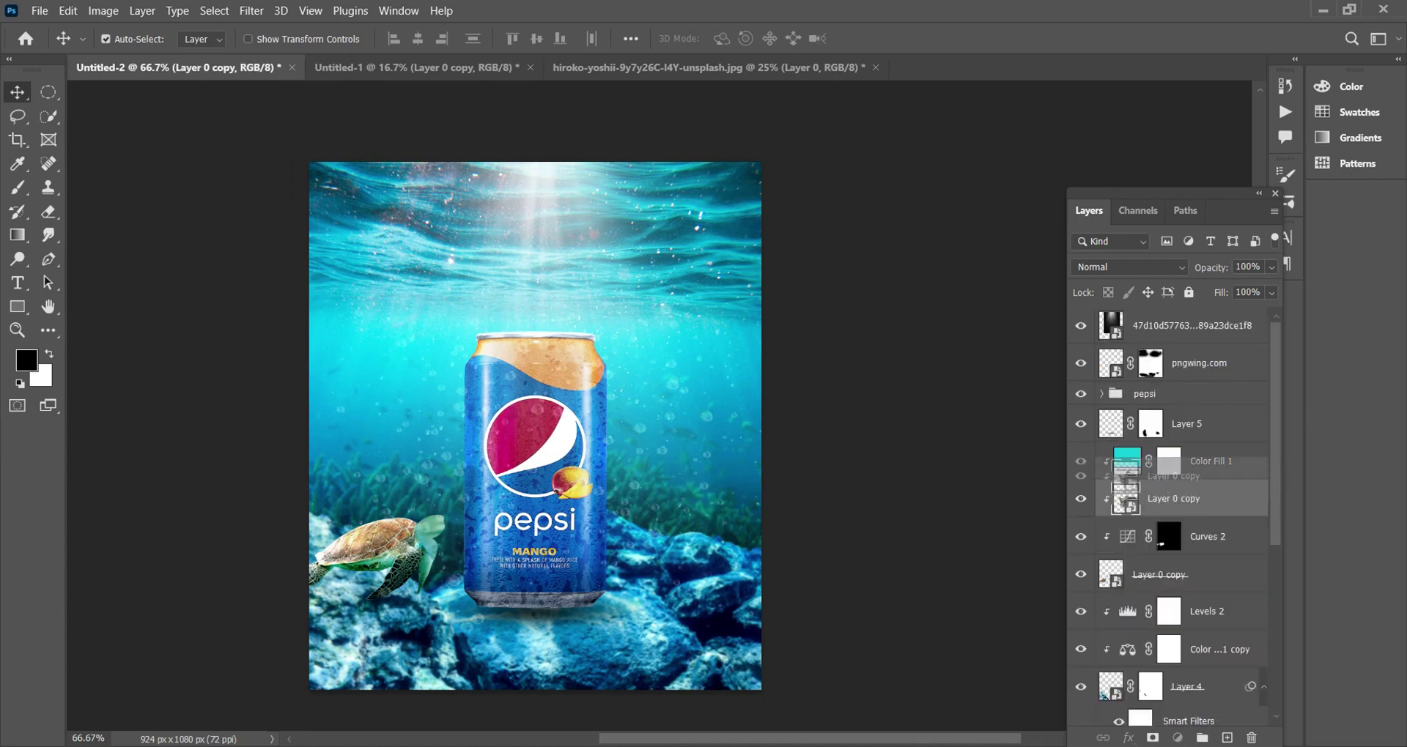
pyautogui.click(1187, 325)
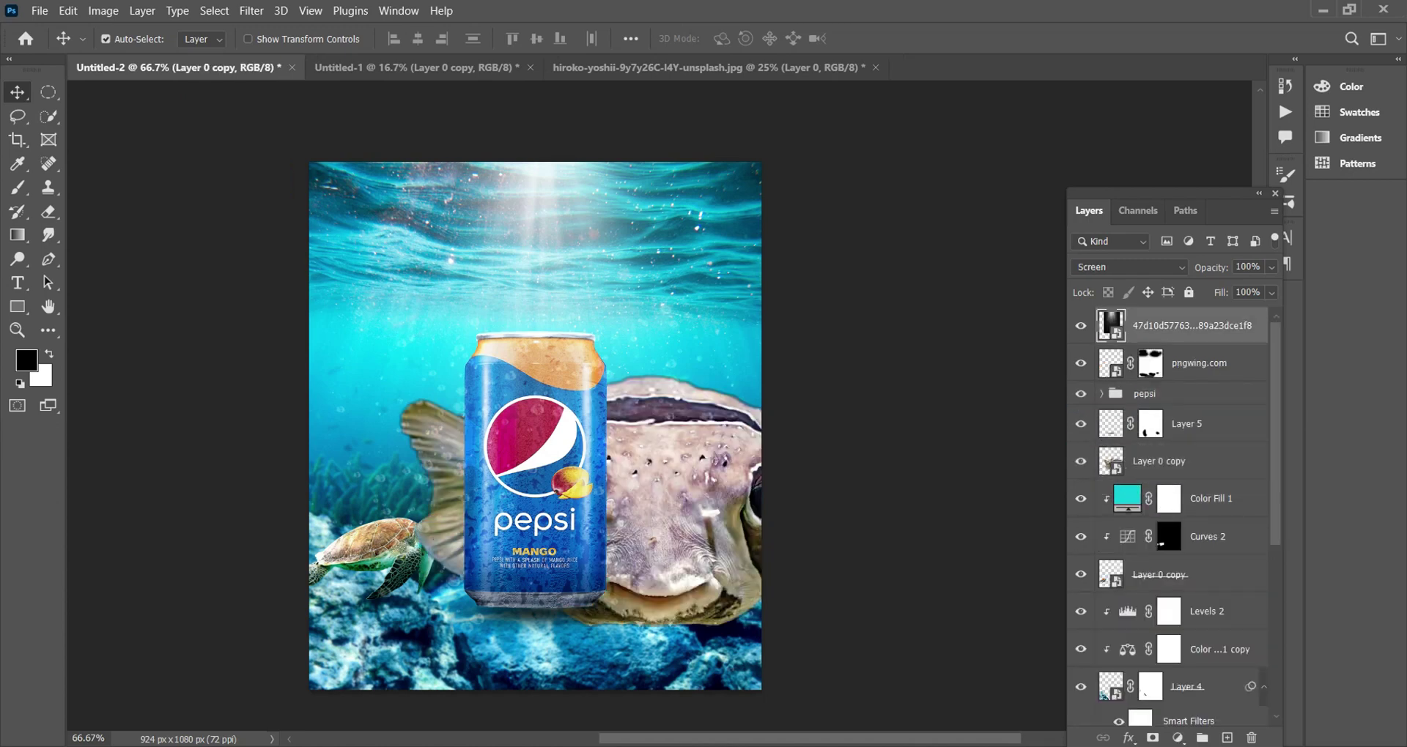
pyautogui.click(1187, 424)
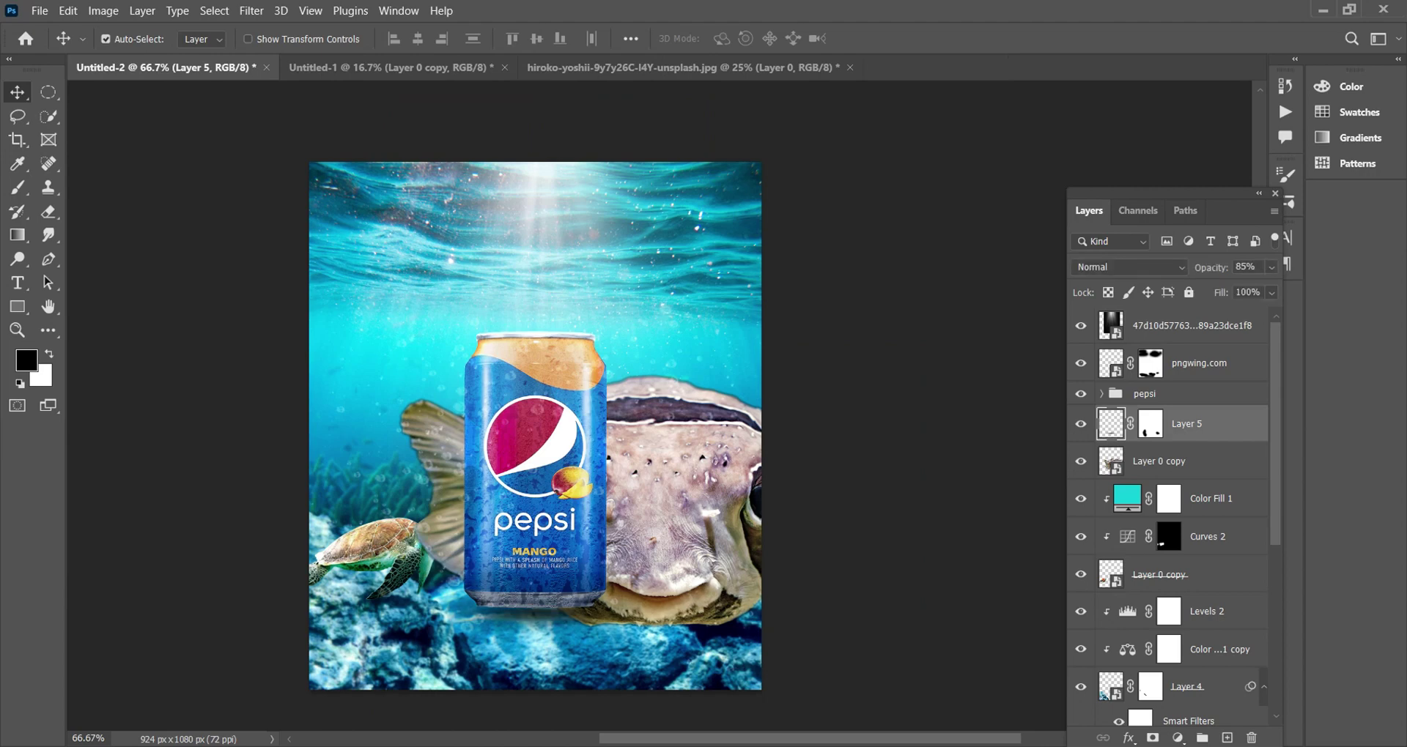
pyautogui.click(1172, 461)
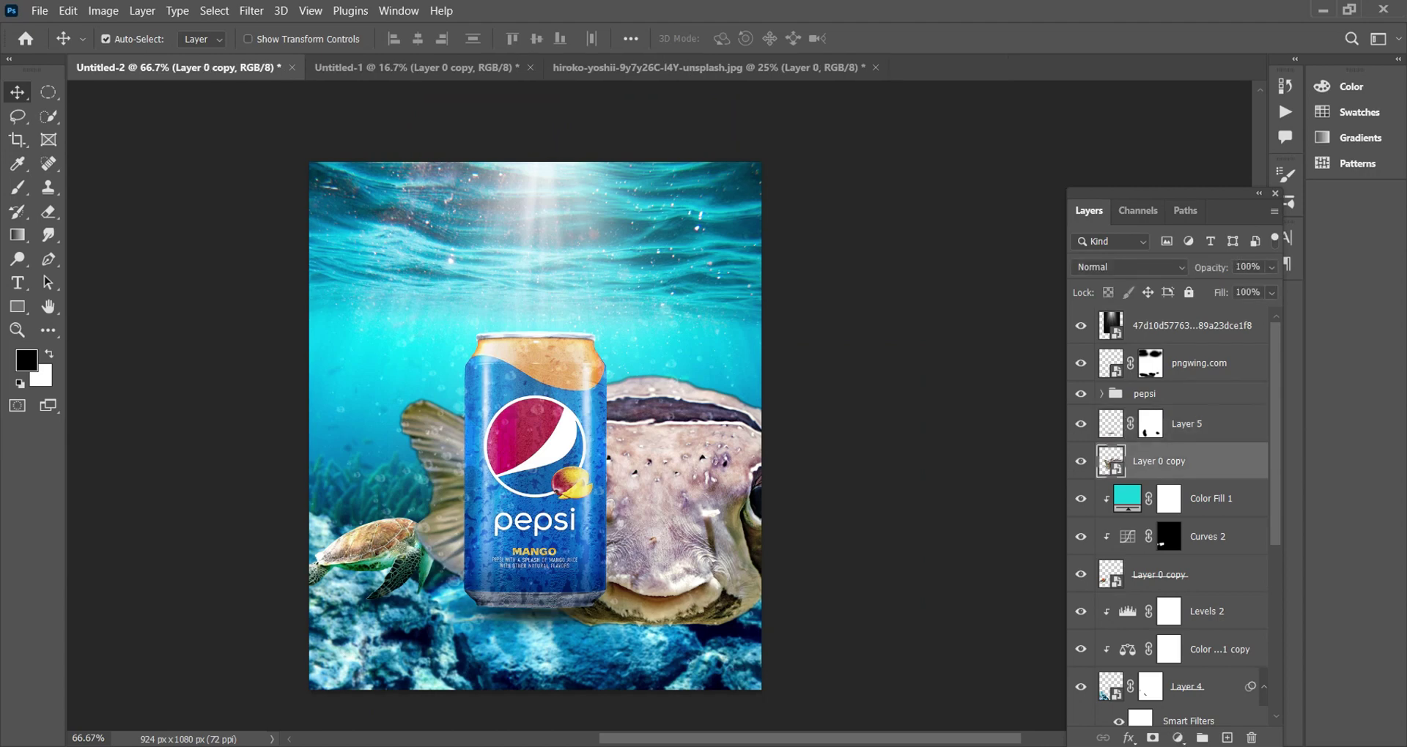
# Step: Shrink the pufferfish and place it on the rocks right of the can
pyautogui.hotkey('ctrl', 't')
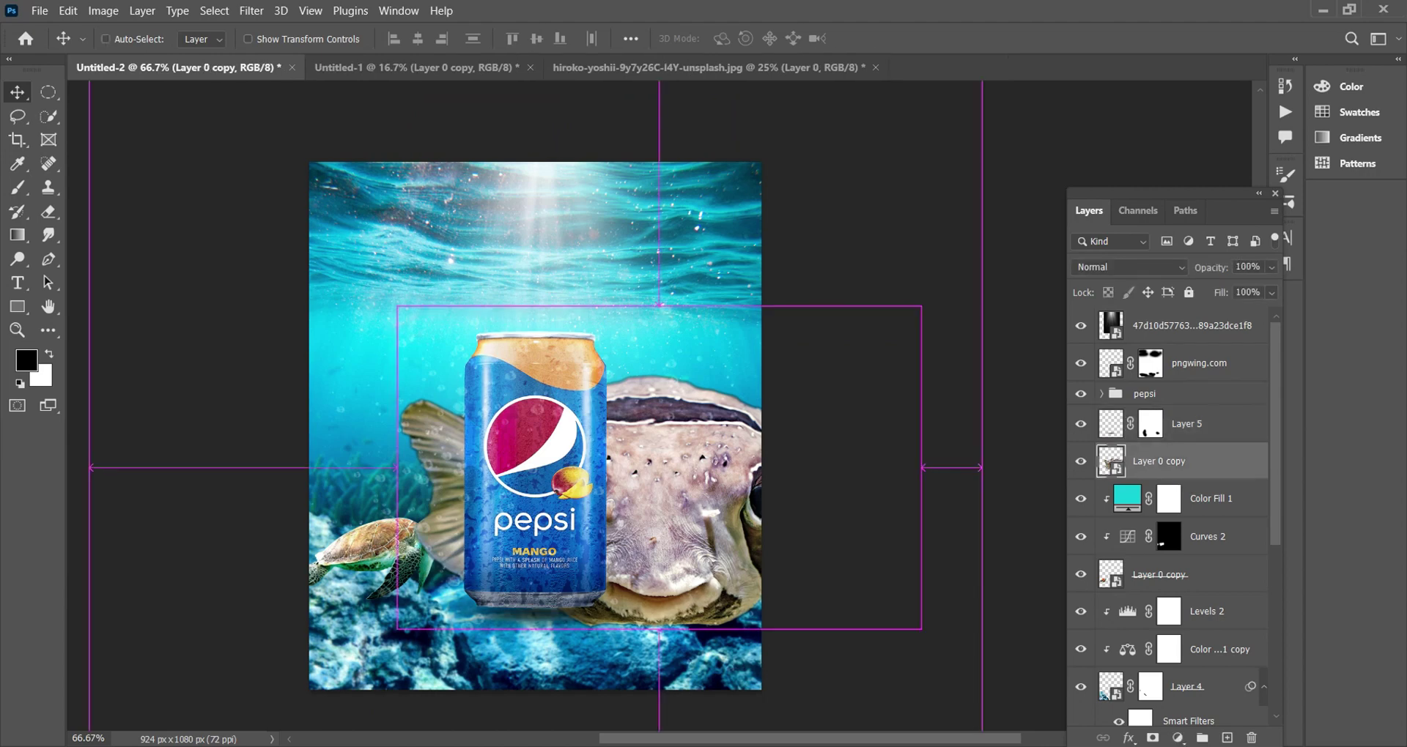
pyautogui.moveTo(920, 543); pyautogui.dragTo(698, 537)
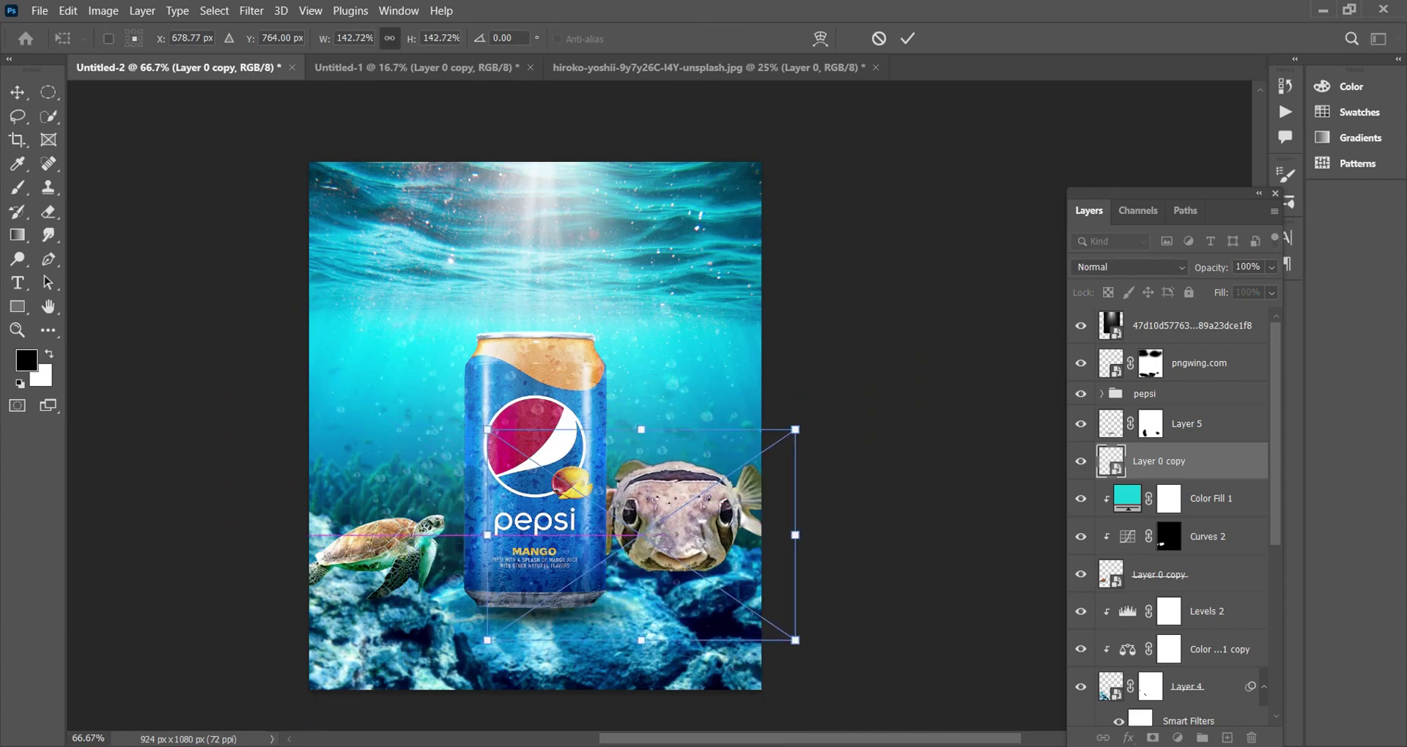
pyautogui.press('Return')
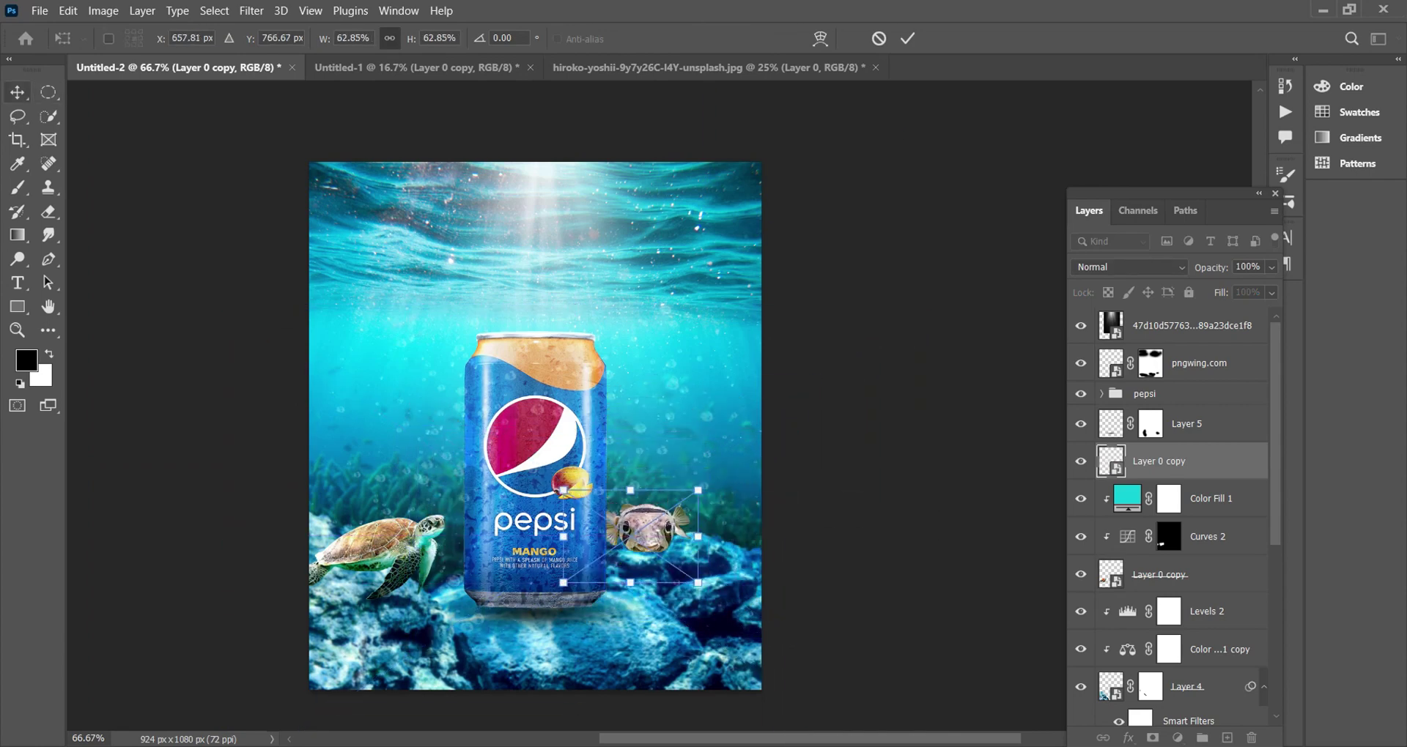
pyautogui.hotkey('ctrl', '+')
pyautogui.moveTo(645, 506); pyautogui.dragTo(639, 498)
pyautogui.hotkey('ctrl', '-')
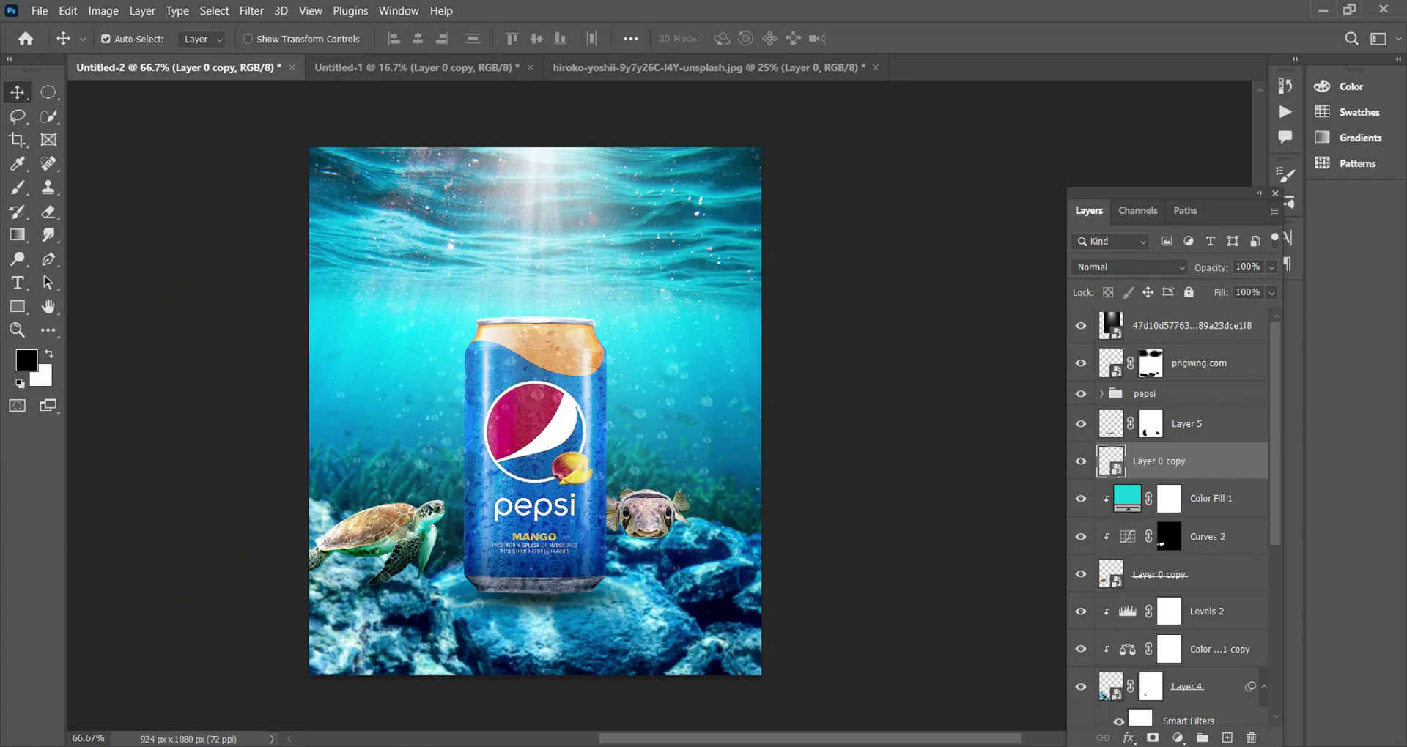
pyautogui.moveTo(1127, 499); pyautogui.dragTo(1127, 444)
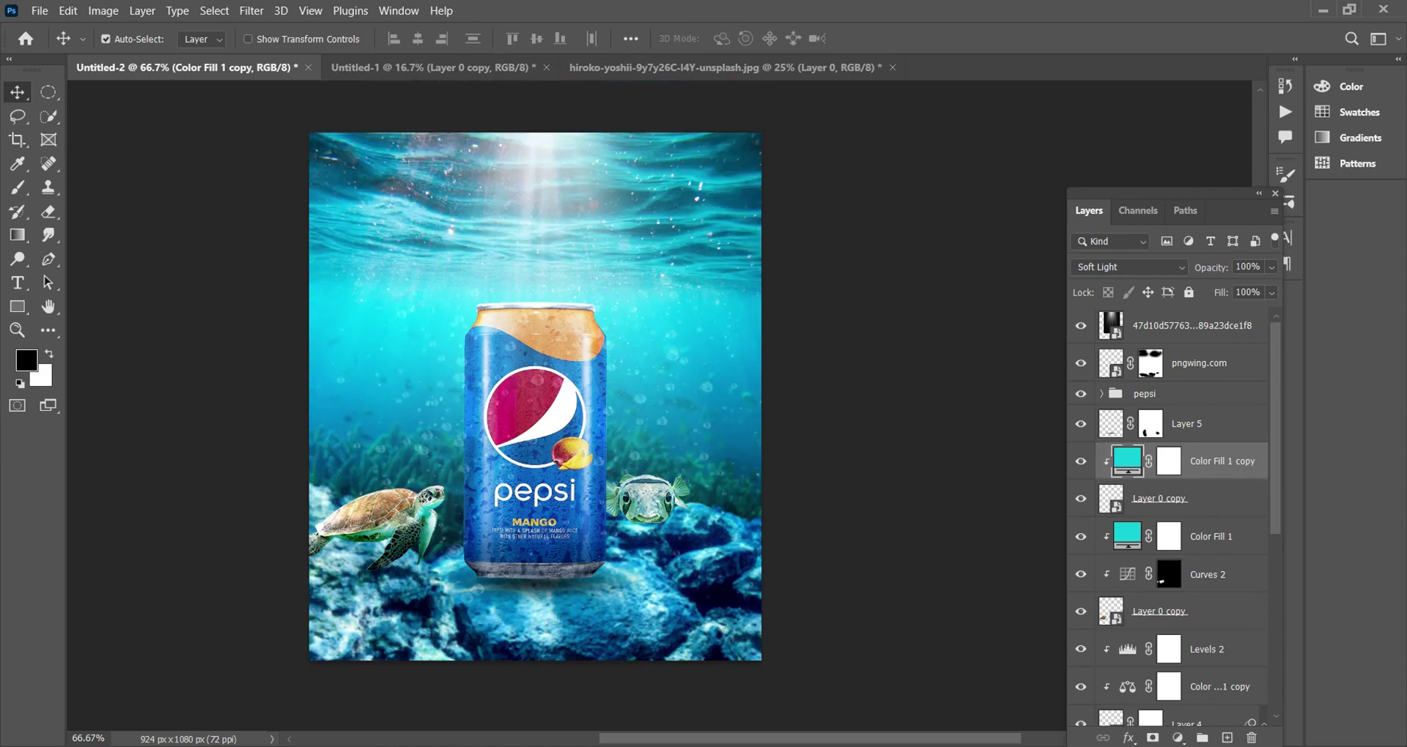
# Step: Clip a Curves 3 adjustment to the pufferfish with its mask inverted
pyautogui.hotkey('ctrl', '+')
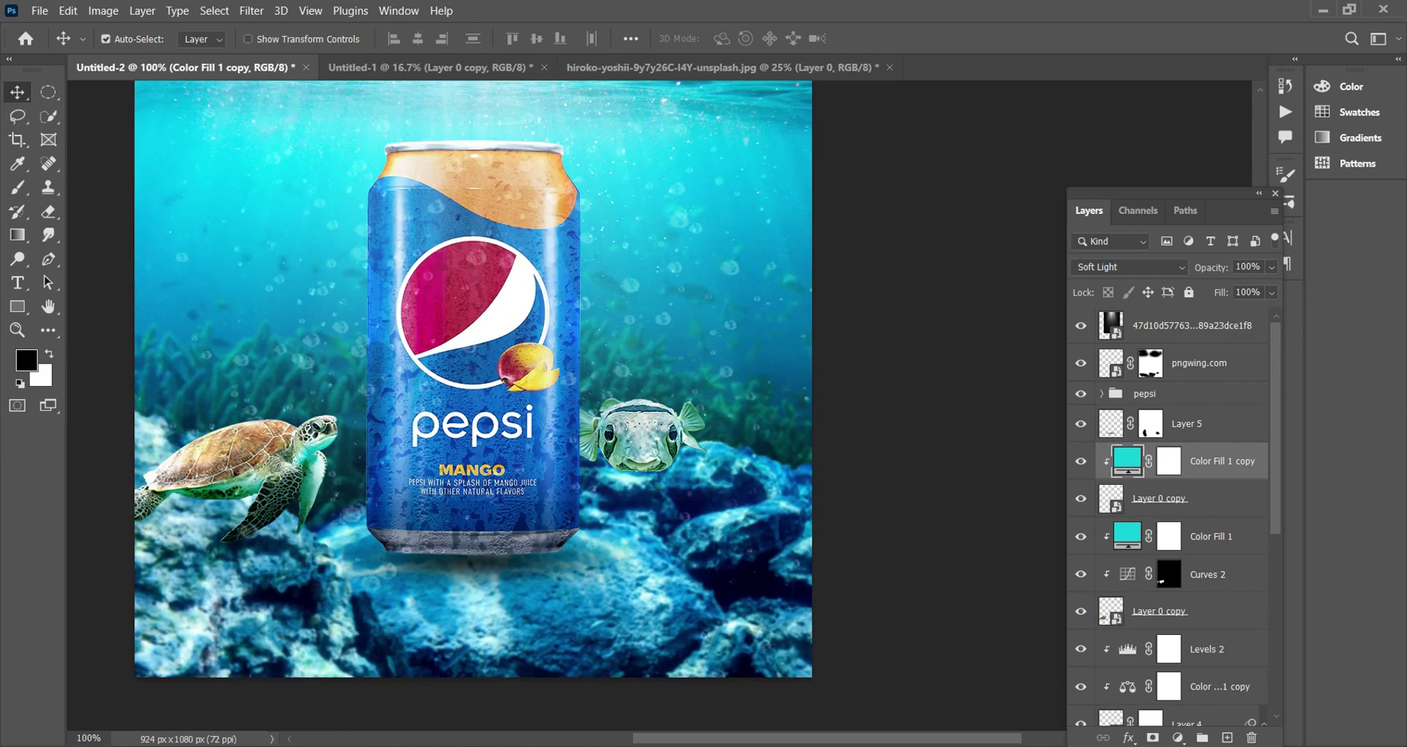
pyautogui.click(1187, 499)
pyautogui.click(1178, 738)
pyautogui.click(1209, 521)
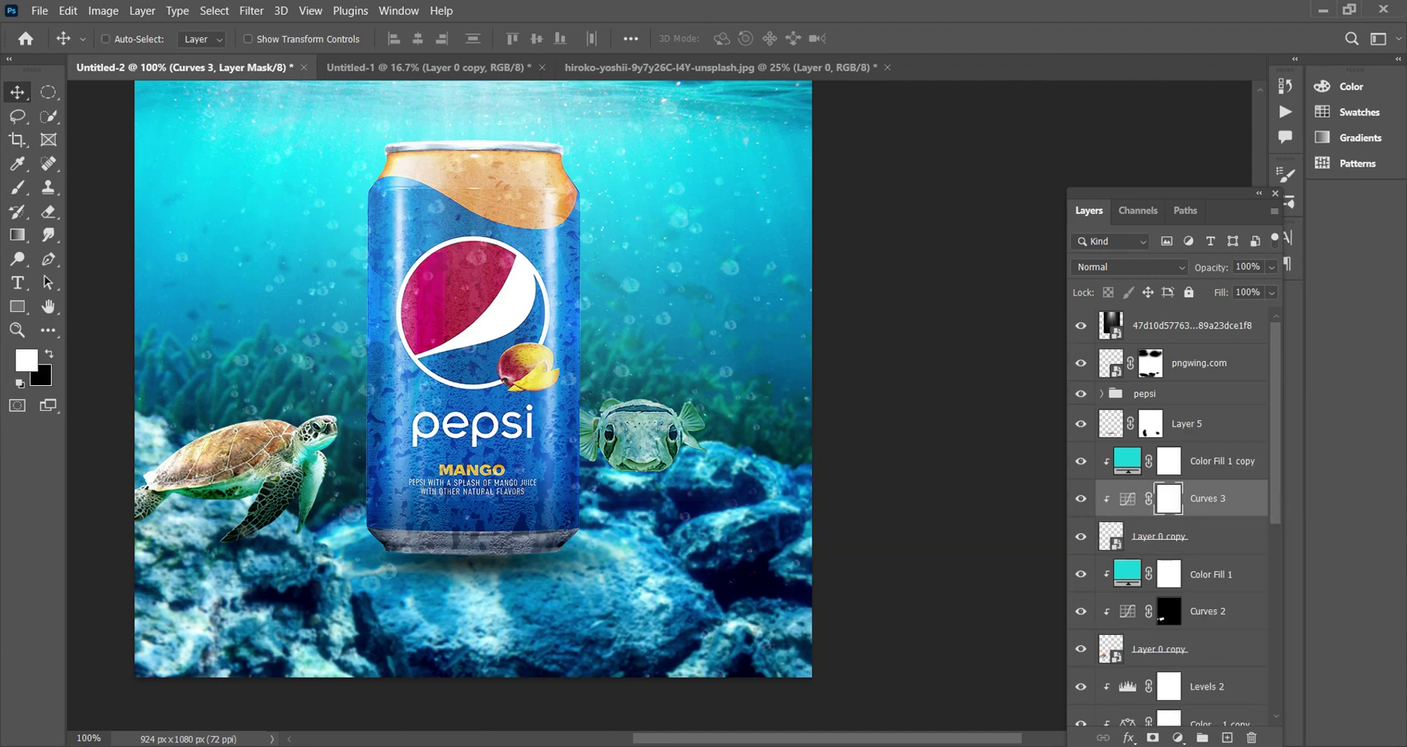
pyautogui.hotkey('ctrl', 'i')
# Step: Paint darkening around the pufferfish's fins and chin, then fade the fish to 84% opacity
pyautogui.press('b')
pyautogui.rightClick(641, 413)
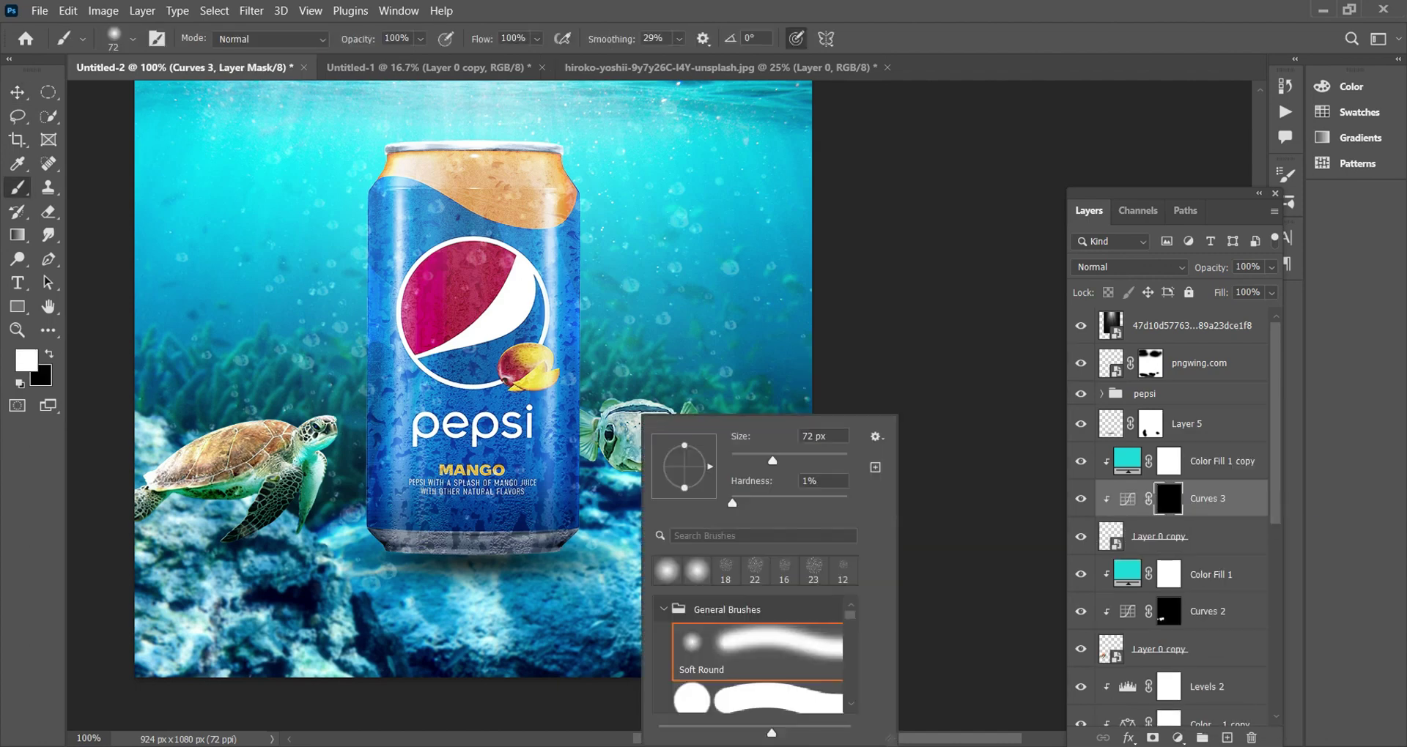
pyautogui.press('Escape')
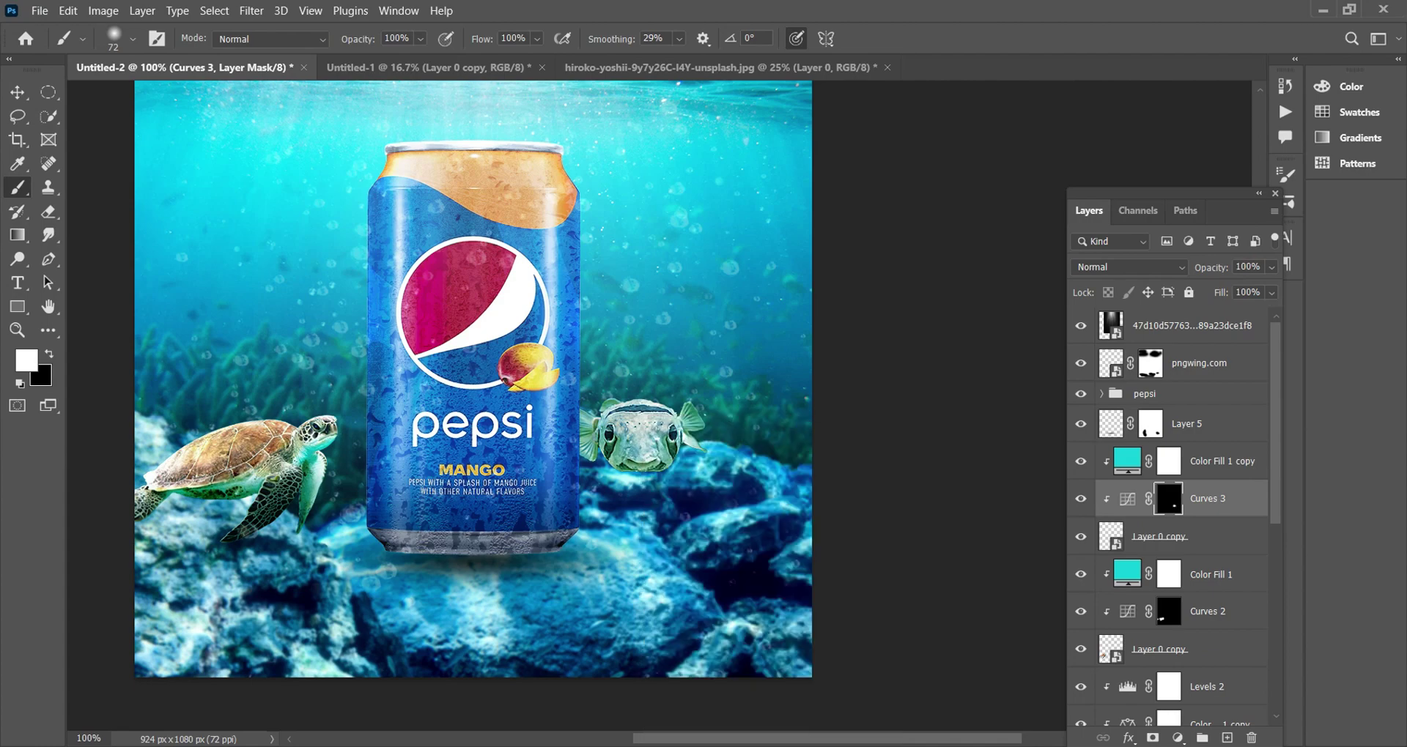
pyautogui.moveTo(587, 438); pyautogui.dragTo(588, 456)
pyautogui.moveTo(690, 442)
pyautogui.mouseDown()
pyautogui.moveTo(665, 458)
pyautogui.moveTo(640, 449)
pyautogui.mouseUp()
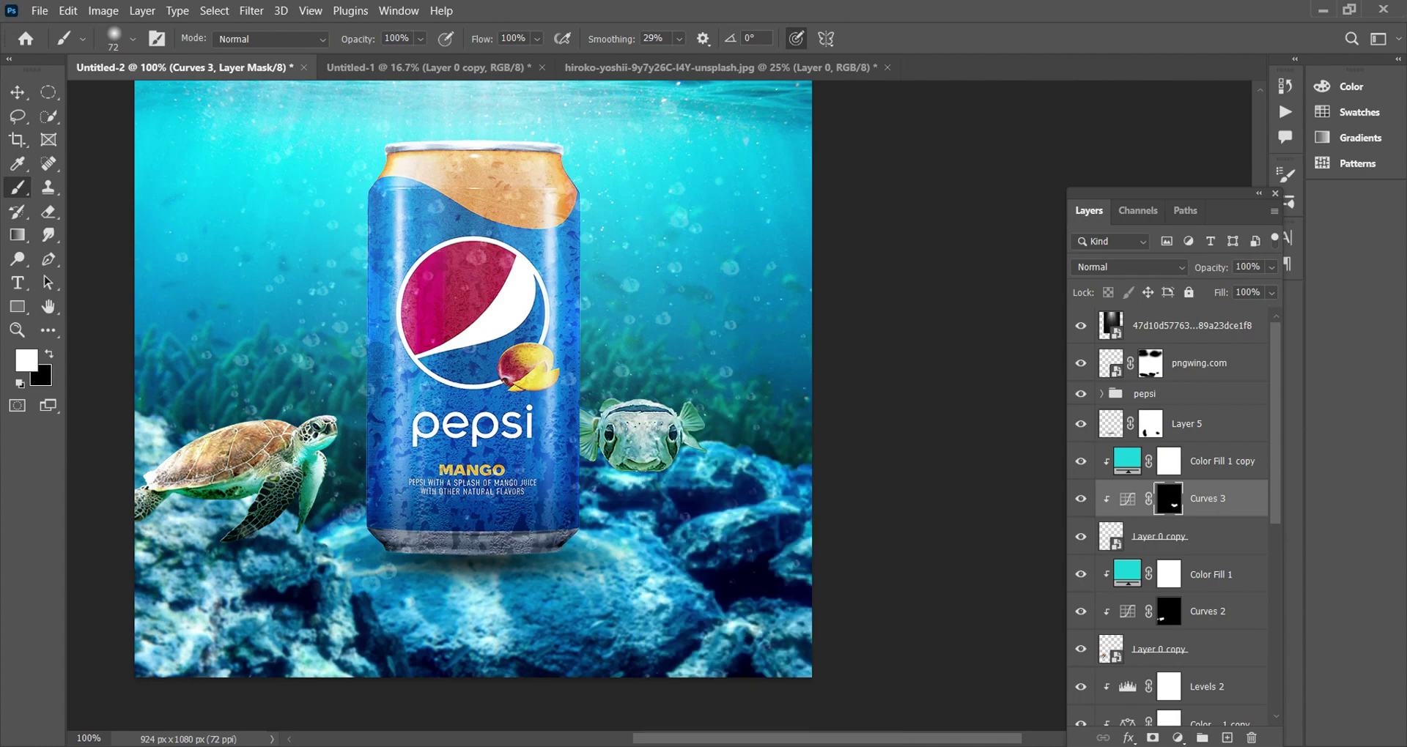
pyautogui.hotkey('ctrl', '-')
pyautogui.hotkey('ctrl', '-')
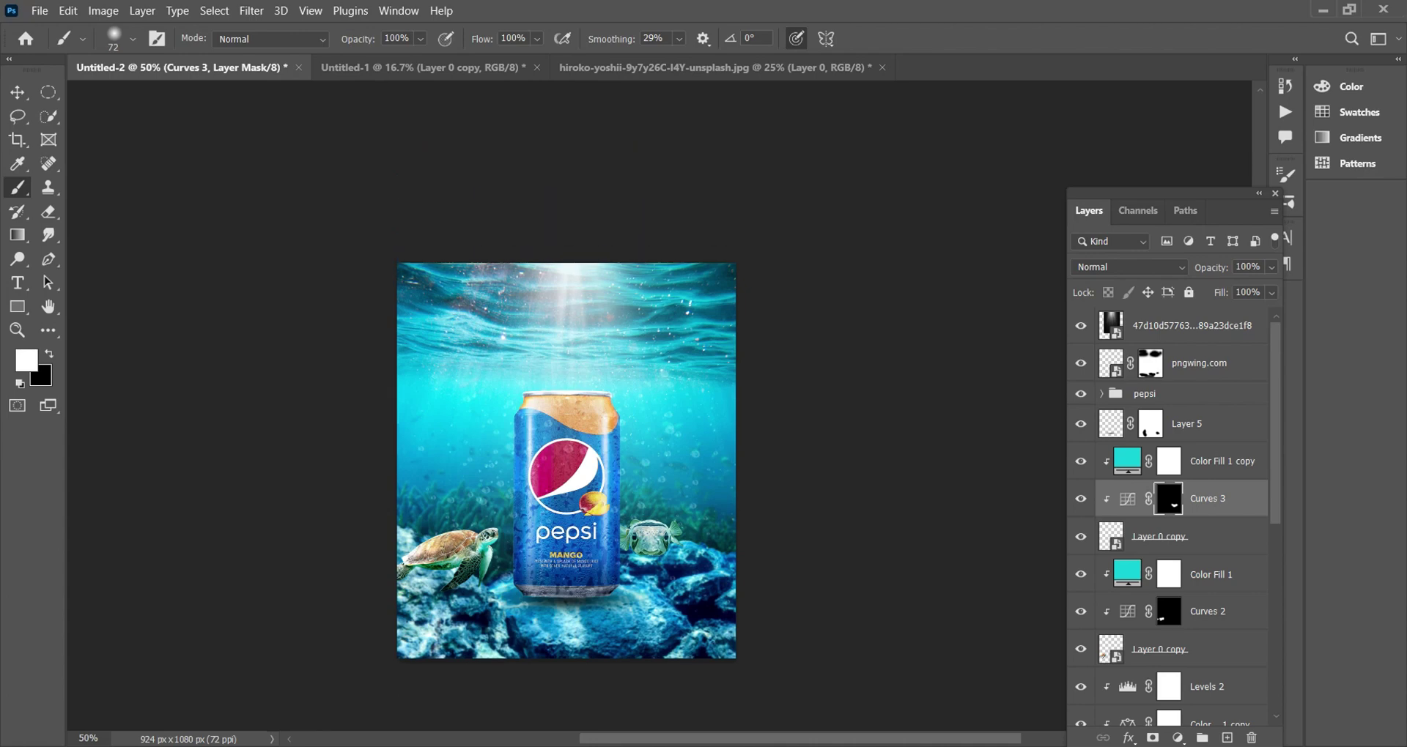
pyautogui.scroll(1, 566, 469)
pyautogui.scroll(-1, 566, 469)
pyautogui.click(1187, 537)
pyautogui.moveTo(1271, 267); pyautogui.dragTo(1256, 288)
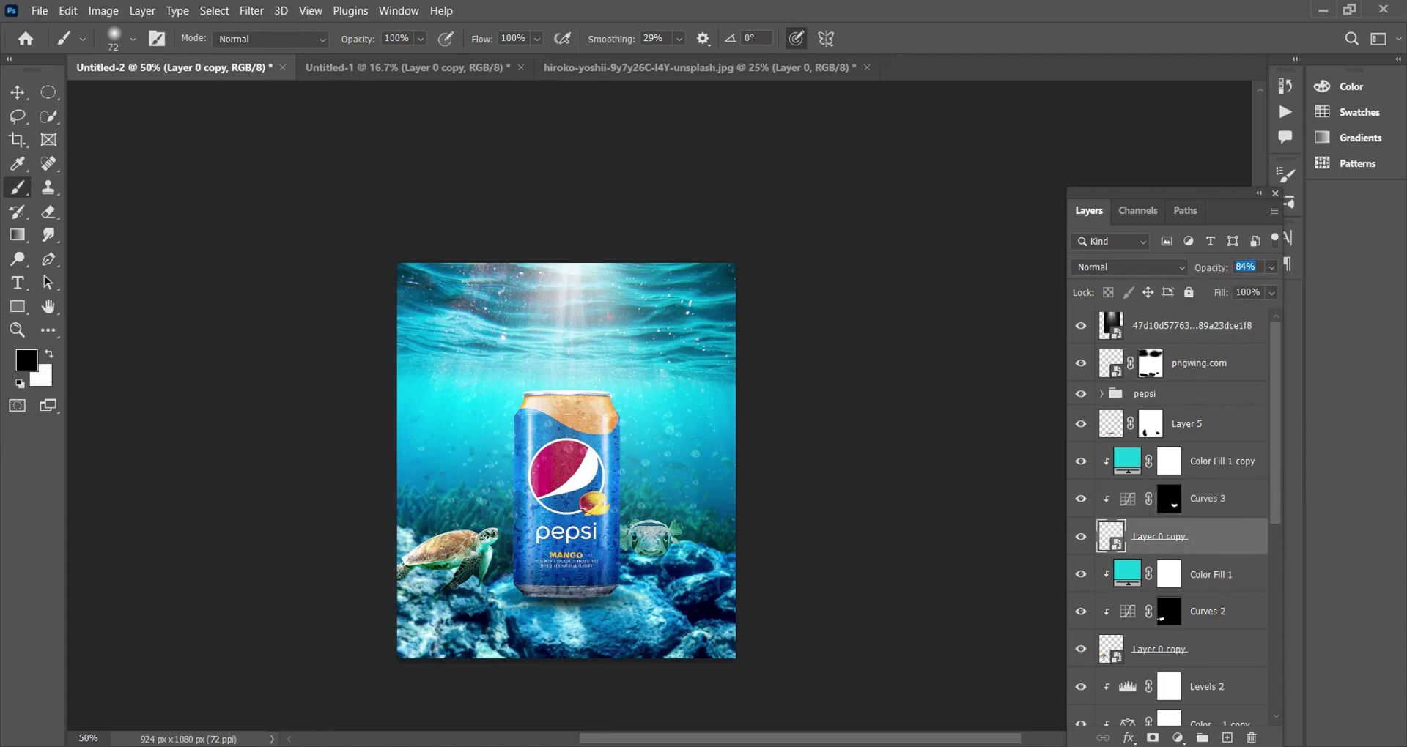
# Step: Lower the Color Fill 1 opacity to 68%
pyautogui.press('v')
pyautogui.click(1158, 649)
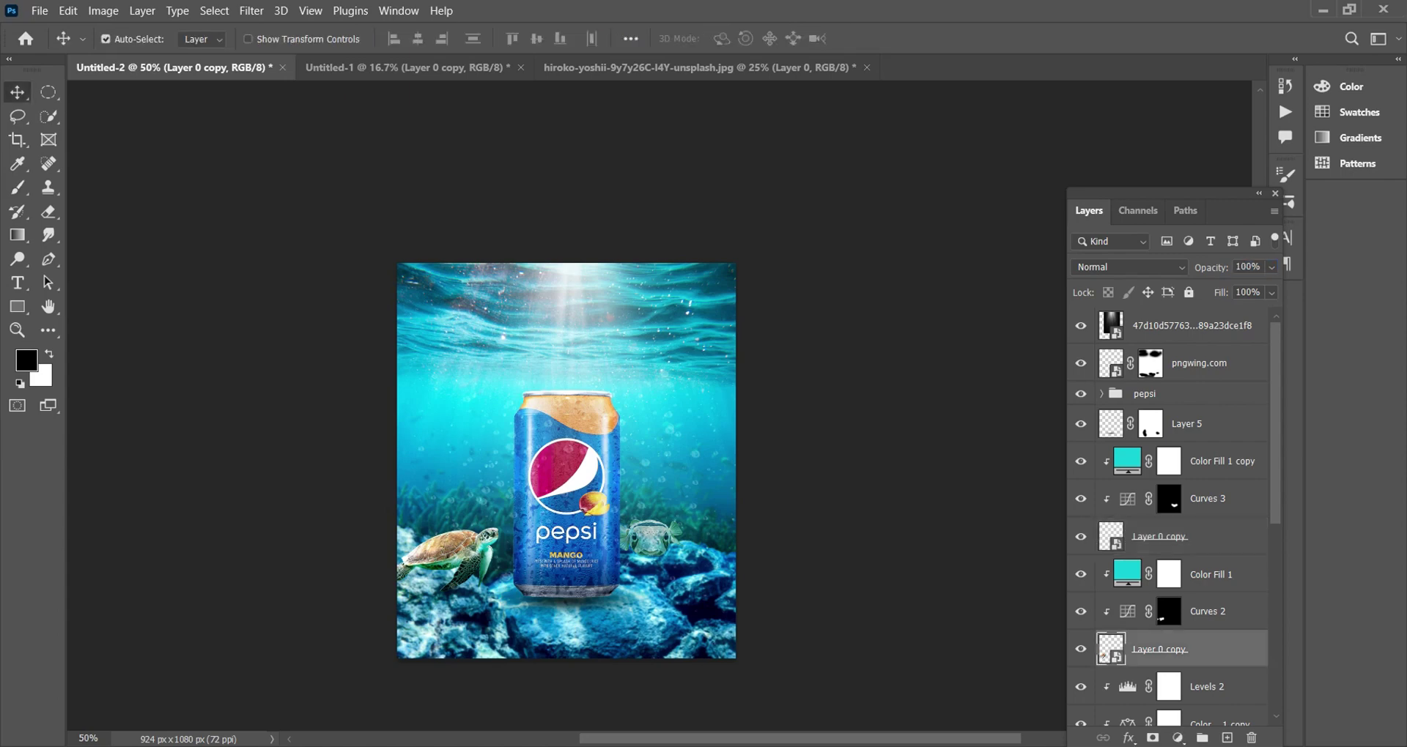
pyautogui.scroll(-1, 1173, 587)
pyautogui.click(1209, 500)
pyautogui.click(1271, 268)
pyautogui.moveTo(1270, 288); pyautogui.dragTo(1243, 288)
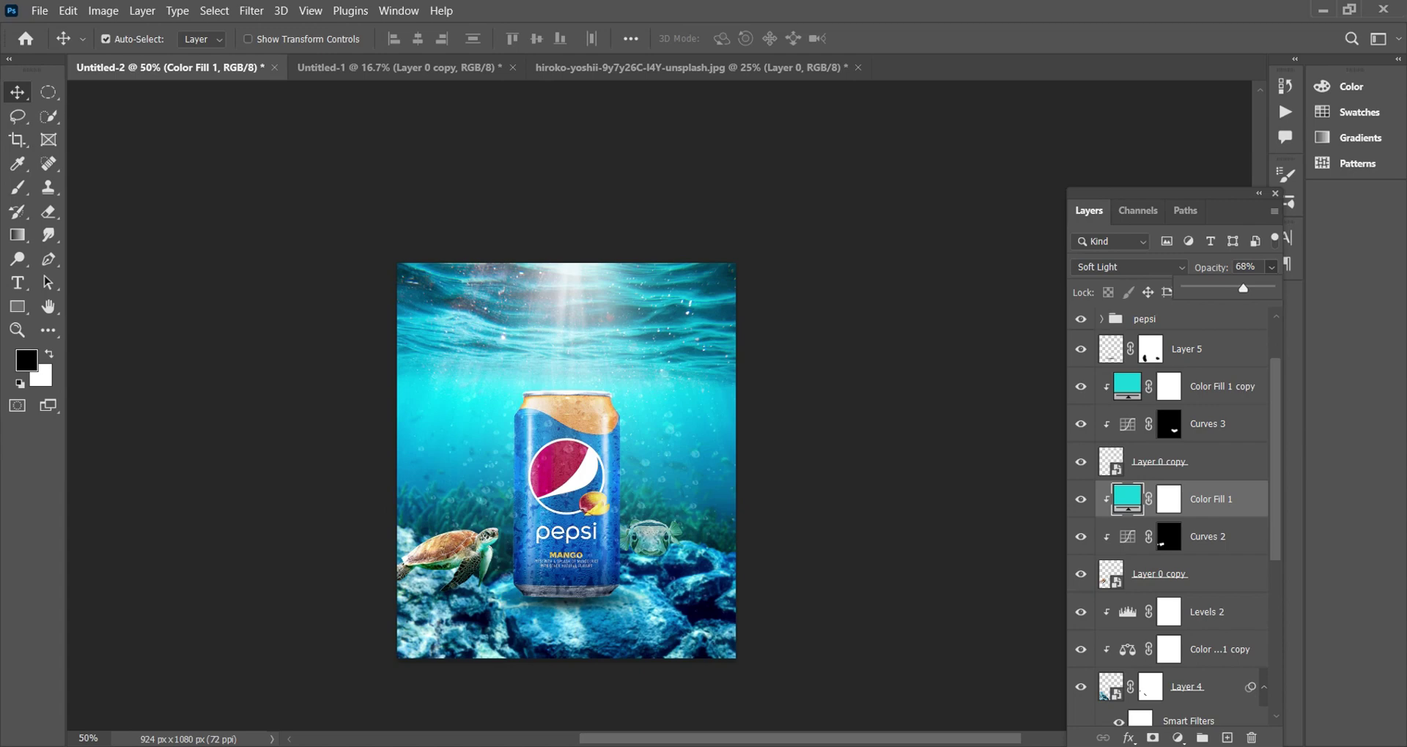
pyautogui.press('Return')
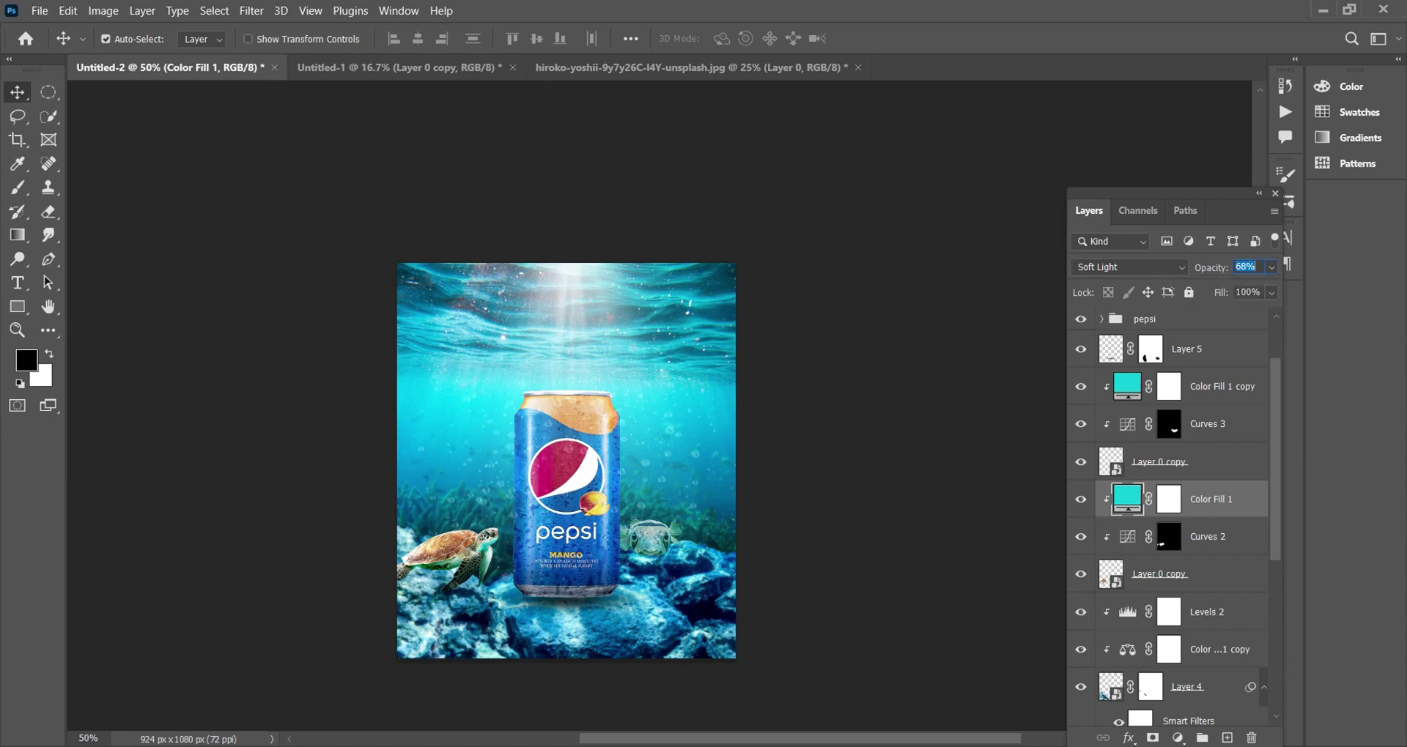
# Step: Lower the pufferfish's Color Fill 1 copy opacity to 65%
pyautogui.hotkey('alt', '.')
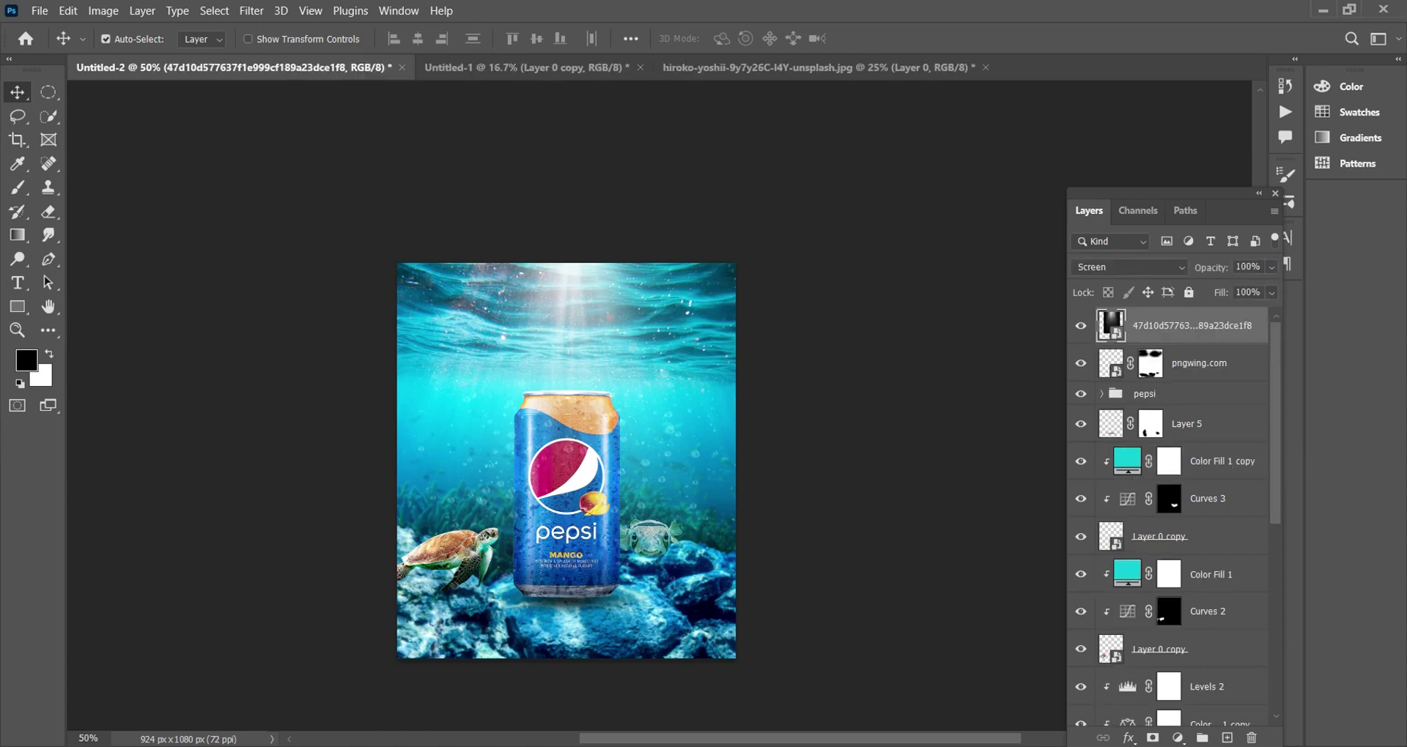
pyautogui.click(1216, 461)
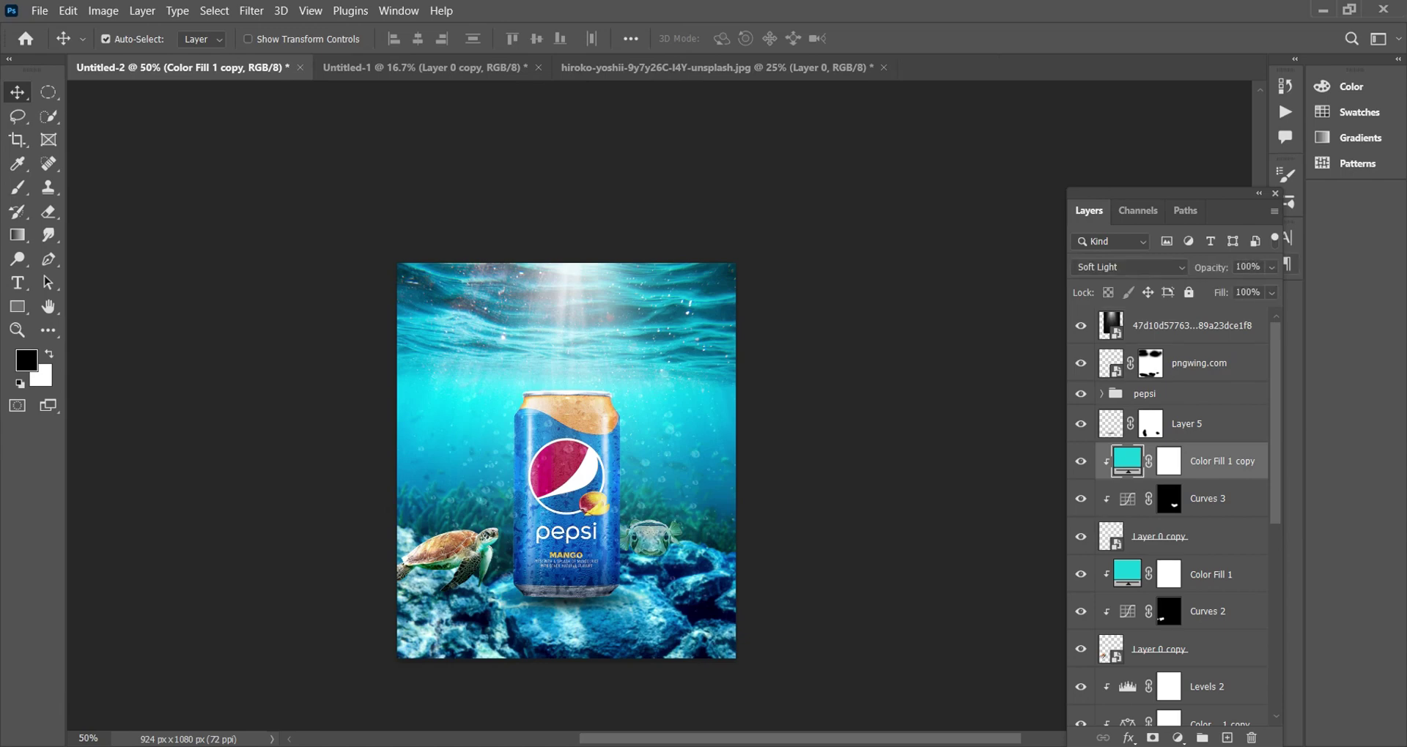
pyautogui.click(1271, 267)
pyautogui.moveTo(1273, 288); pyautogui.dragTo(1240, 288)
pyautogui.scroll(1, 566, 469)
pyautogui.scroll(-2, 1173, 513)
pyautogui.scroll(-3, 1173, 513)
pyautogui.scroll(-3, 1172, 513)
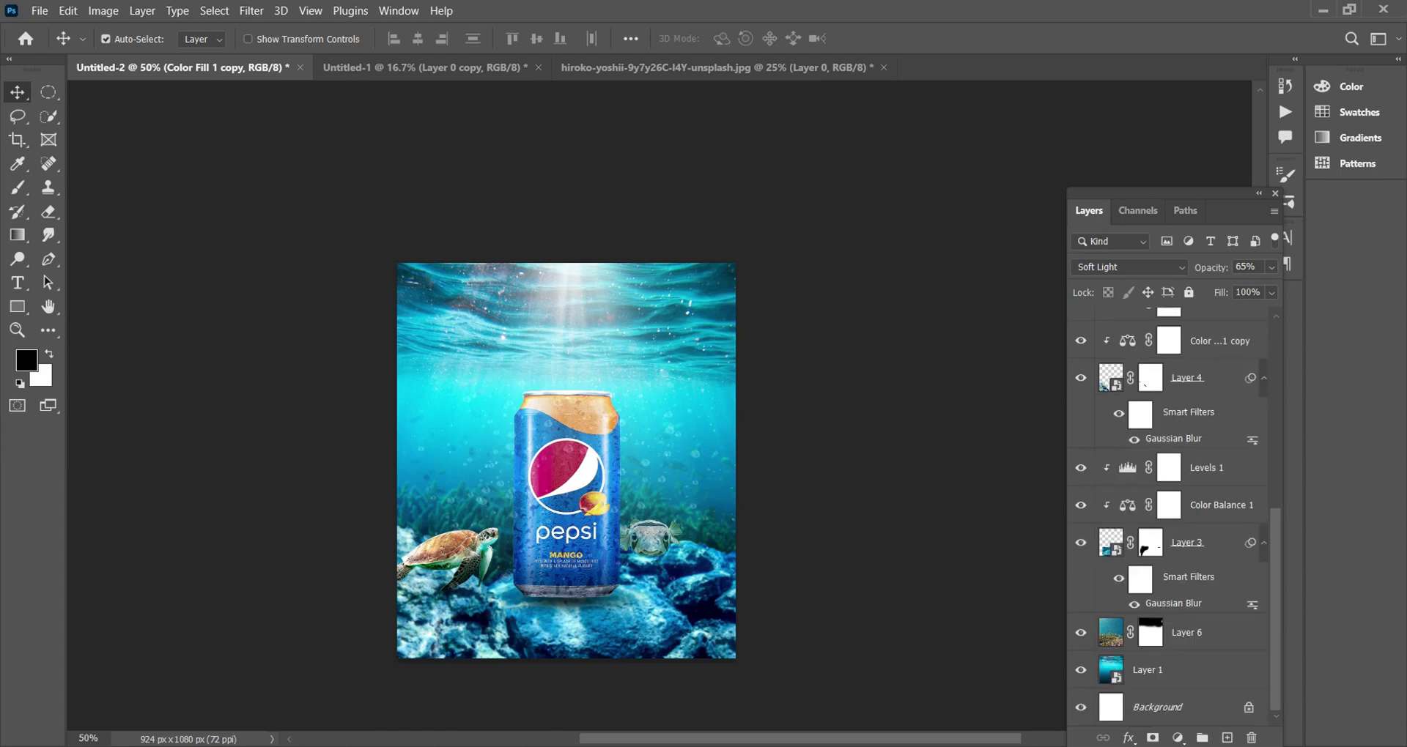
# Step: Add a Levels adjustment above background Layer 1 with input levels 18 / 0.83 / 255
pyautogui.click(1147, 670)
pyautogui.click(1178, 738)
pyautogui.click(1209, 491)
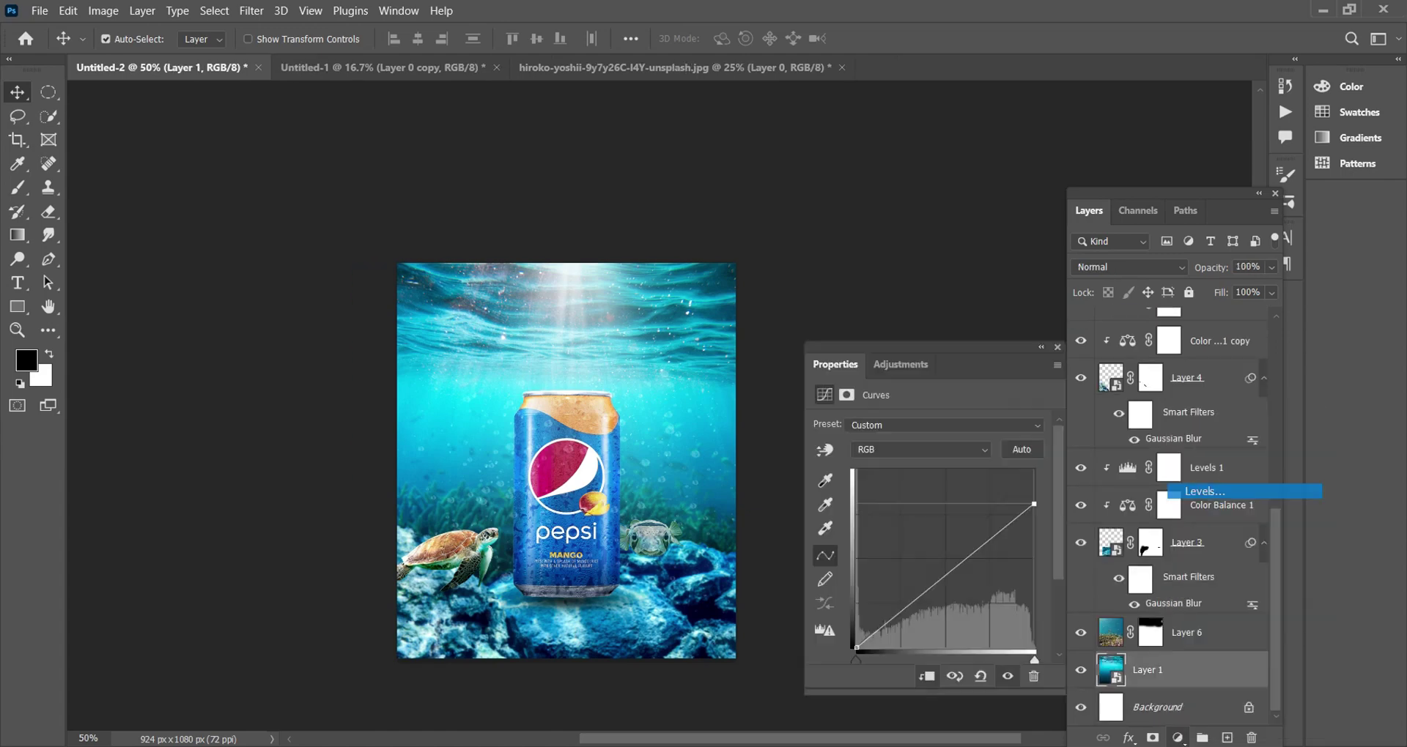
pyautogui.moveTo(941, 558); pyautogui.dragTo(952, 558)
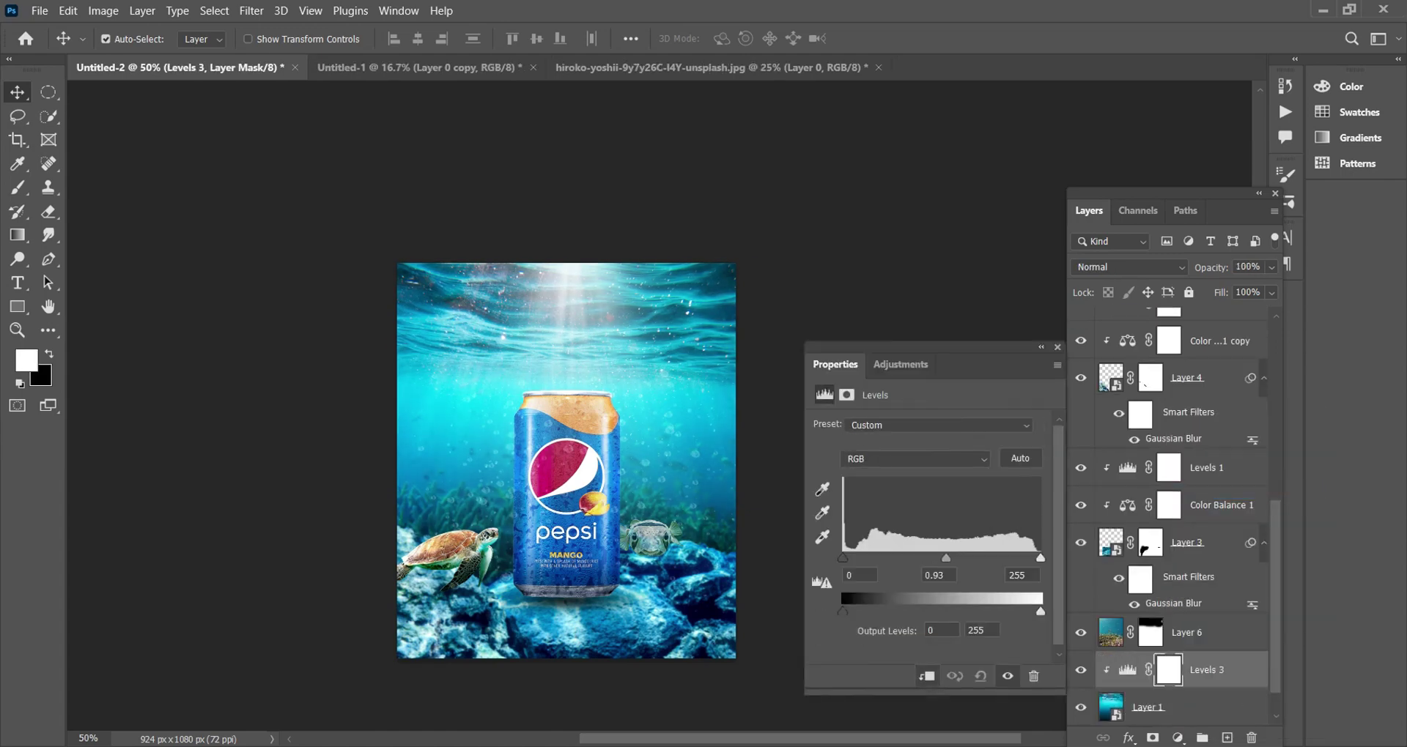
pyautogui.moveTo(1040, 559); pyautogui.dragTo(1040, 558)
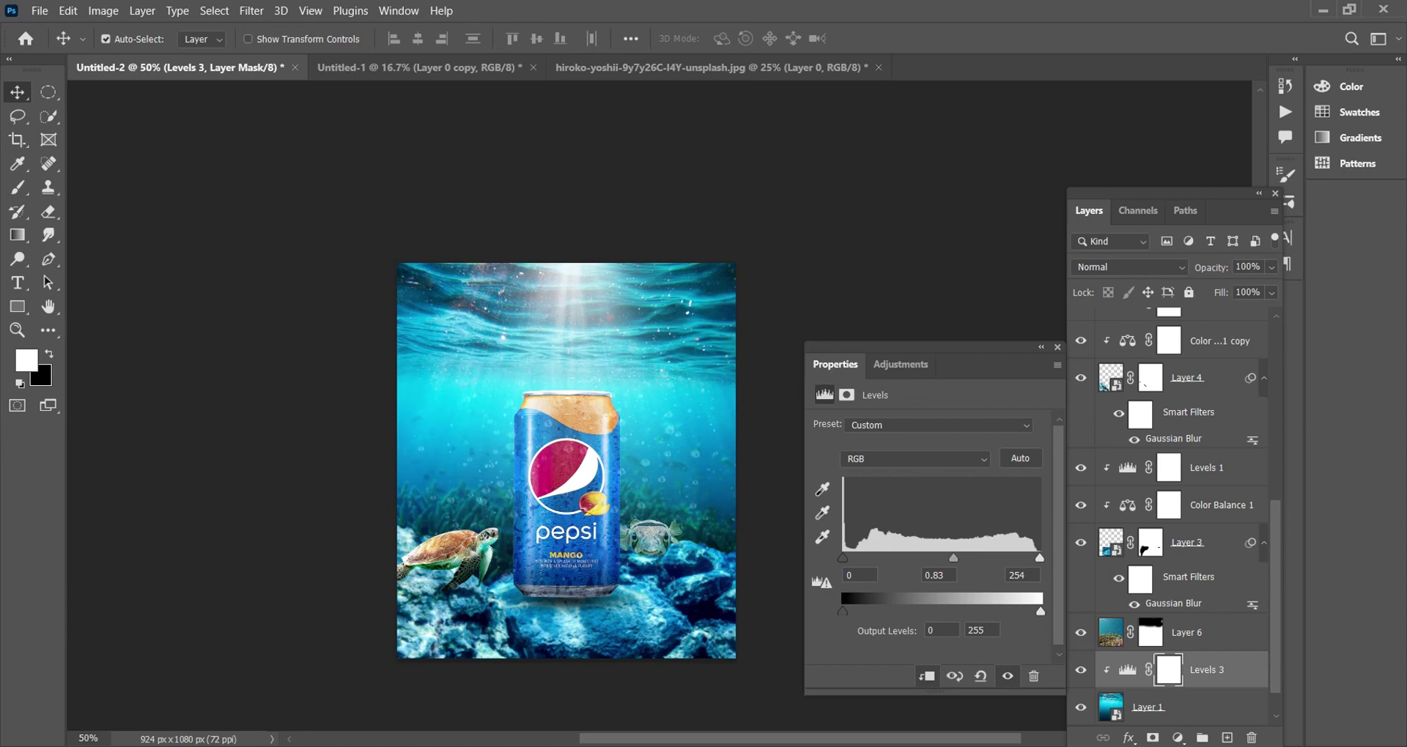
pyautogui.moveTo(847, 559); pyautogui.dragTo(856, 558)
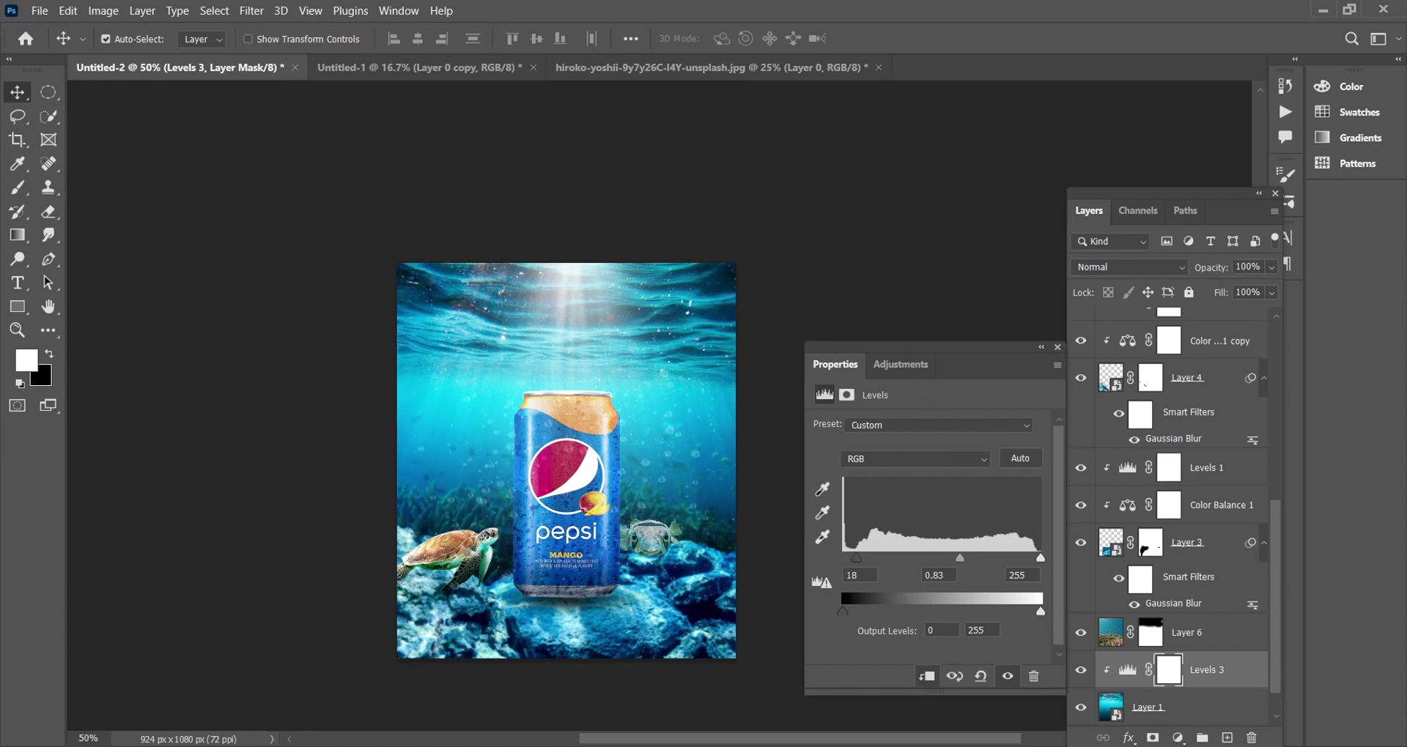
pyautogui.click(1081, 670)
pyautogui.click(1081, 670)
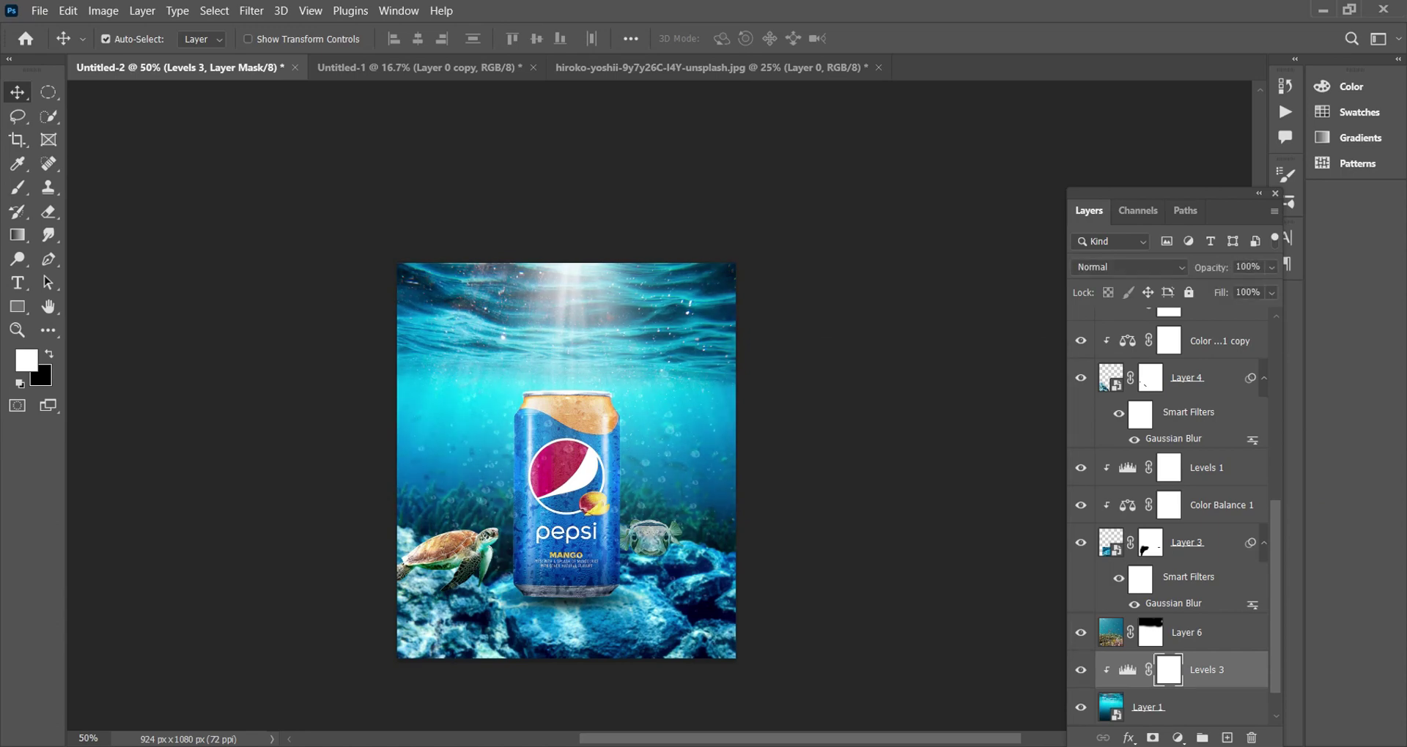
pyautogui.hotkey('ctrl', '-')
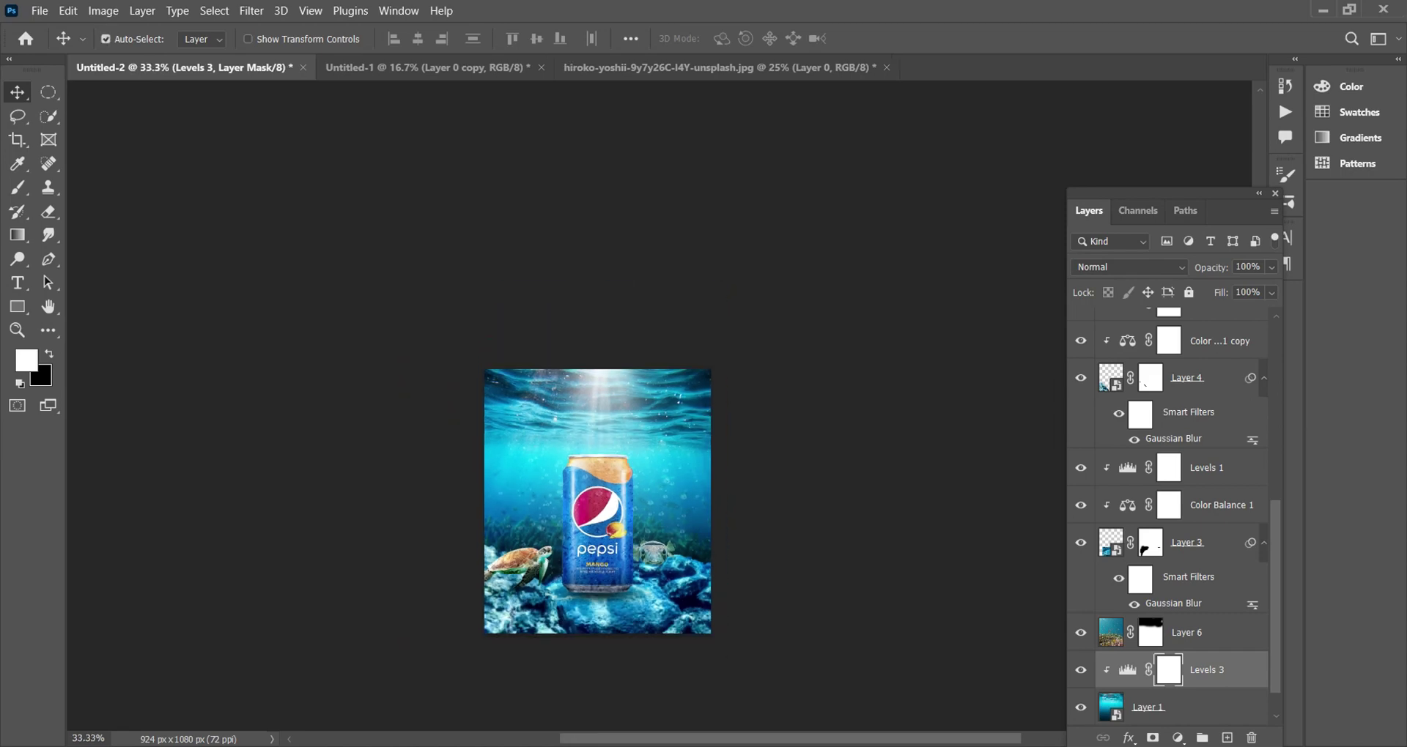
pyautogui.scroll(5, 1172, 513)
pyautogui.scroll(2, 1173, 513)
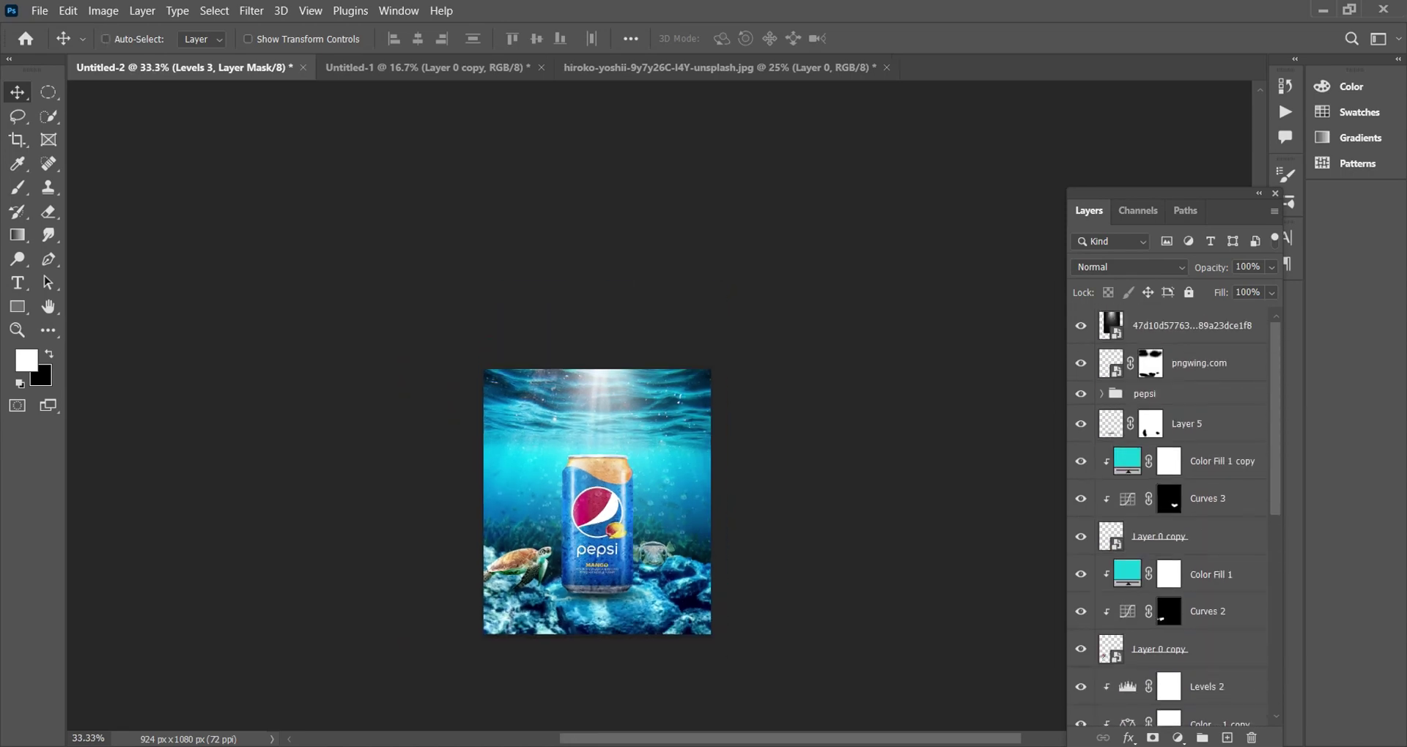
# Step: Add a layer mask to the top light-rays layer and ready a larger brush
pyautogui.hotkey('ctrl', '+')
pyautogui.hotkey('ctrl', '+')
pyautogui.click(1192, 325)
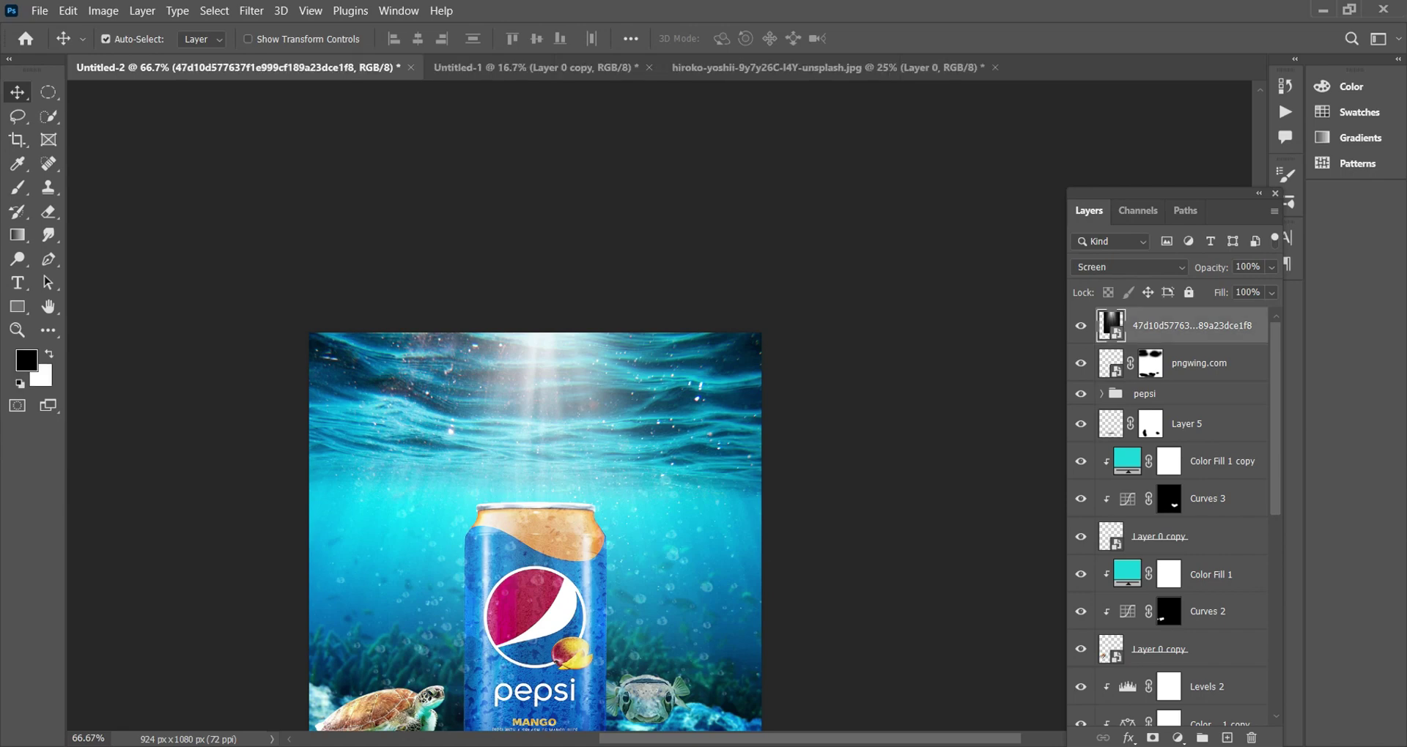
pyautogui.click(1153, 738)
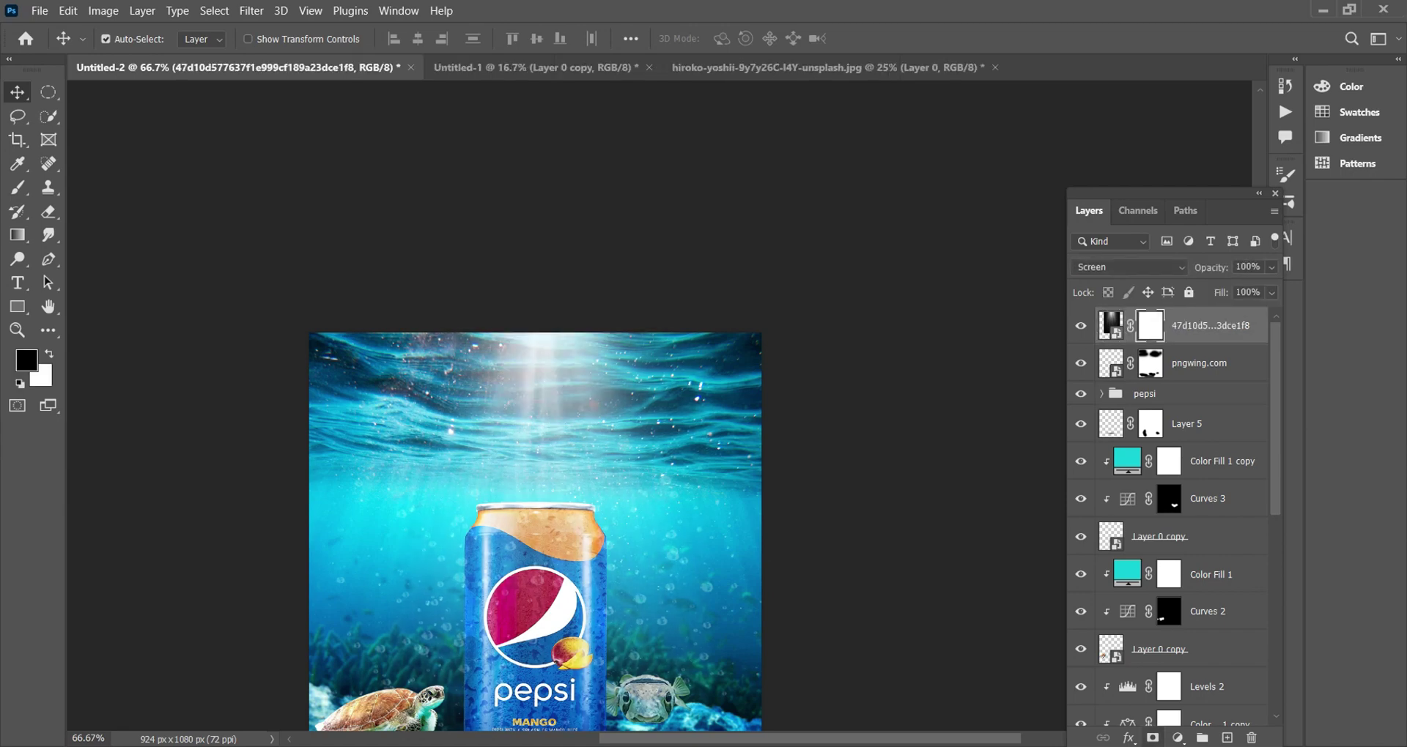
pyautogui.press('b')
pyautogui.press('x')
pyautogui.moveTo(637, 440); pyautogui.dragTo(674, 441)
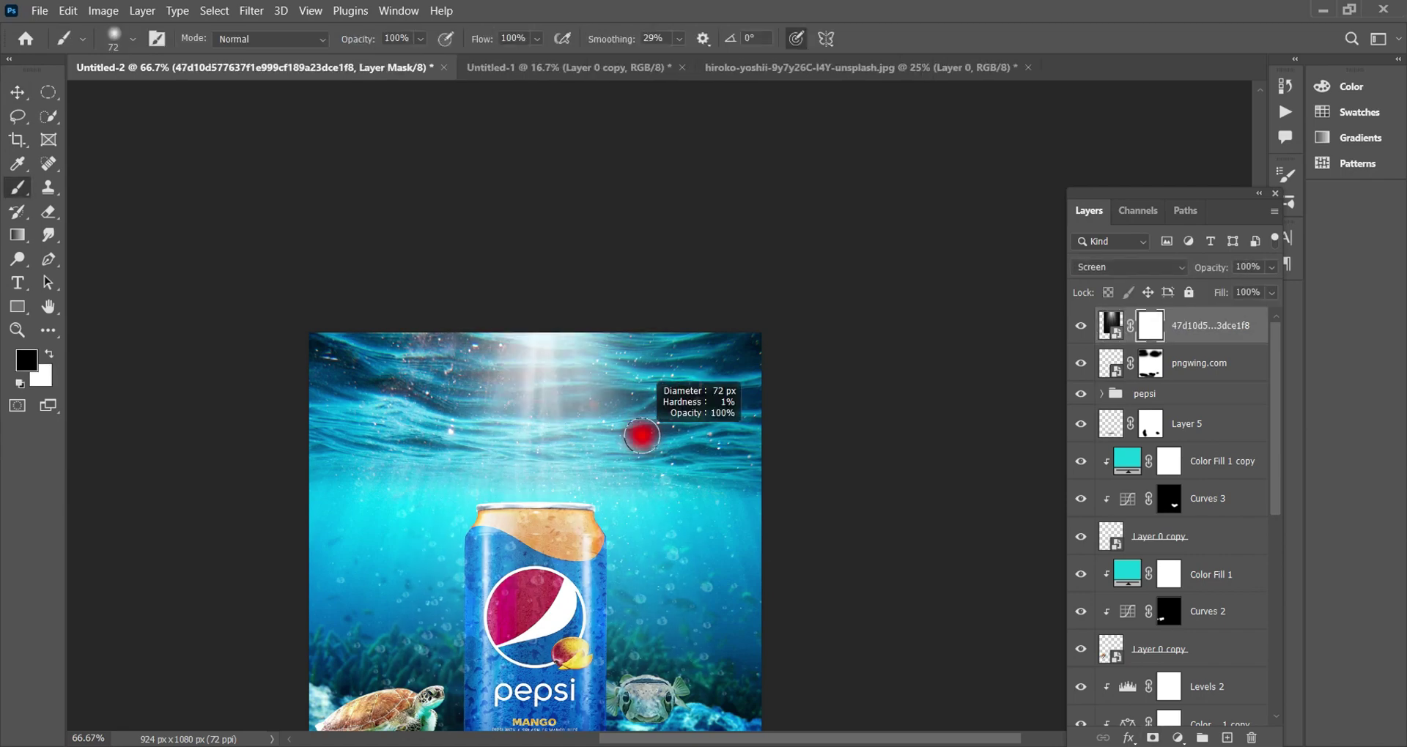
# Step: Set a 238 px brush at 56% opacity and fade the rays near the top in black
pyautogui.click(420, 39)
pyautogui.moveTo(444, 59); pyautogui.dragTo(403, 59)
pyautogui.press('Return')
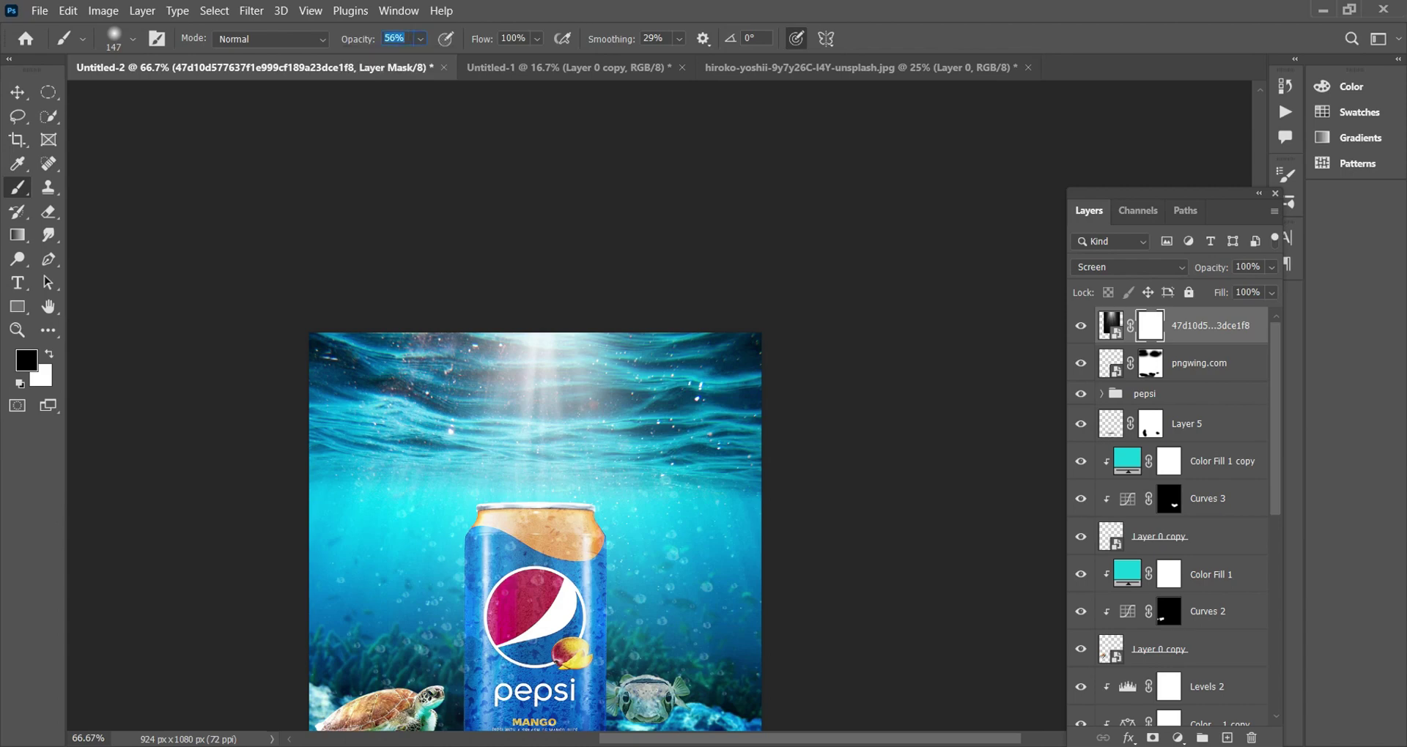
pyautogui.moveTo(601, 366); pyautogui.dragTo(637, 366)
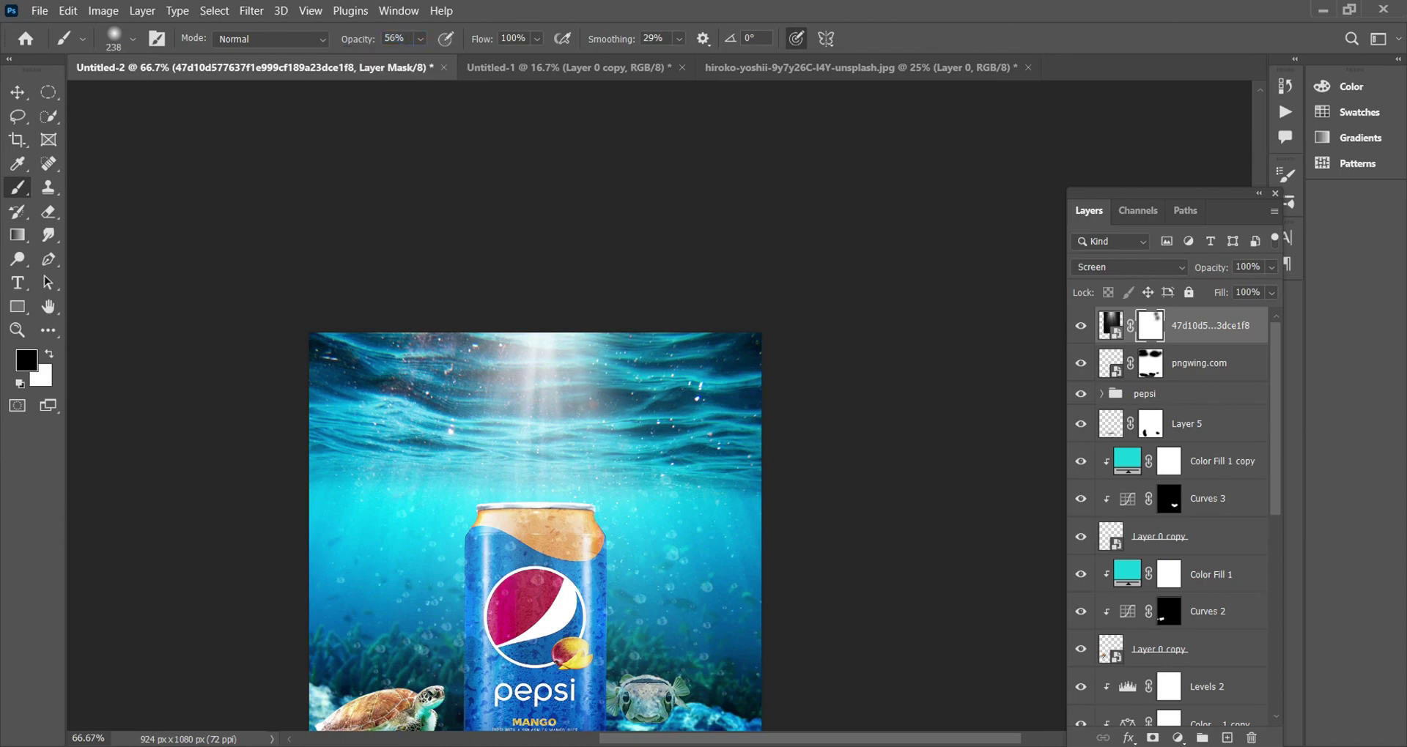
pyautogui.click(133, 39)
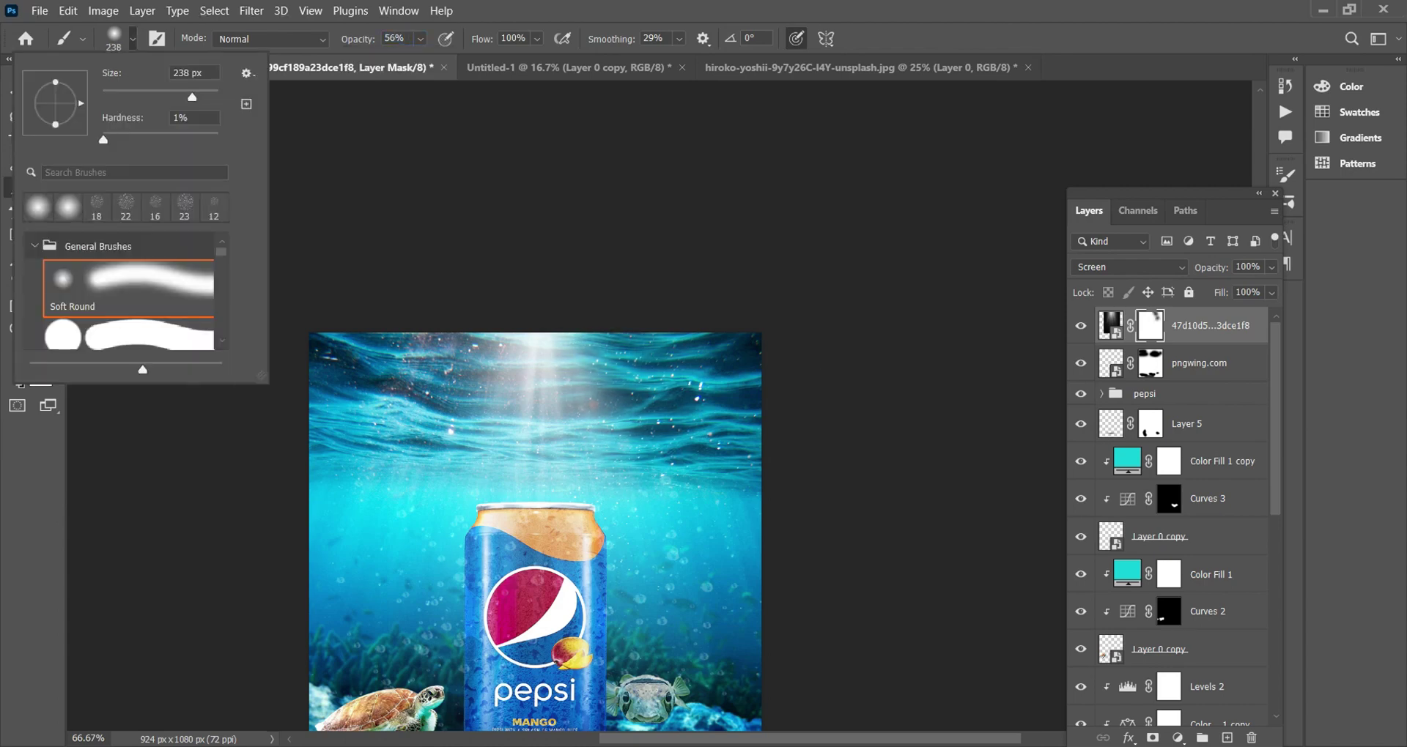
pyautogui.press('Return')
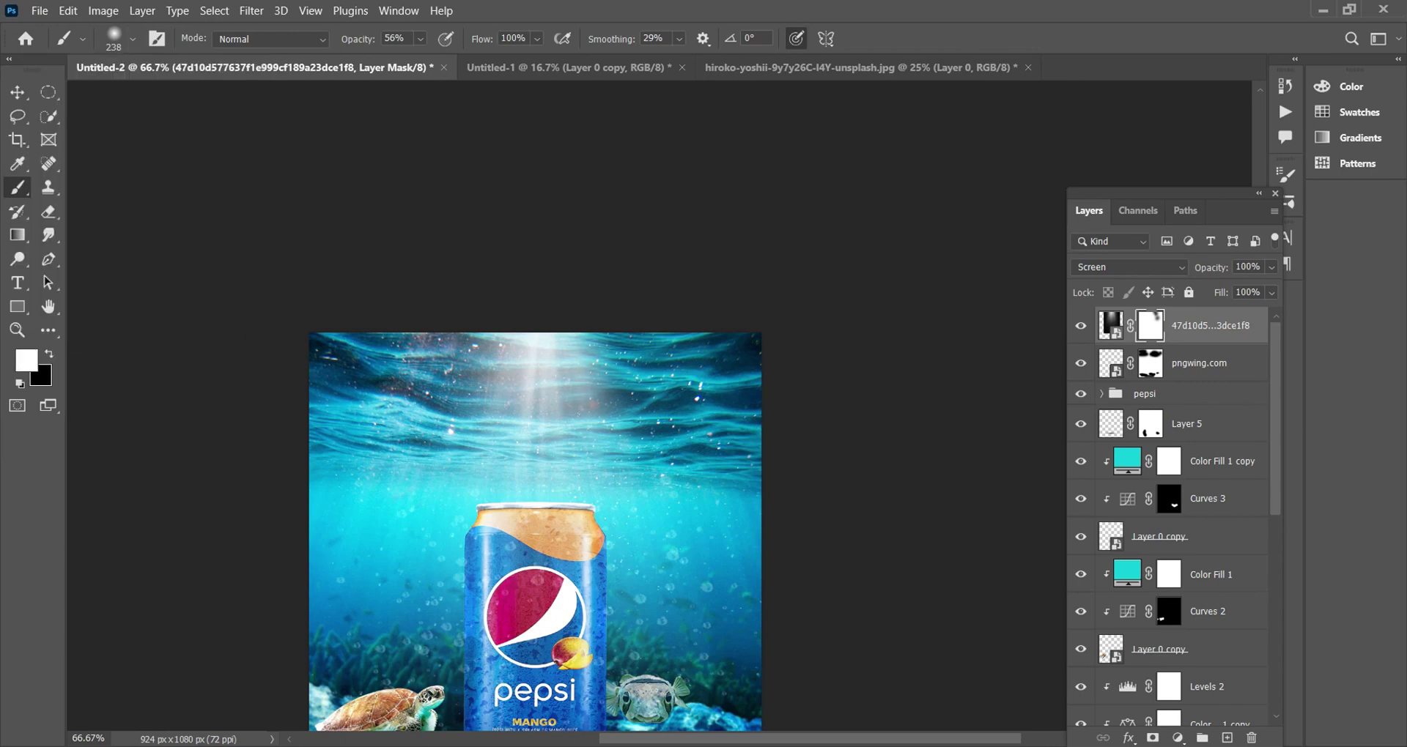
pyautogui.press('x')
pyautogui.click(485, 357)
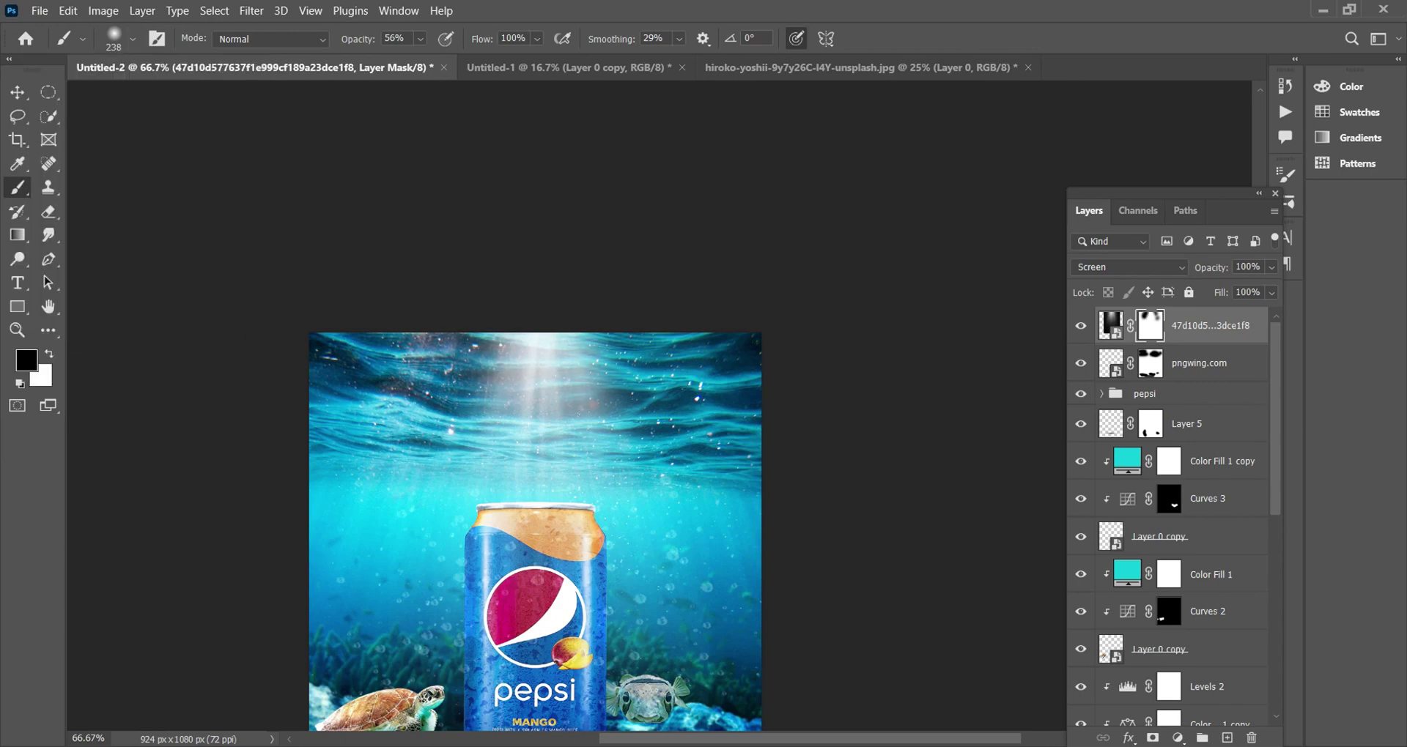
pyautogui.press('x')
pyautogui.press('x')
# Step: Try shifting the light-rays layer with Free Transform, then cancel it and zoom out
pyautogui.scroll(-2, 535, 510)
pyautogui.press('v')
pyautogui.click(1110, 325)
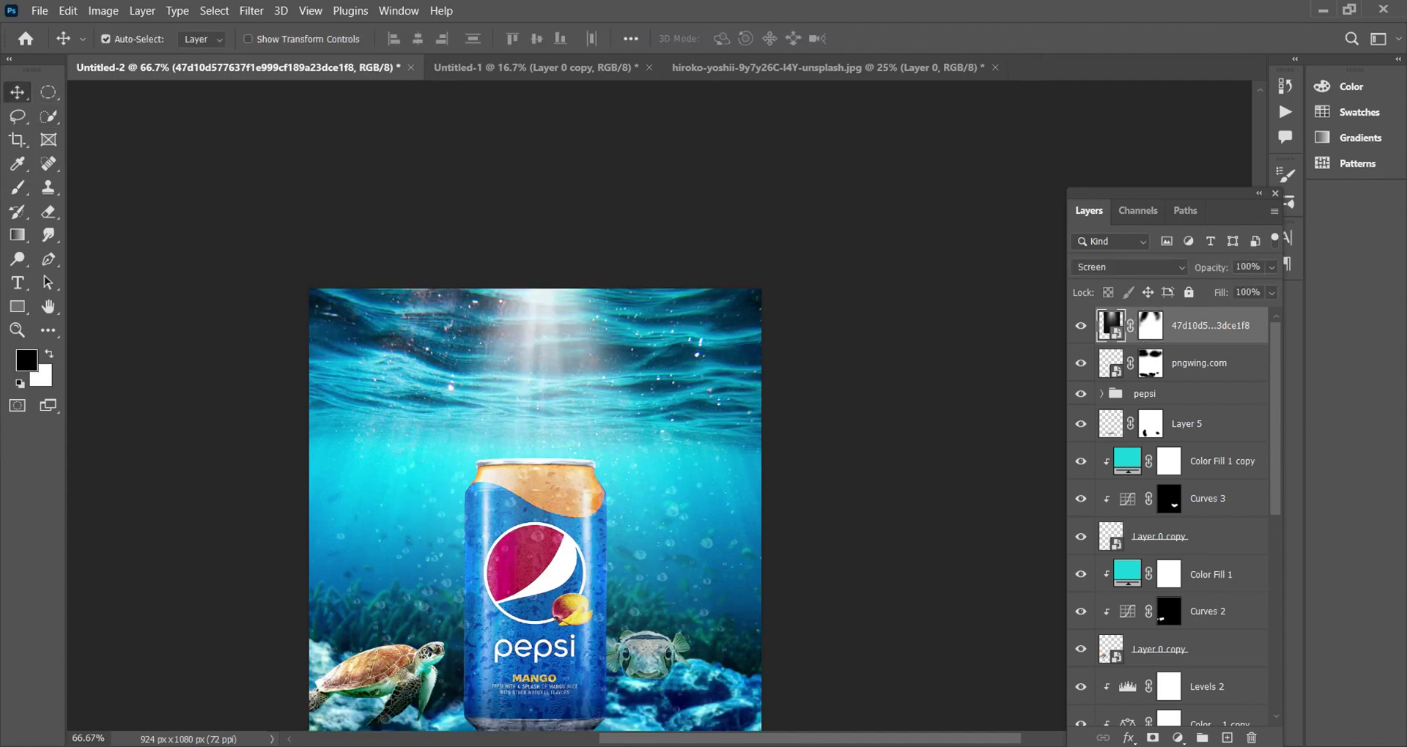
pyautogui.hotkey('ctrl', 't')
pyautogui.moveTo(543, 308); pyautogui.dragTo(546, 308)
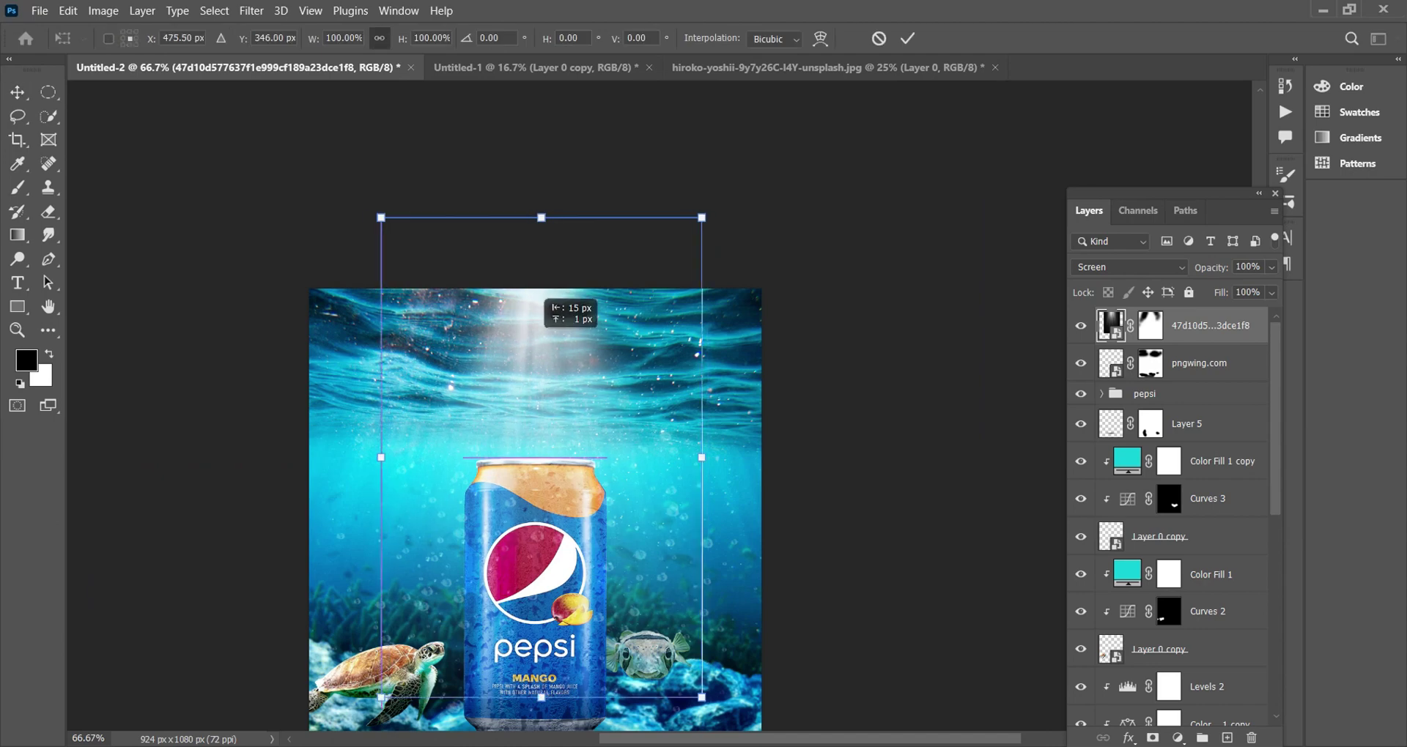
pyautogui.press('Escape')
pyautogui.hotkey('ctrl', '-')
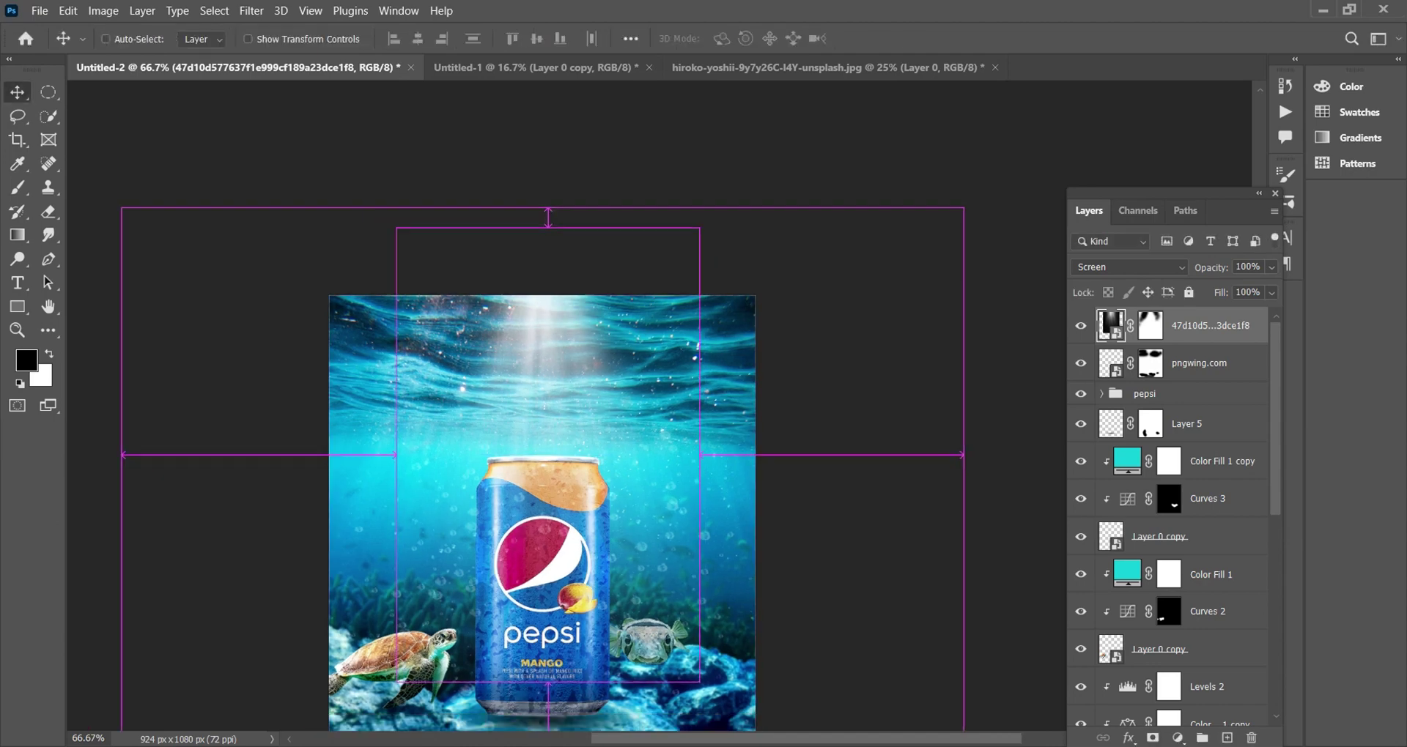
# Step: Paint black on the light-rays mask to hide the lower part of the rays
pyautogui.scroll(-3, 565, 513)
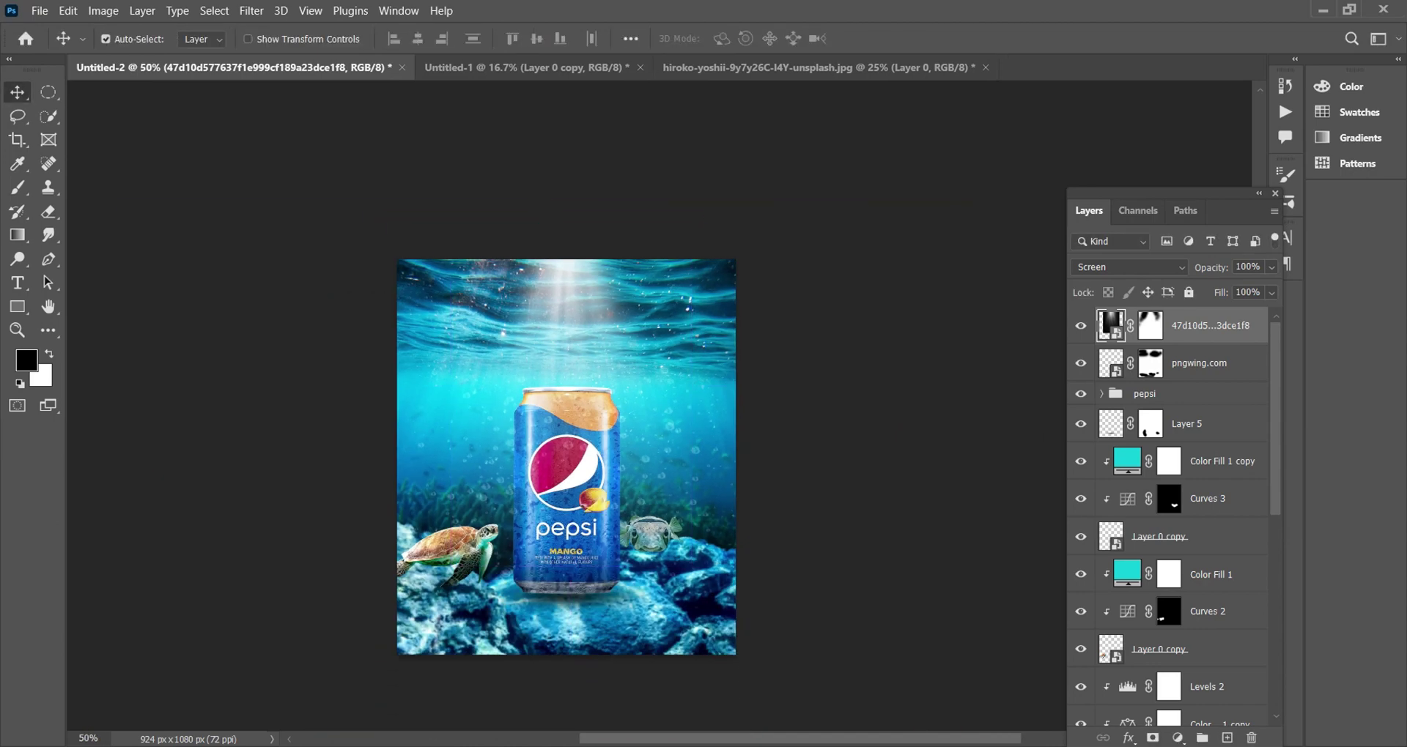
pyautogui.click(1150, 325)
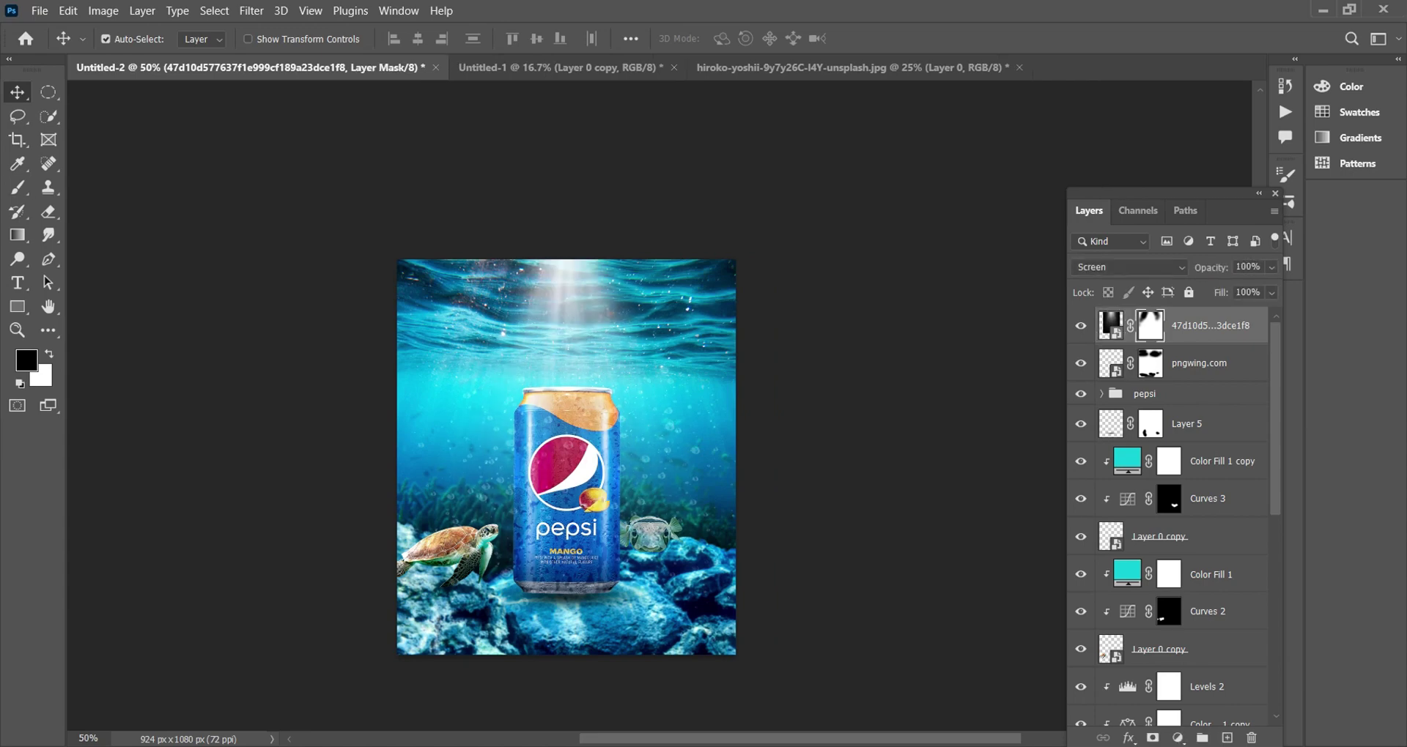
pyautogui.press('b')
pyautogui.moveTo(476, 535); pyautogui.dragTo(638, 542)
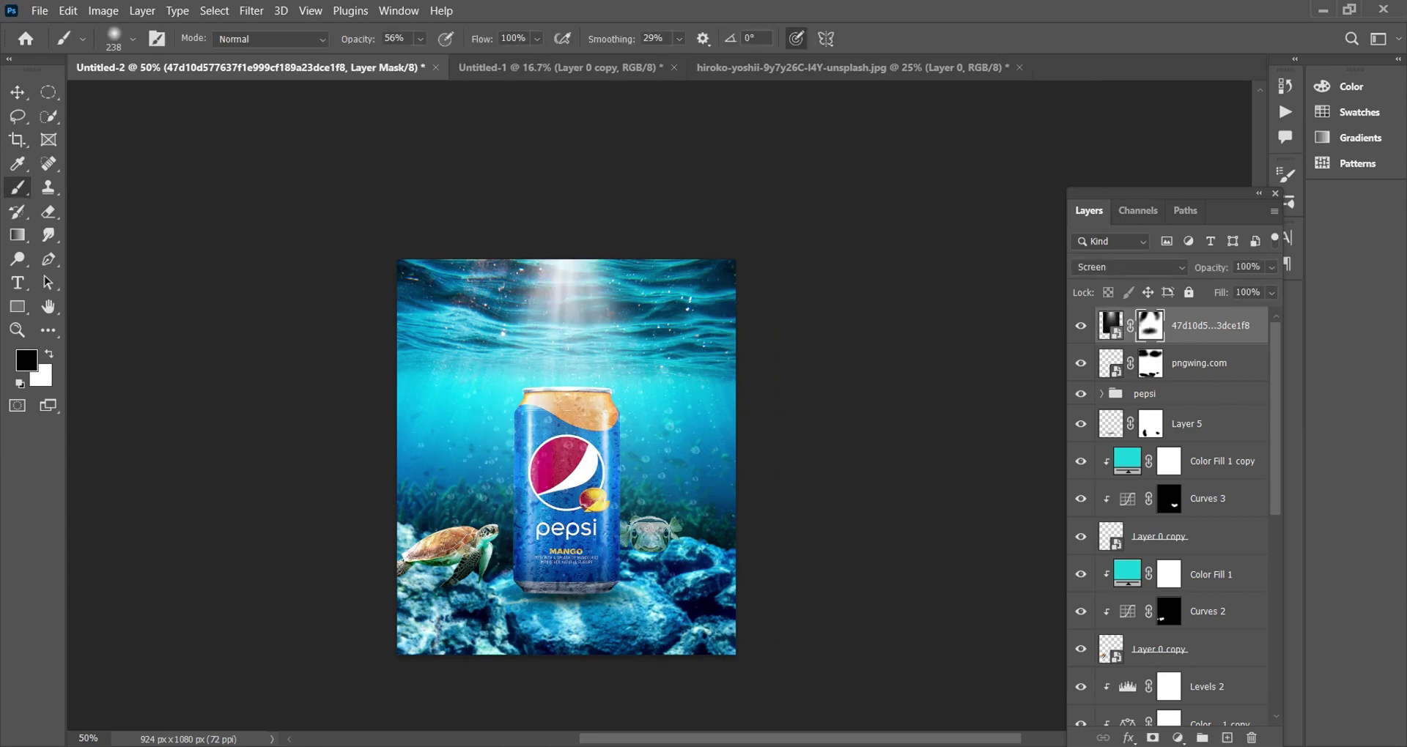
# Step: Toggle the light-rays layer's visibility to compare the poster with and without rays
pyautogui.click(1081, 326)
pyautogui.click(1081, 325)
pyautogui.click(1081, 325)
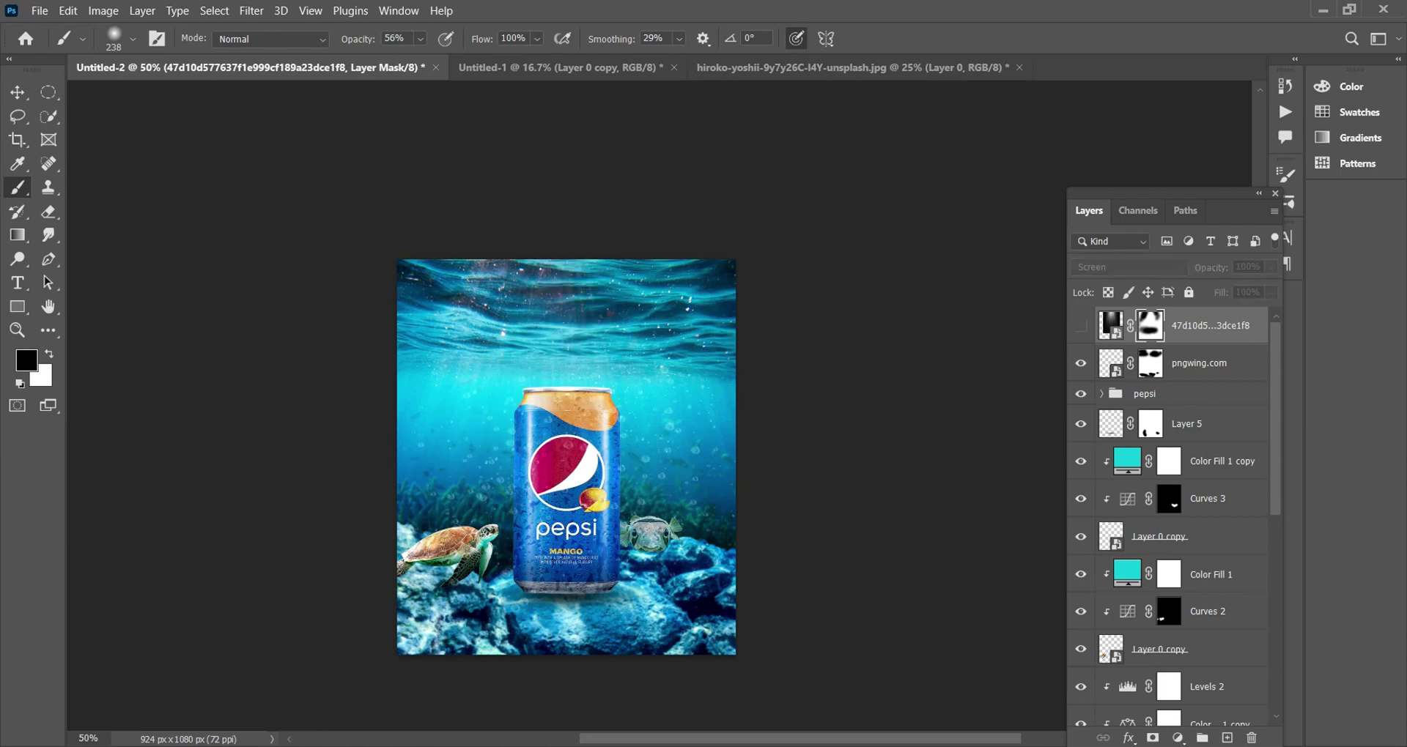
pyautogui.click(1081, 326)
pyautogui.click(1080, 325)
pyautogui.click(1080, 325)
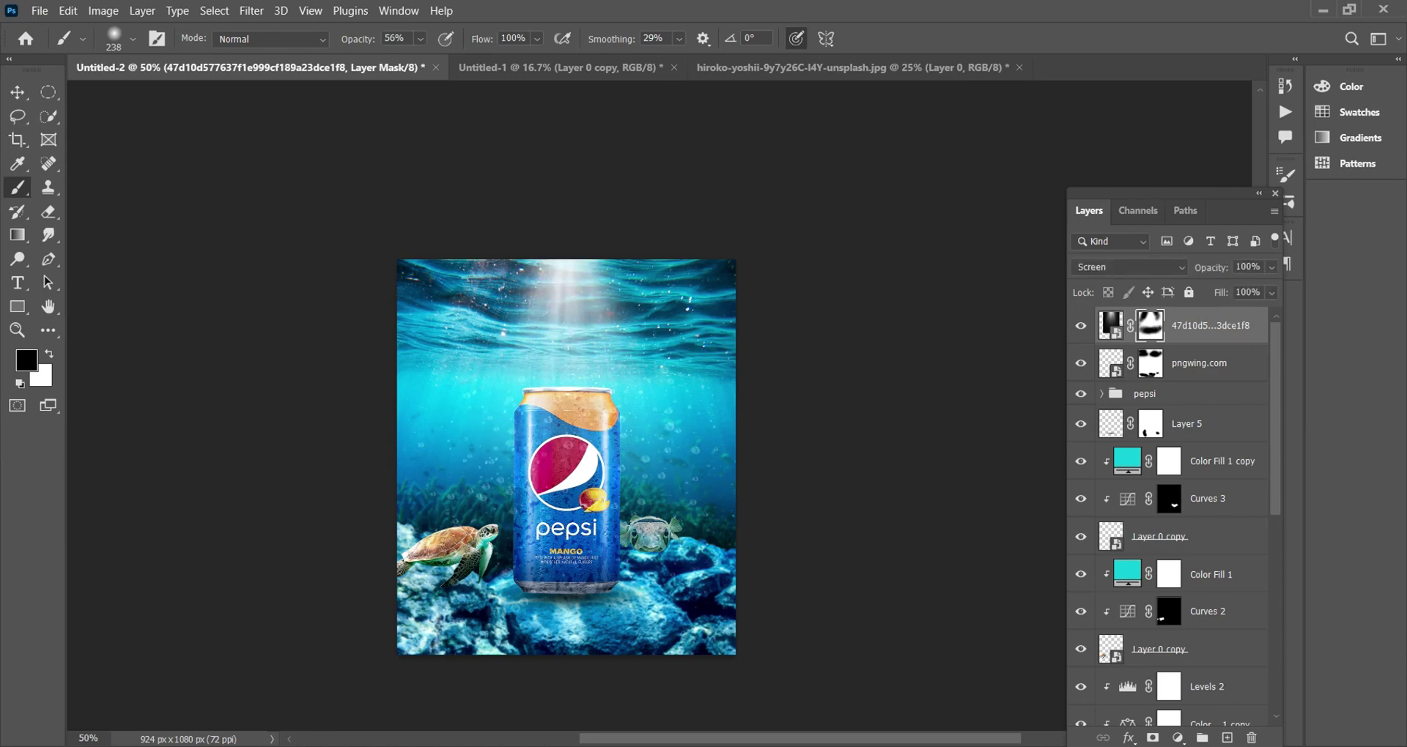
pyautogui.click(1080, 326)
pyautogui.click(1081, 326)
pyautogui.click(1081, 326)
pyautogui.click(1080, 325)
pyautogui.click(1080, 326)
pyautogui.click(1081, 325)
# Step: Merge visible layers into Layer 7 and, in Camera Raw, set Temperature -17 and Contrast +24
pyautogui.hotkey('ctrl', 'alt', 'shift', 'e')
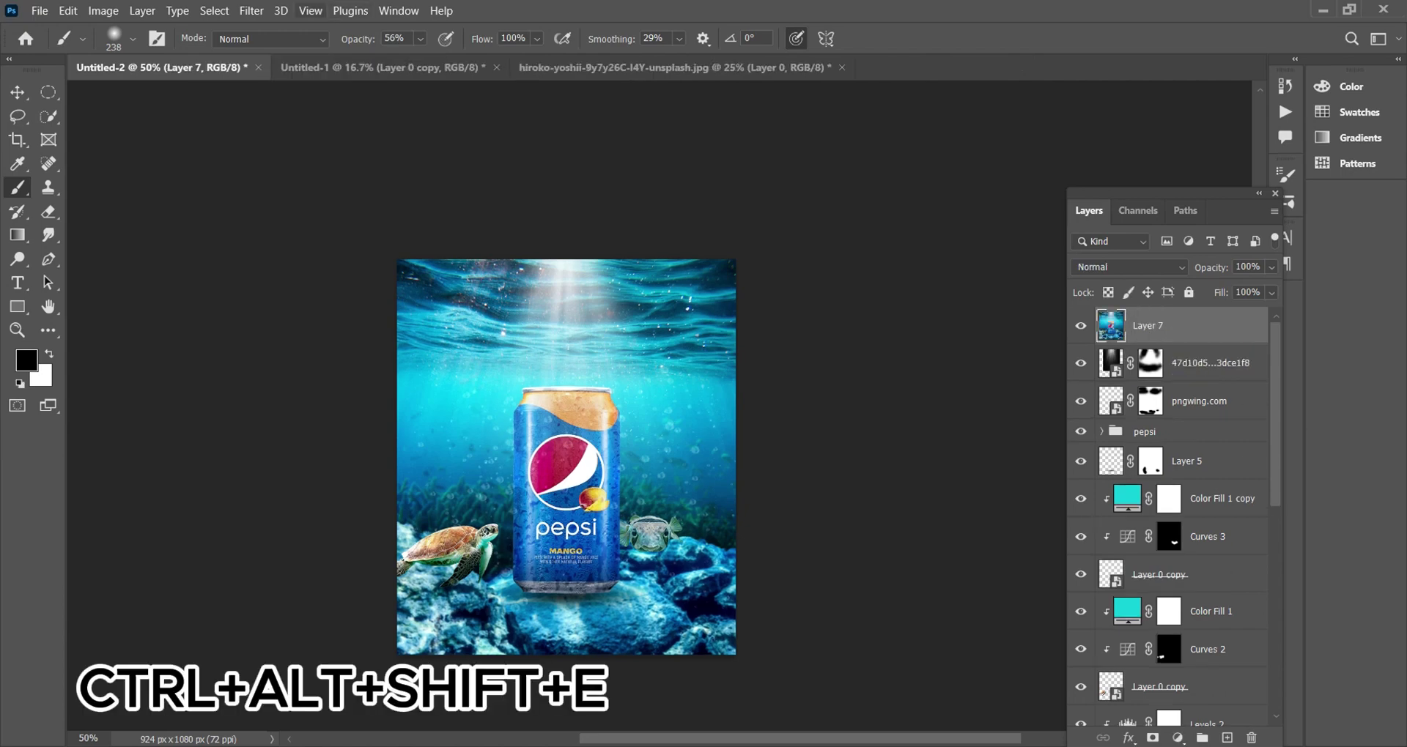
pyautogui.click(252, 10)
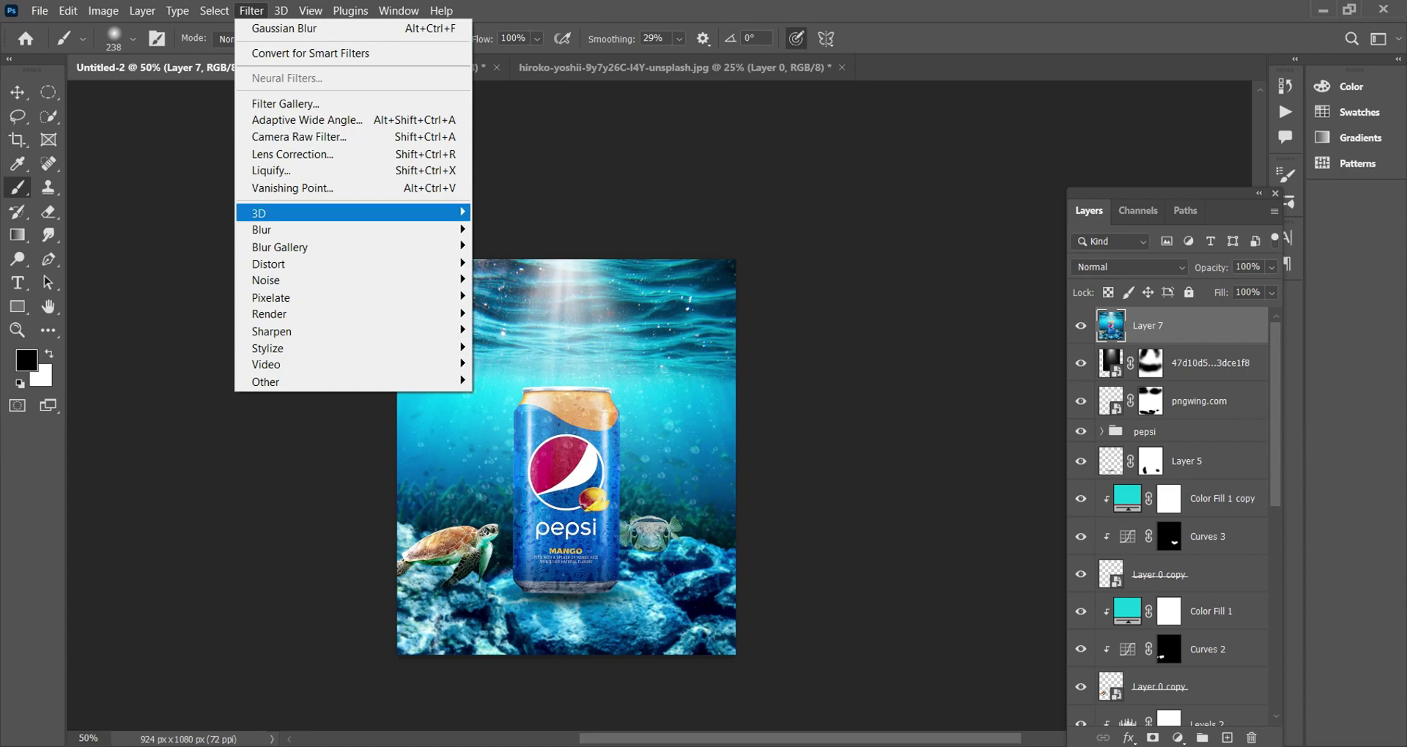
pyautogui.click(293, 137)
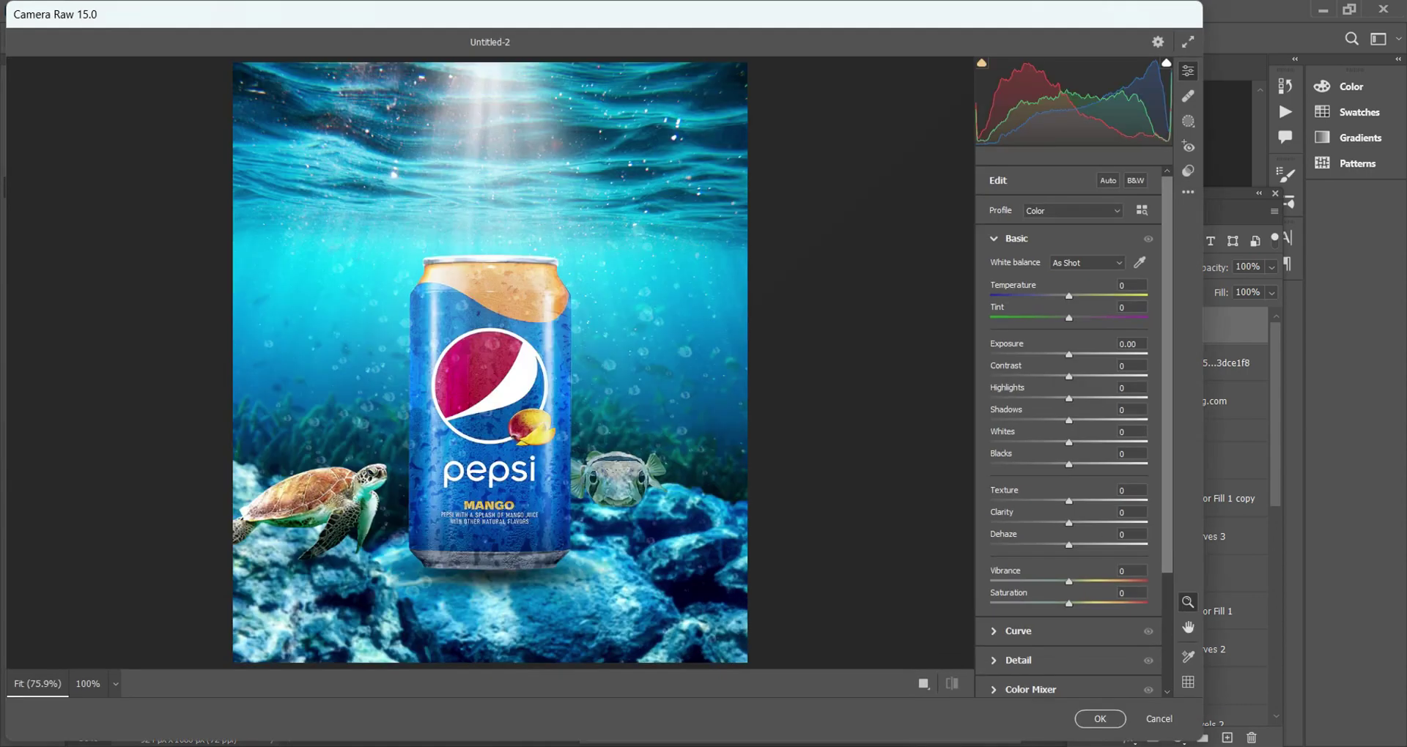
pyautogui.moveTo(1069, 295)
pyautogui.mouseDown()
pyautogui.moveTo(1056, 295)
pyautogui.moveTo(1096, 318)
pyautogui.moveTo(1073, 317)
pyautogui.mouseUp()
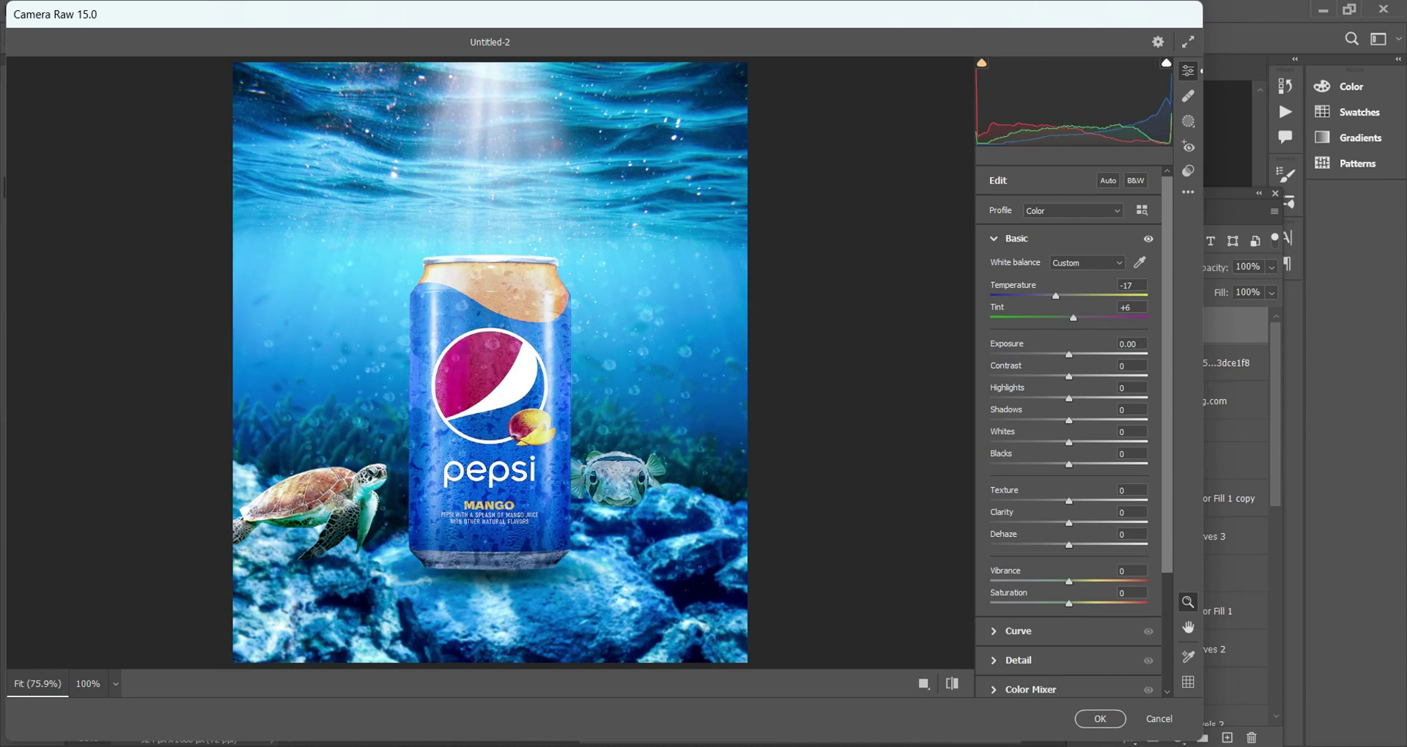
pyautogui.moveTo(1069, 376)
pyautogui.mouseDown()
pyautogui.moveTo(1088, 376)
pyautogui.moveTo(1057, 420)
pyautogui.mouseUp()
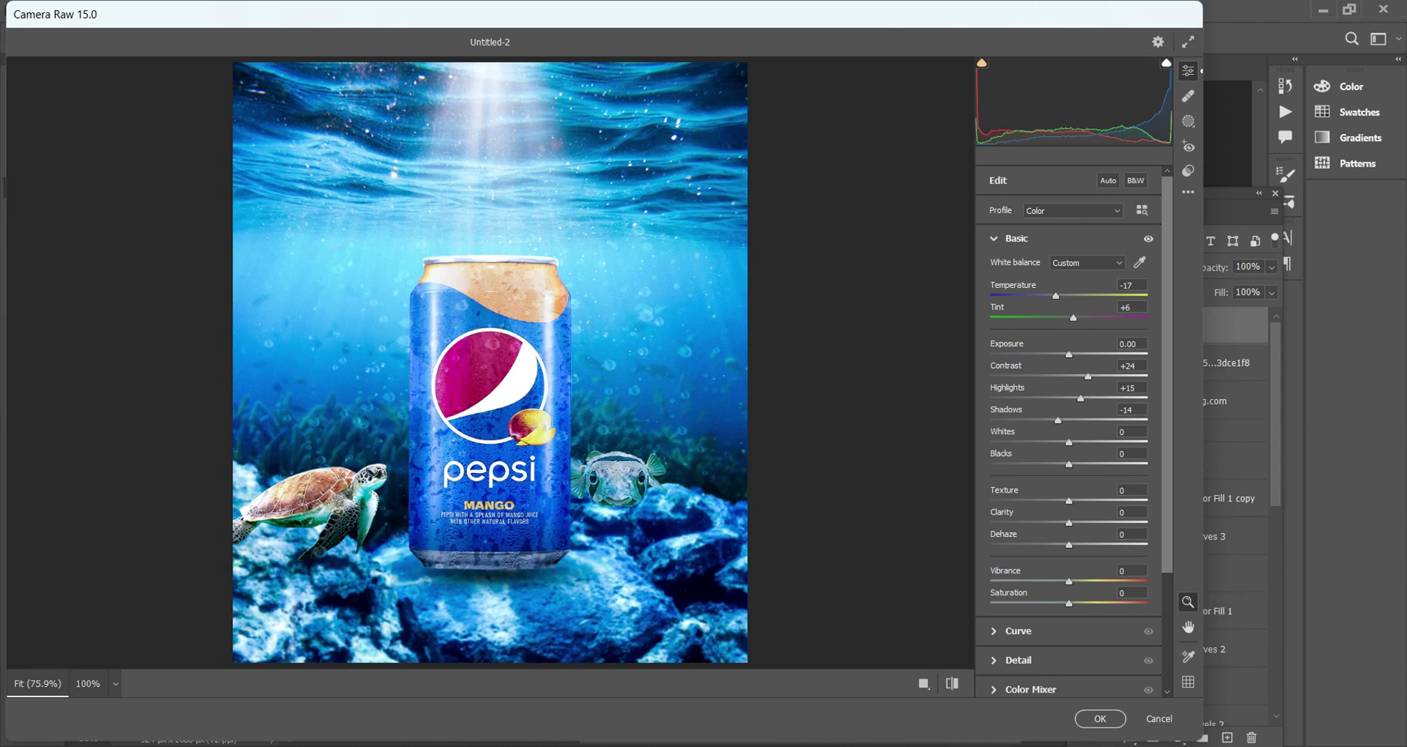
# Step: Keep Texture at 0, set Whites -17, Clarity +21, Vibrance +12, Saturation +15, and apply
pyautogui.moveTo(1069, 500); pyautogui.dragTo(1082, 501)
pyautogui.doubleClick(1133, 490)
pyautogui.write('0')
pyautogui.moveTo(1069, 441)
pyautogui.mouseDown()
pyautogui.moveTo(1056, 442)
pyautogui.moveTo(1073, 465)
pyautogui.mouseUp()
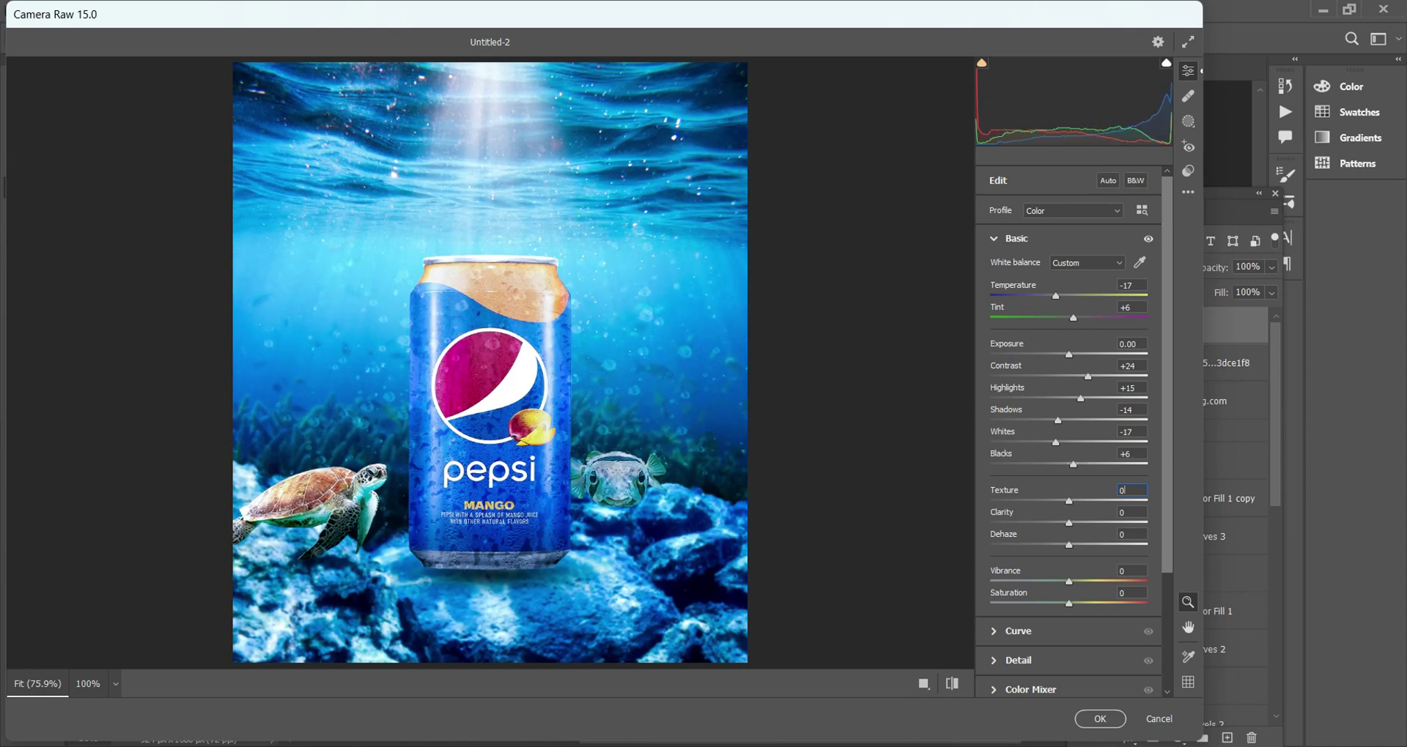
pyautogui.moveTo(1068, 523); pyautogui.dragTo(1097, 545)
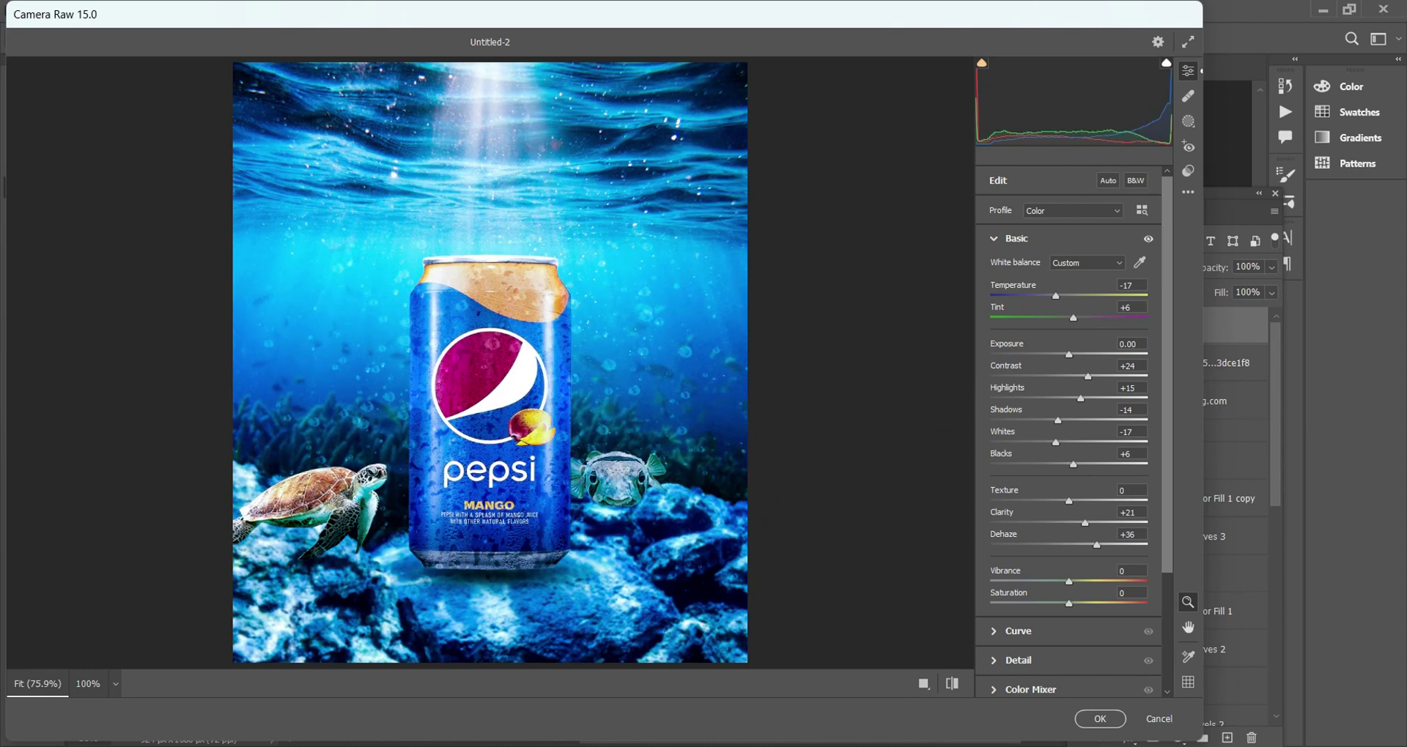
pyautogui.moveTo(1068, 582); pyautogui.dragTo(1080, 603)
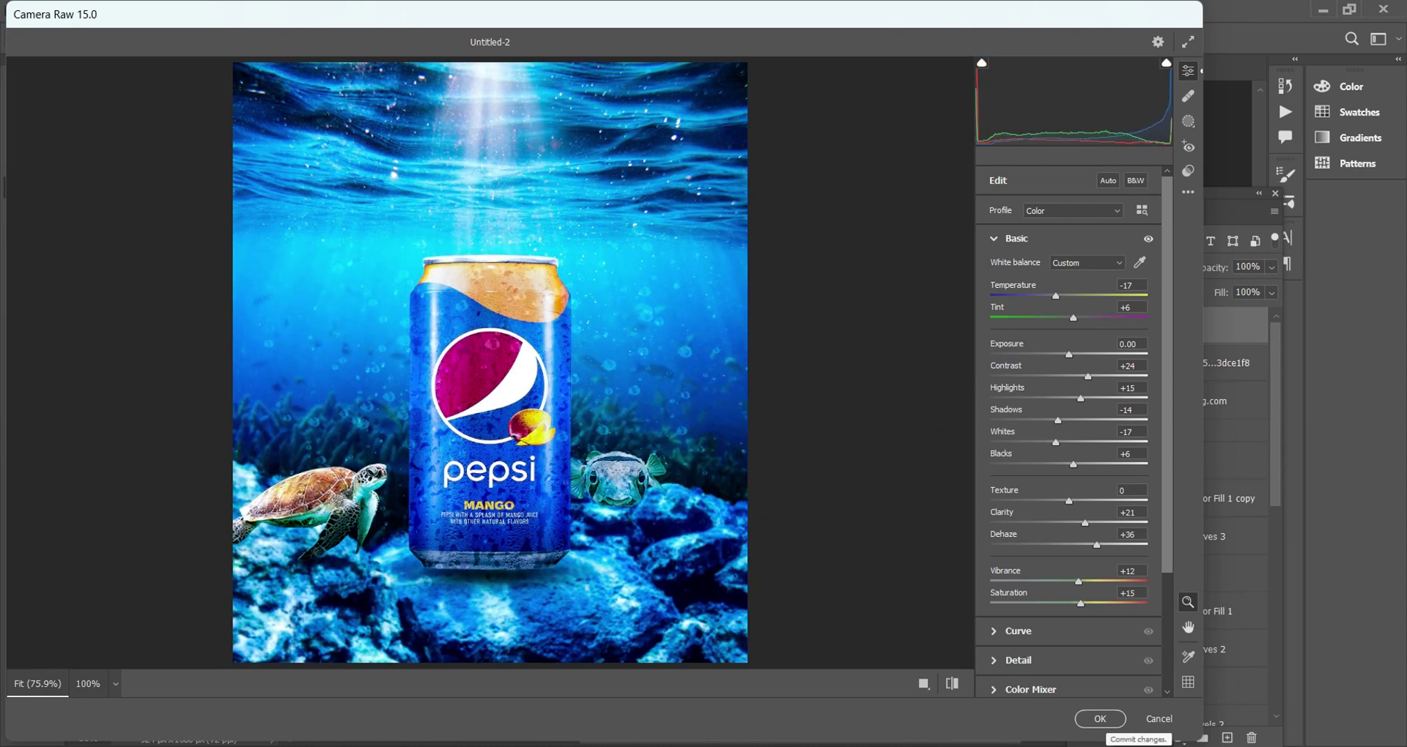
pyautogui.click(1100, 719)
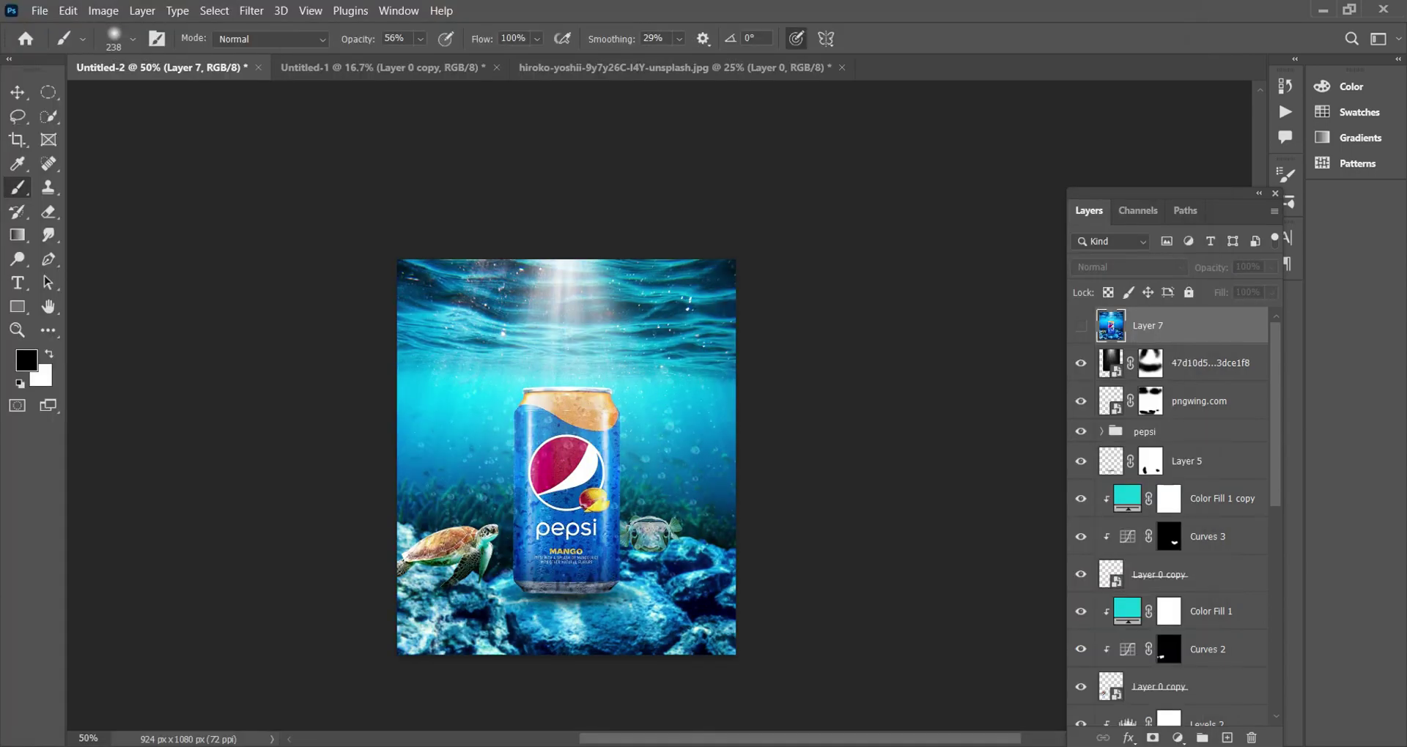